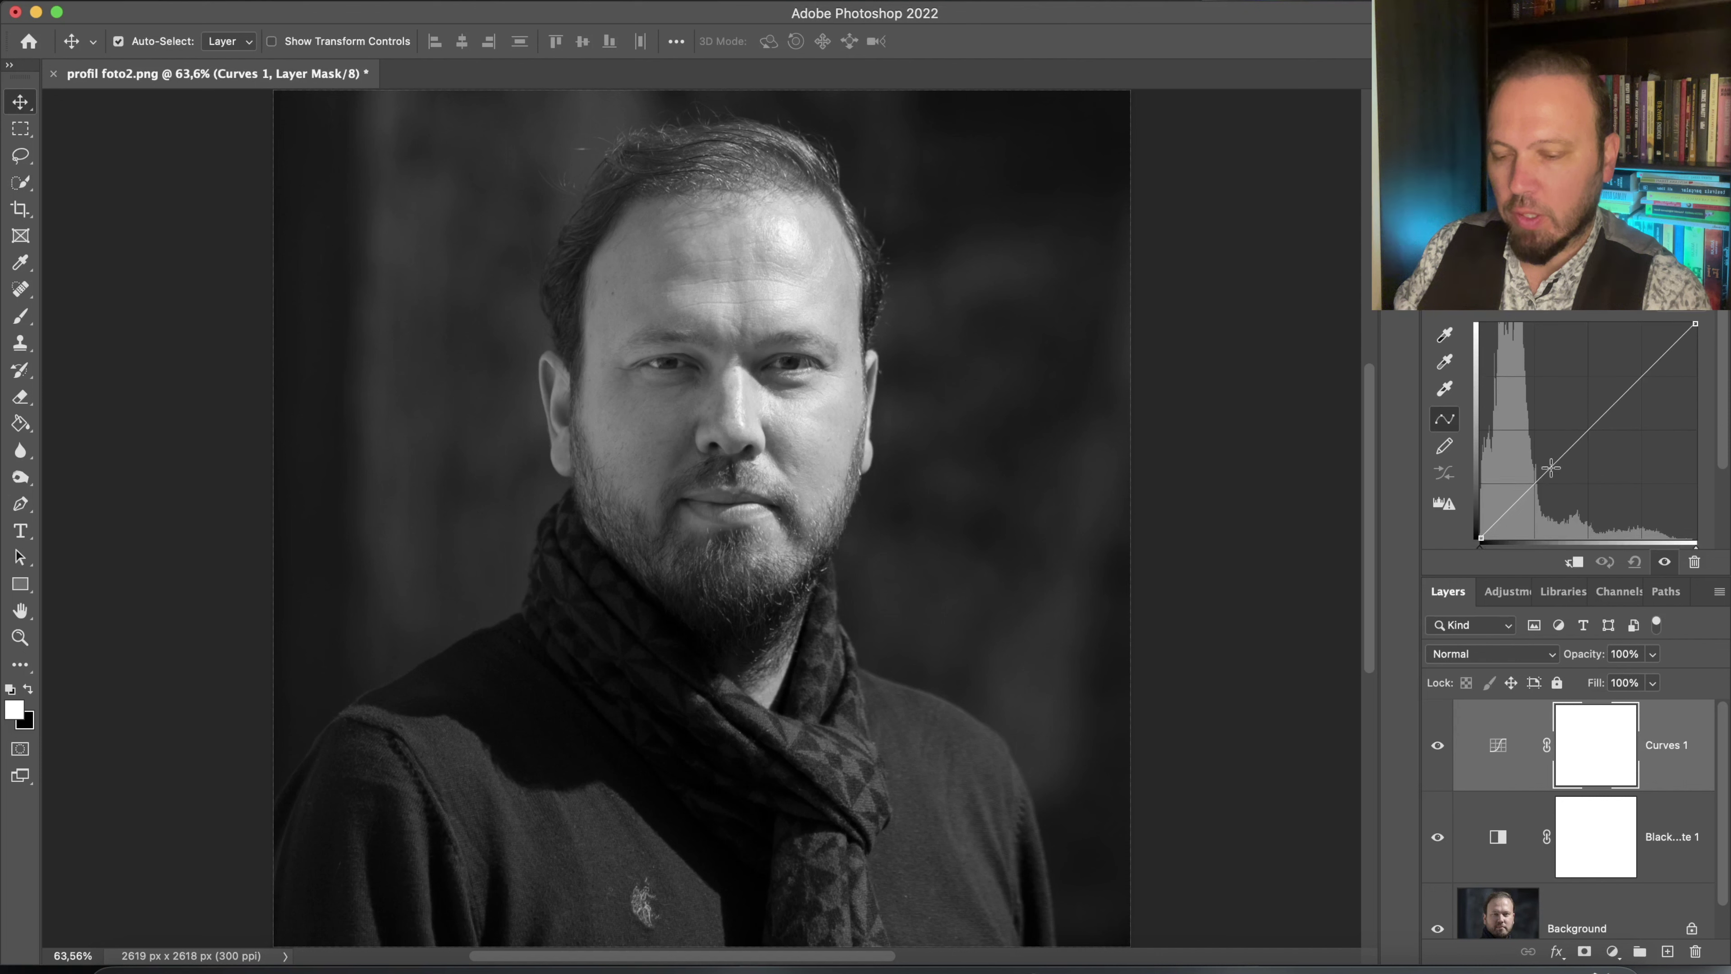
Darken the portrait's midtones with two Curves points and compare the result with and without the curve
drag(1549, 470, 1550, 479)
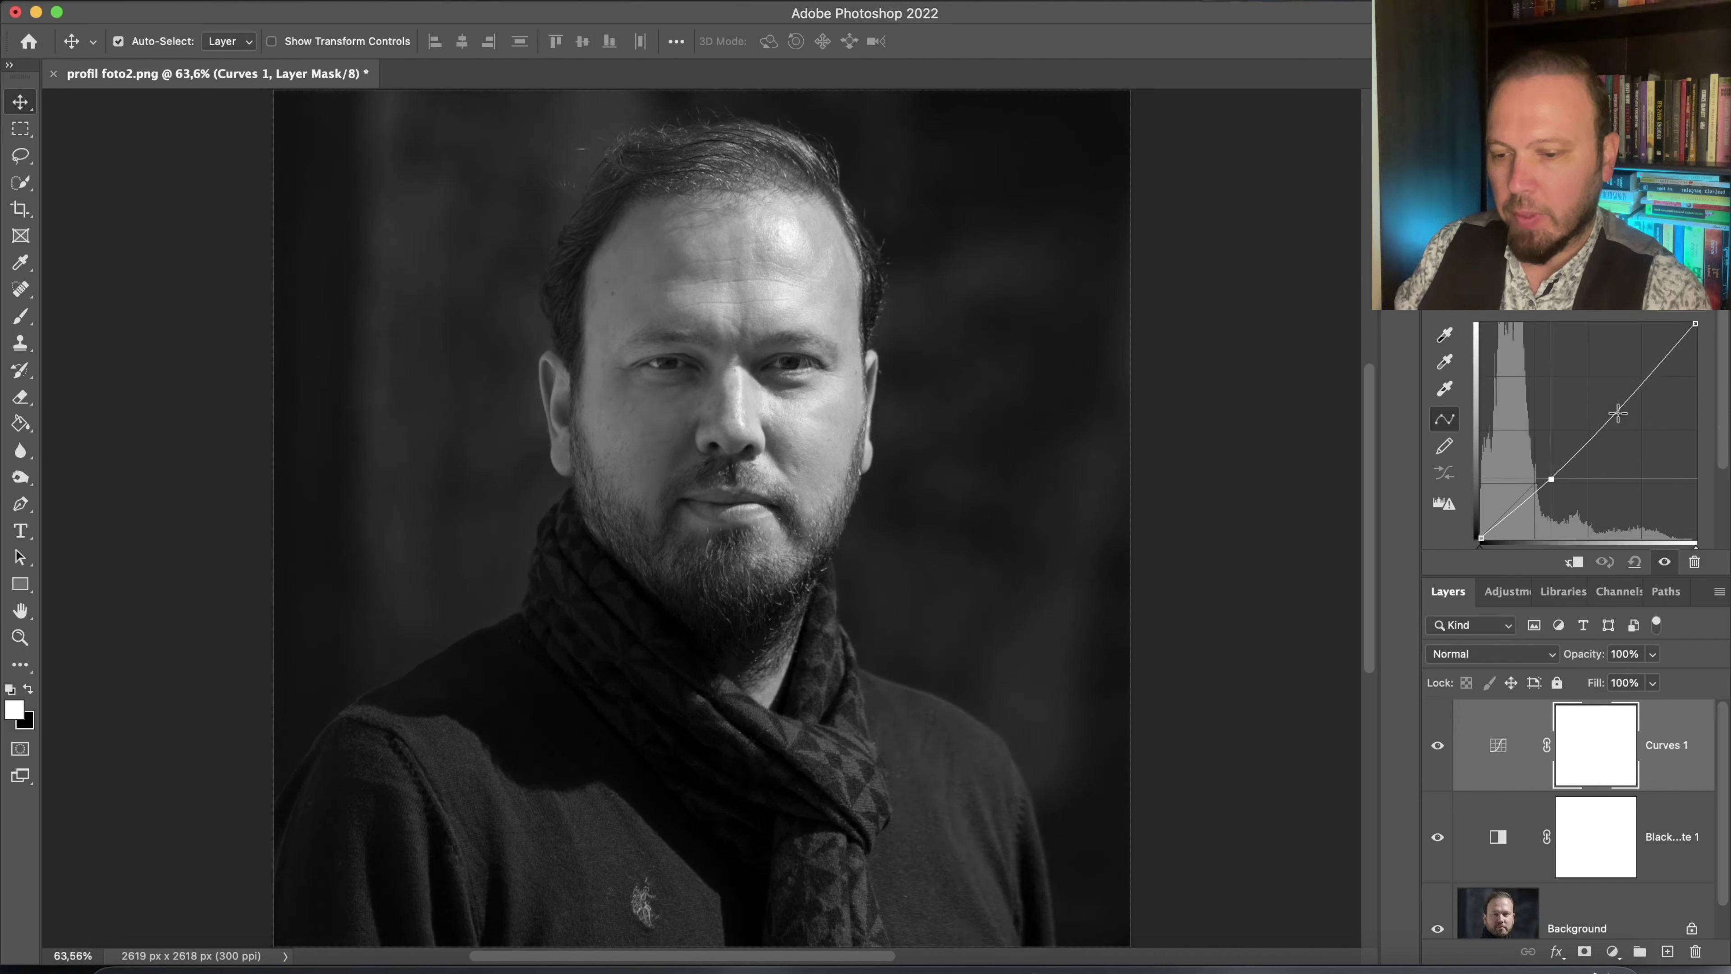
click(1639, 382)
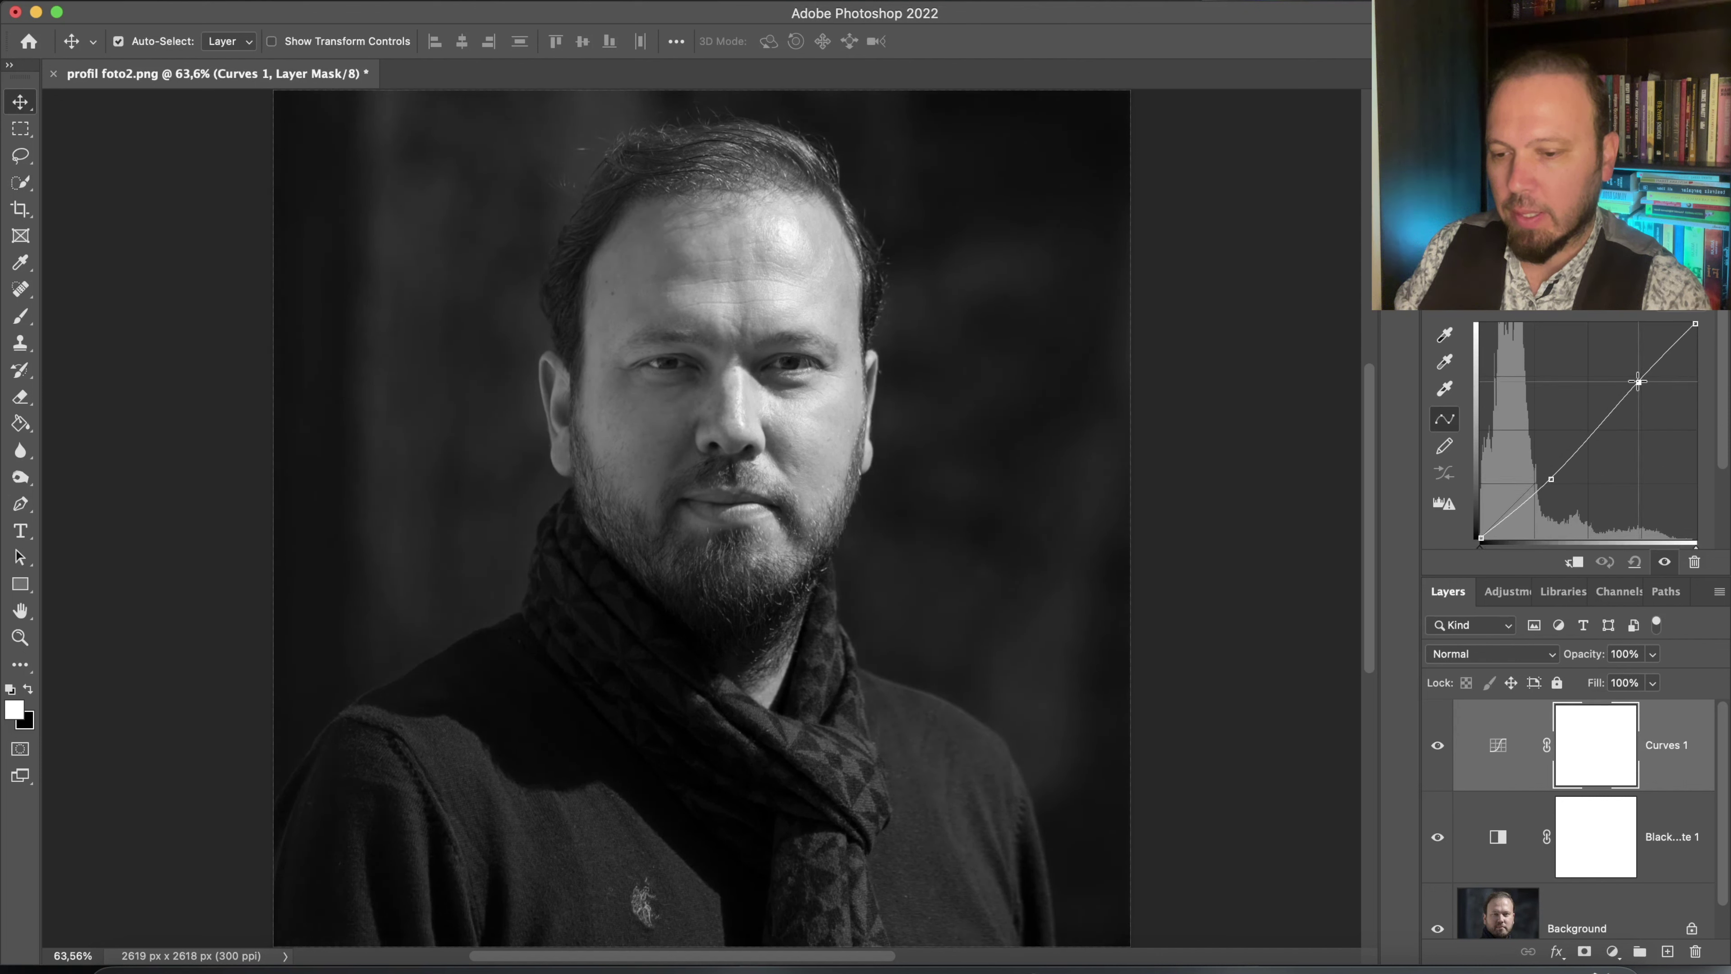
click(1437, 747)
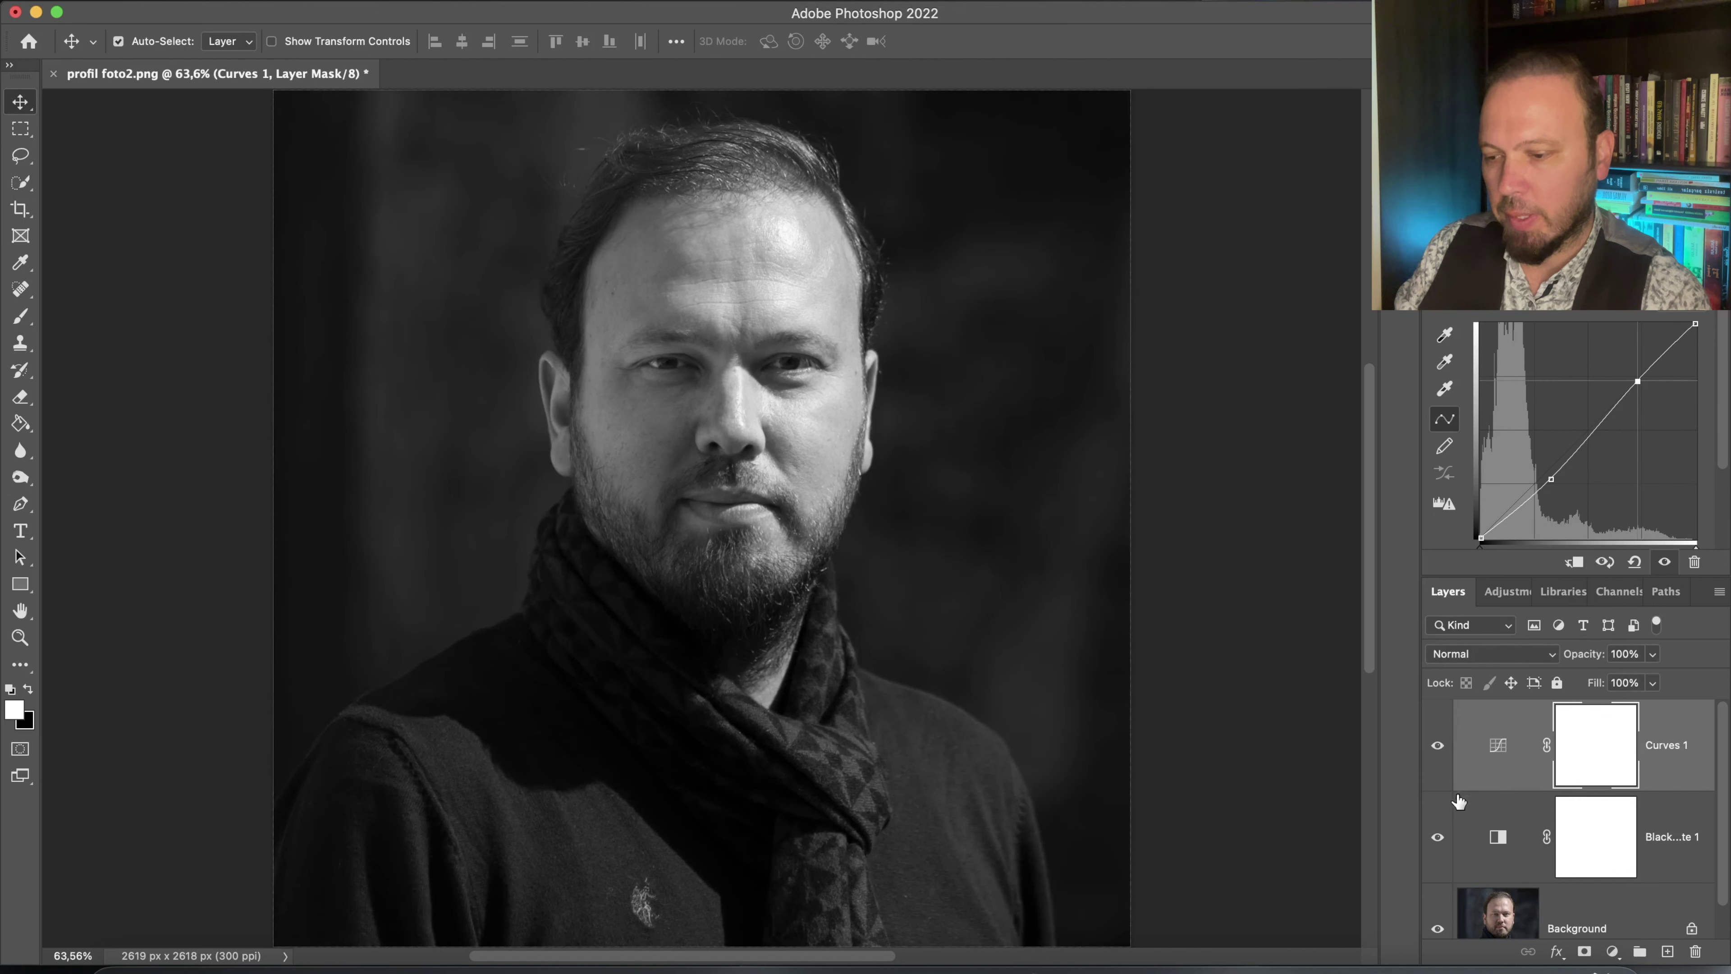
Merge the Curves and Black & White layers into the single Background layer
click(1498, 918)
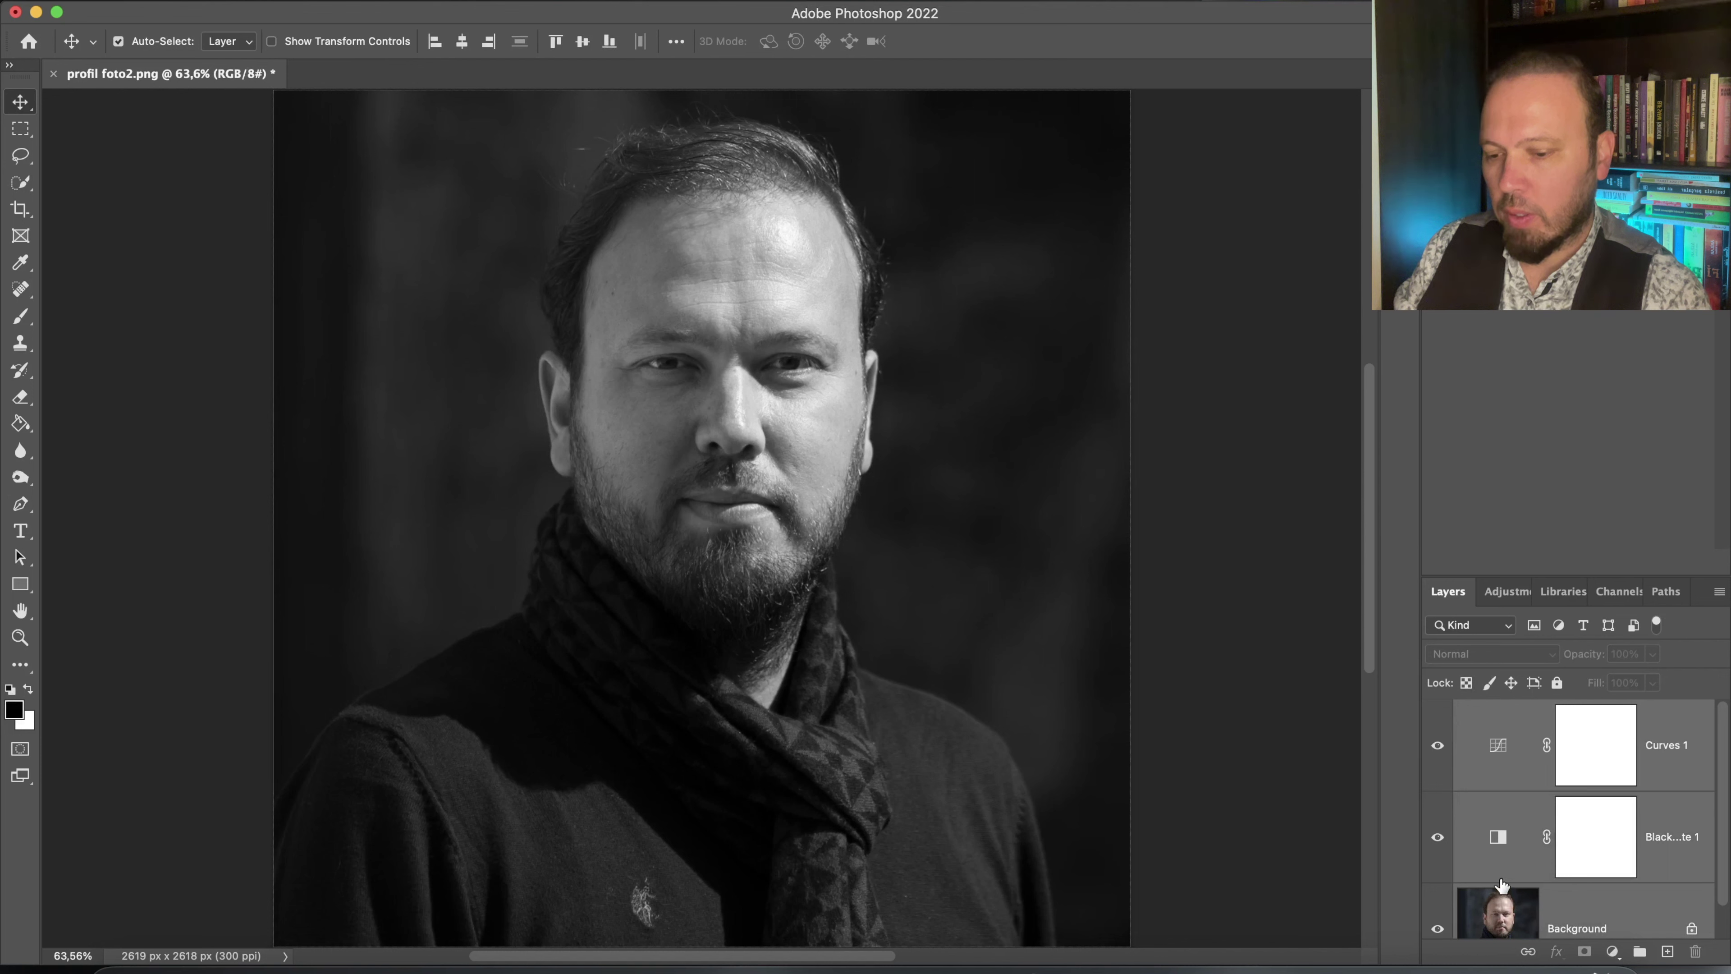
drag(1502, 885, 1503, 867)
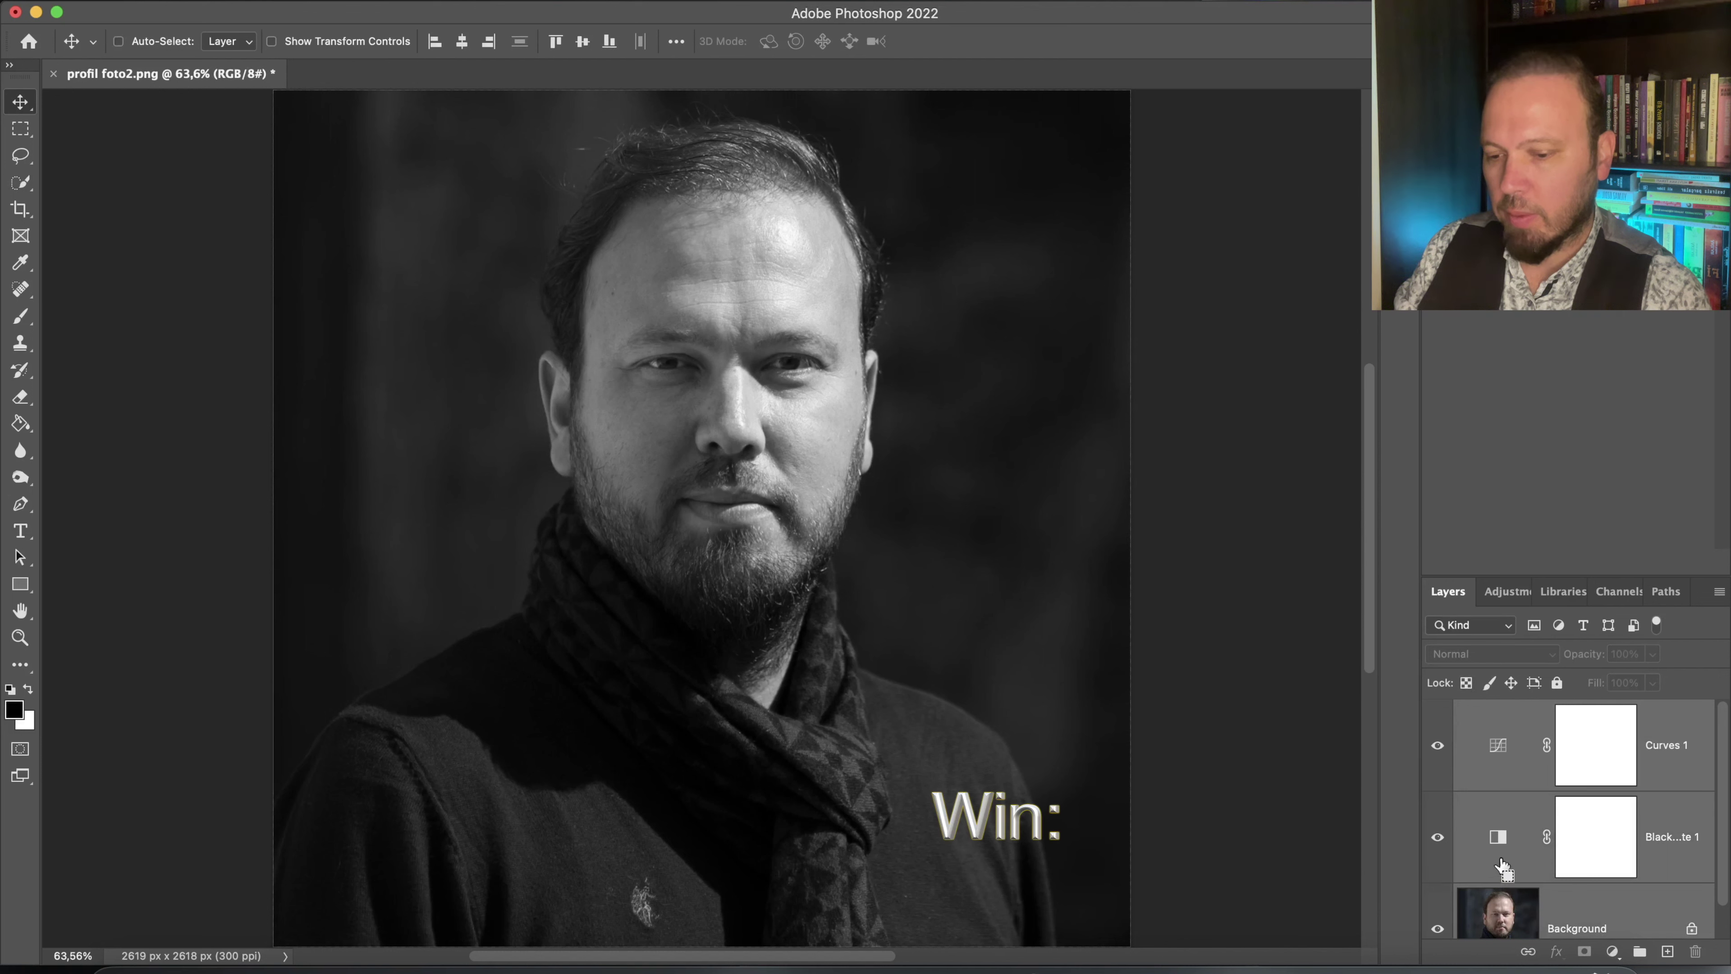
key(super+e)
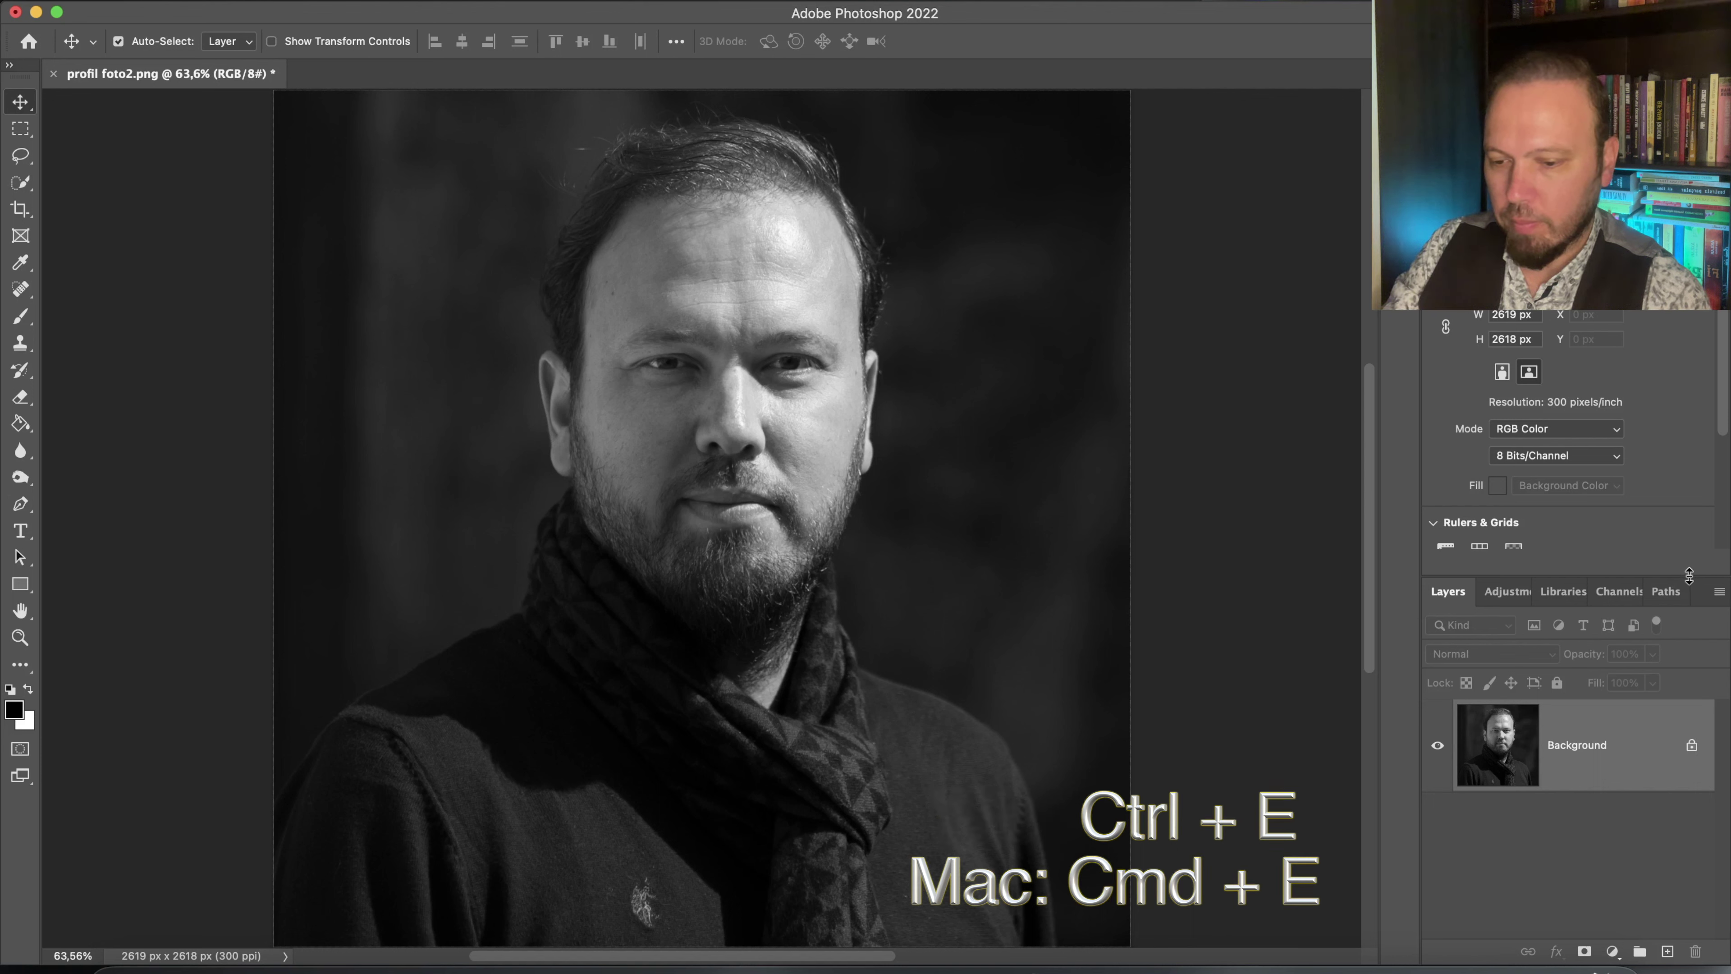
drag(1689, 577, 1684, 456)
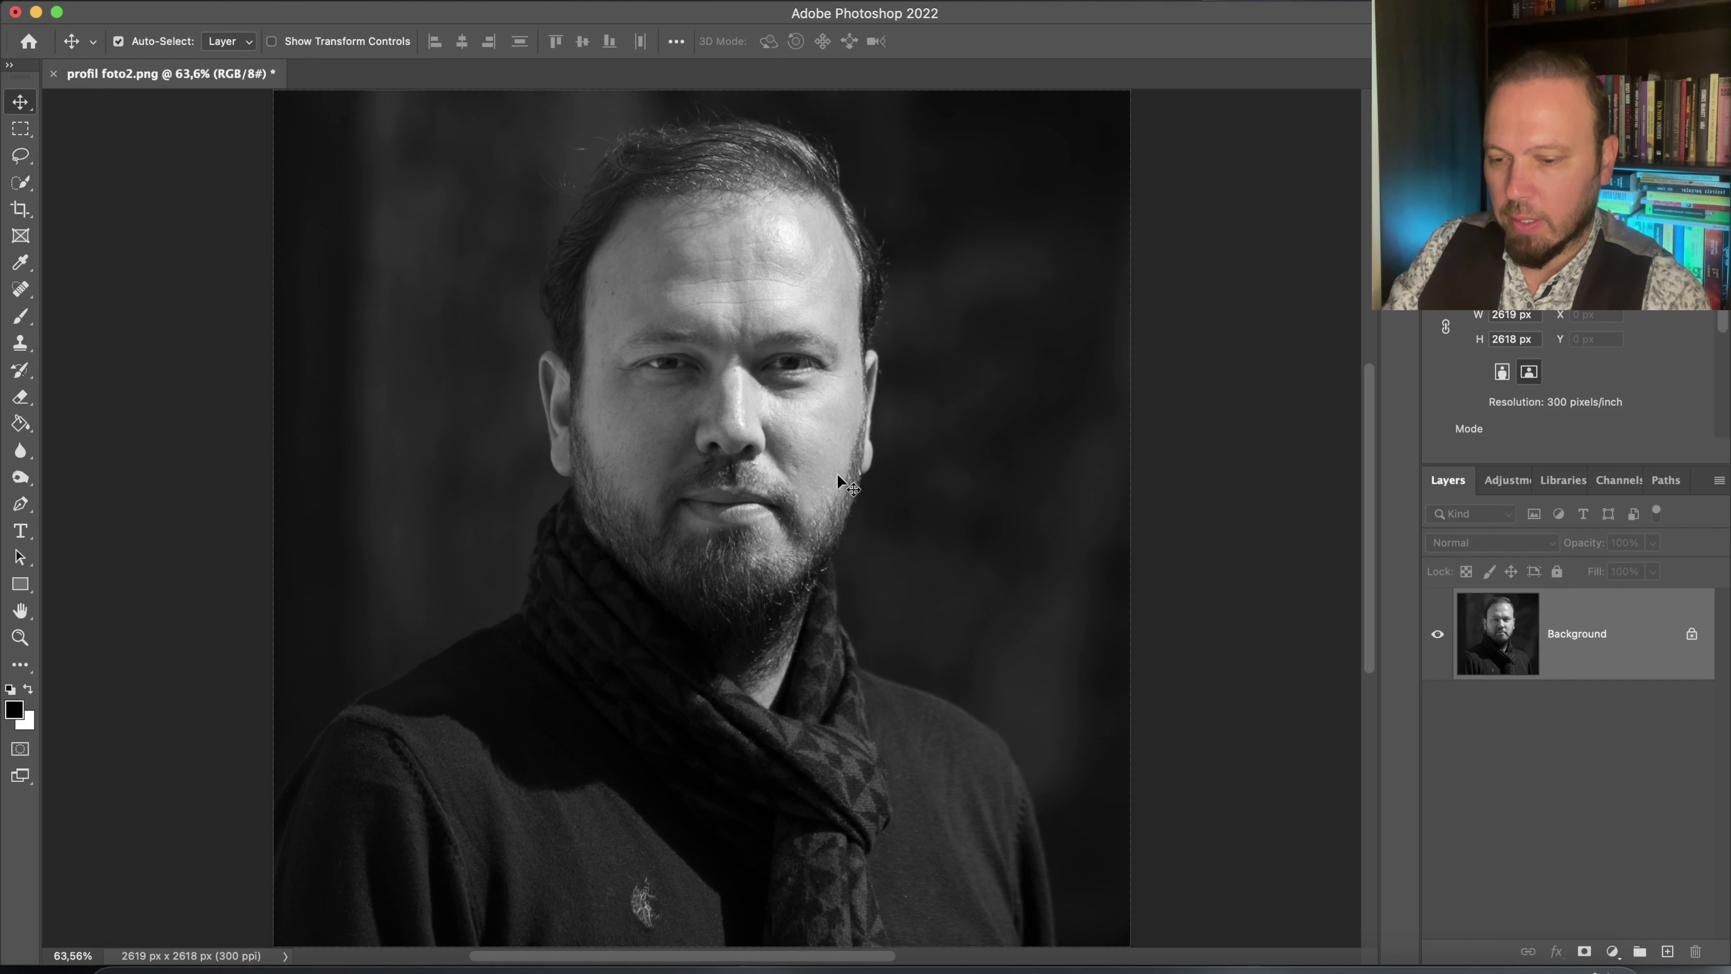
Zoom in and set up the Pen tool in Path mode
scroll(707, 418, up, 5)
scroll(708, 418, up, 2)
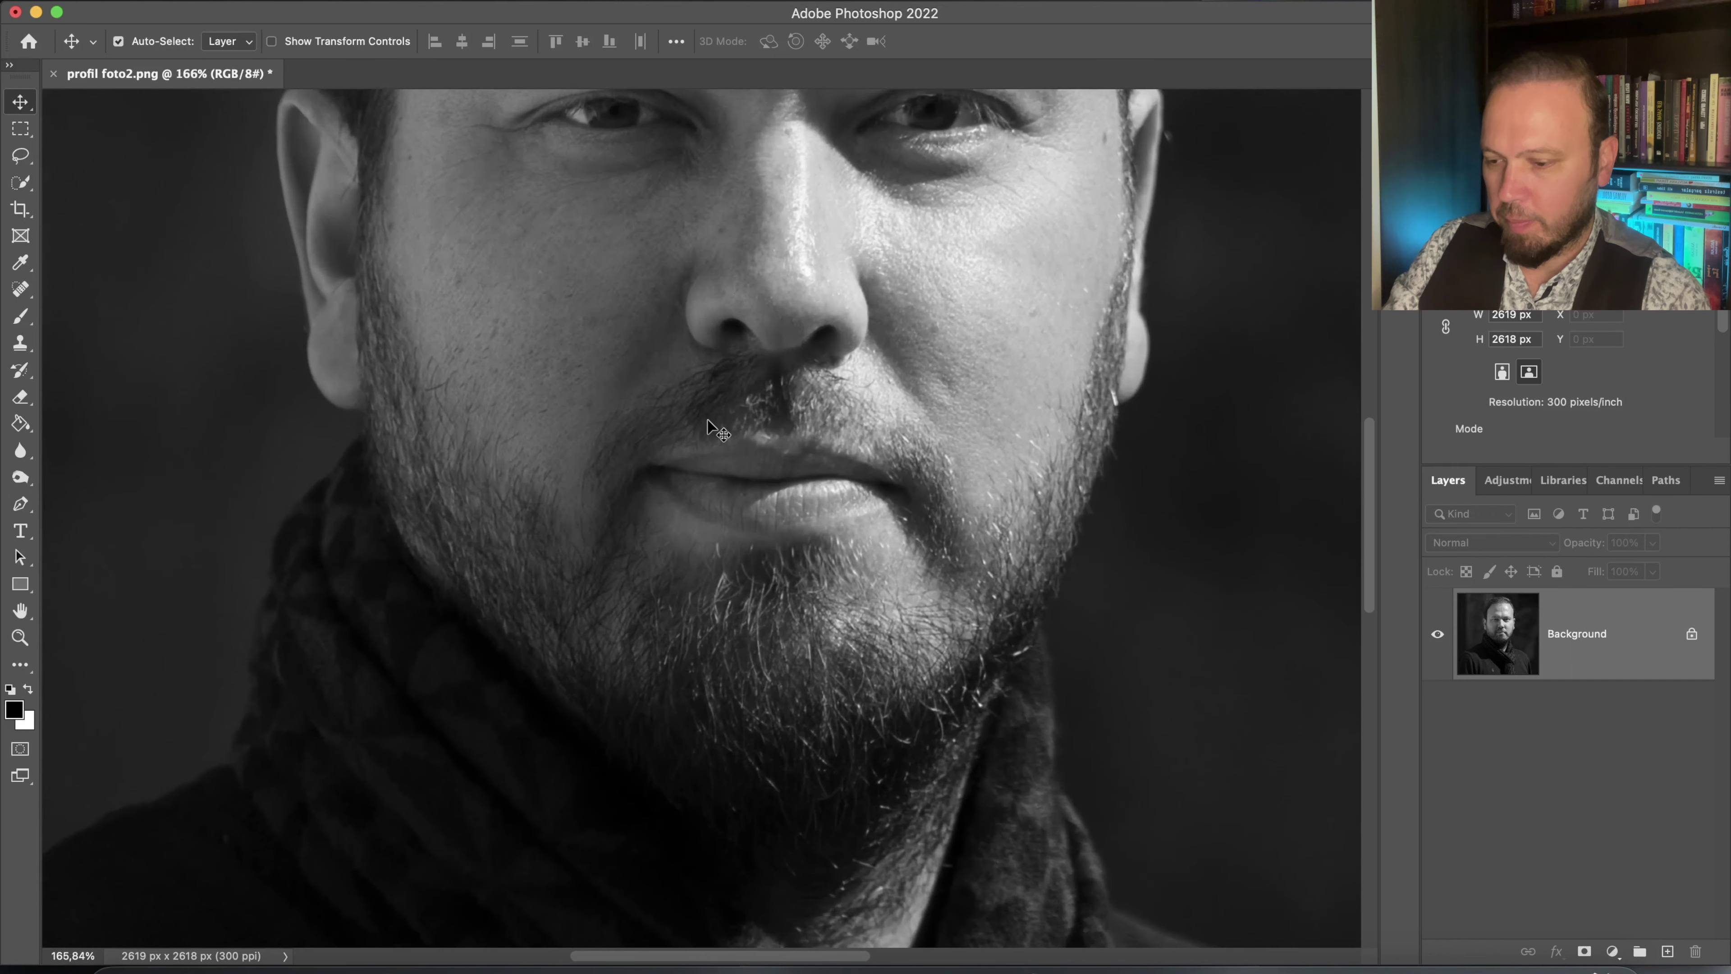
scroll(707, 418, up, 2)
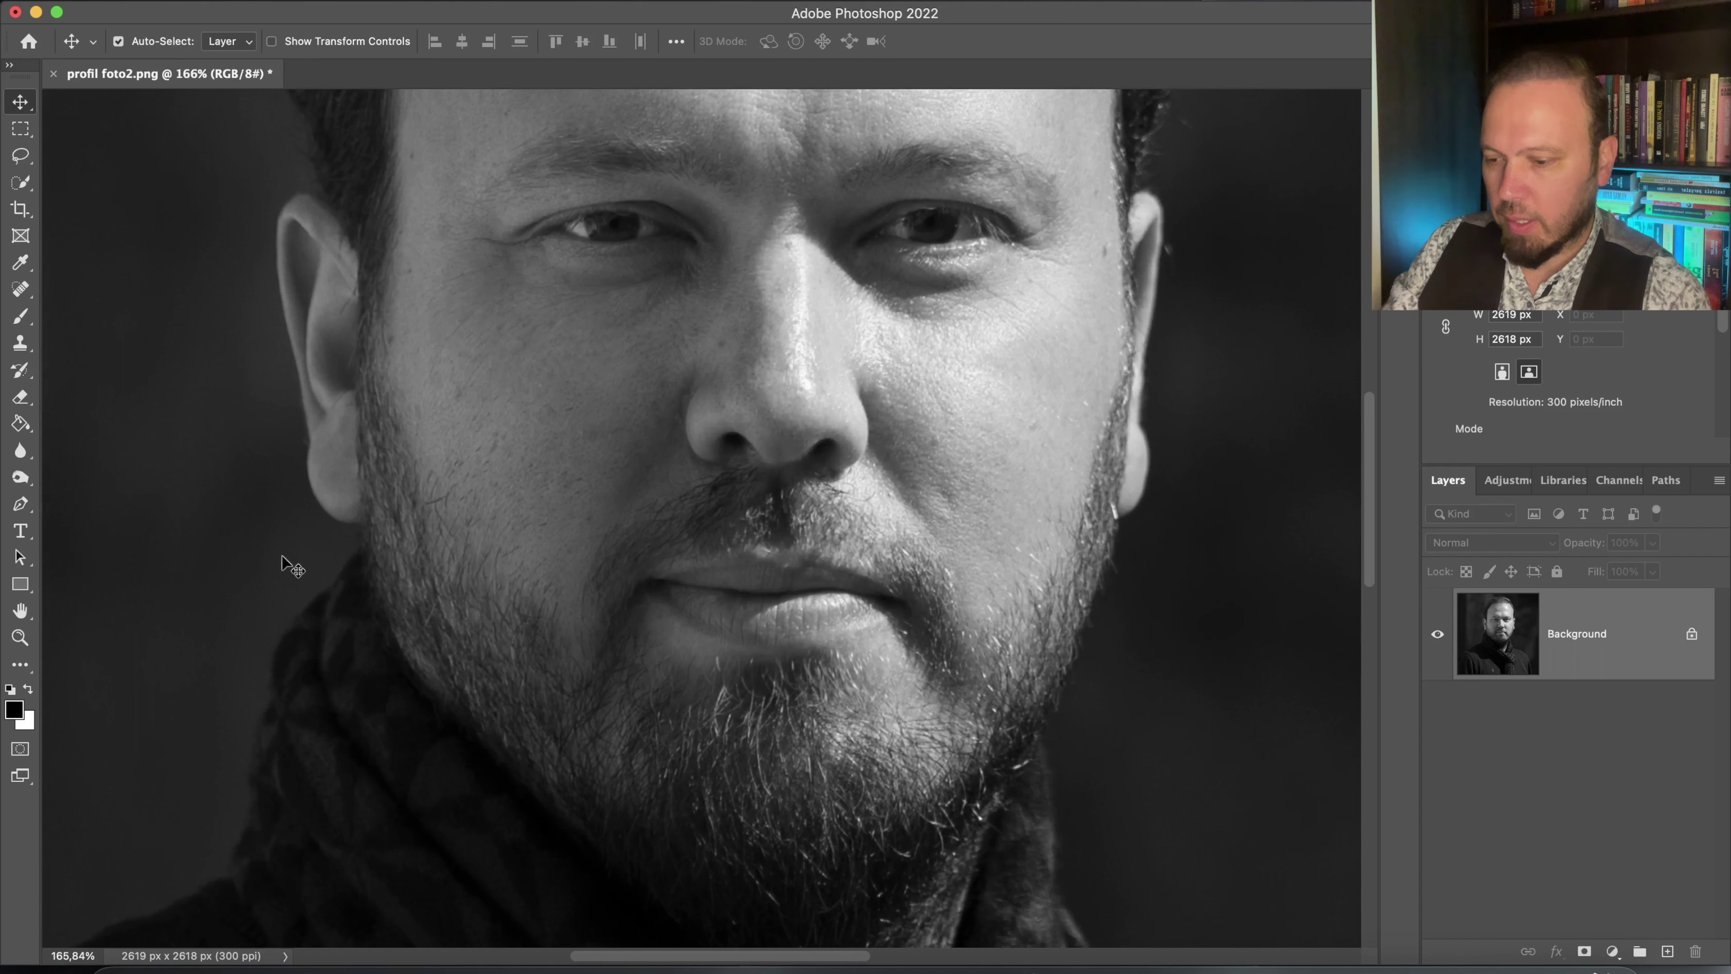
click(20, 504)
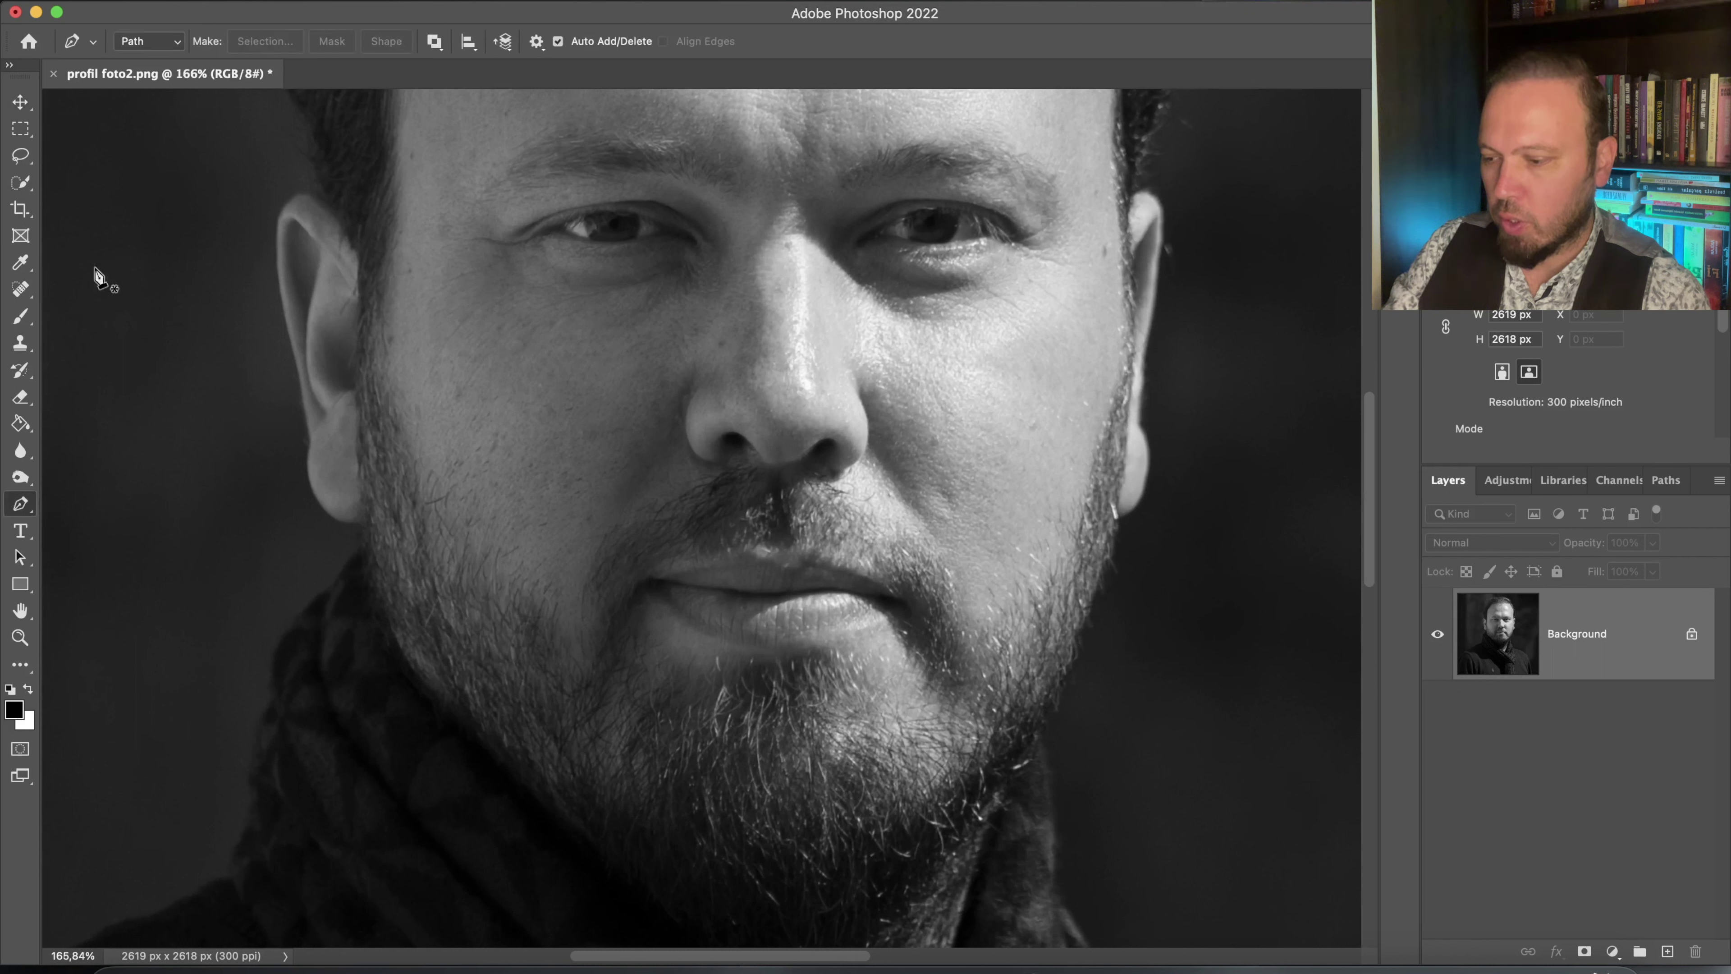
click(176, 45)
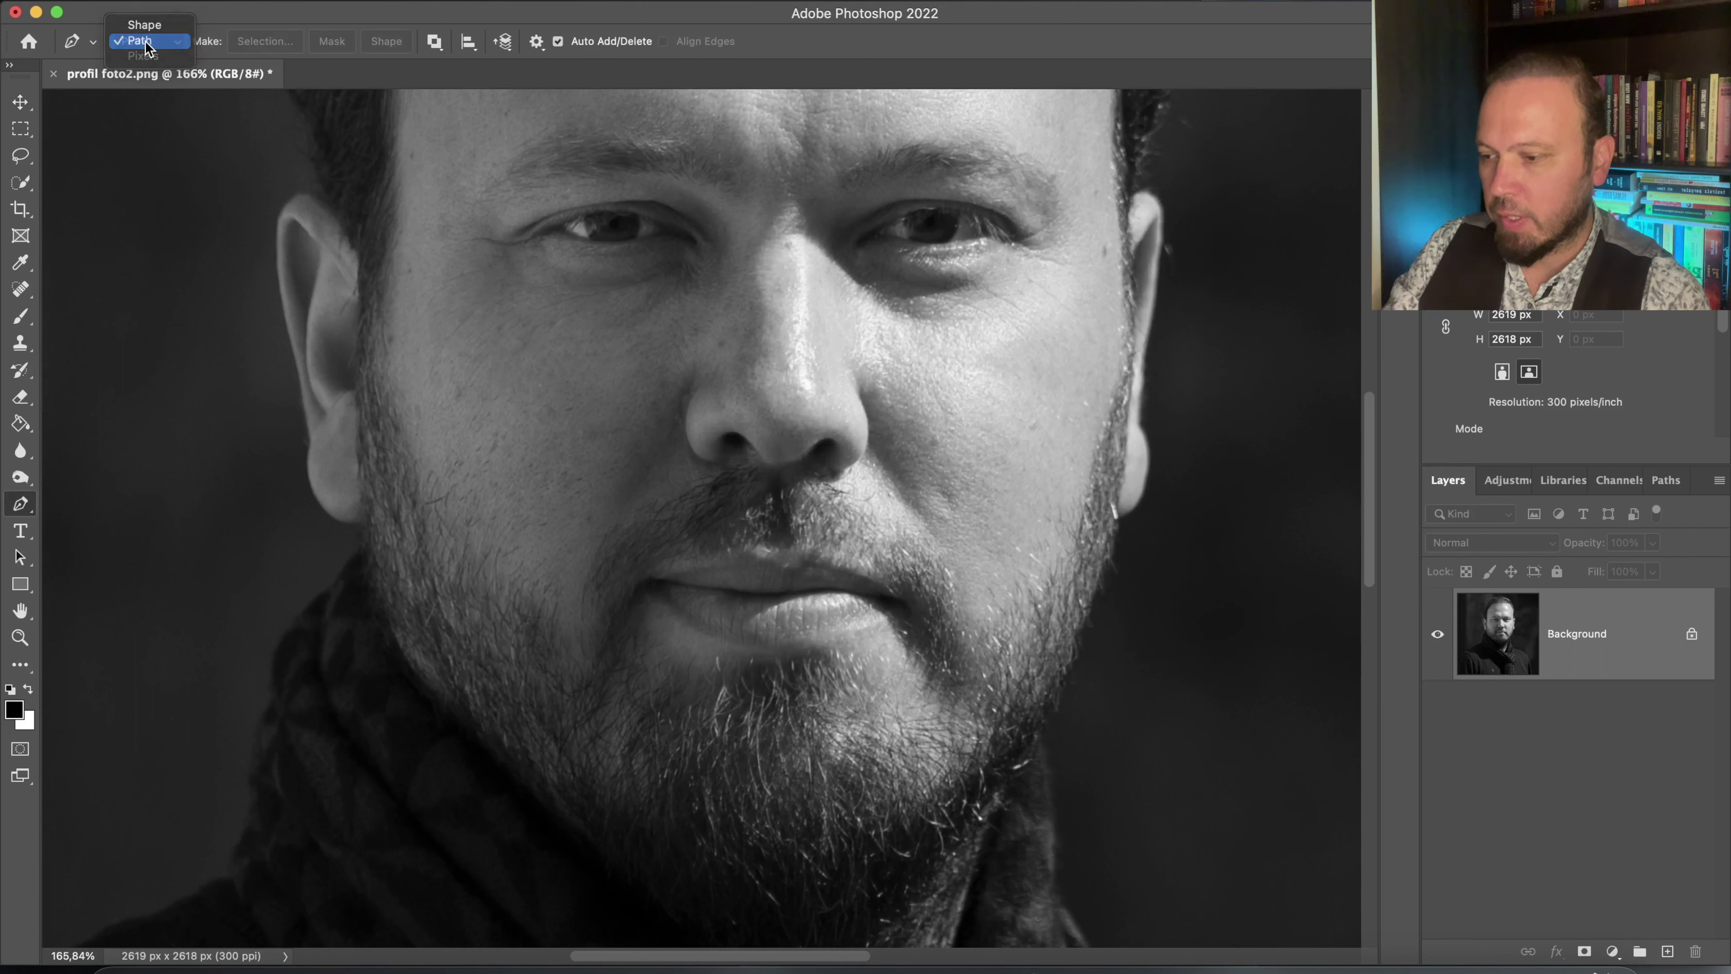
click(147, 41)
Start the path at the right jaw and curve it around the ear to its top
click(1118, 515)
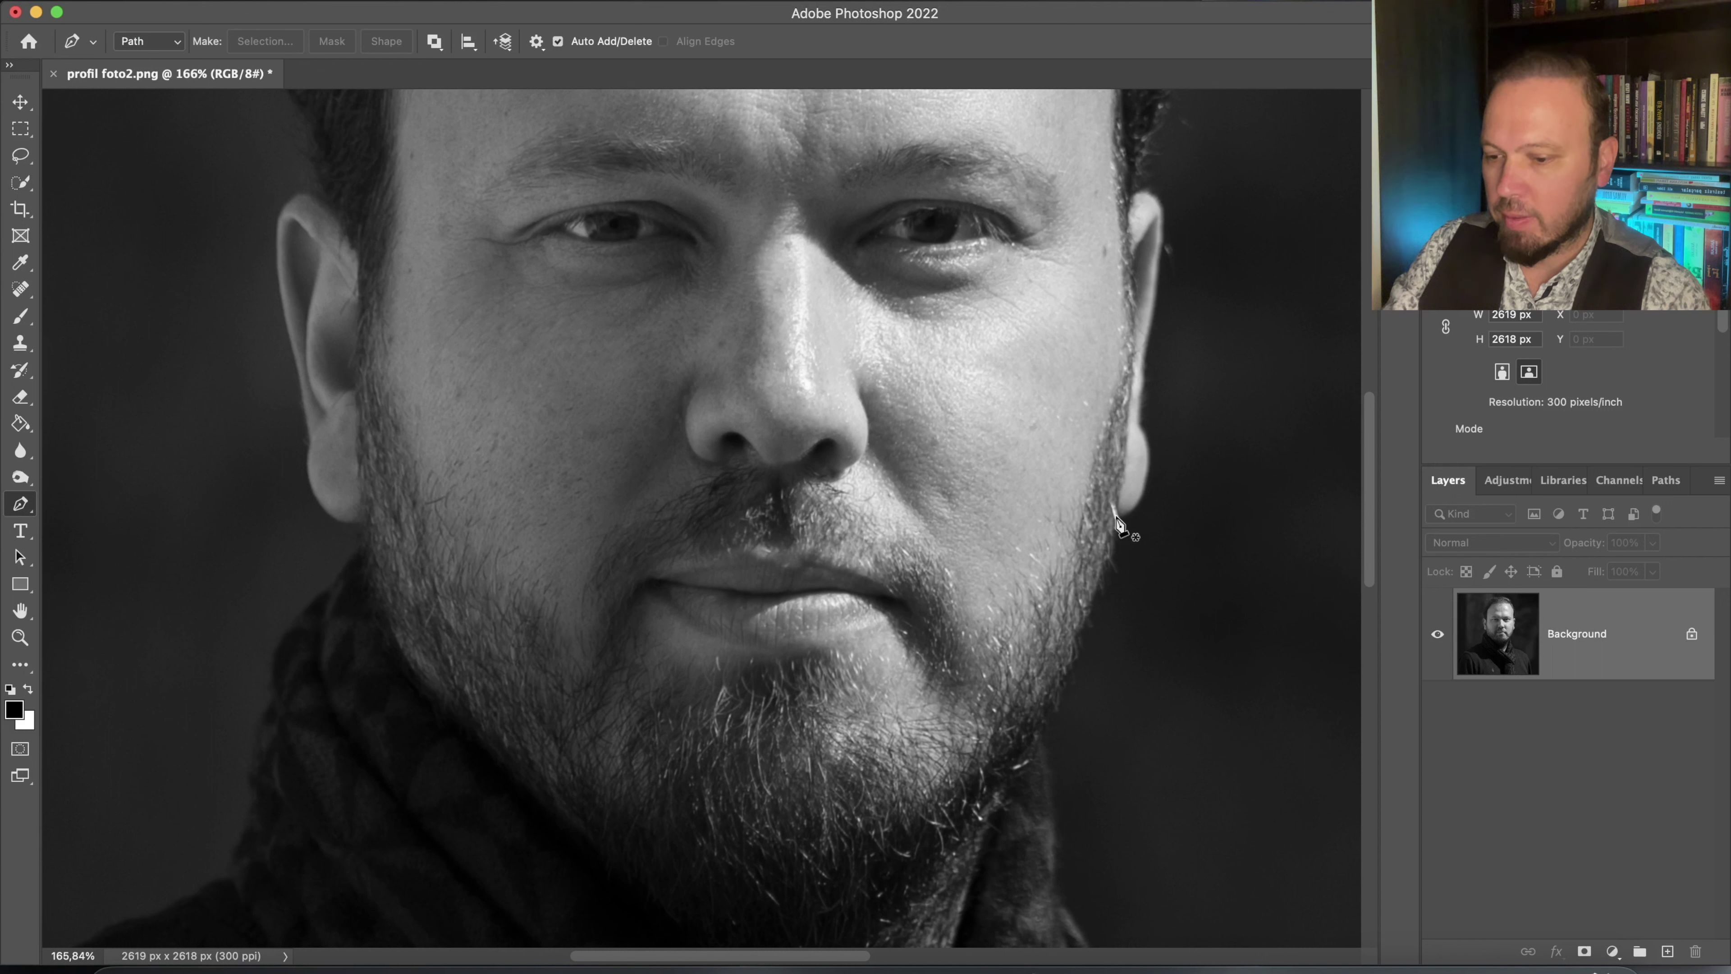
click(1139, 427)
drag(1138, 427, 1117, 354)
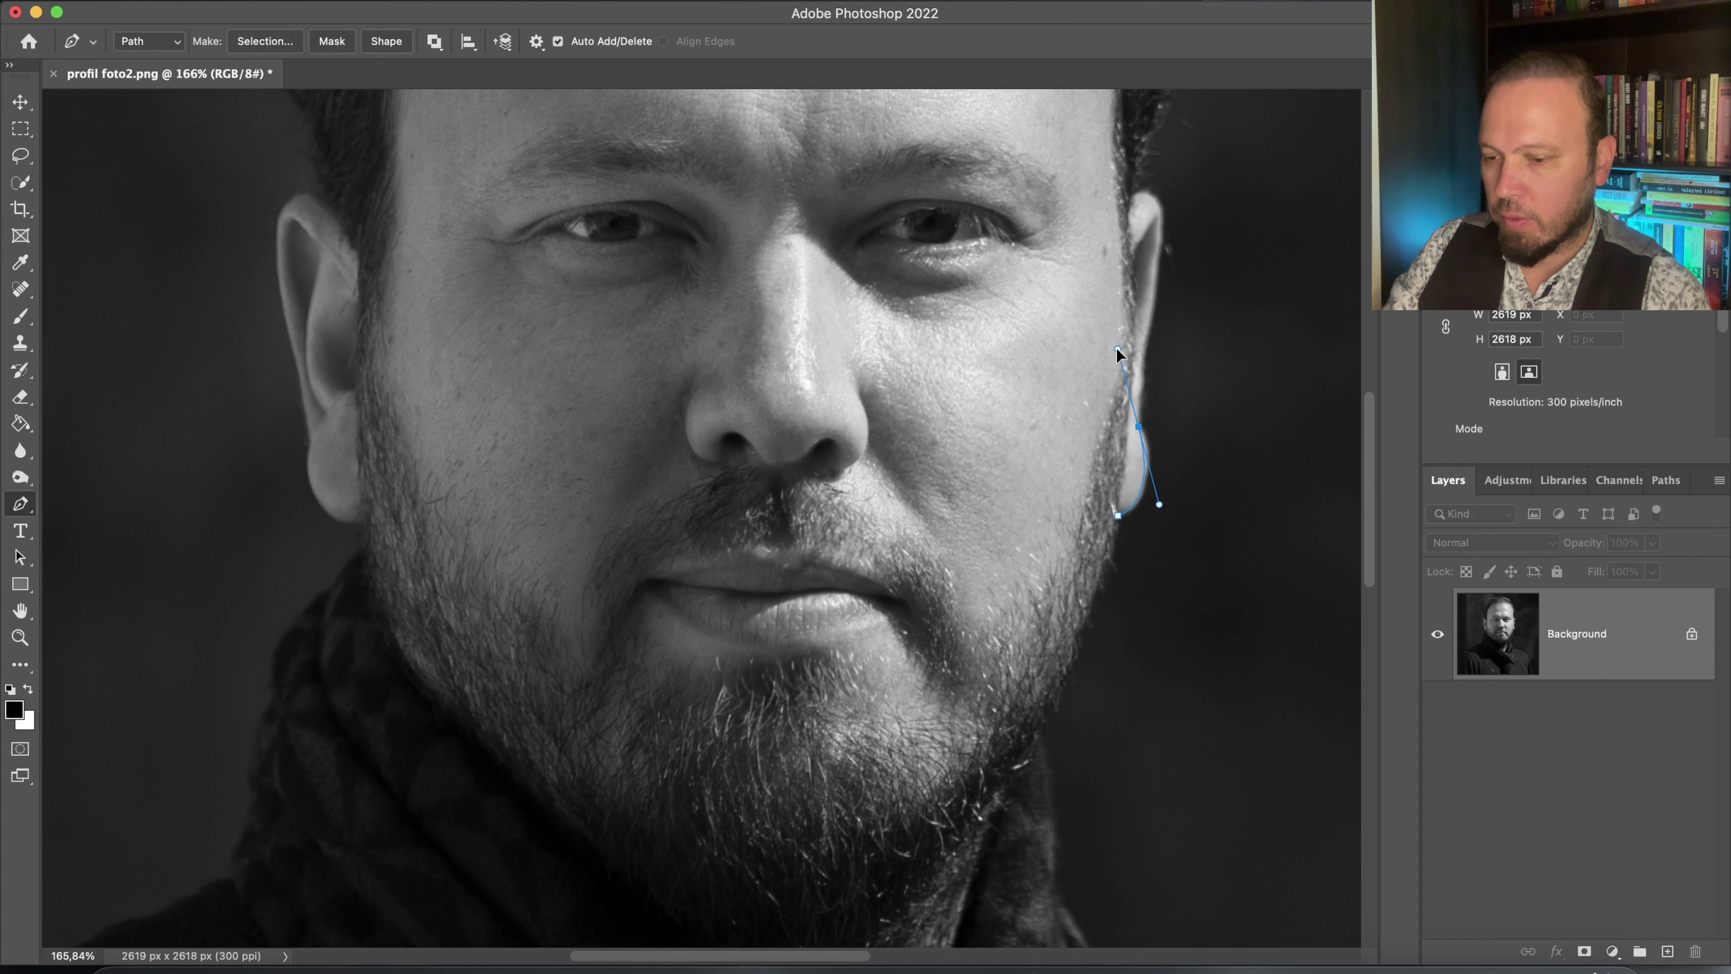
mouse_move(1117, 349)
mouse_down()
mouse_move(1142, 382)
mouse_move(1167, 247)
mouse_up()
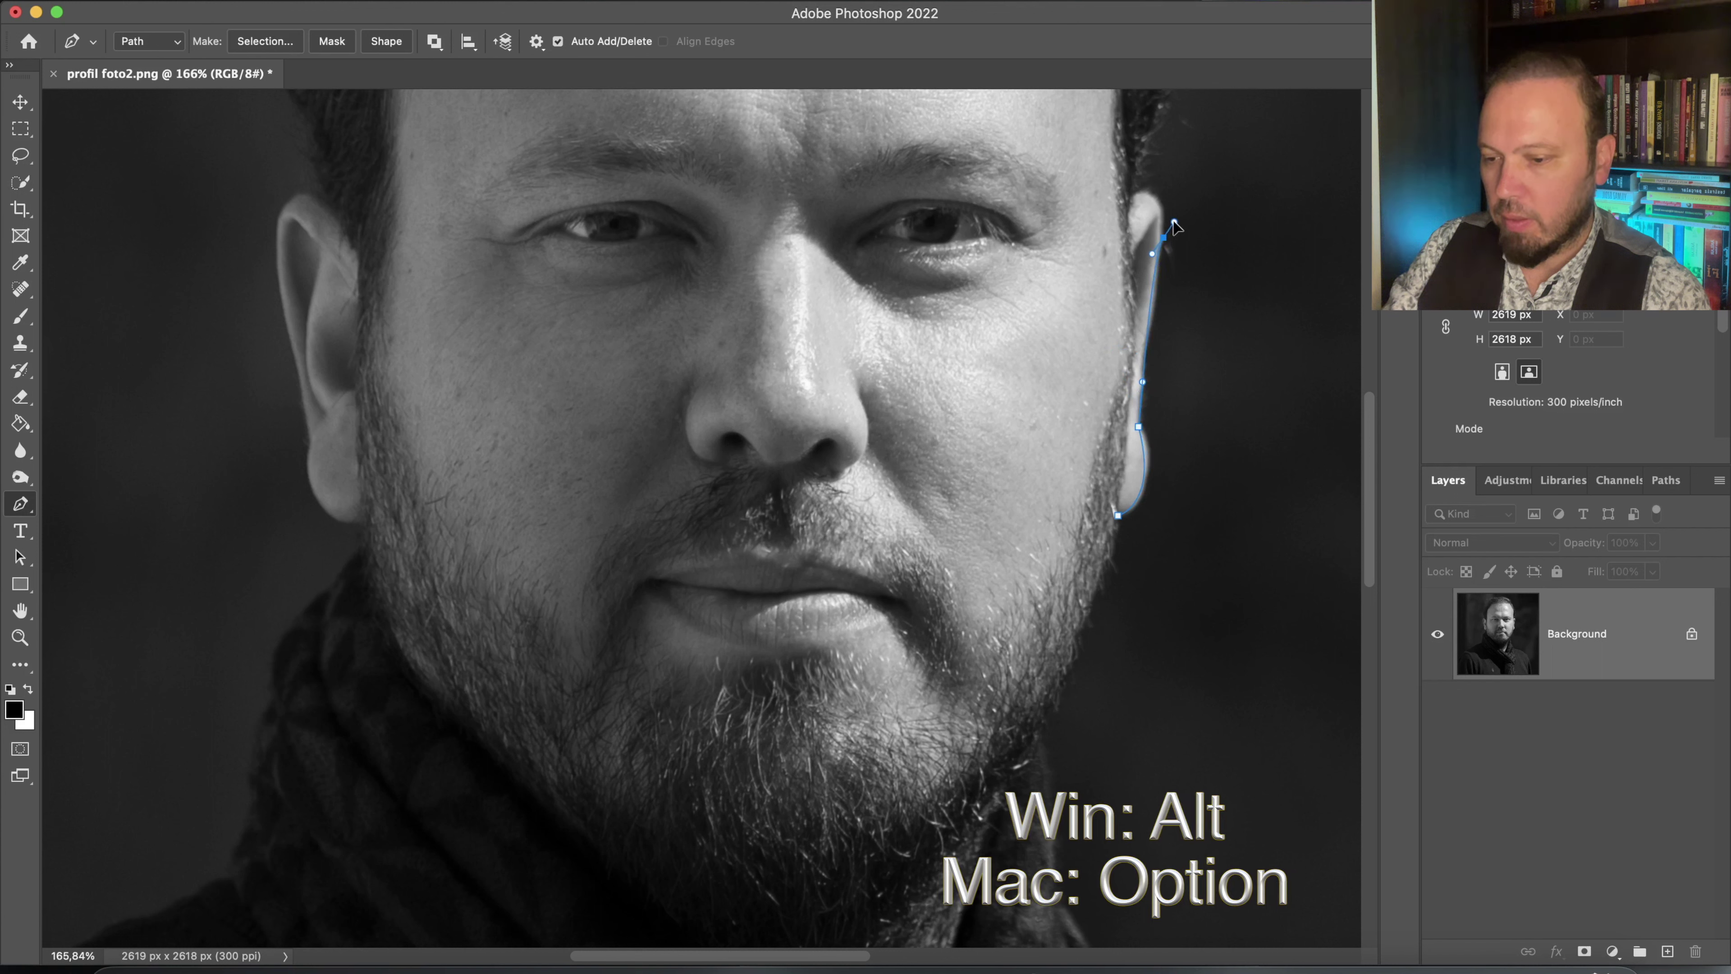
drag(1166, 240, 1171, 215)
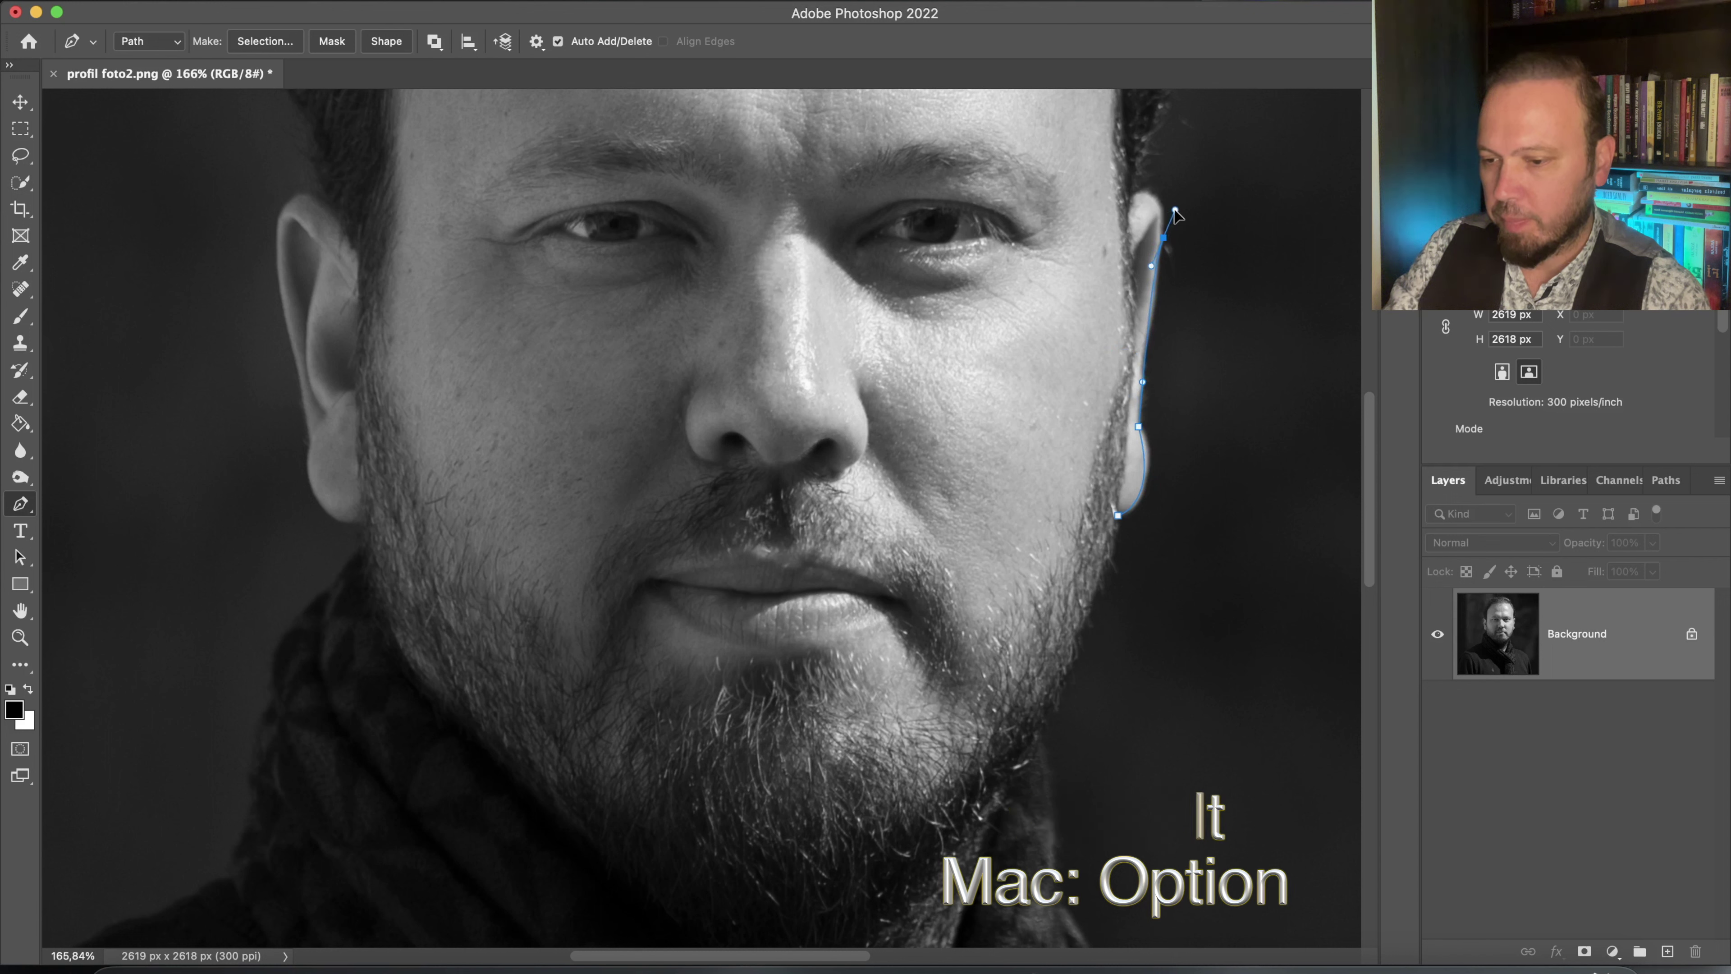
mouse_move(1171, 216)
mouse_down()
mouse_move(1194, 175)
mouse_move(1179, 146)
mouse_move(1161, 200)
mouse_up()
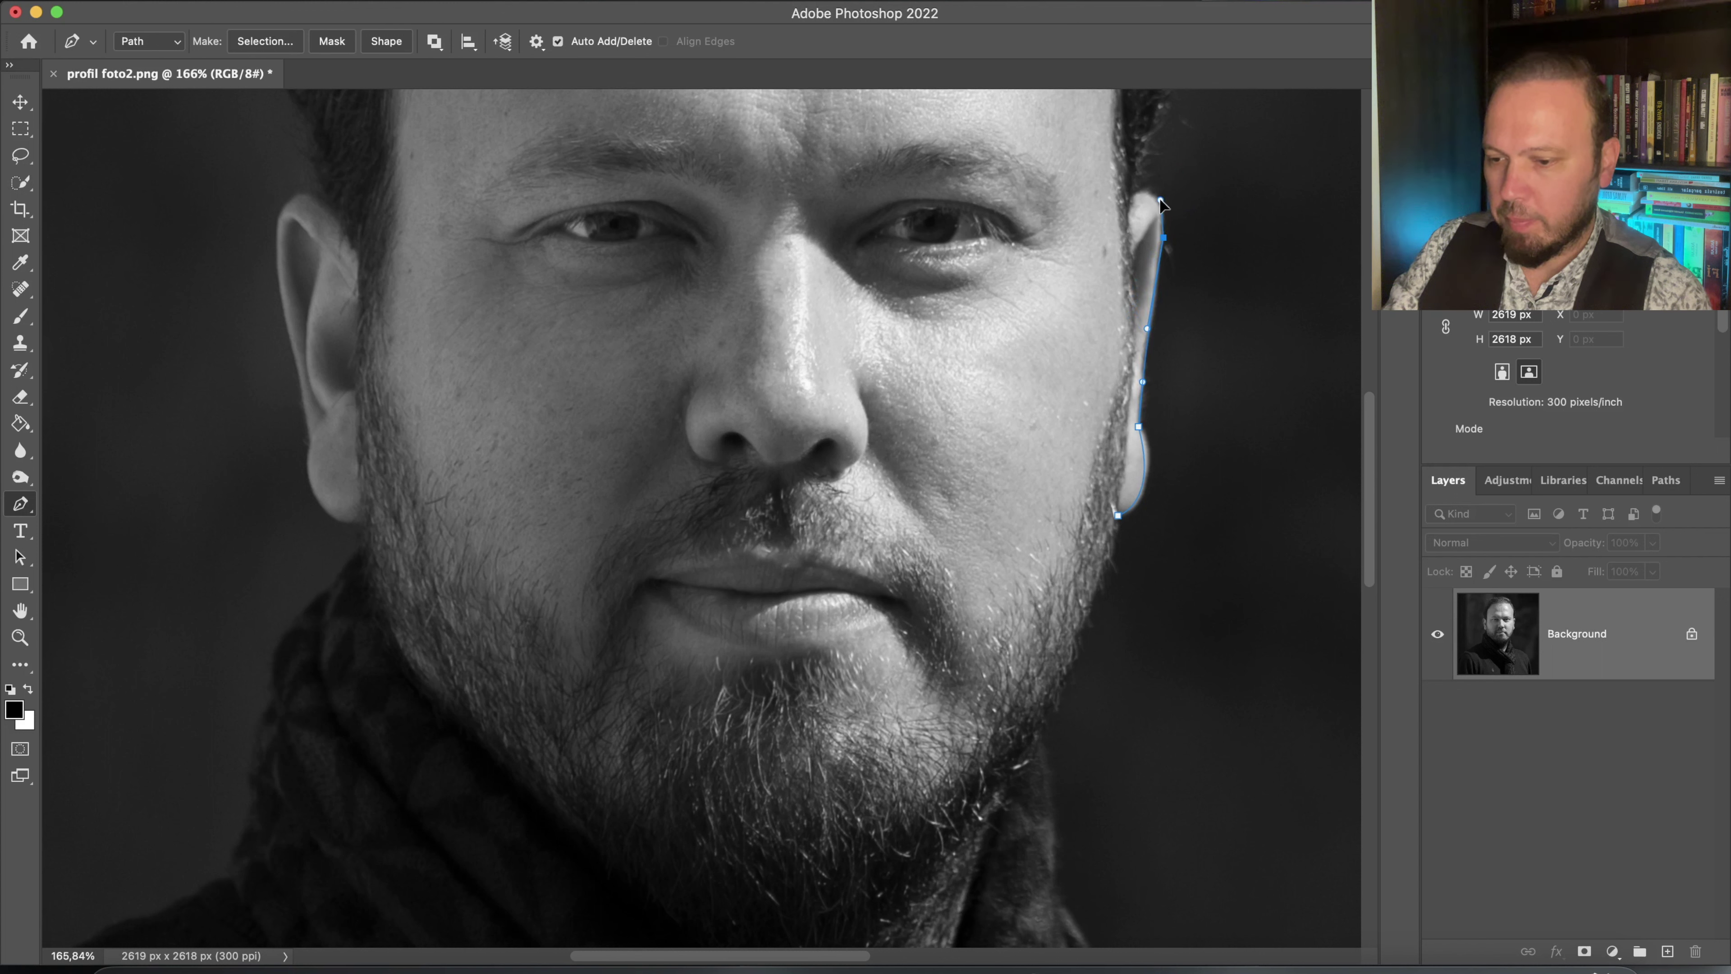
click(1143, 191)
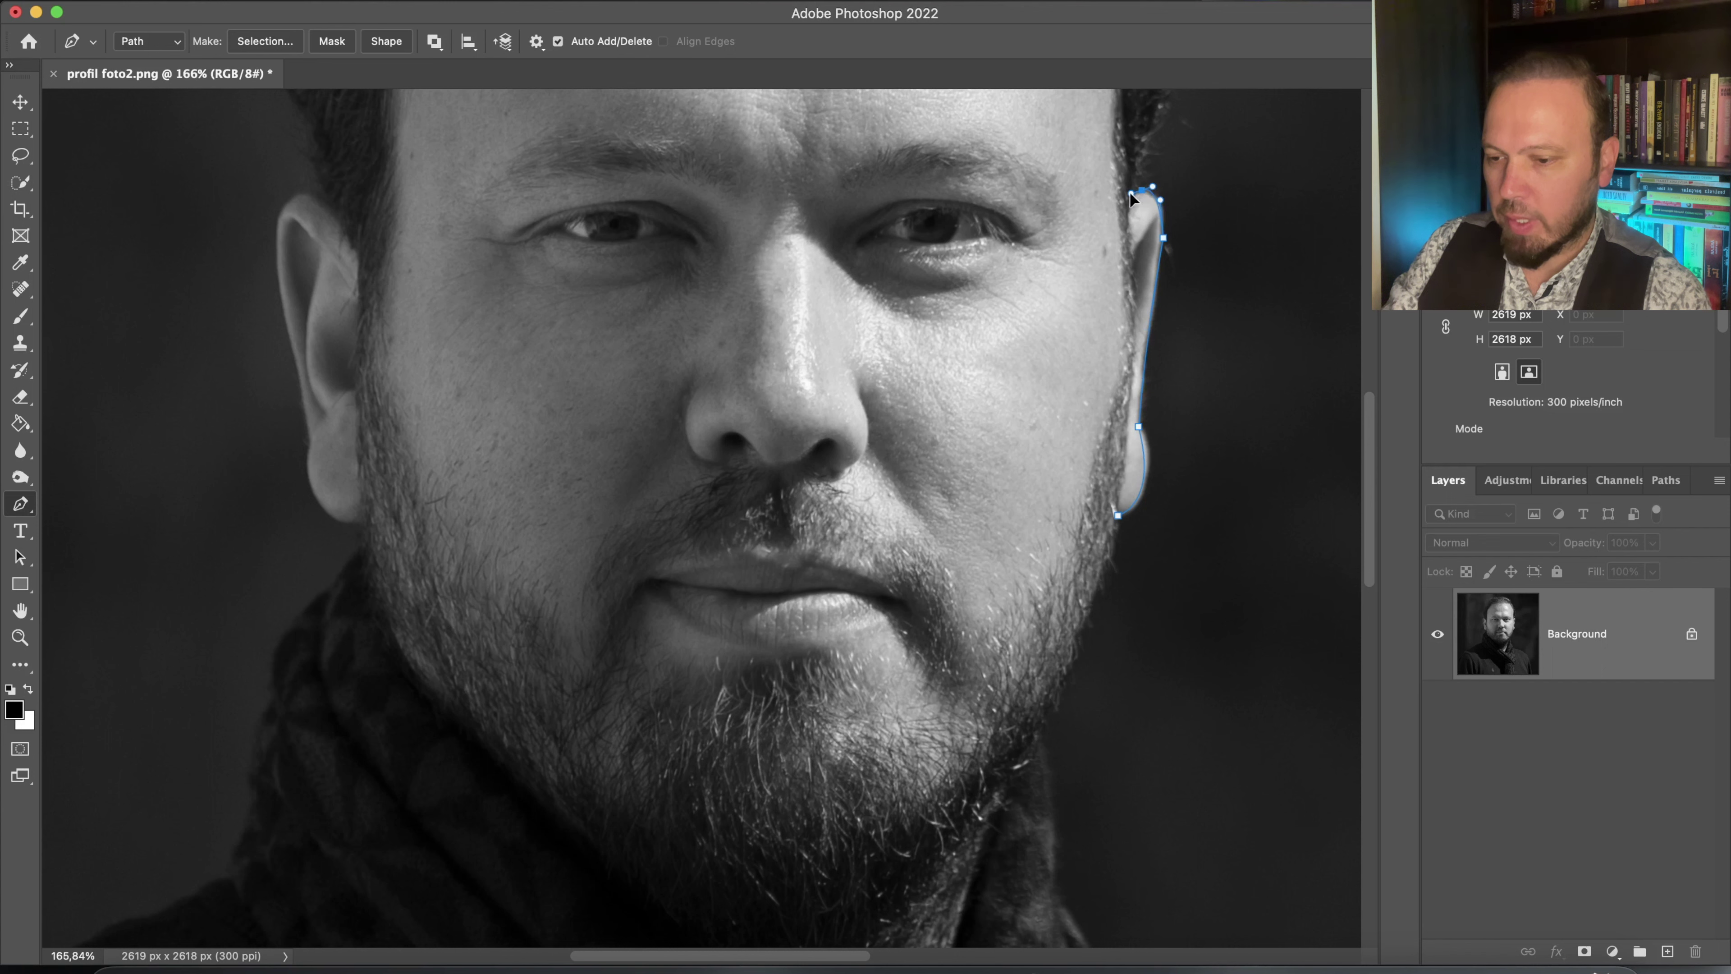
drag(1132, 186, 1136, 185)
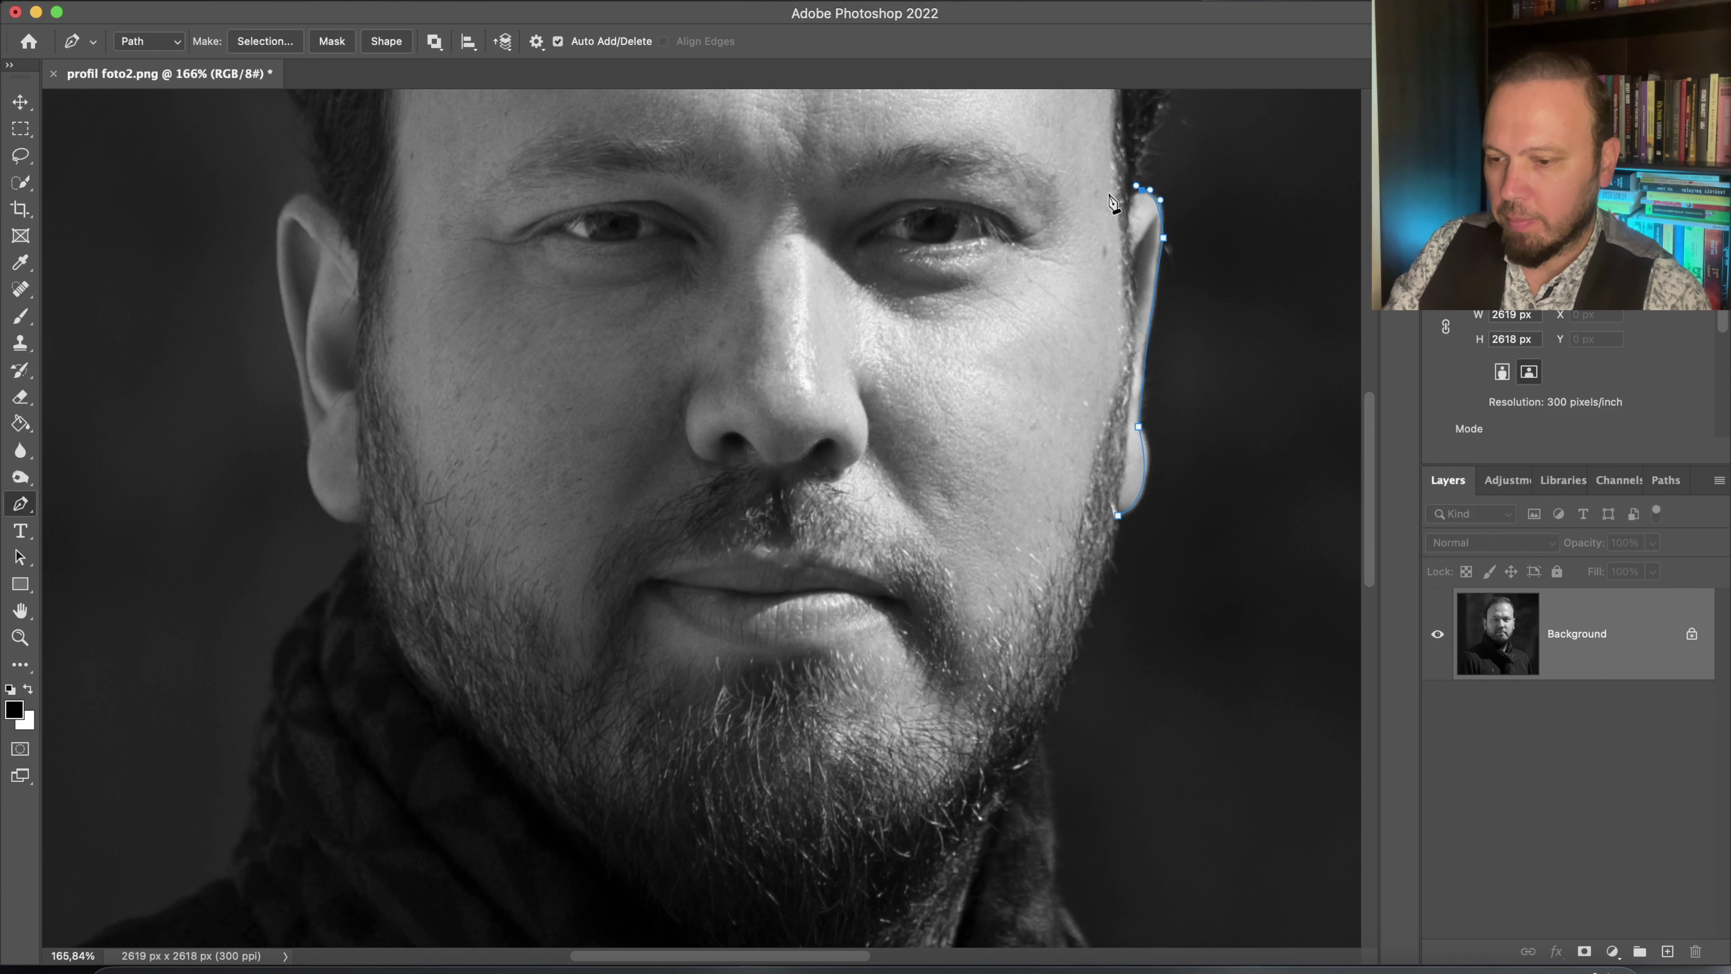
Continue the path up the side of the hair to the hairline
drag(1025, 231, 879, 665)
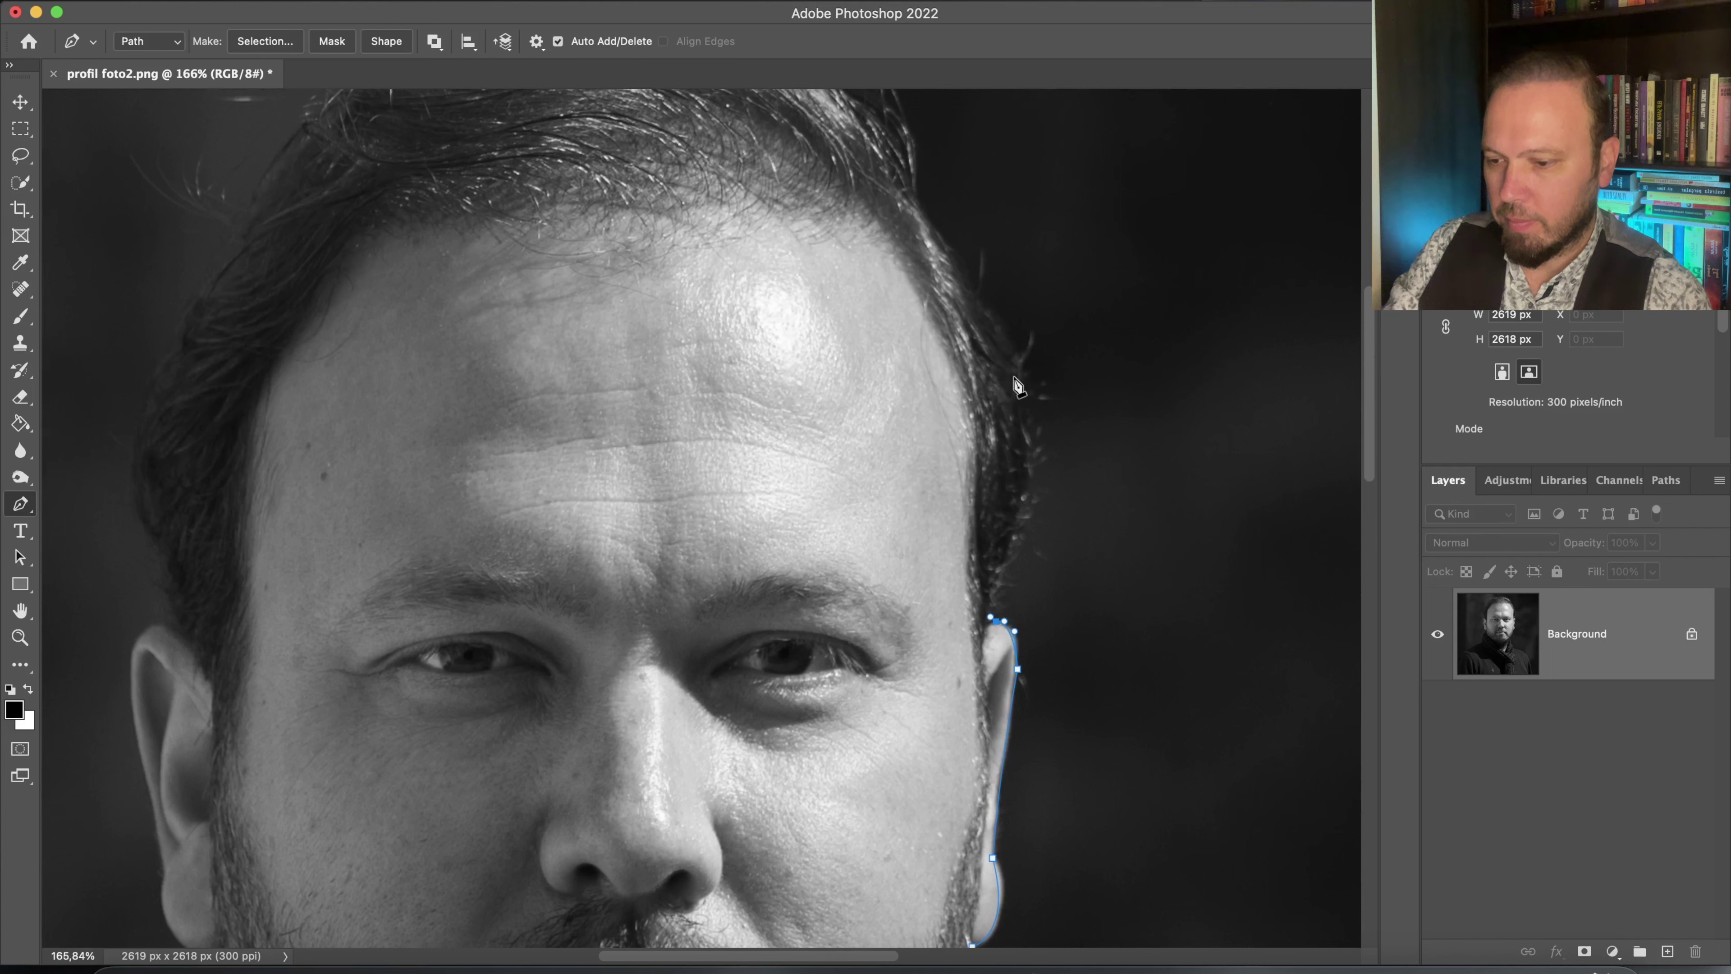
drag(1016, 367, 984, 313)
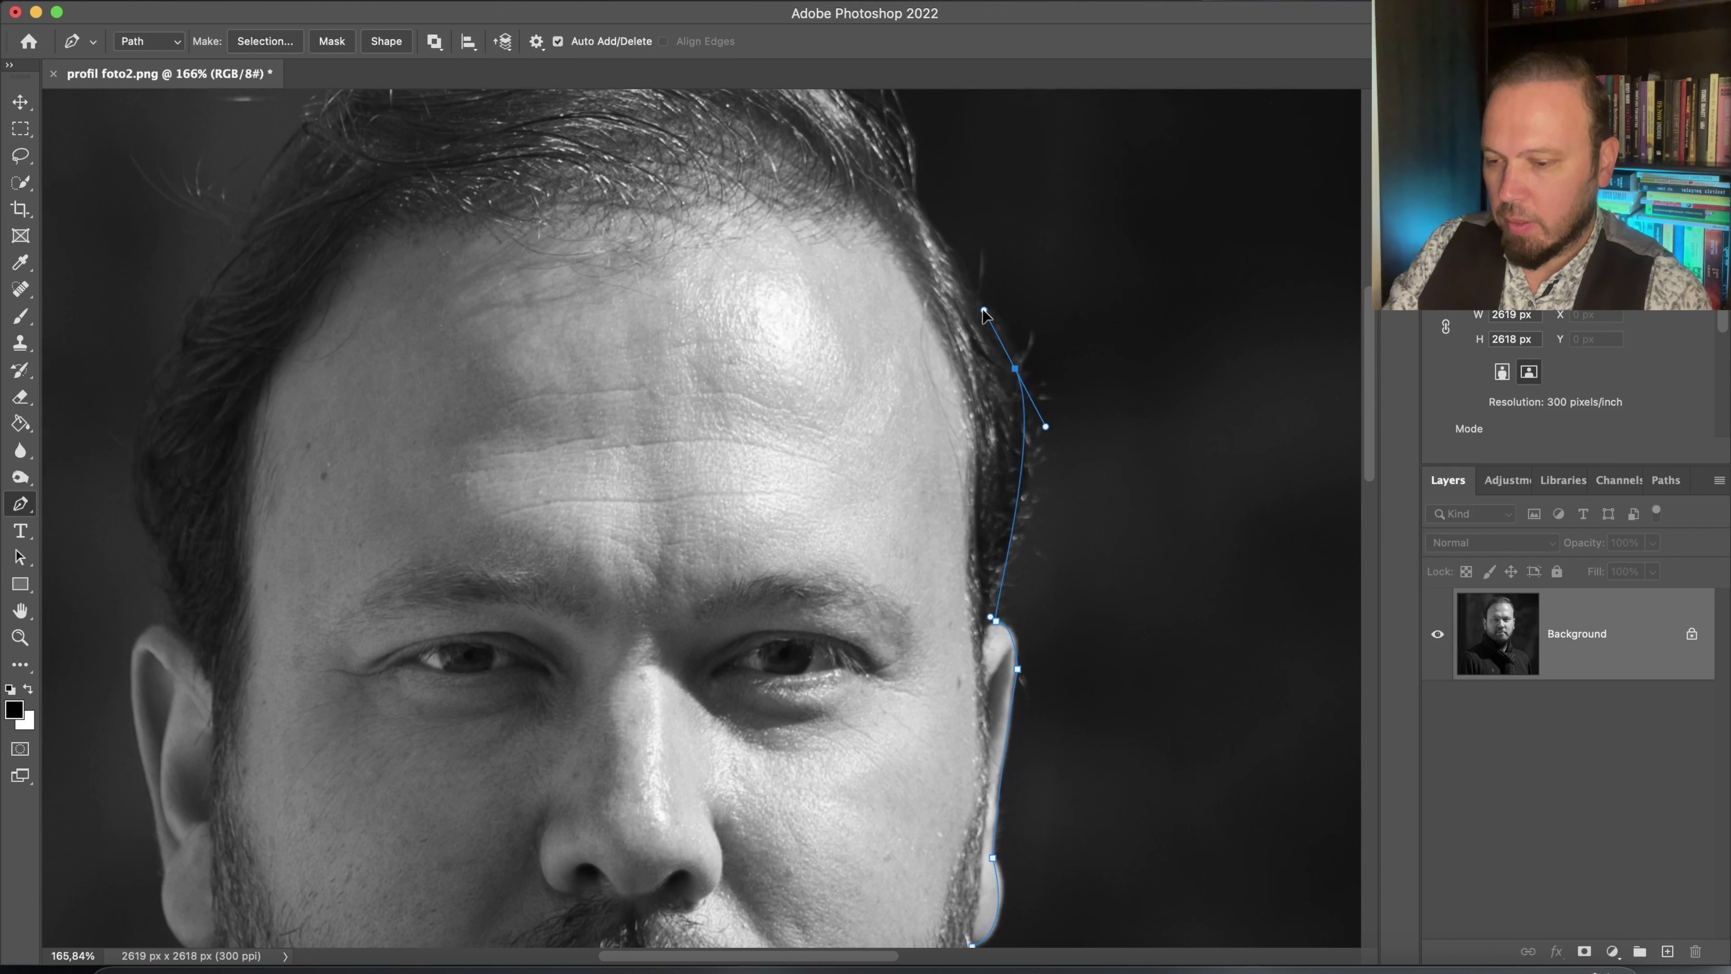
click(914, 203)
drag(913, 203, 901, 199)
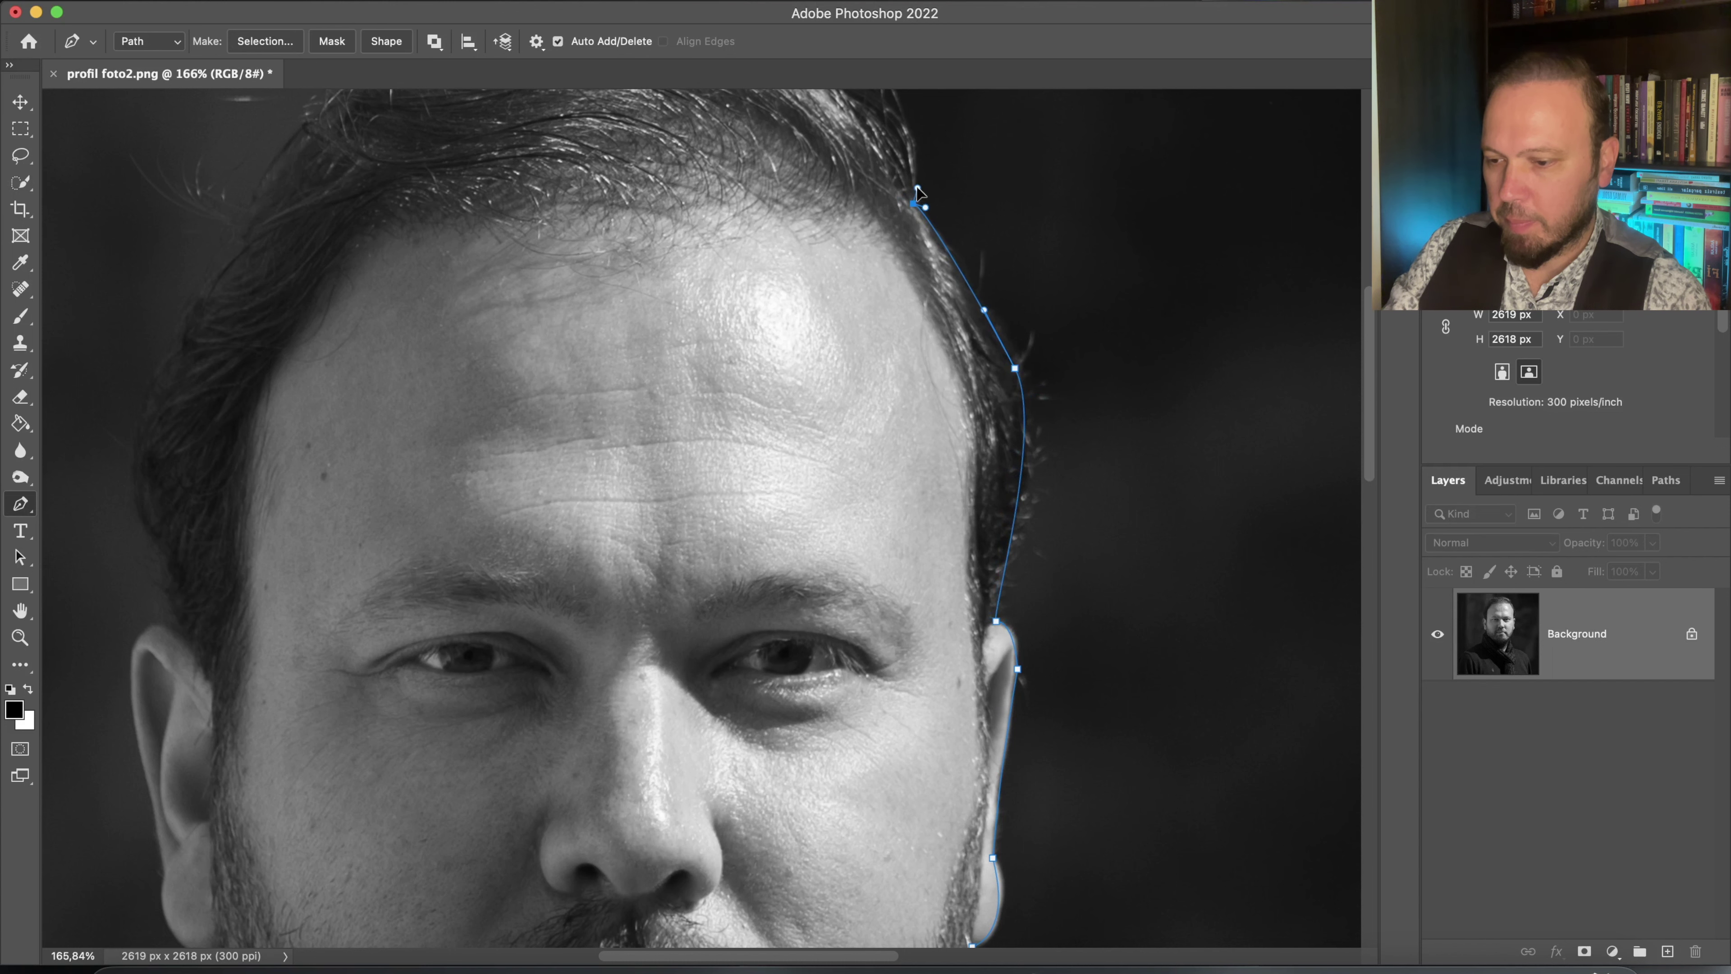
drag(805, 234, 819, 427)
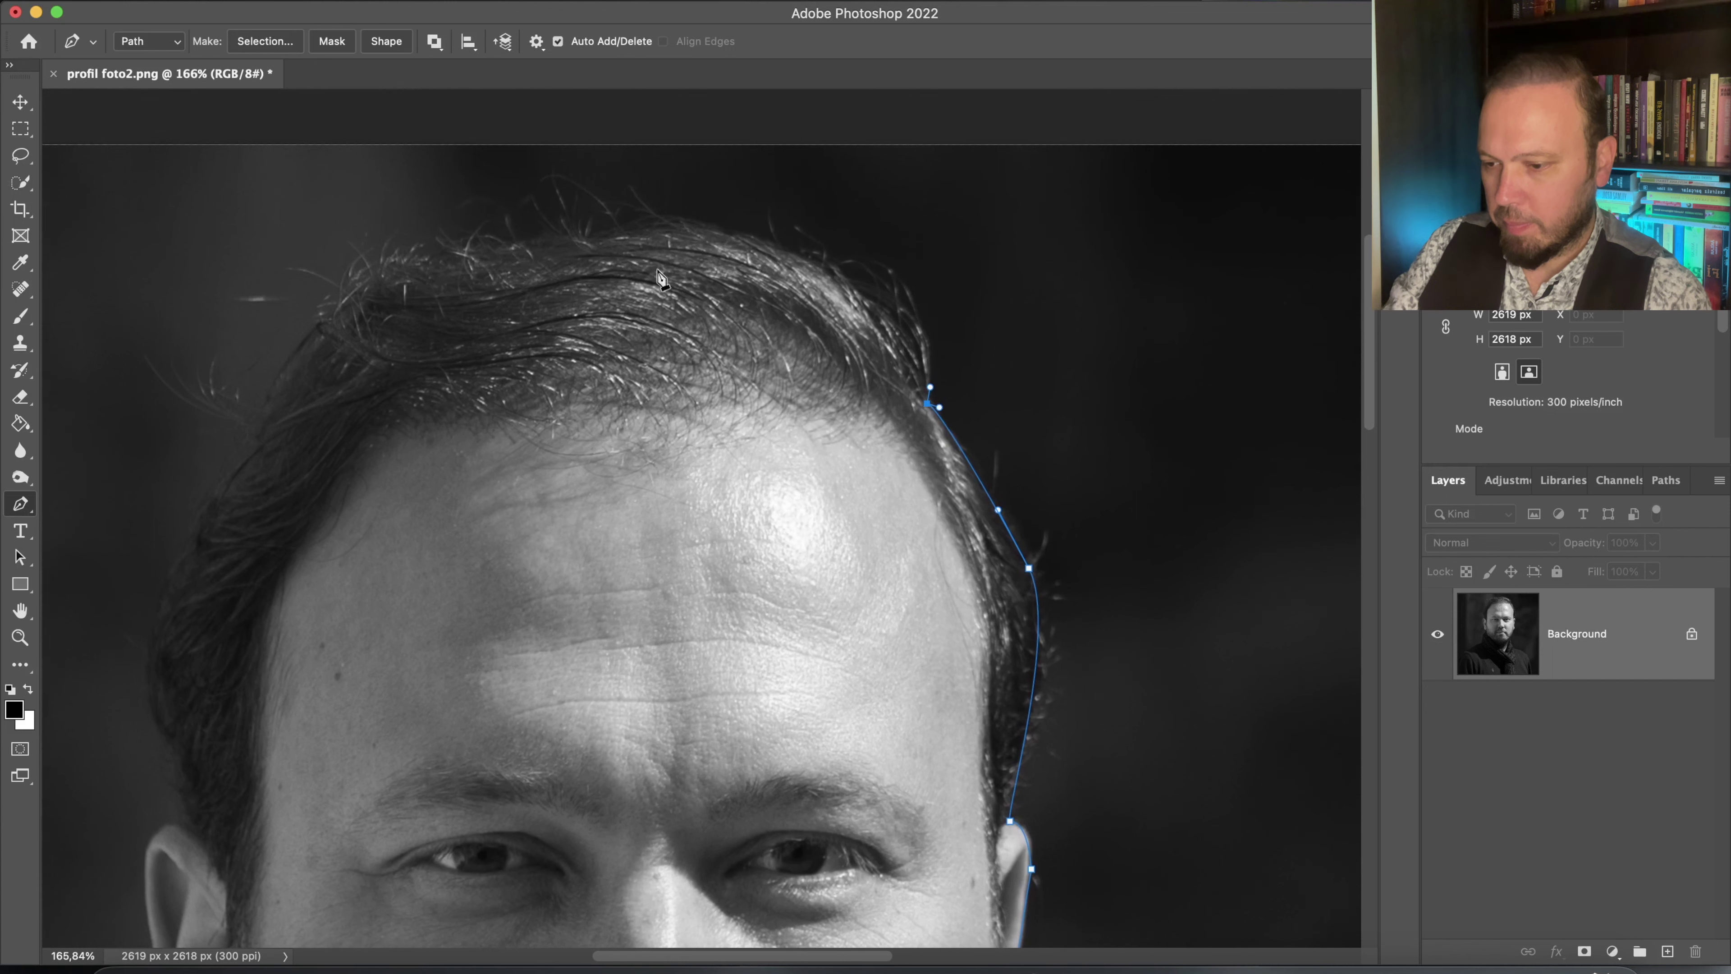
Curve the path over the top of the hair and down the left side to the left ear
click(601, 238)
mouse_move(602, 238)
mouse_down()
mouse_move(379, 266)
mouse_move(373, 282)
mouse_up()
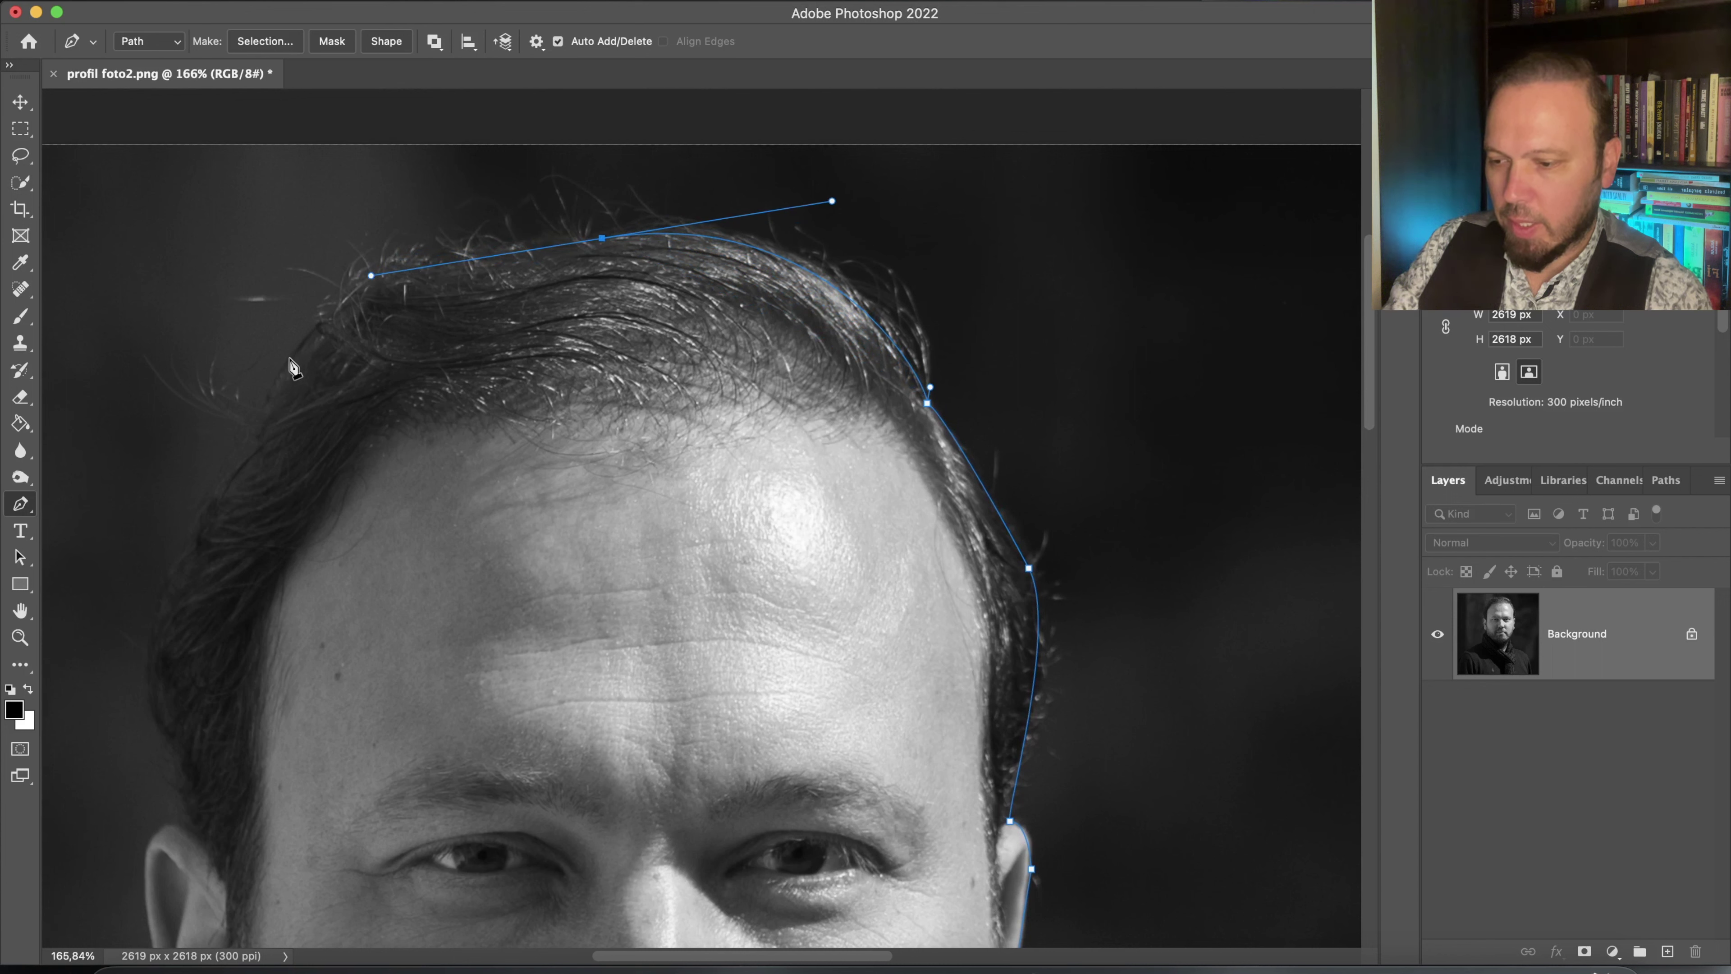
drag(294, 366, 262, 438)
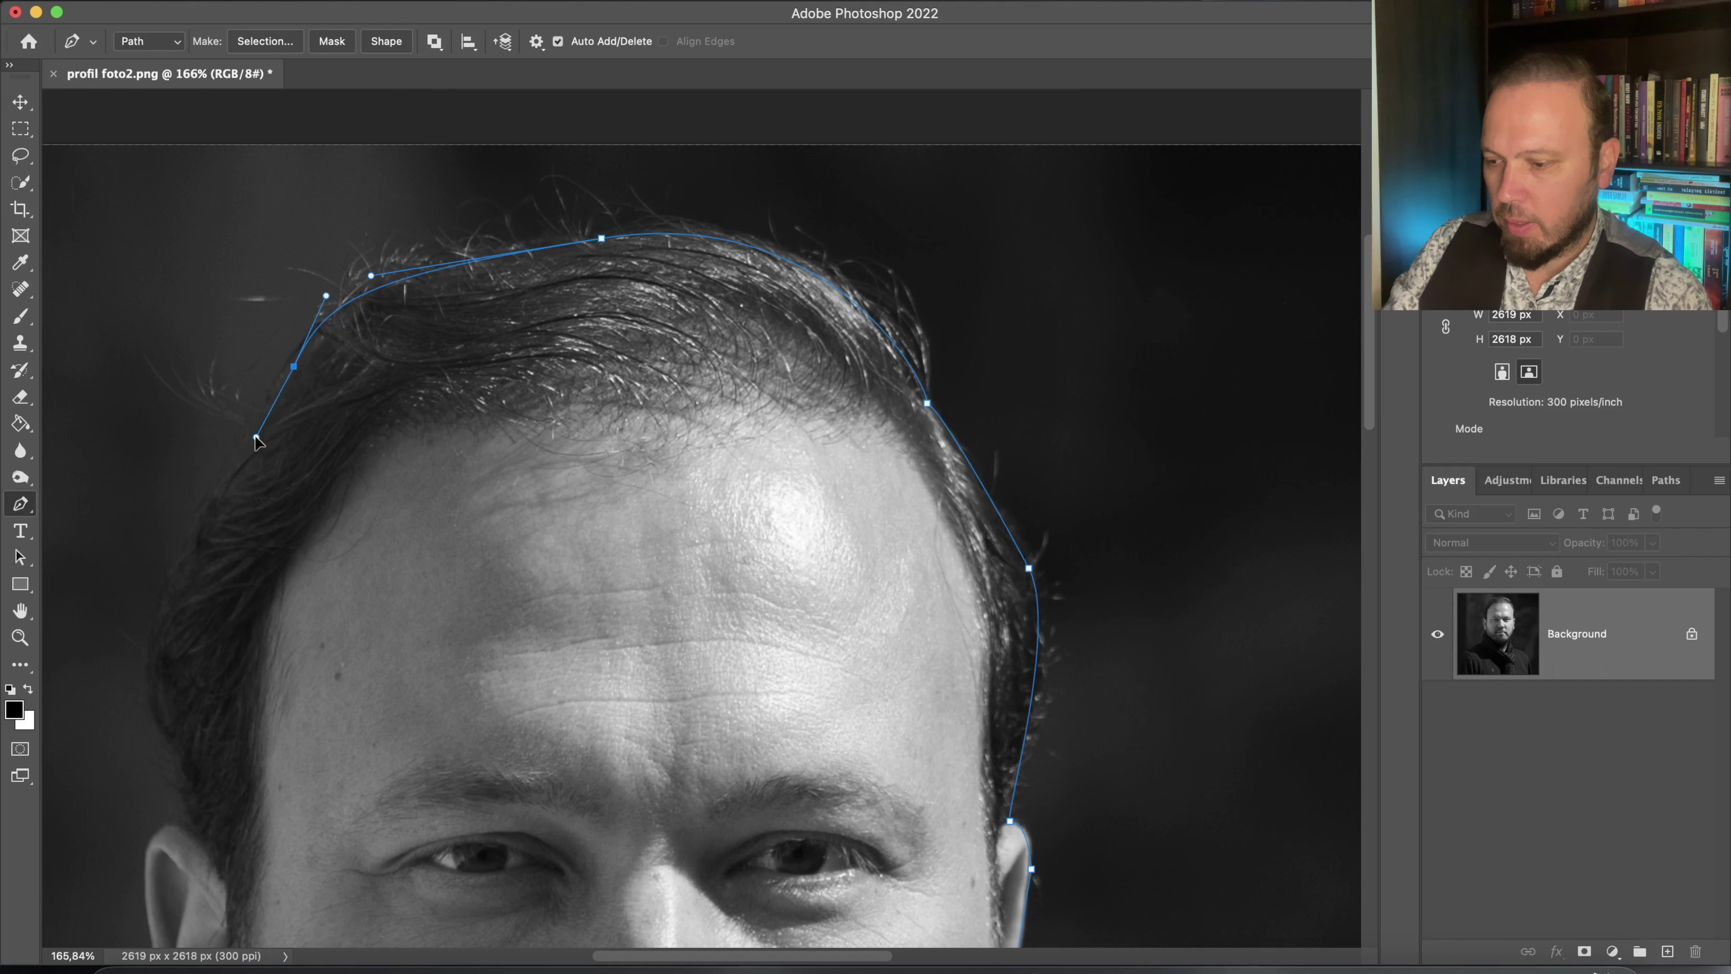
drag(261, 438, 251, 435)
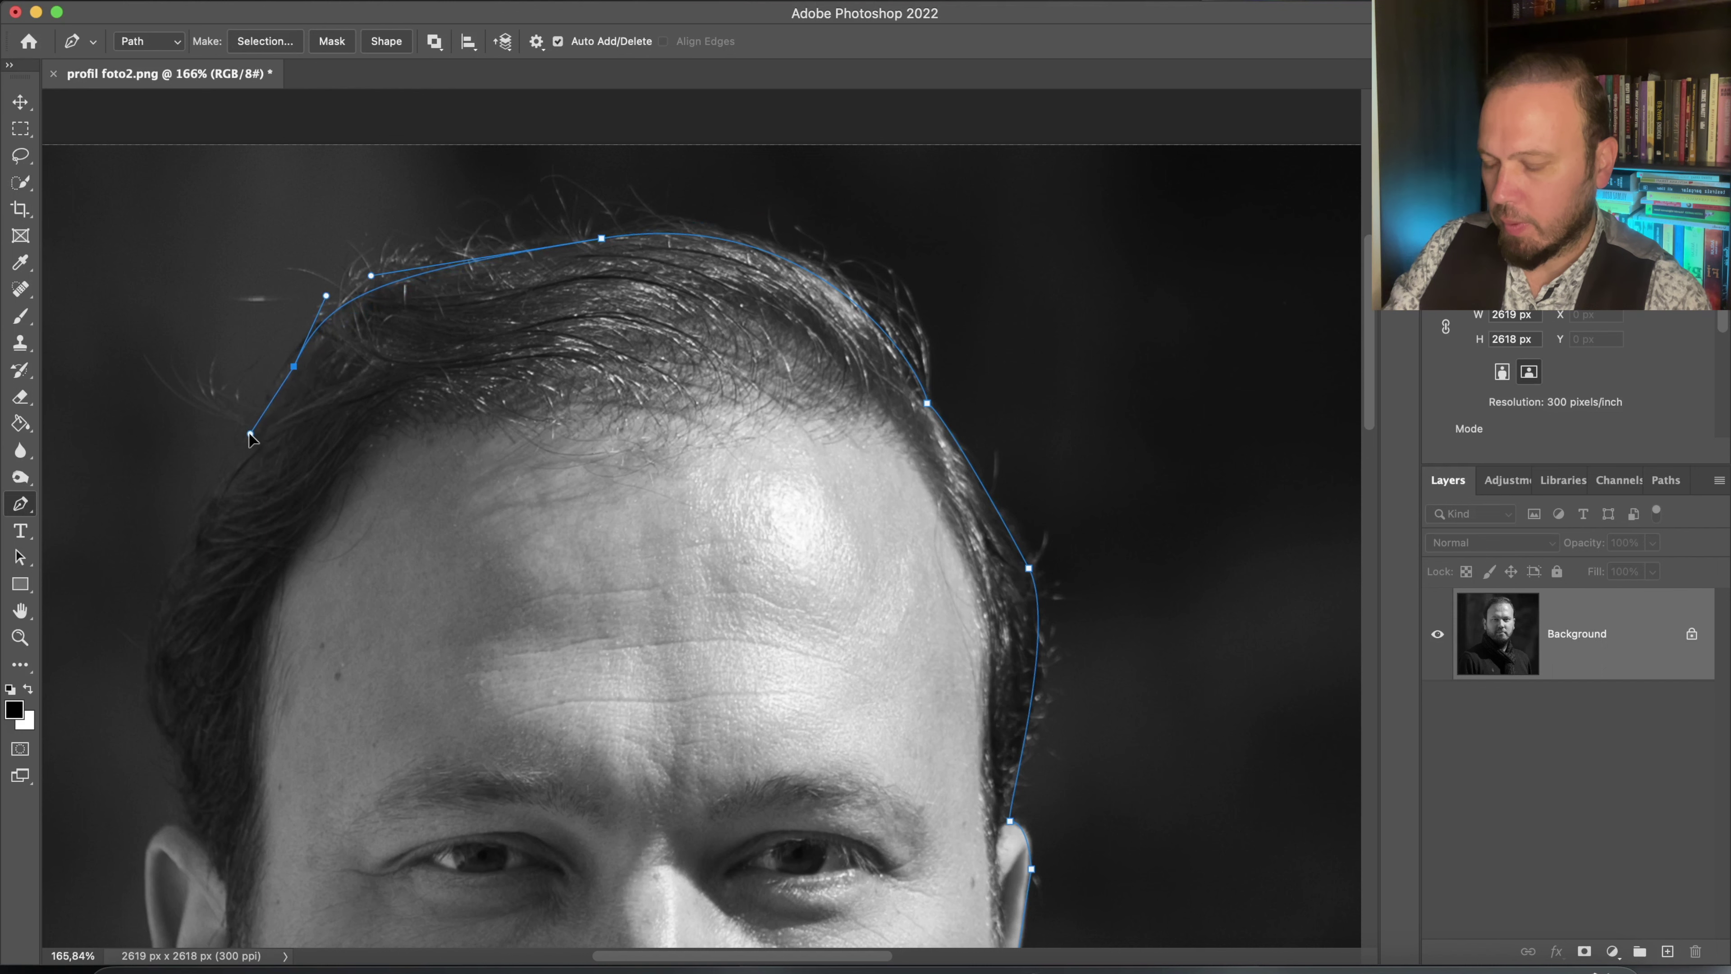
drag(343, 538, 648, 367)
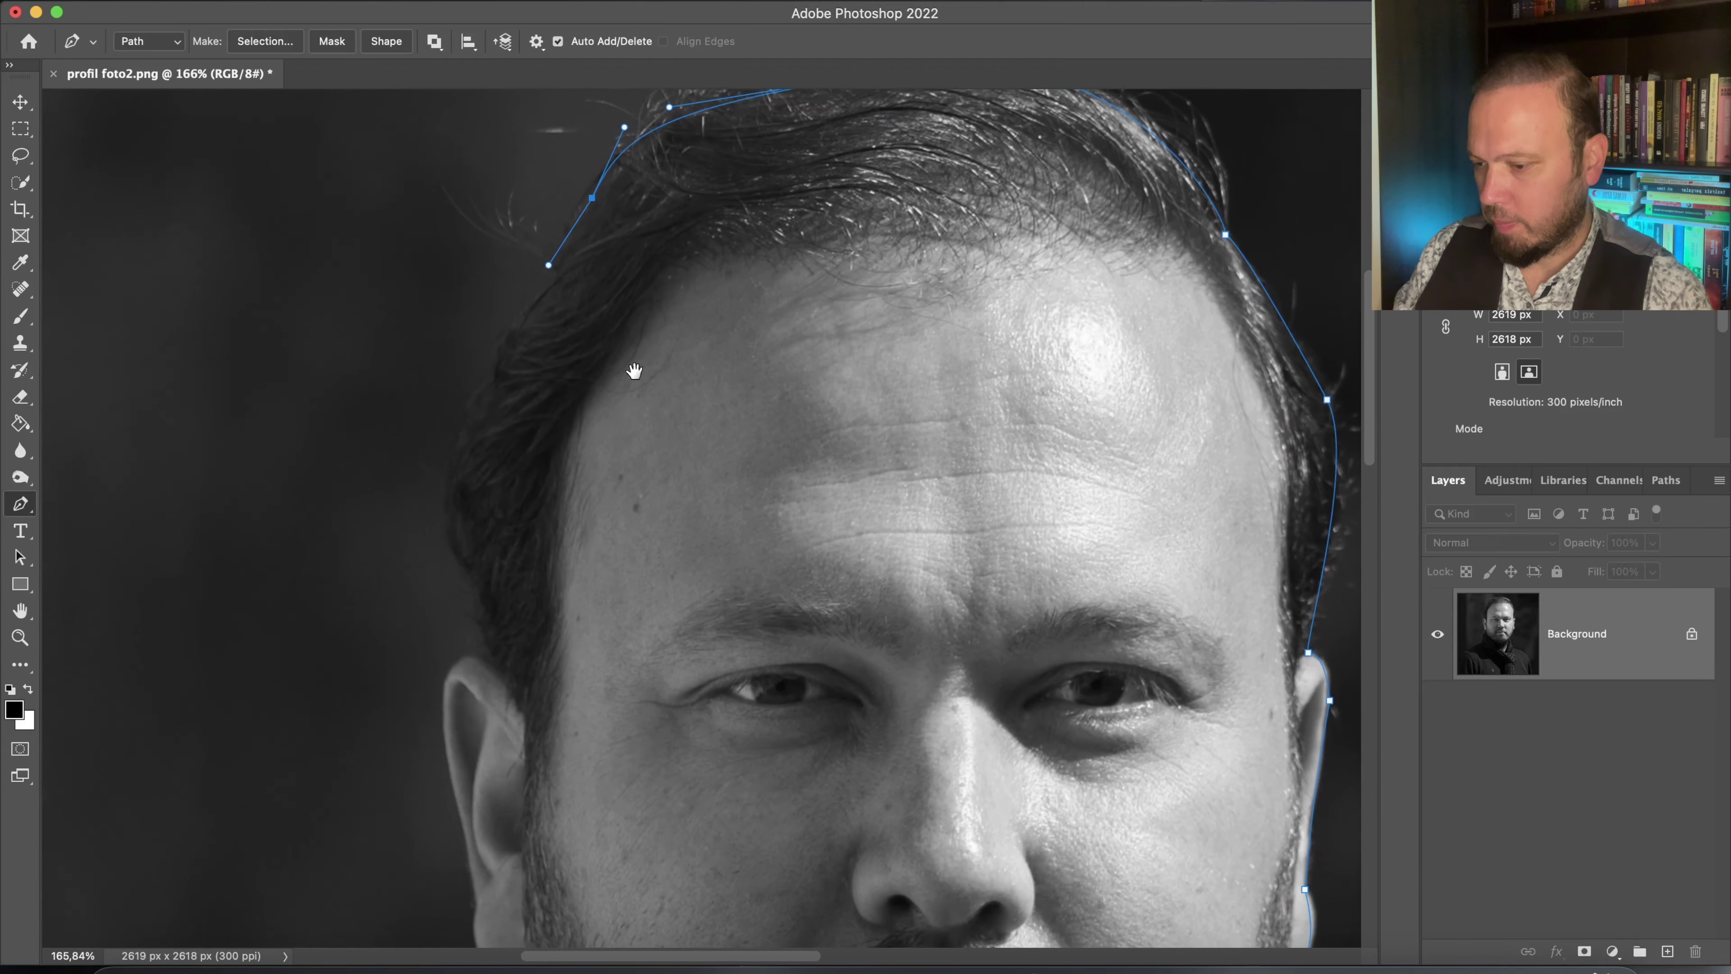
drag(477, 416, 467, 445)
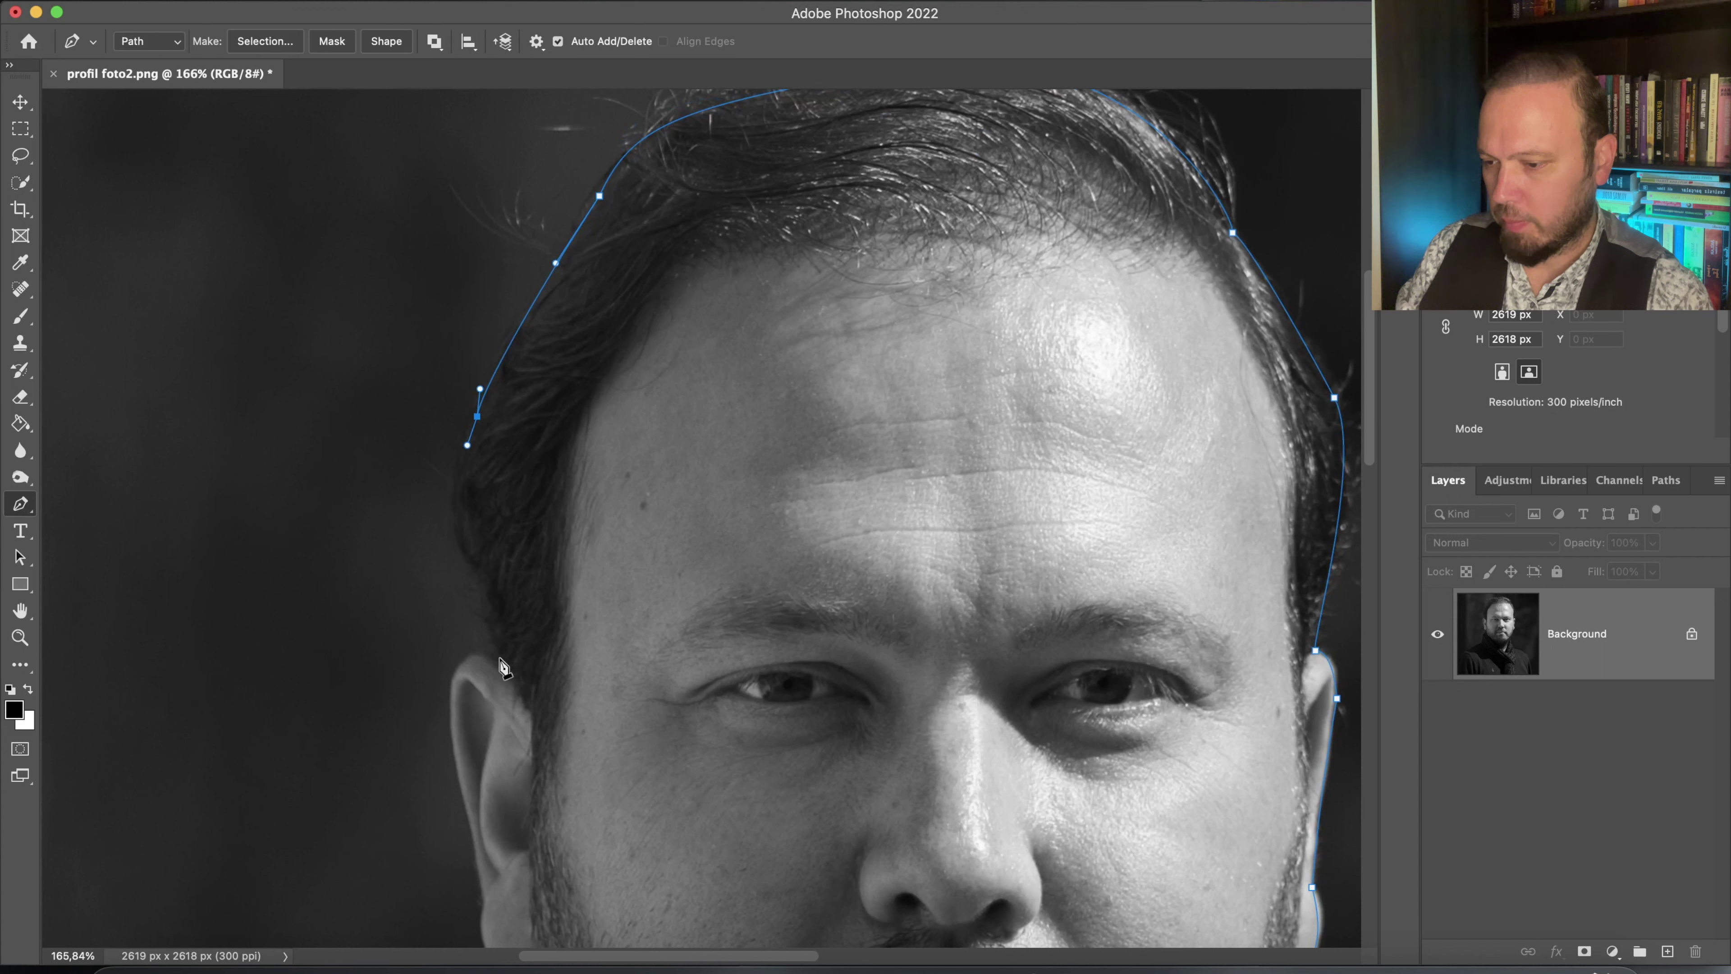
mouse_move(501, 659)
mouse_down()
mouse_move(571, 781)
mouse_move(486, 660)
mouse_up()
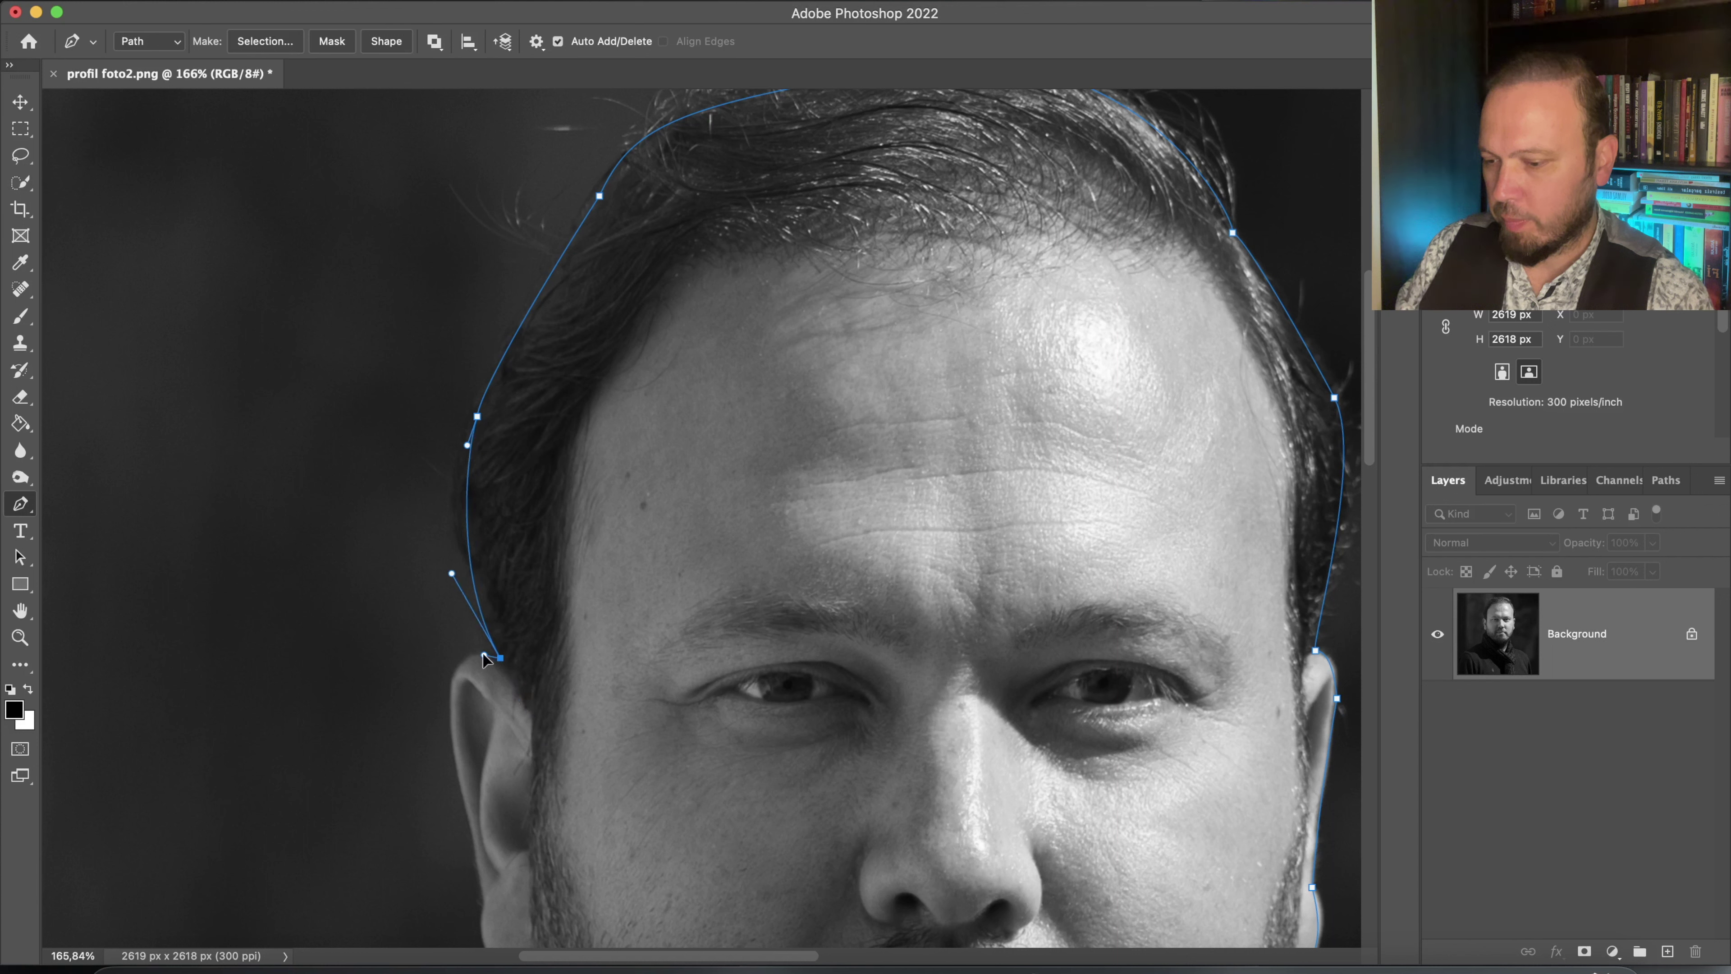
mouse_move(452, 738)
mouse_down()
mouse_move(467, 841)
mouse_move(463, 827)
mouse_up()
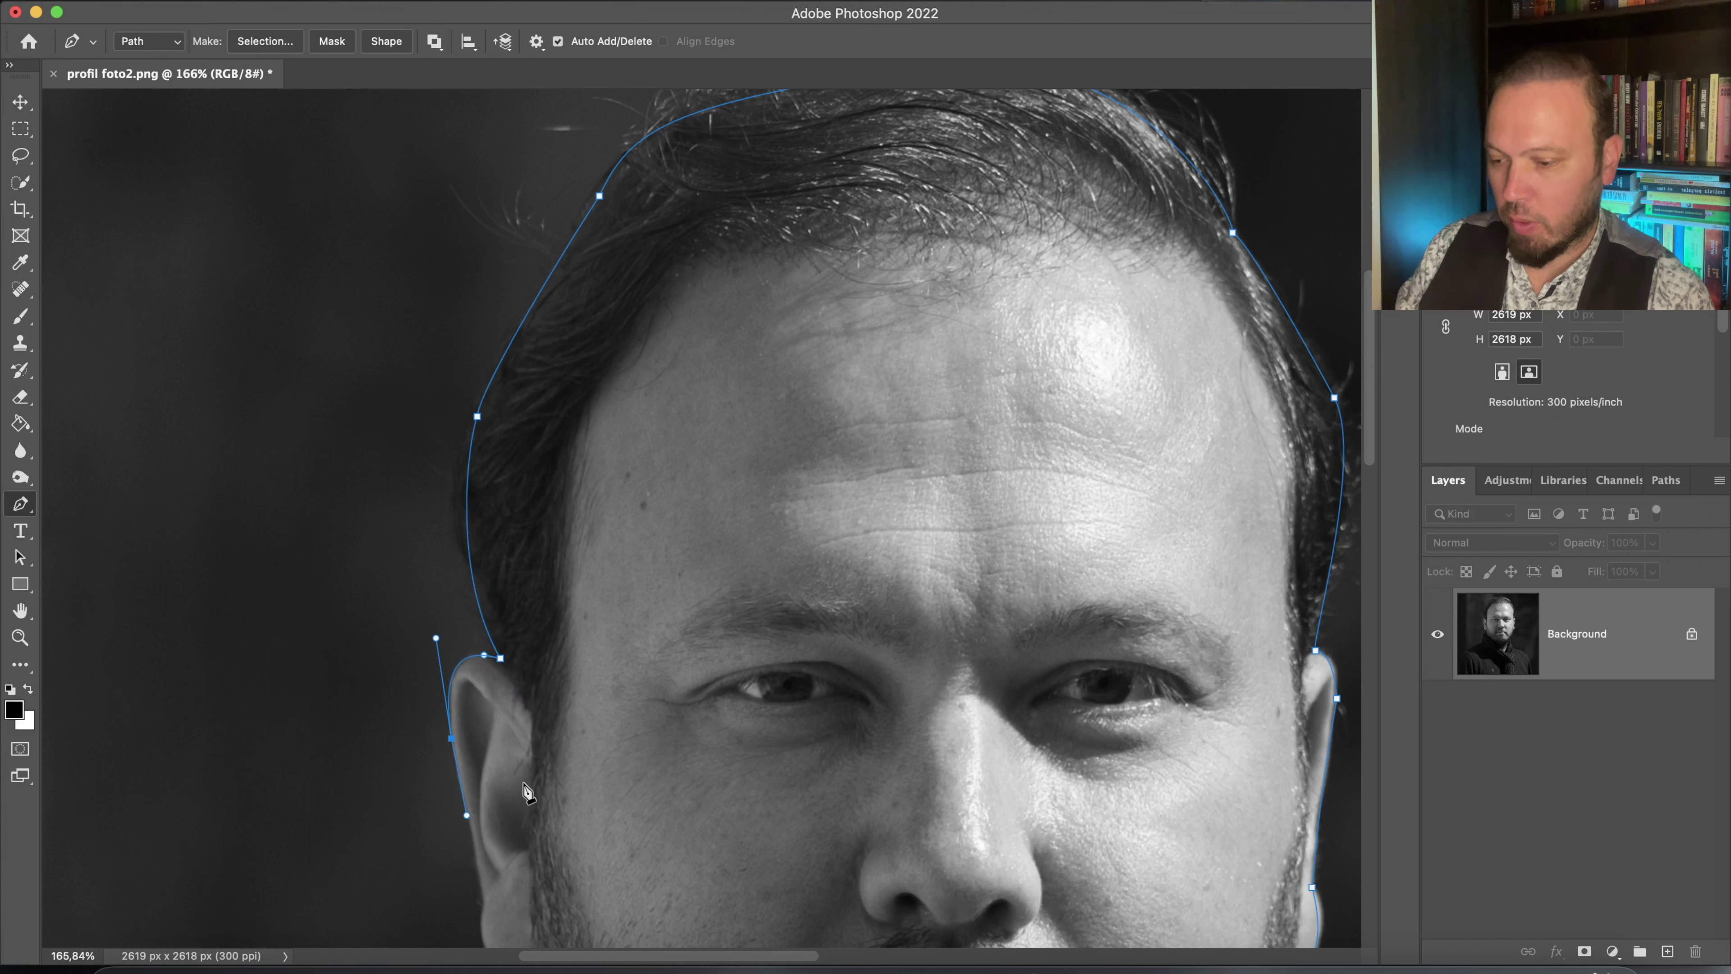
Trace the path around the left ear and down the jawline along the beard edge
scroll(457, 682, down, 5)
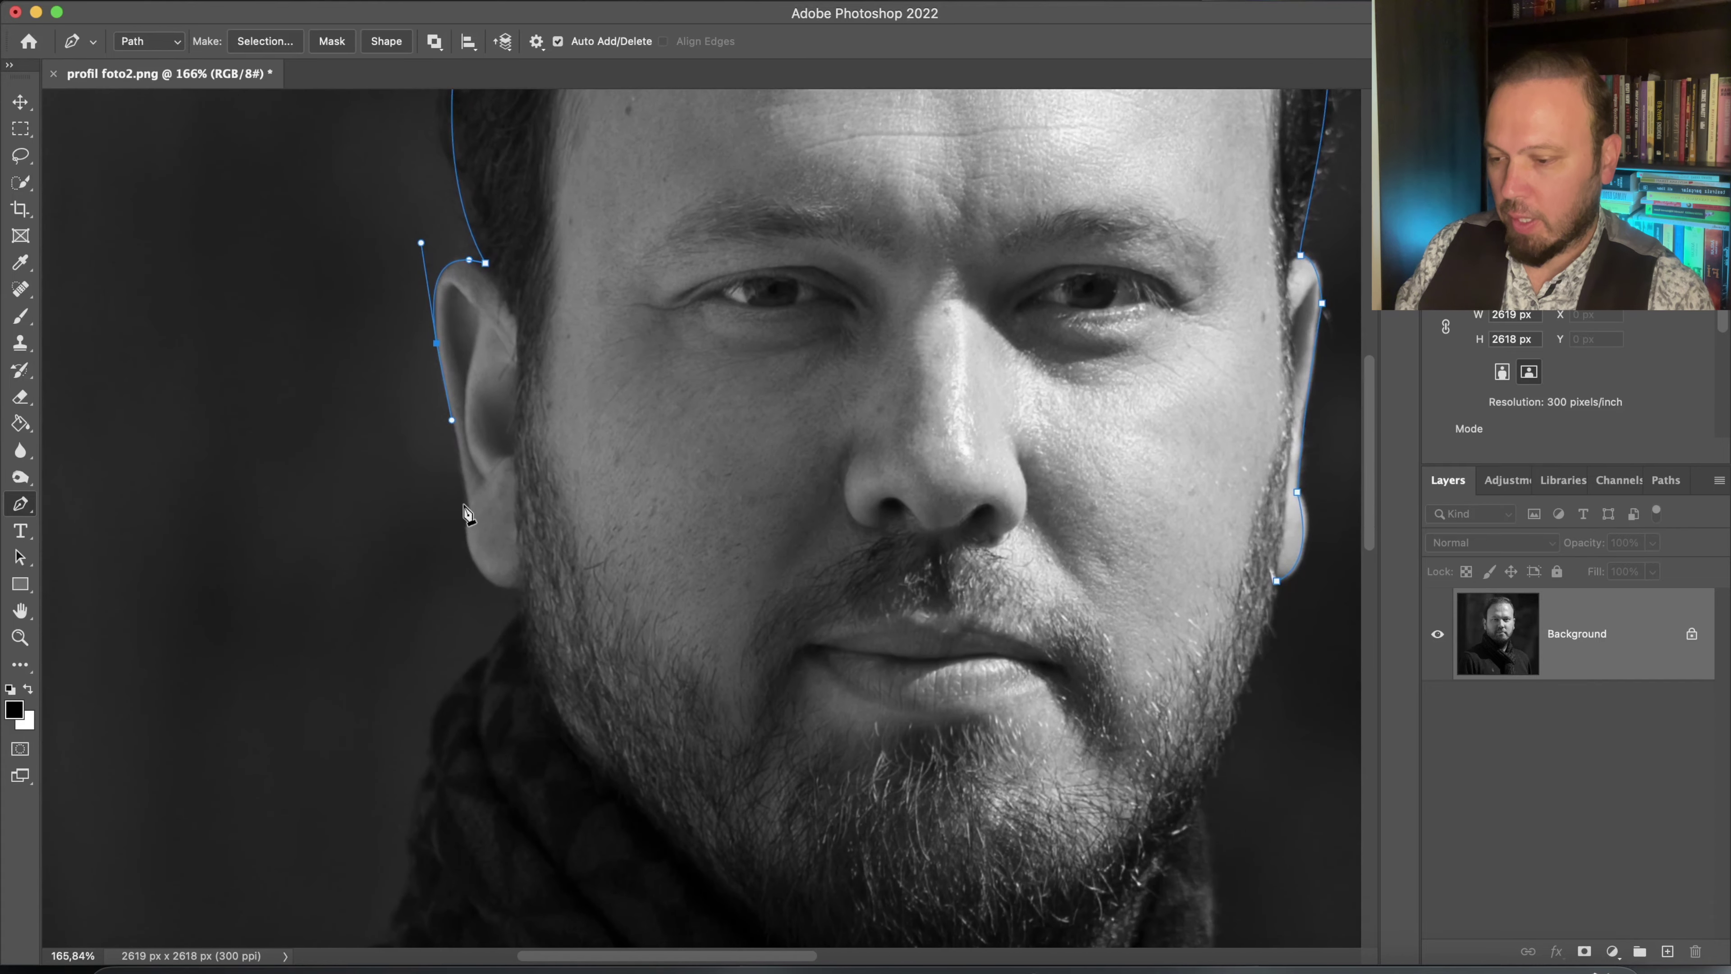
click(471, 499)
drag(471, 499, 466, 504)
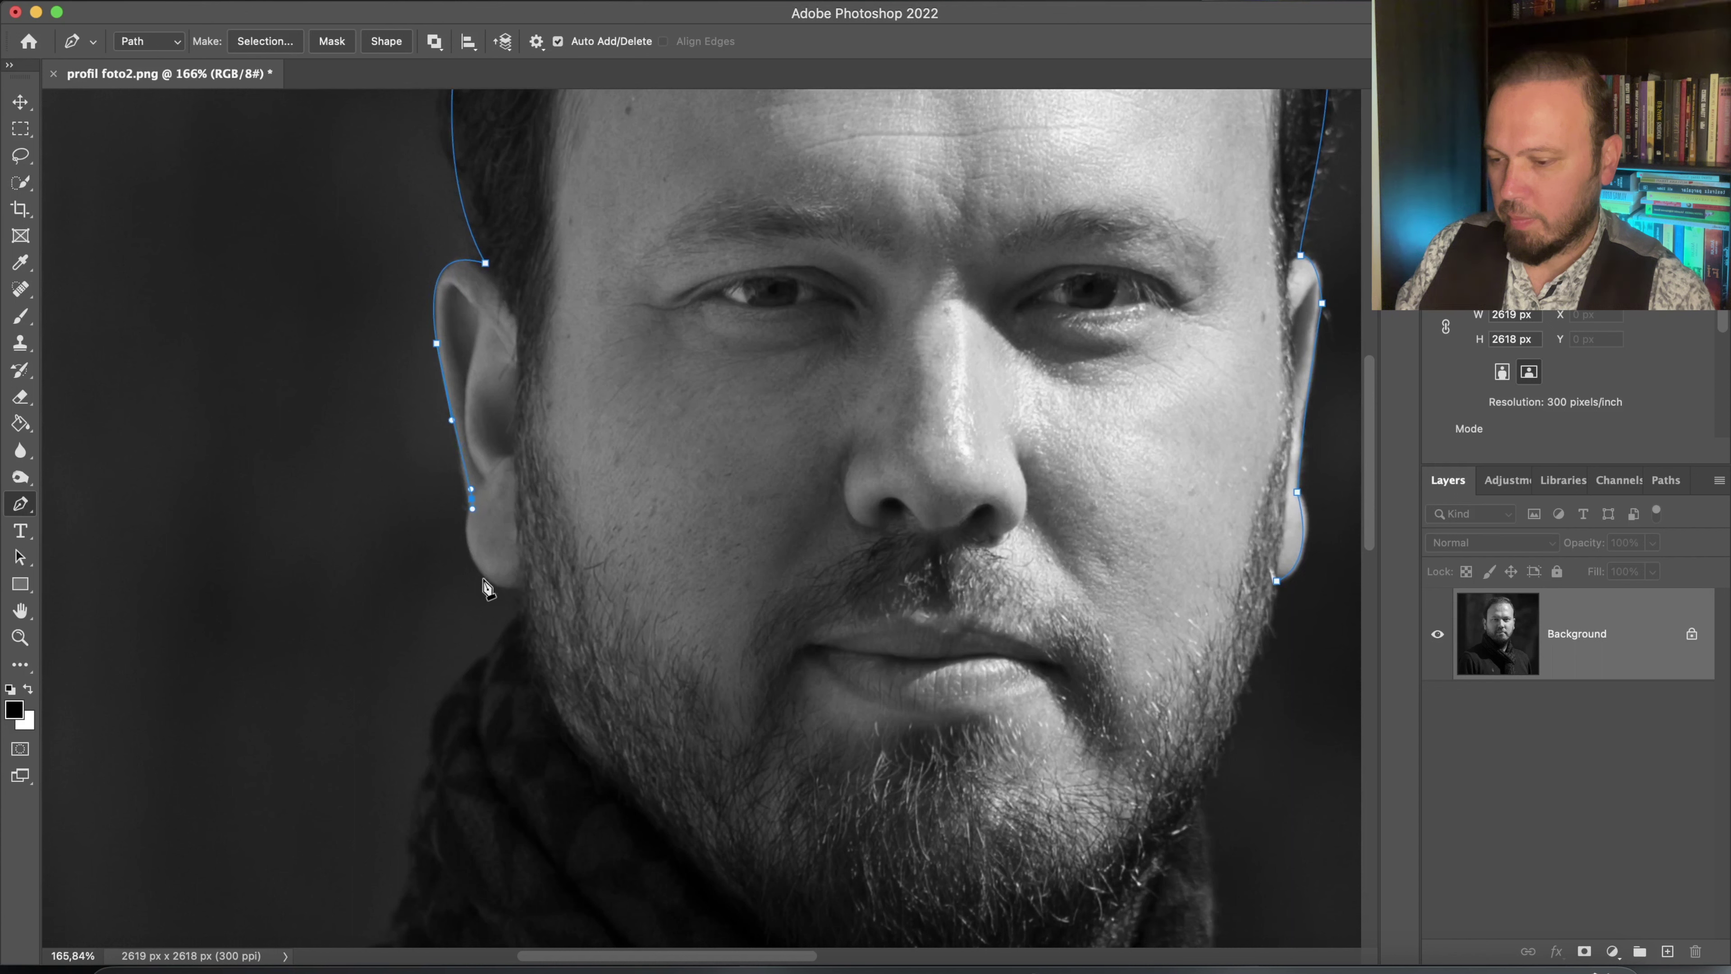
mouse_move(484, 580)
mouse_down()
mouse_move(521, 606)
mouse_move(507, 589)
mouse_up()
drag(506, 599, 503, 600)
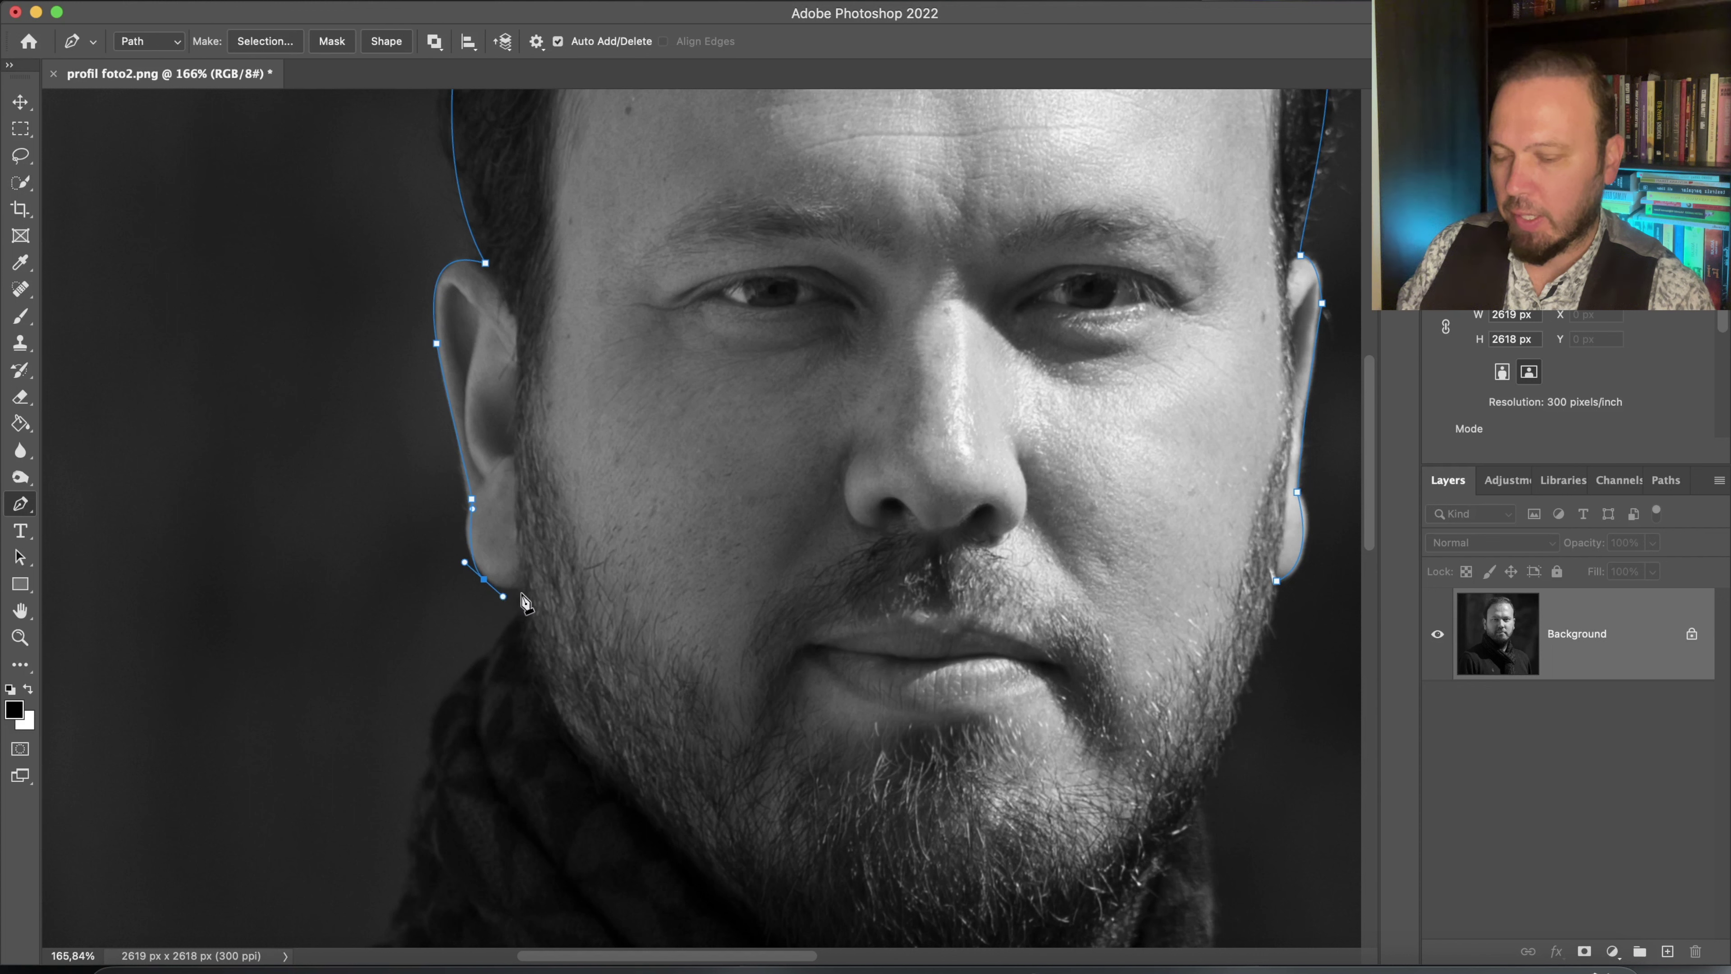
click(522, 592)
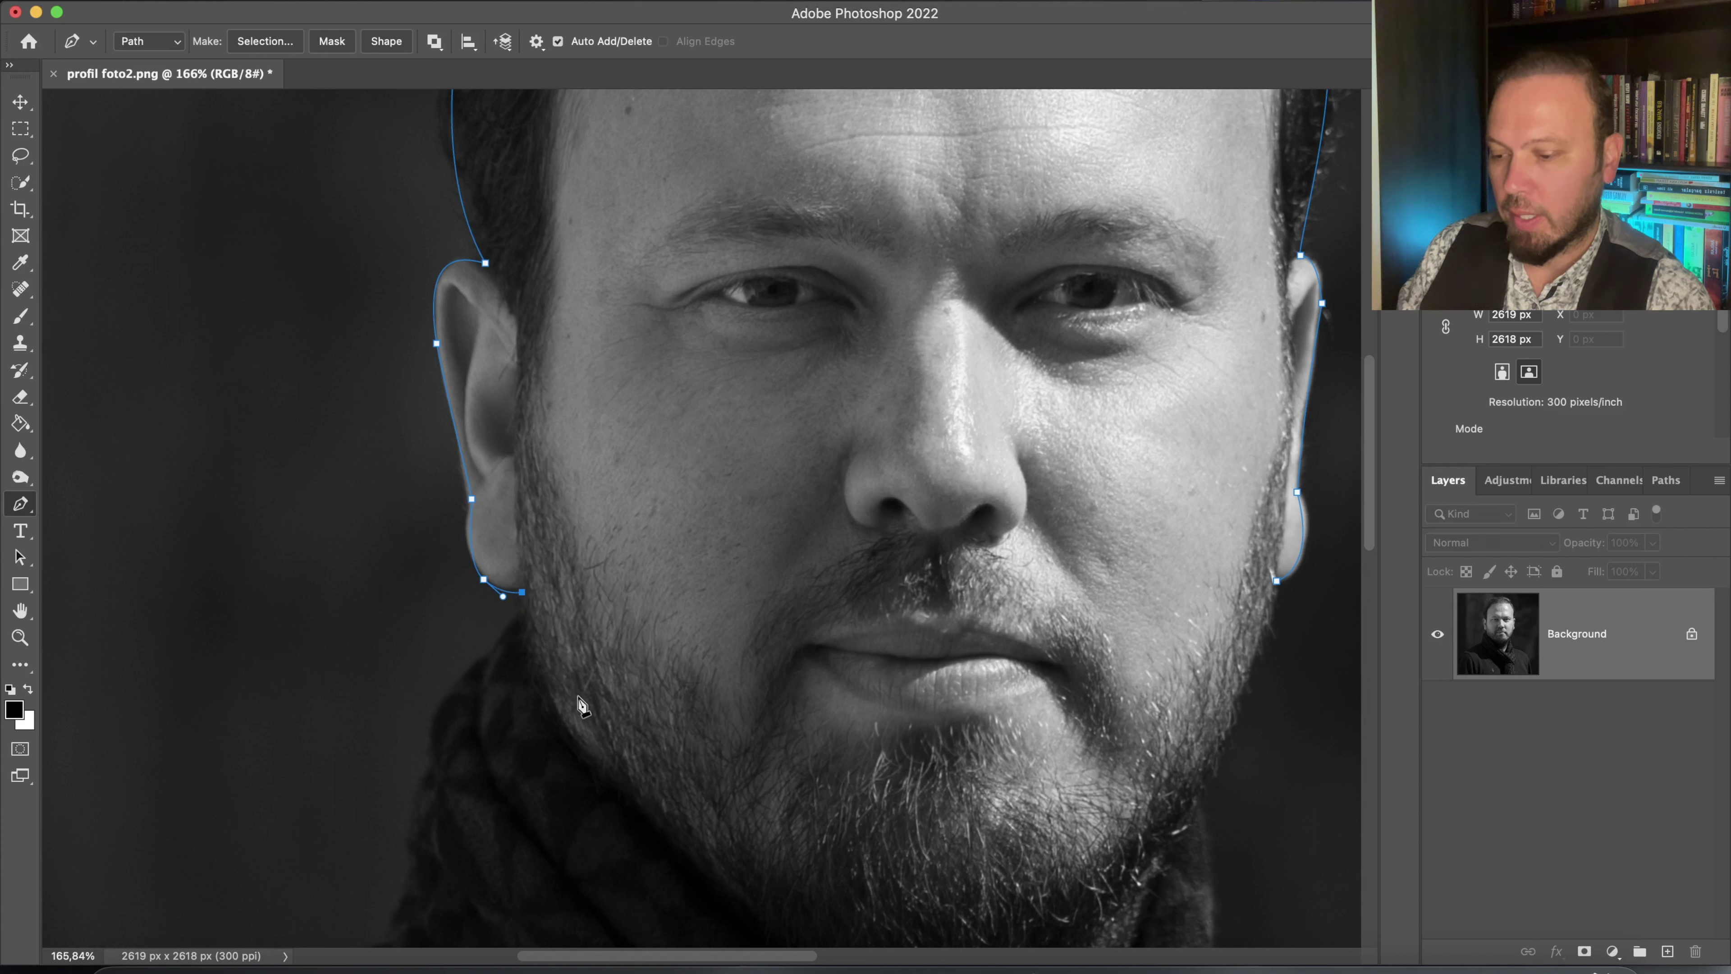
click(651, 798)
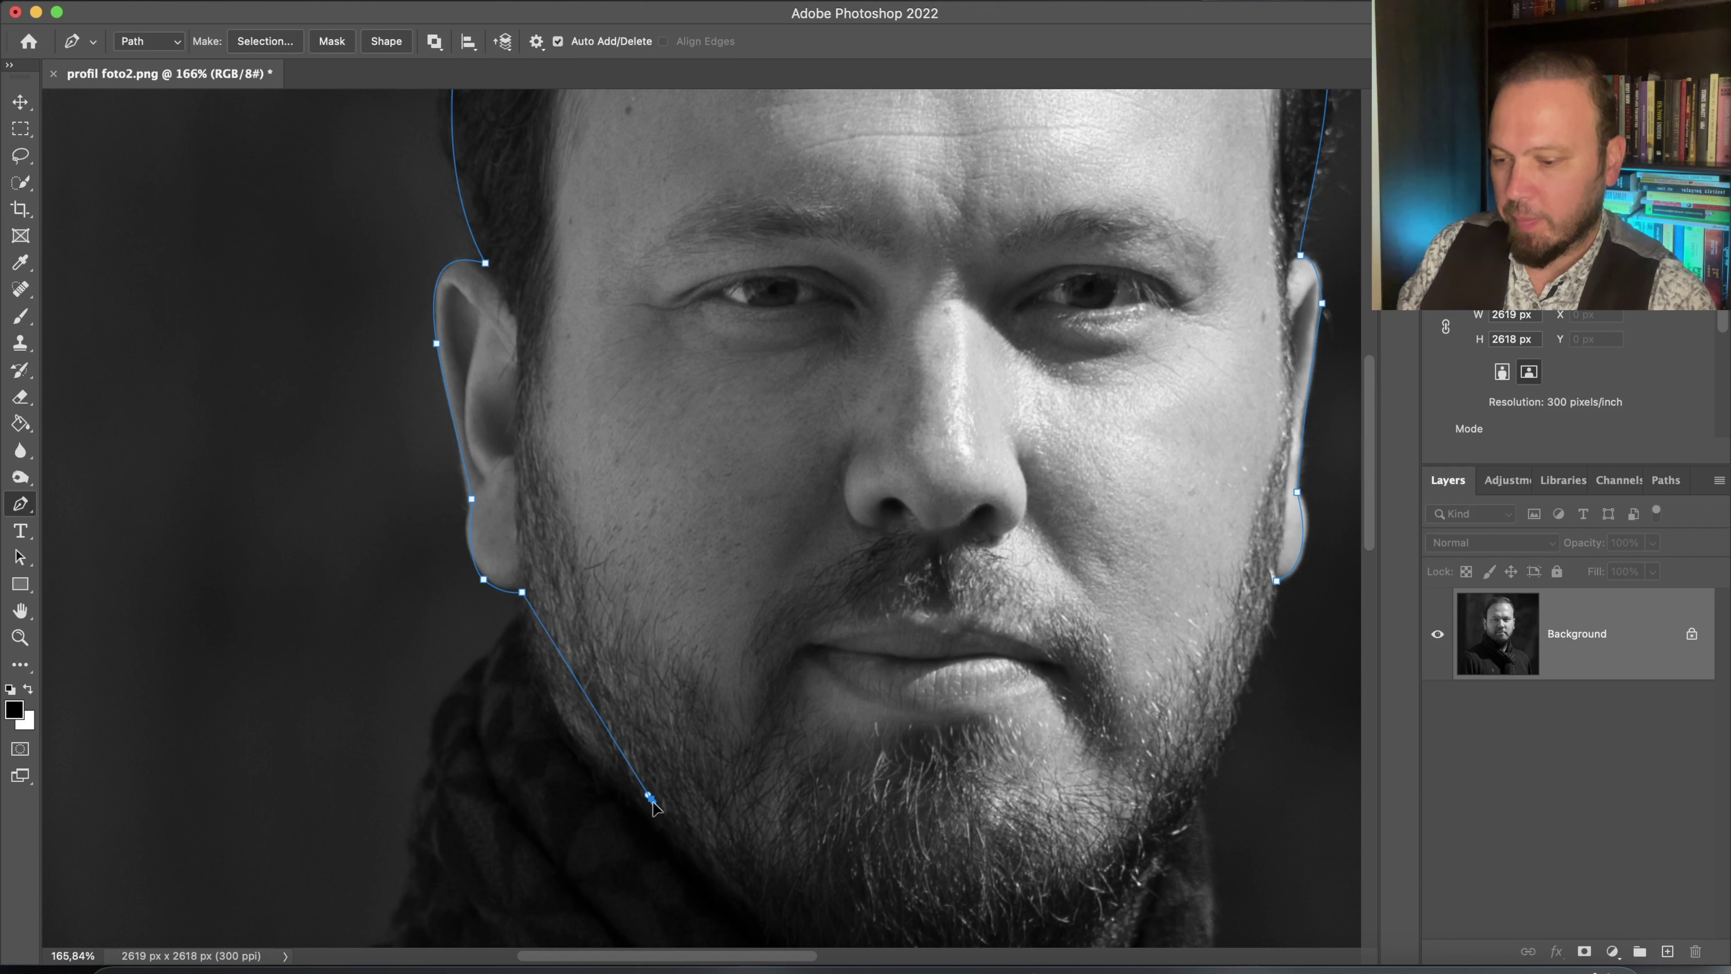
click(651, 798)
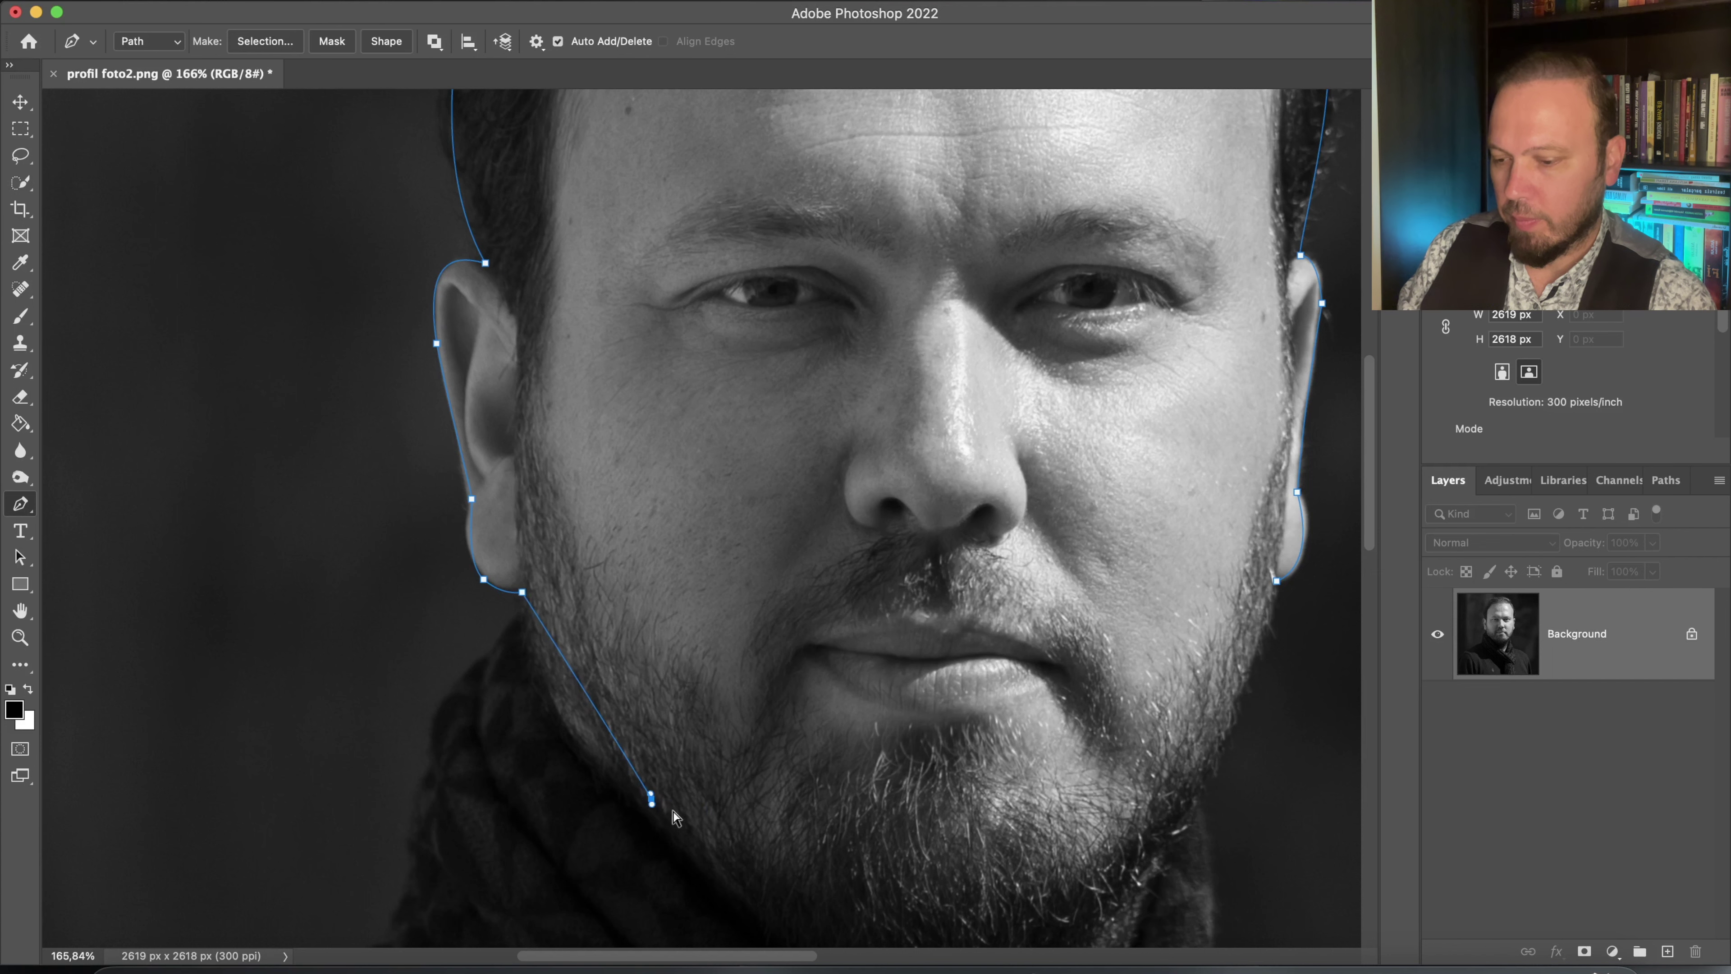
drag(651, 798, 746, 825)
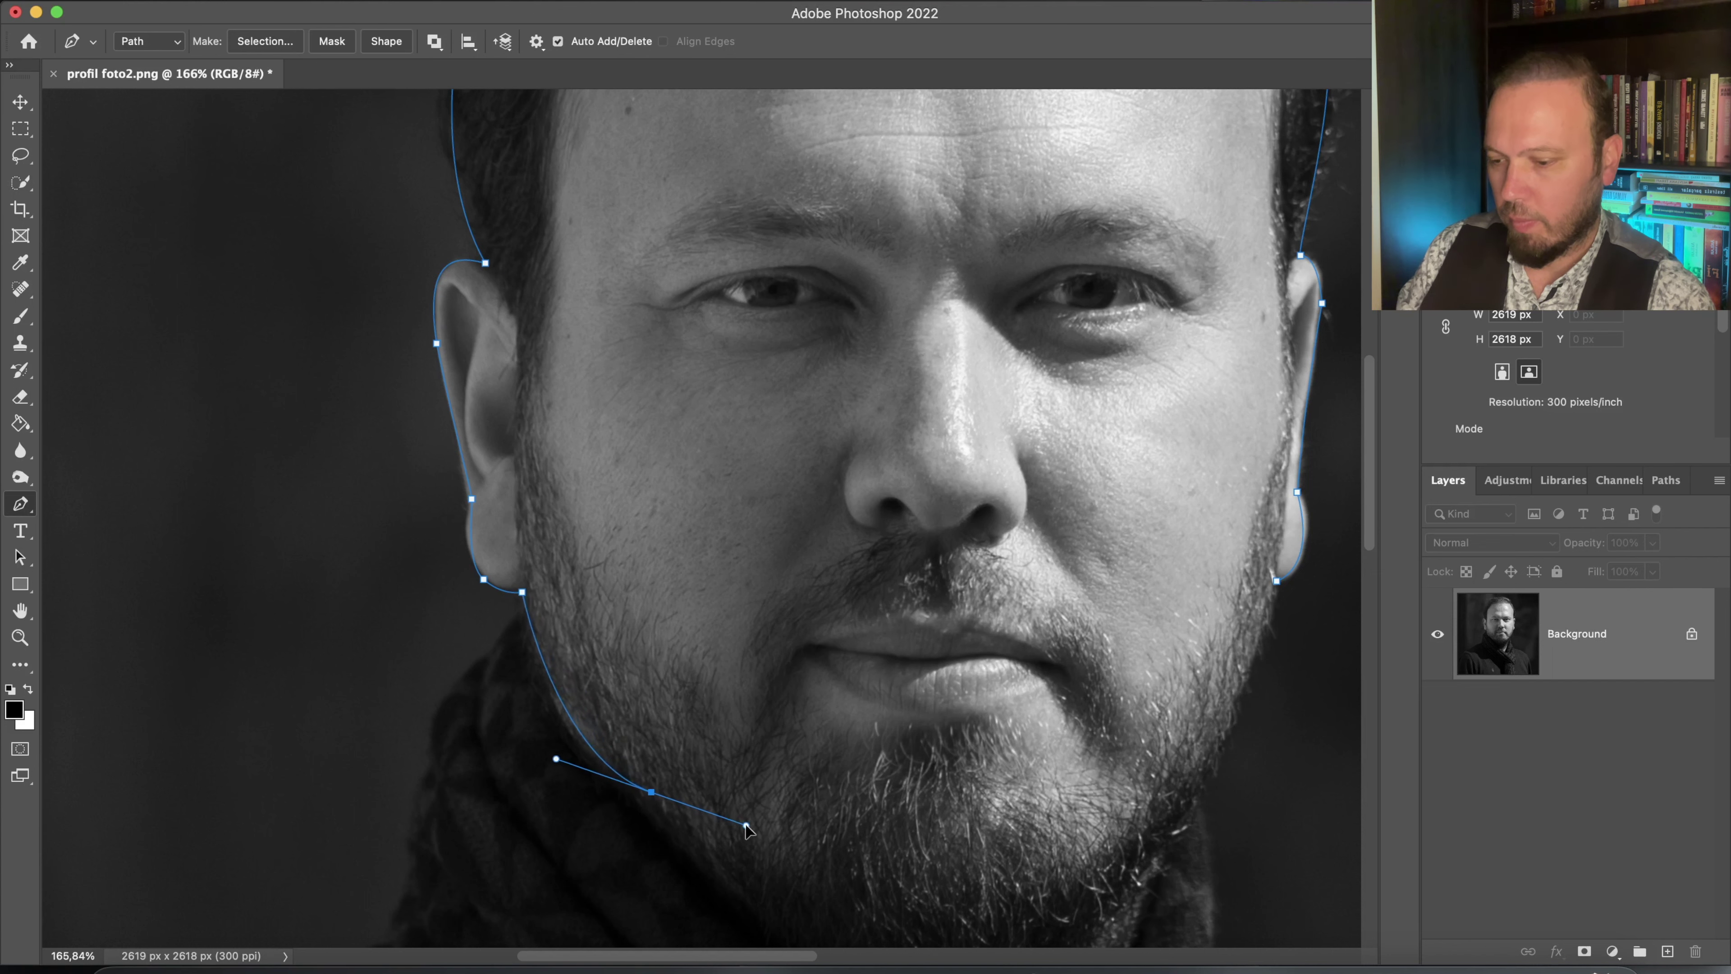
Curve the path under the beard, close it at the right ear, refine the left jaw, fit on screen
scroll(750, 710, down, 5)
drag(695, 595, 712, 602)
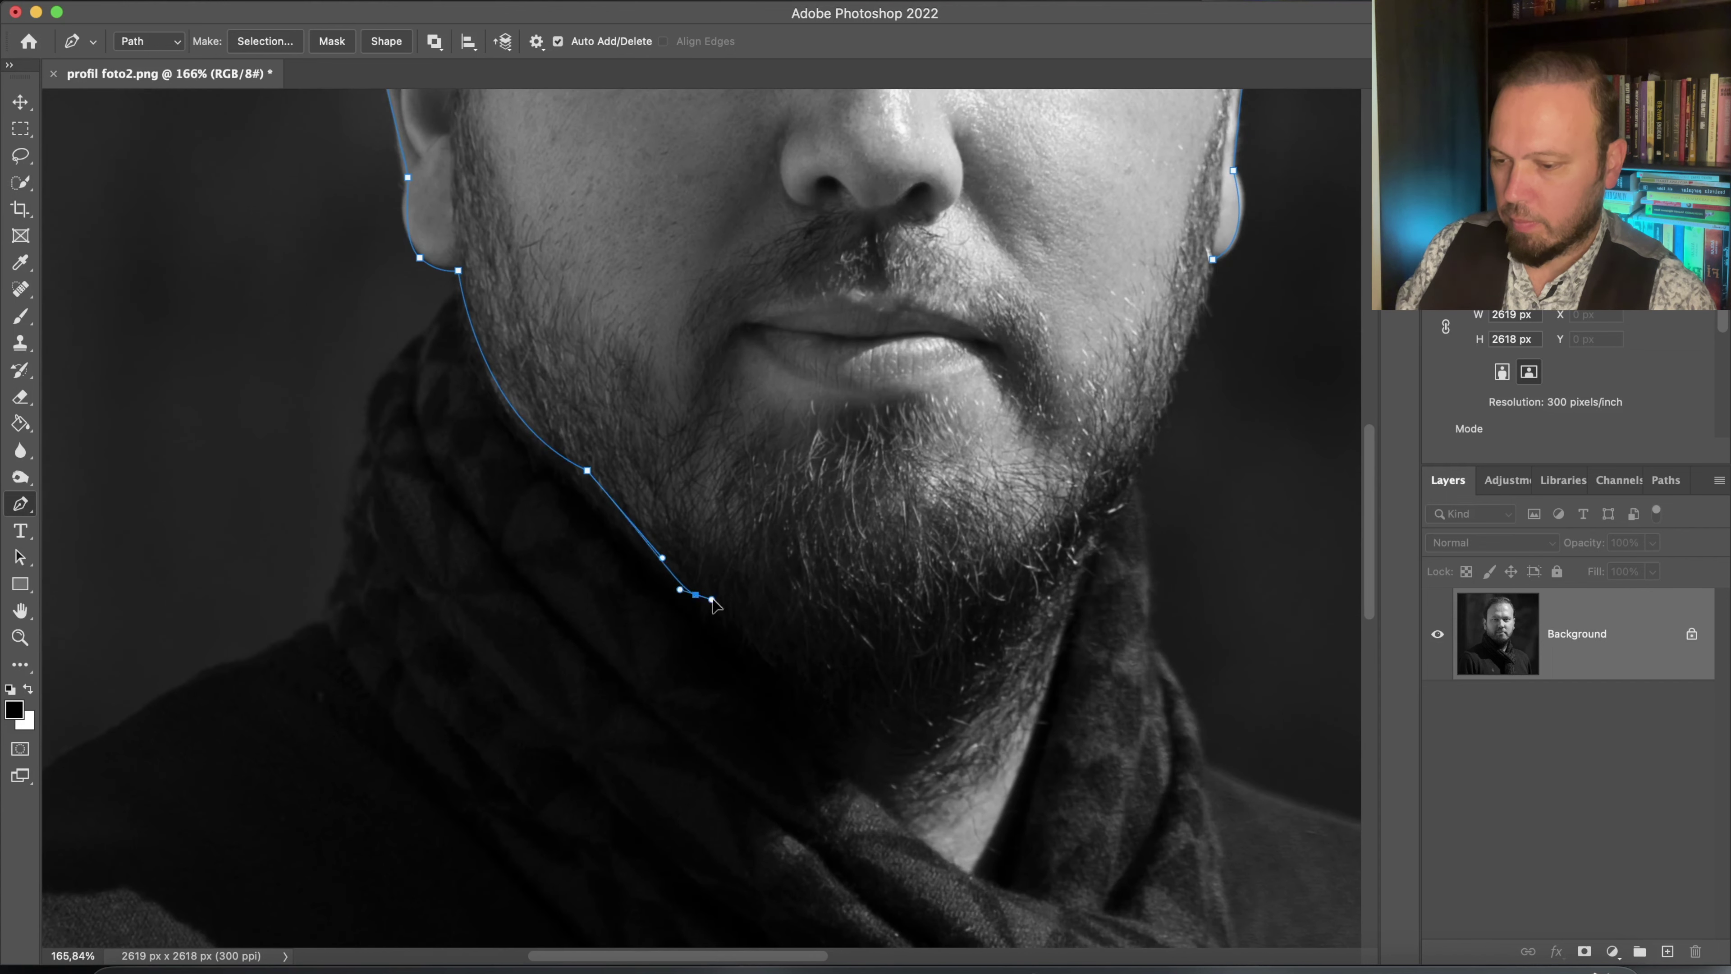
key(ctrl+z)
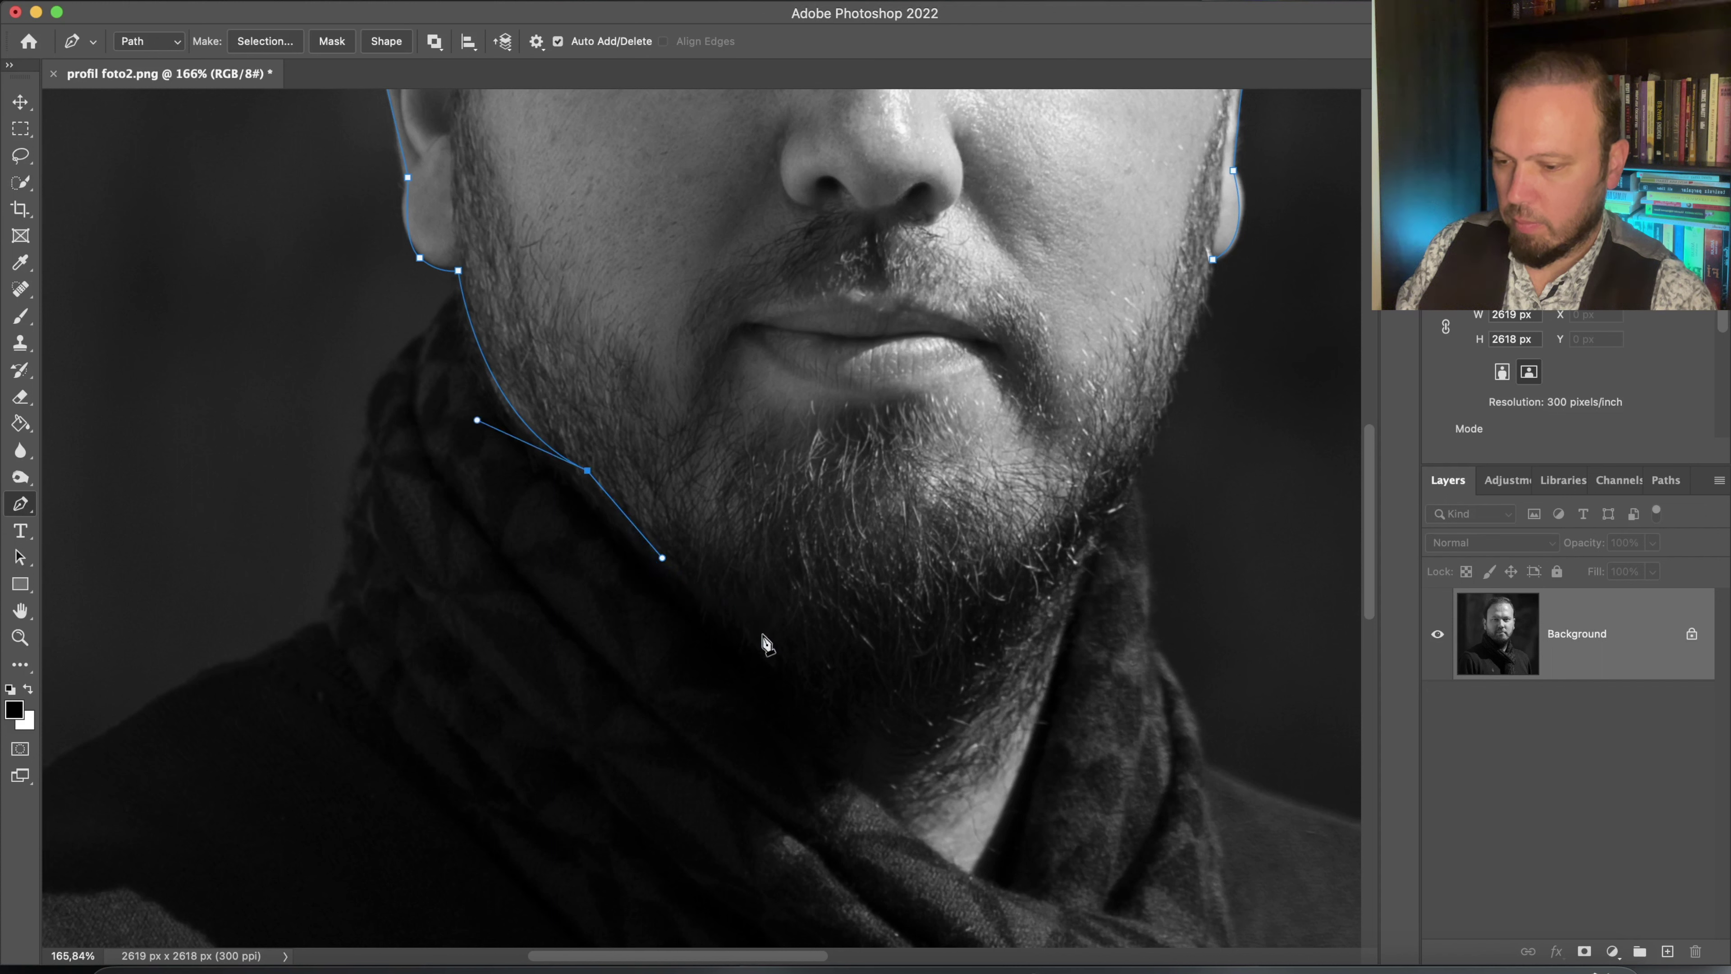
drag(1094, 534, 1295, 164)
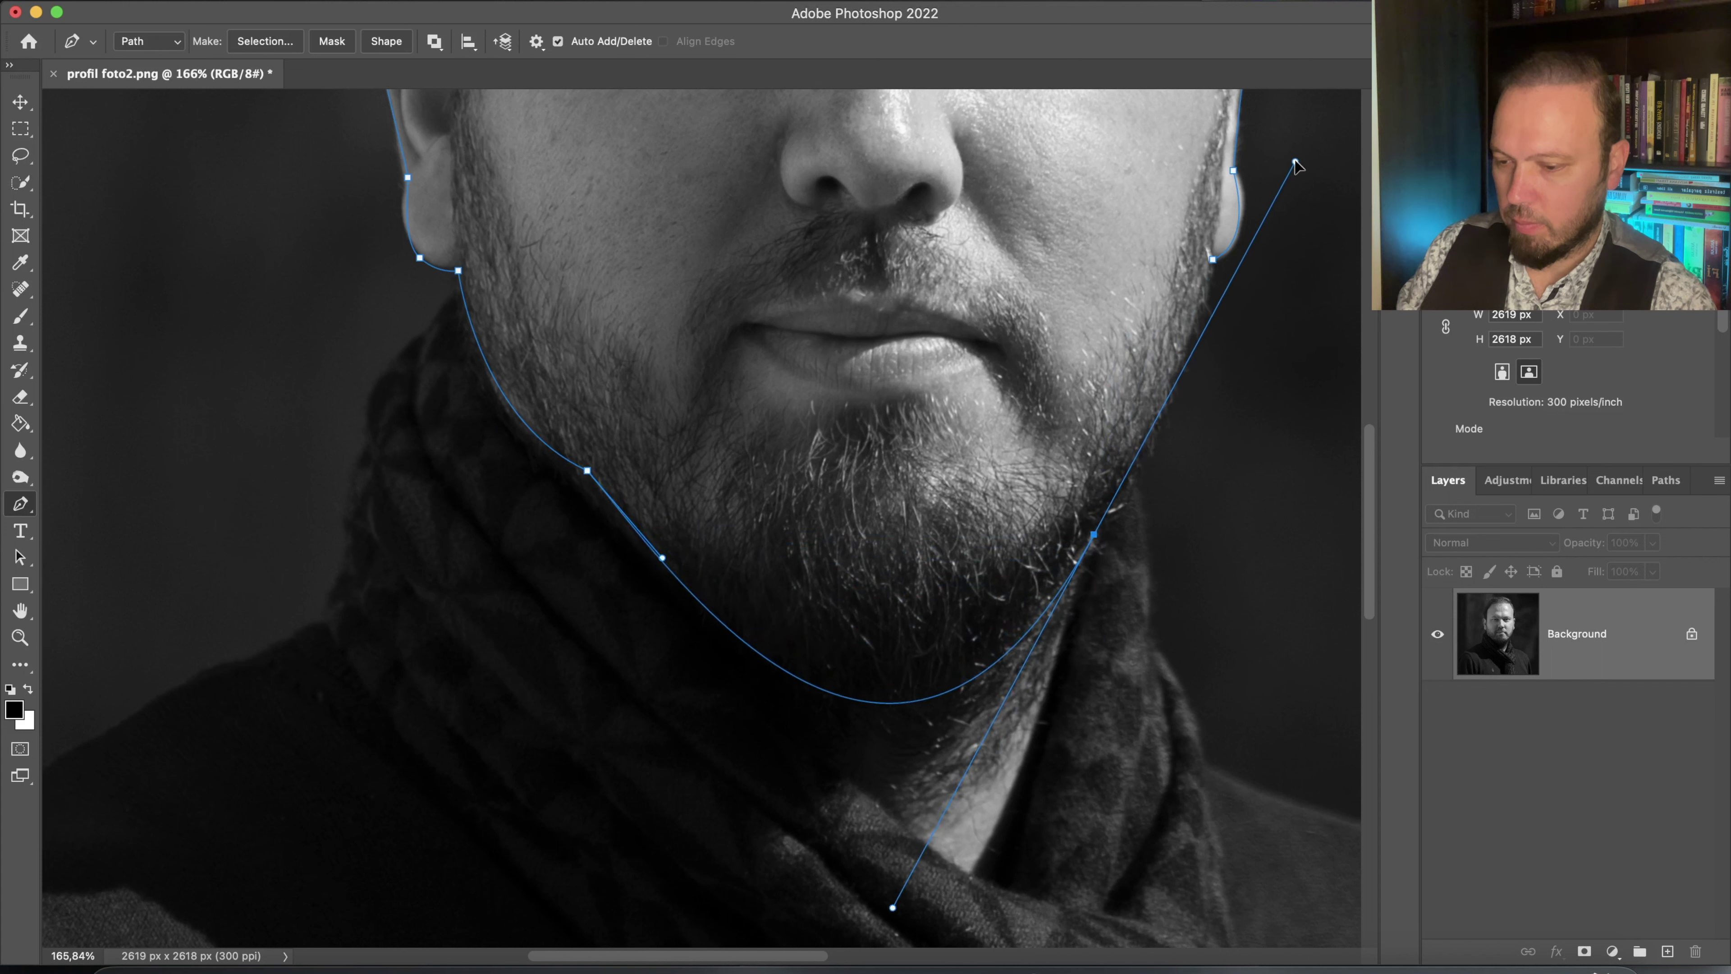
drag(1213, 259, 1205, 235)
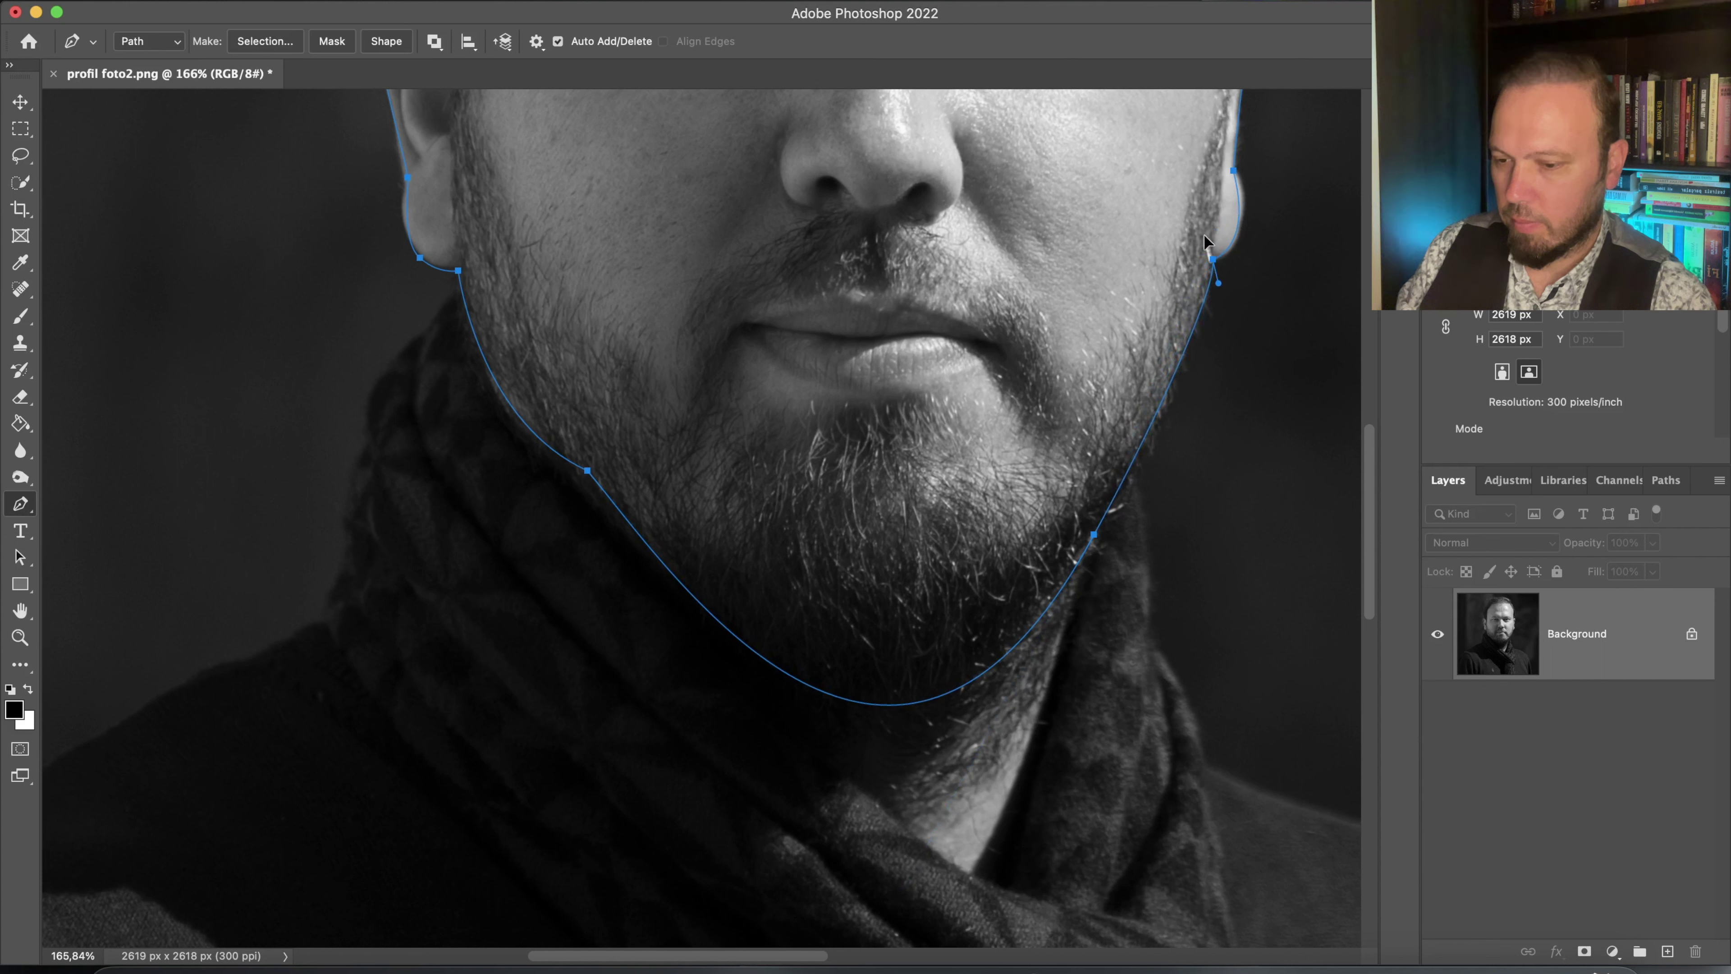
drag(587, 482, 573, 490)
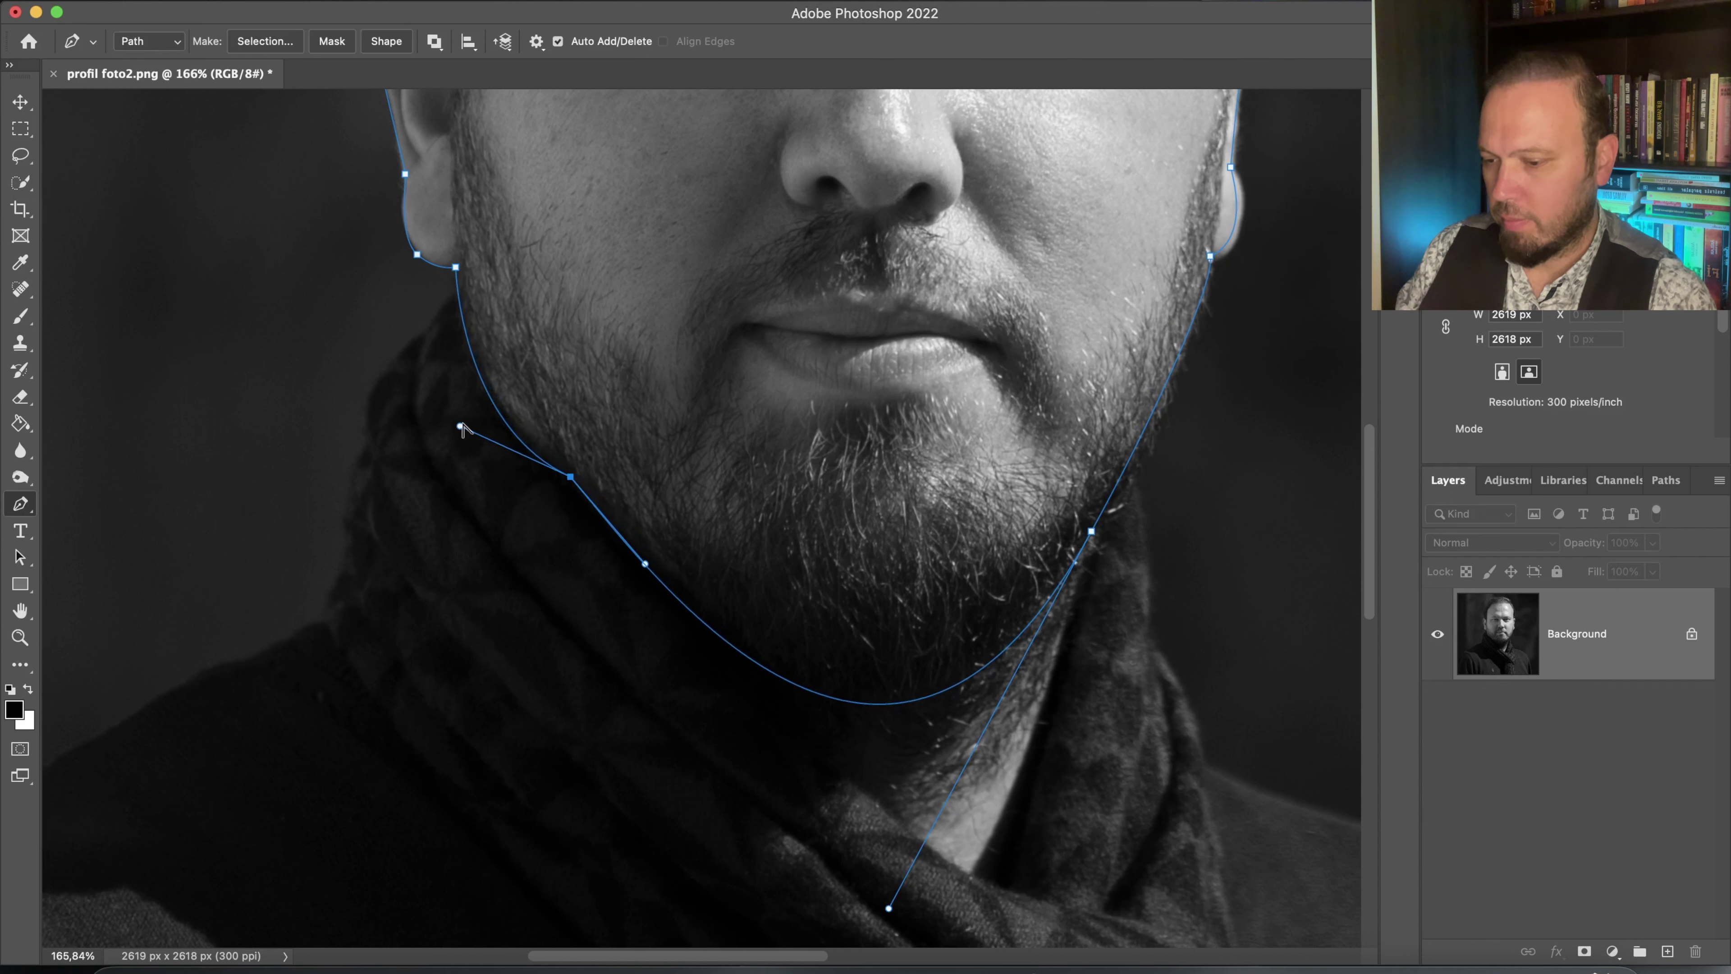
drag(461, 427, 477, 407)
key(super+0)
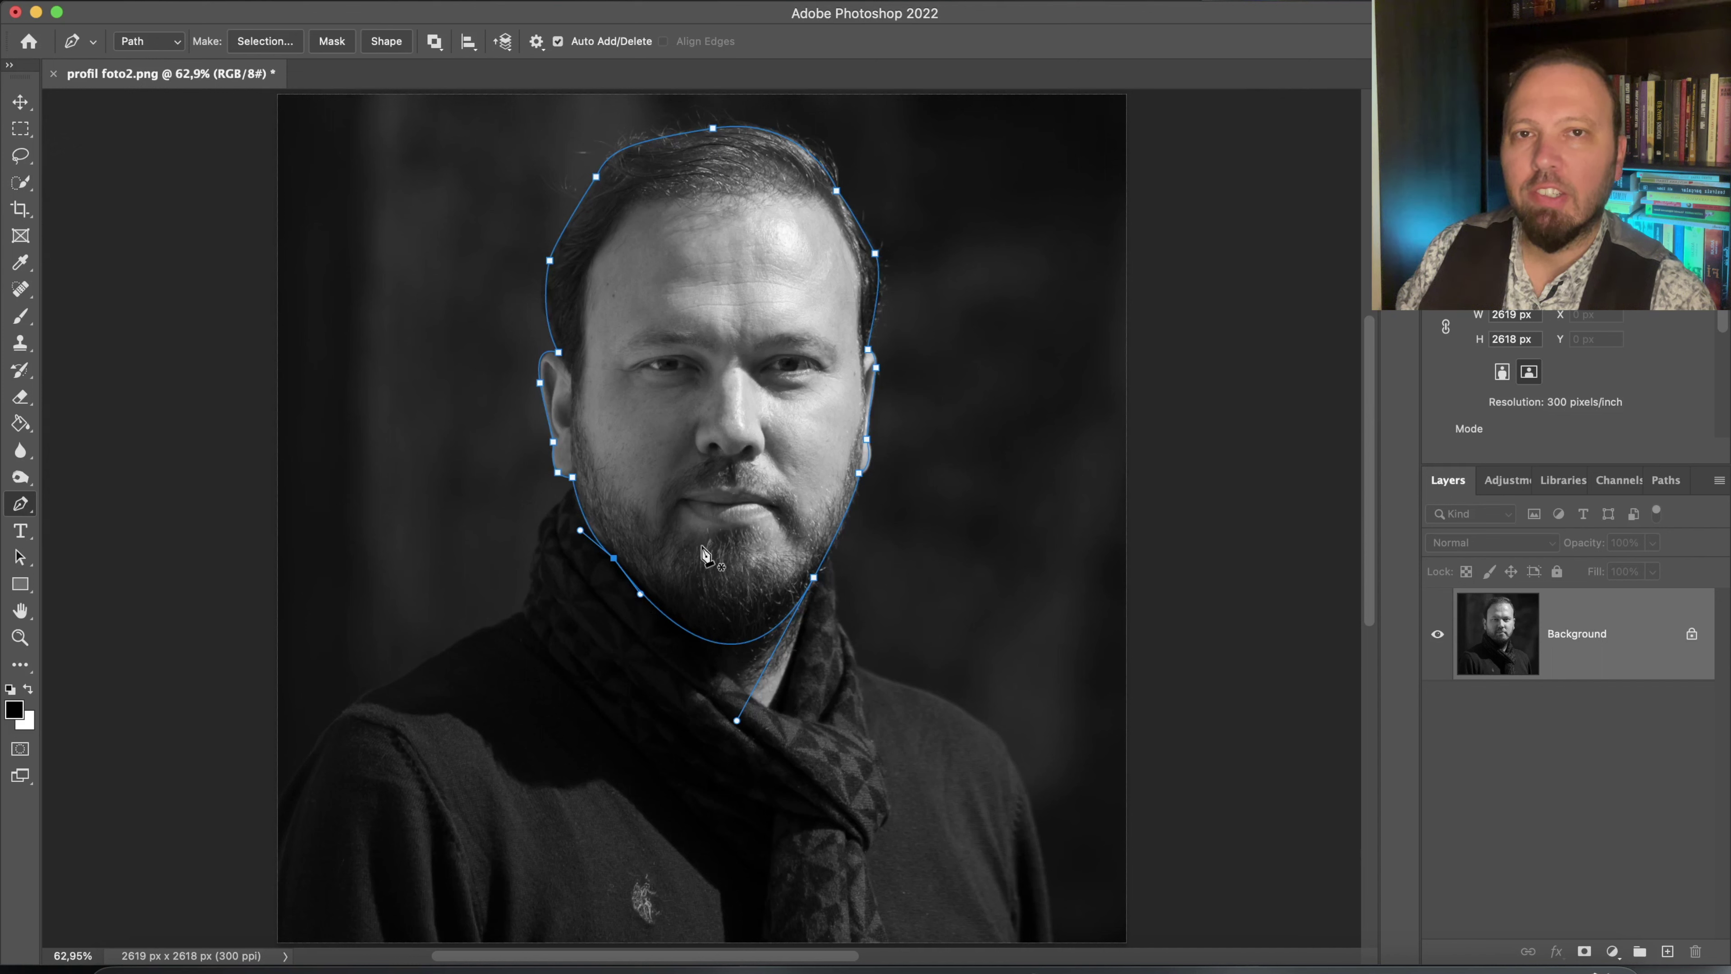
Turn the head path into a selection with no feathering and copy it to Layer 1
right_click(726, 454)
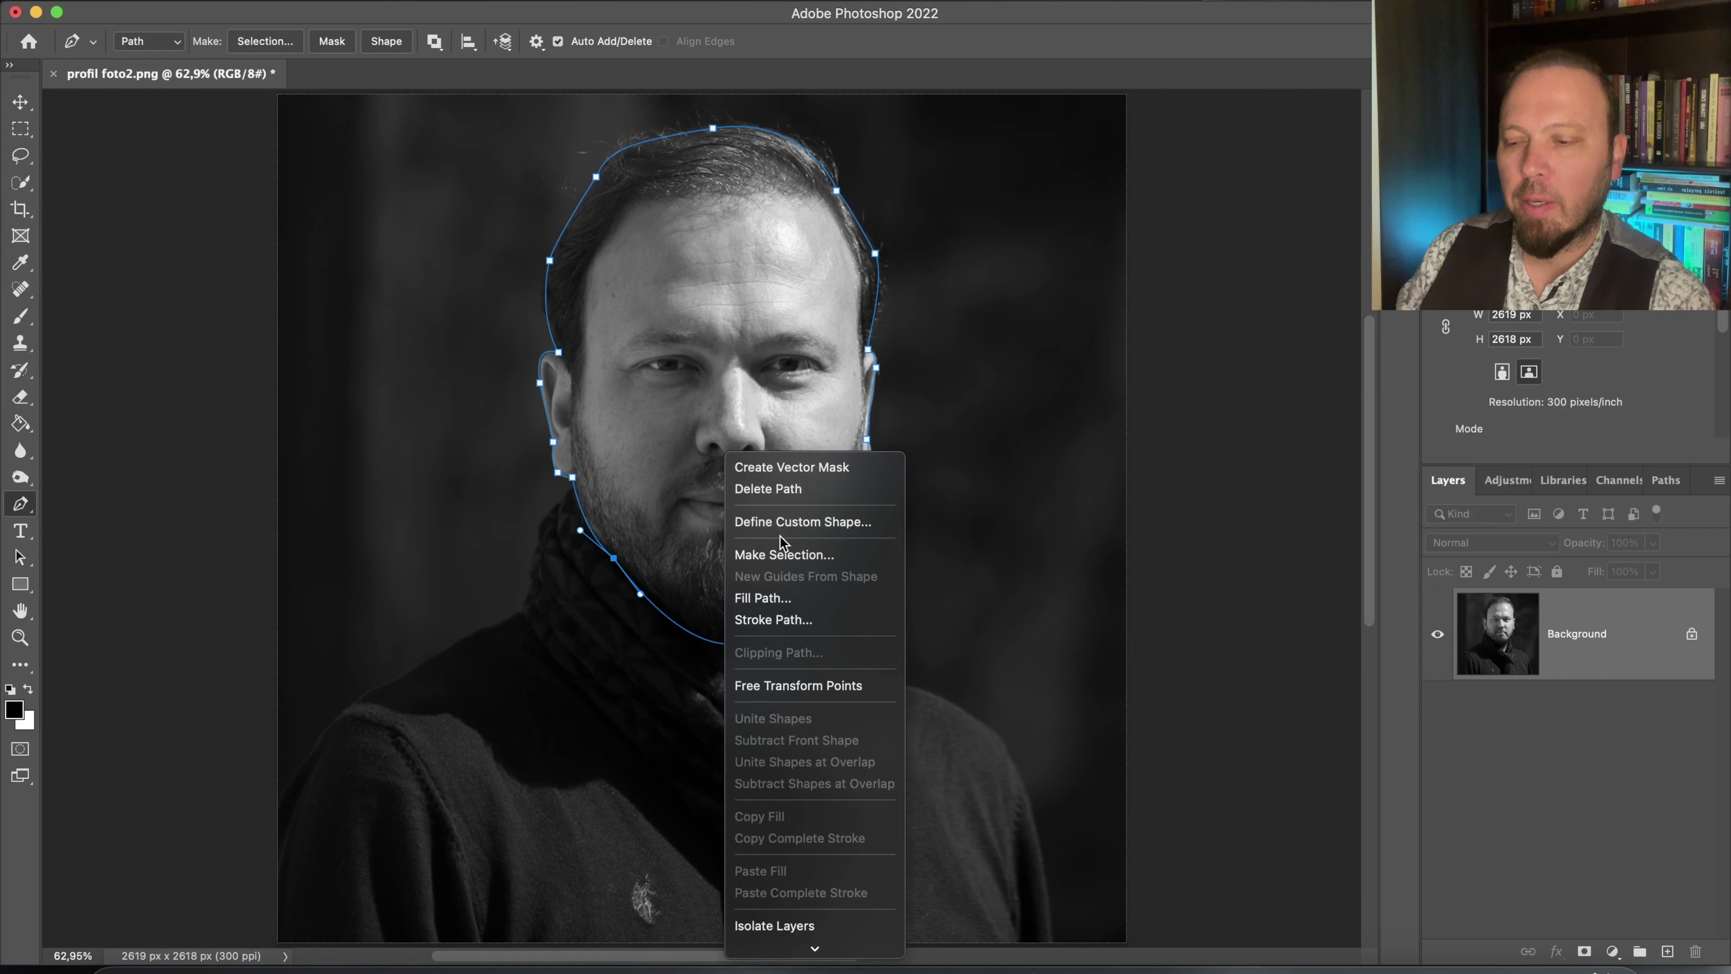
click(785, 555)
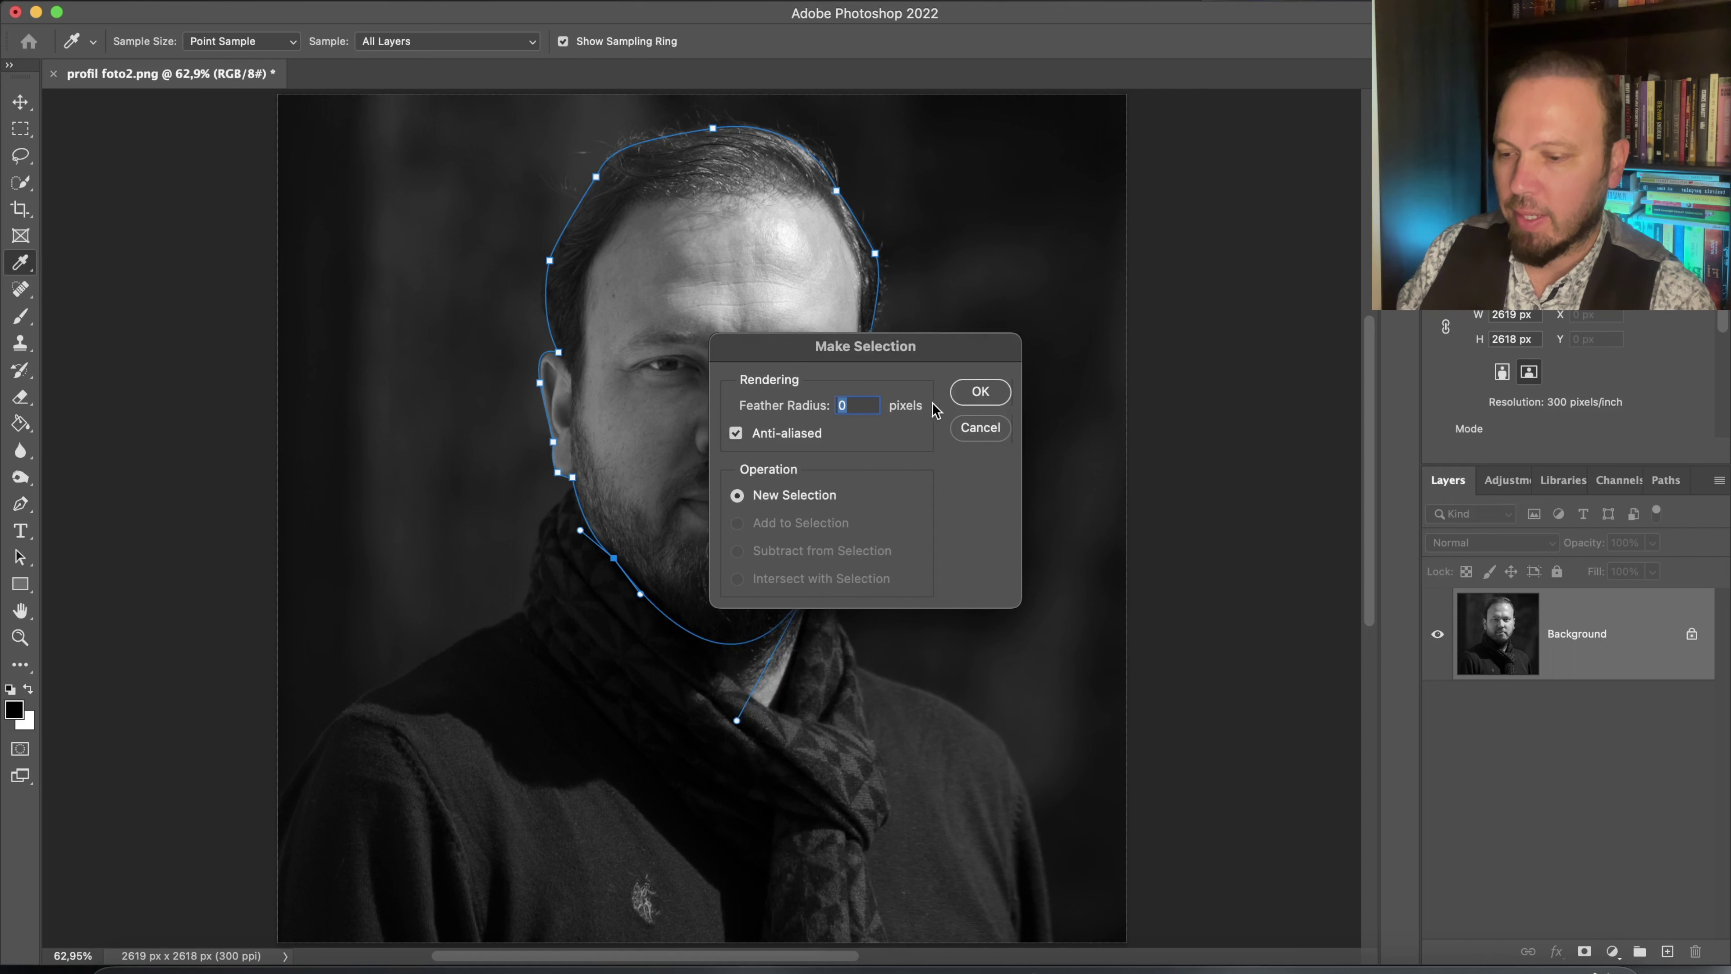
click(979, 392)
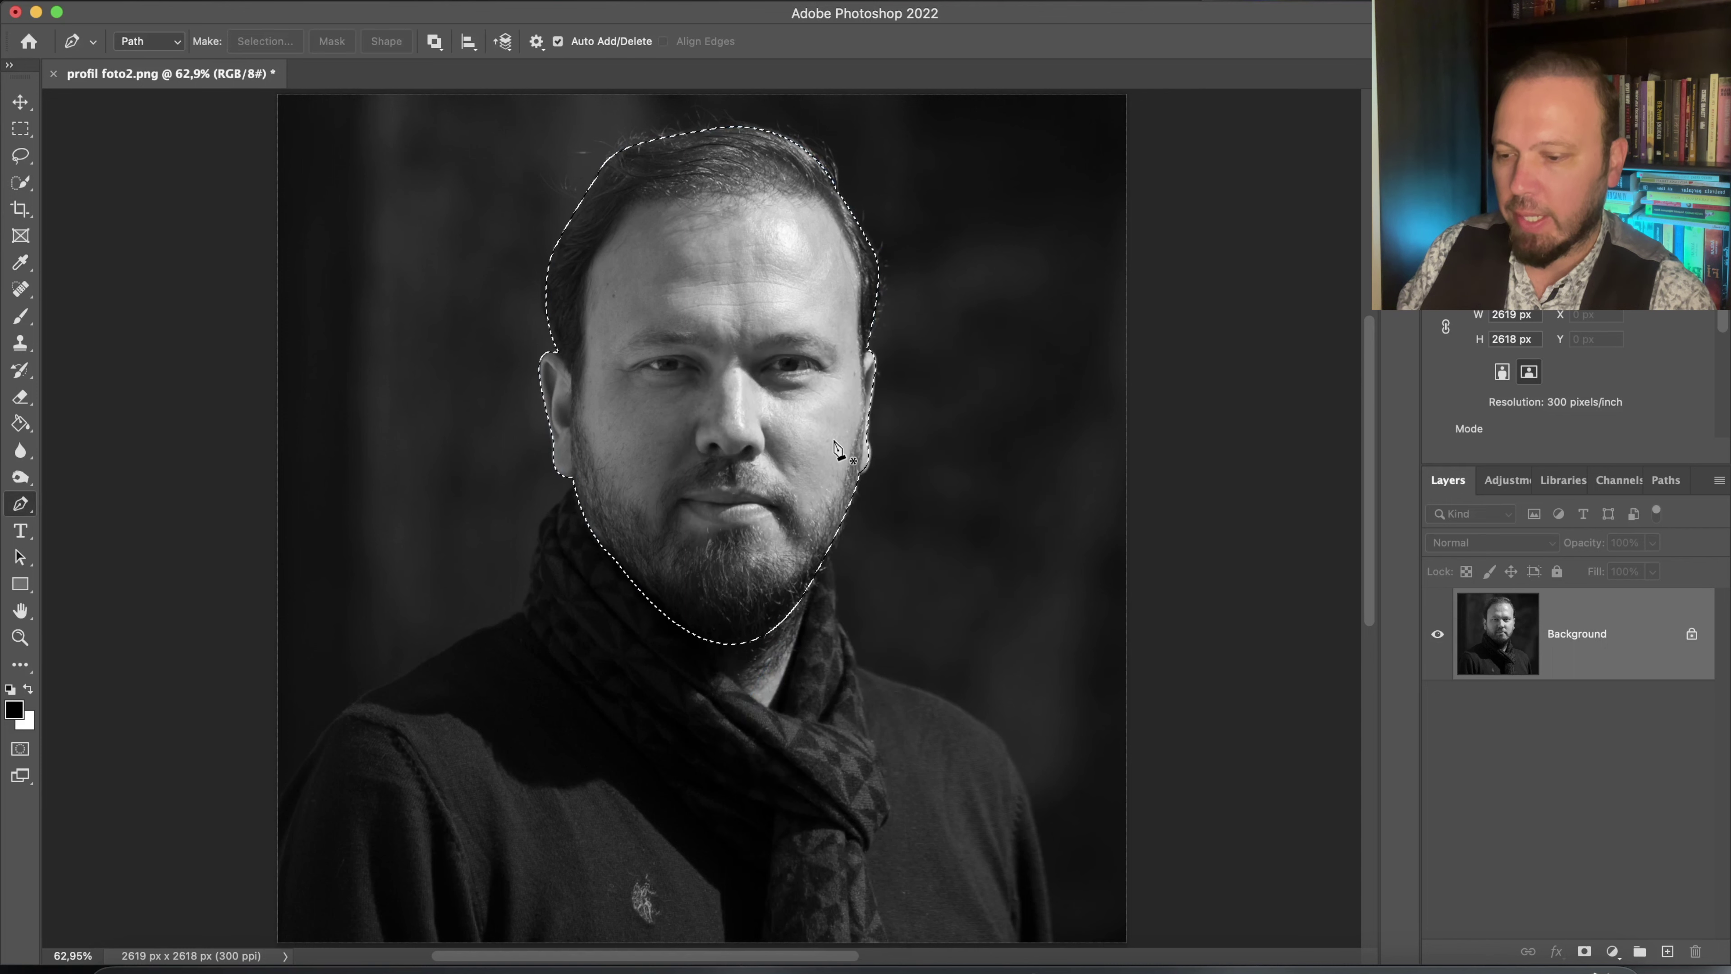
key(super+j)
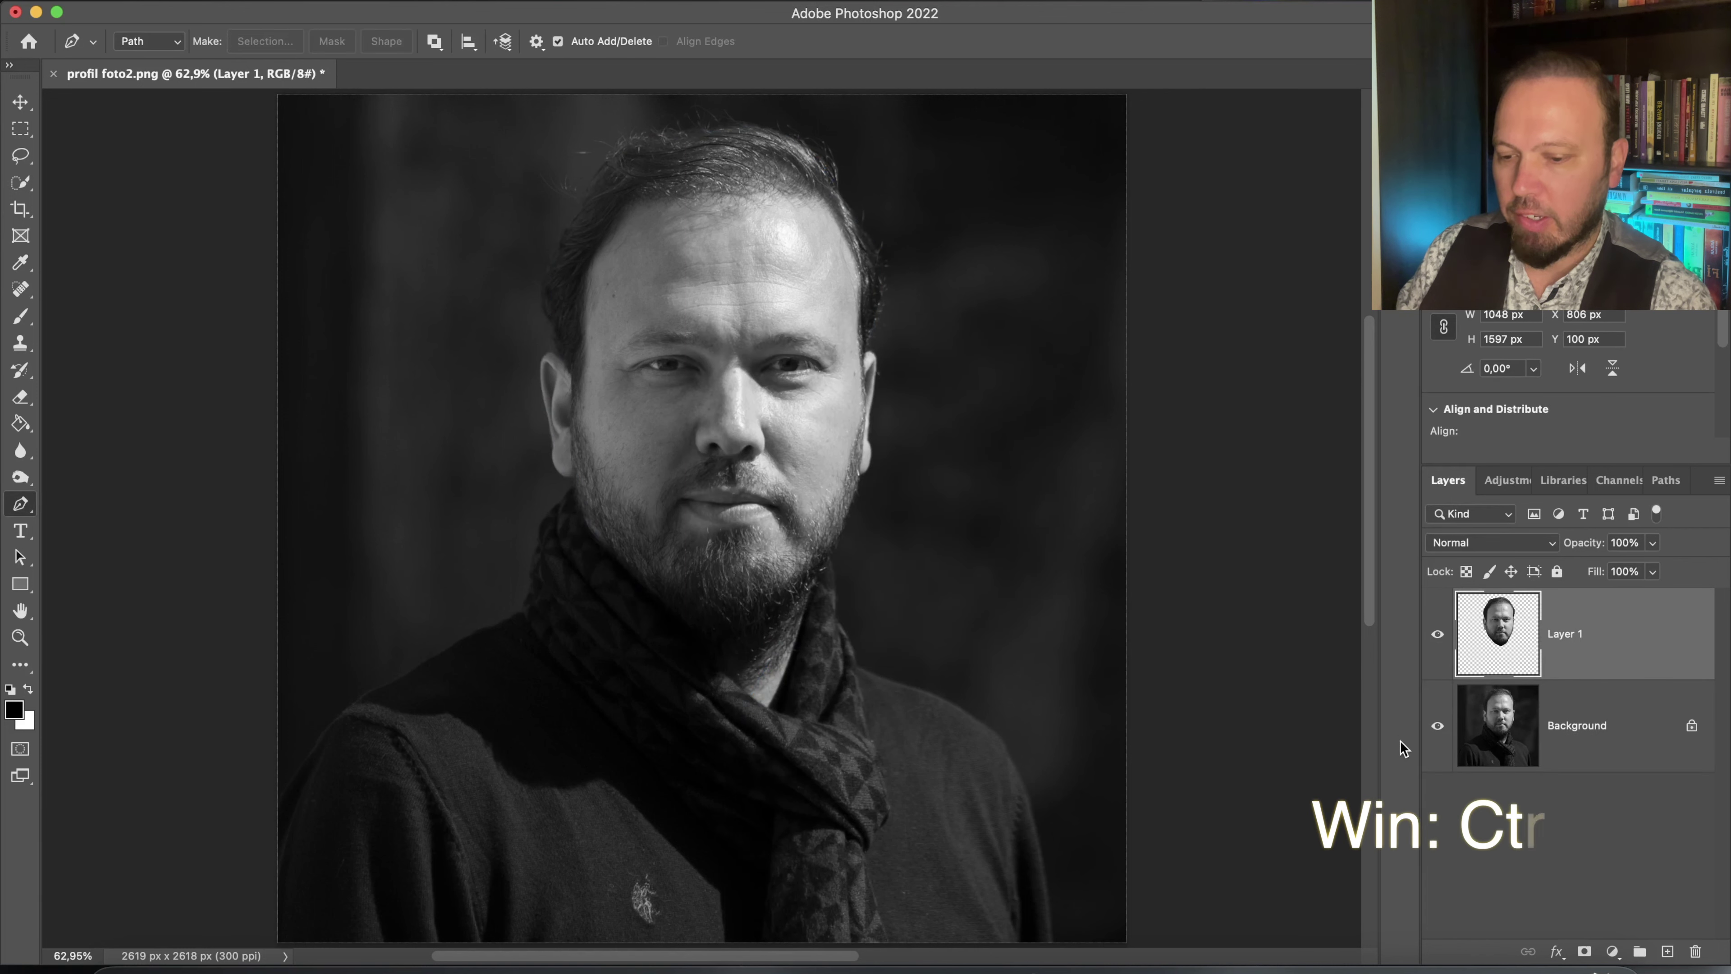
Hide the Background photo and move the cut-out head lower on the canvas
click(1437, 725)
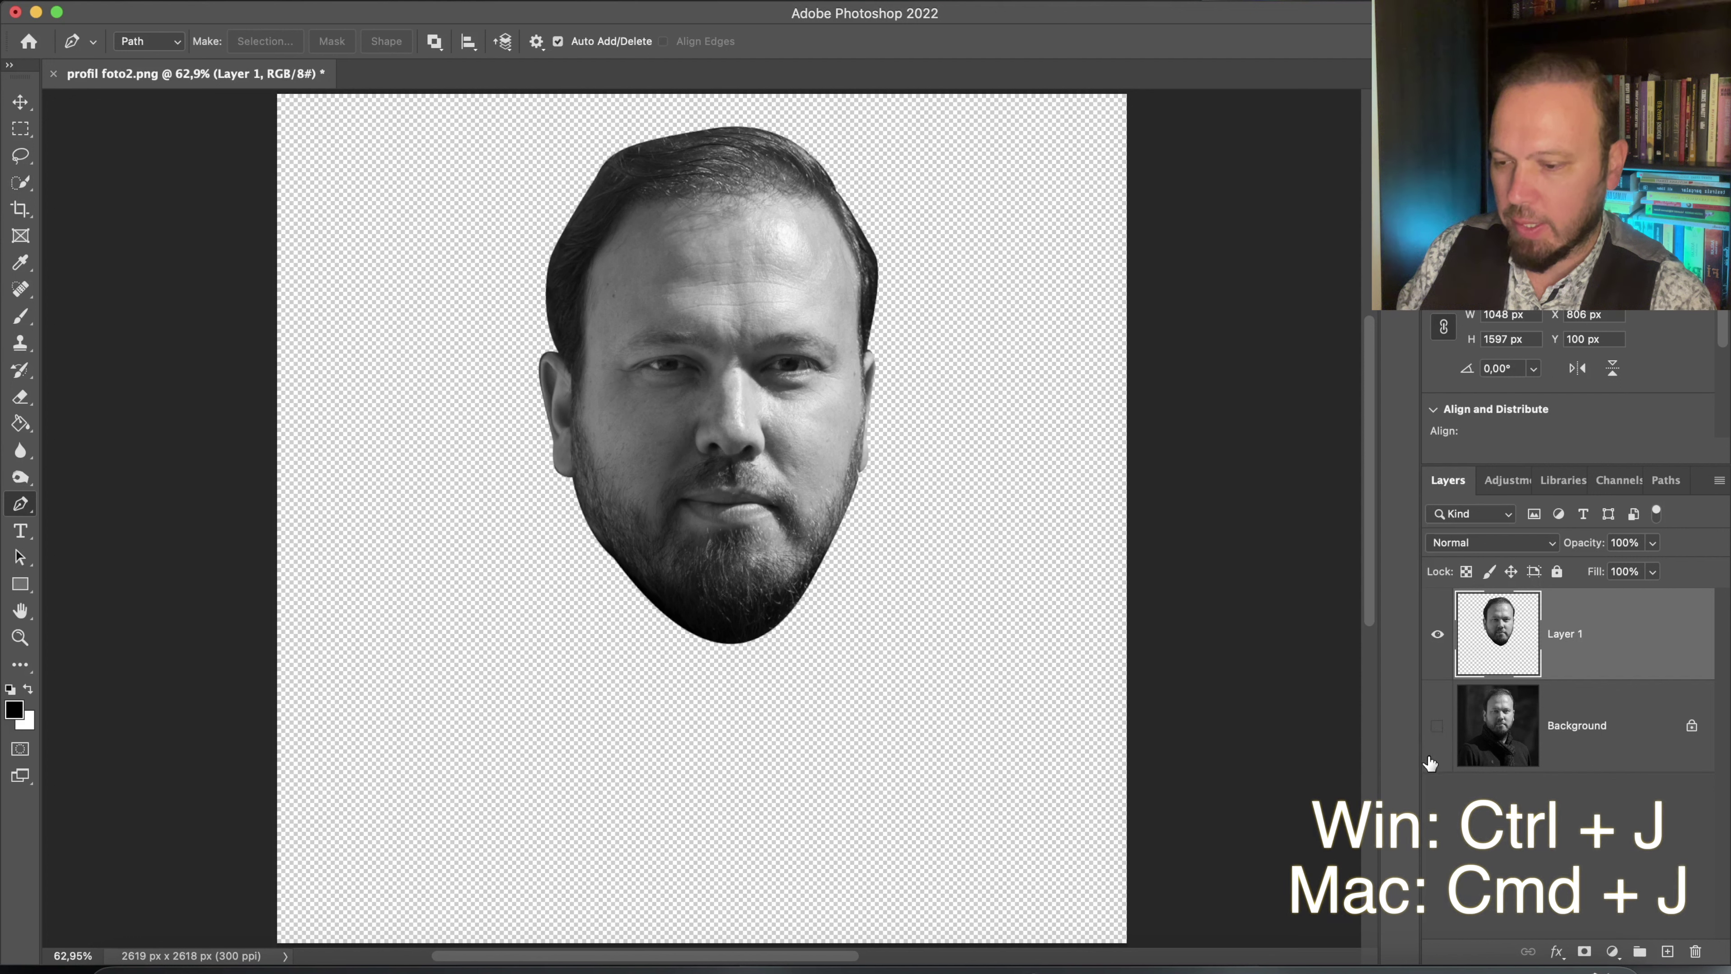
click(20, 107)
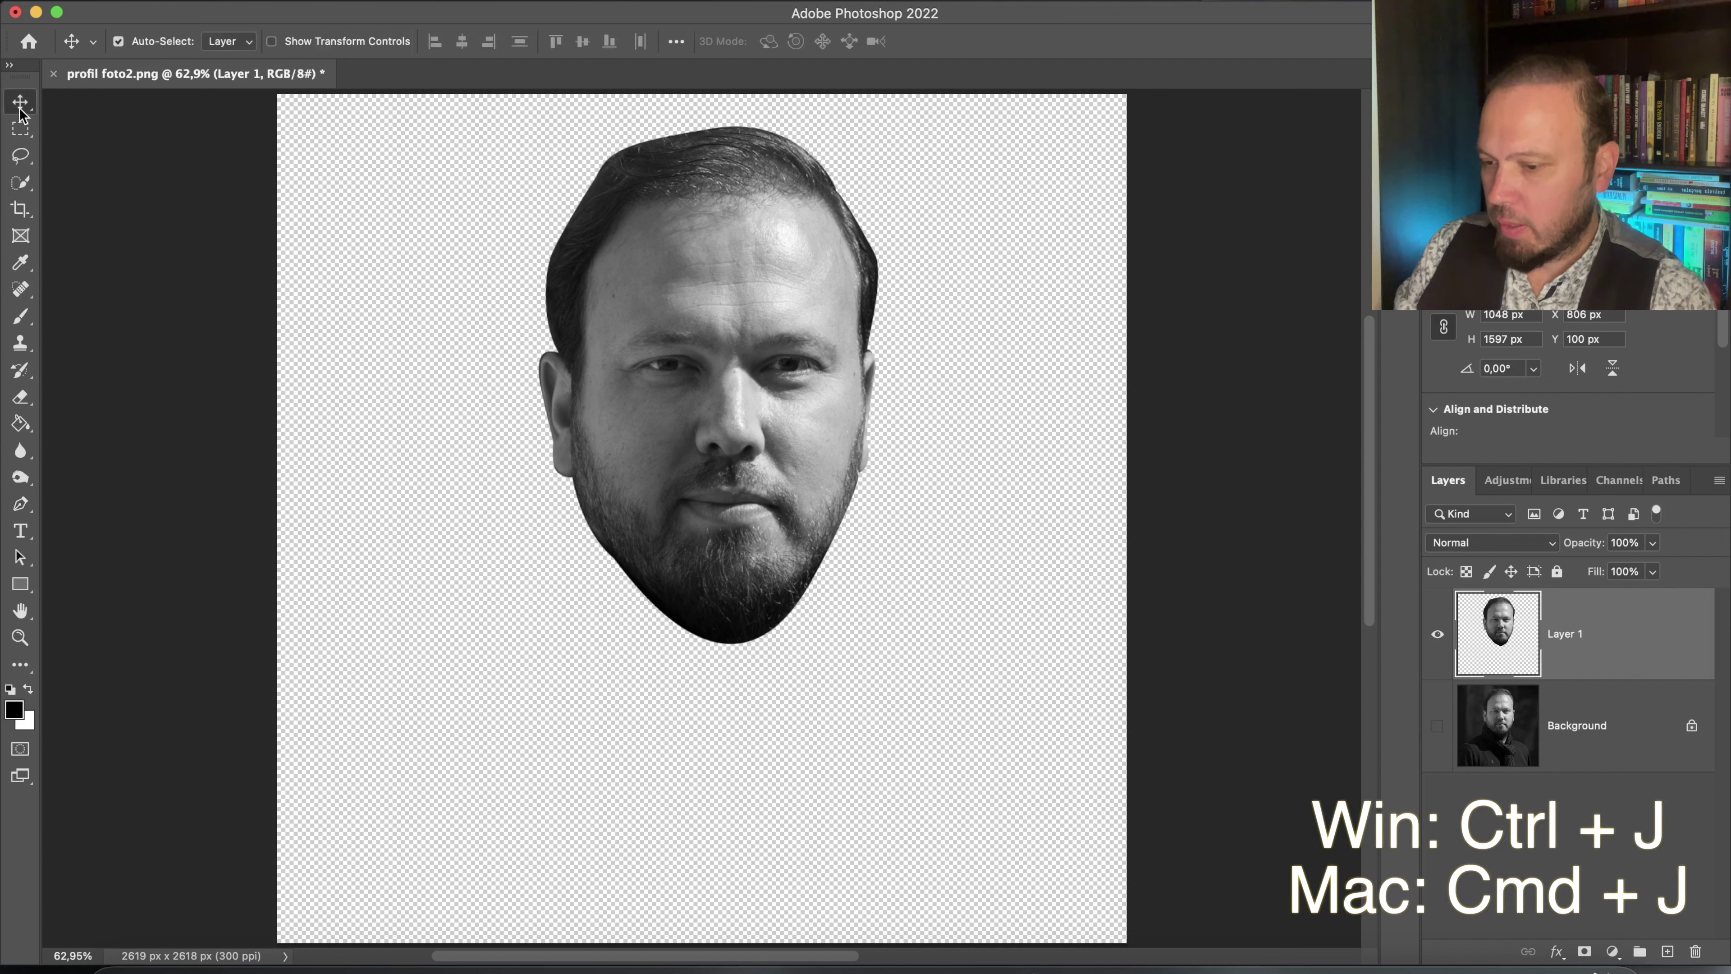
drag(743, 381, 753, 528)
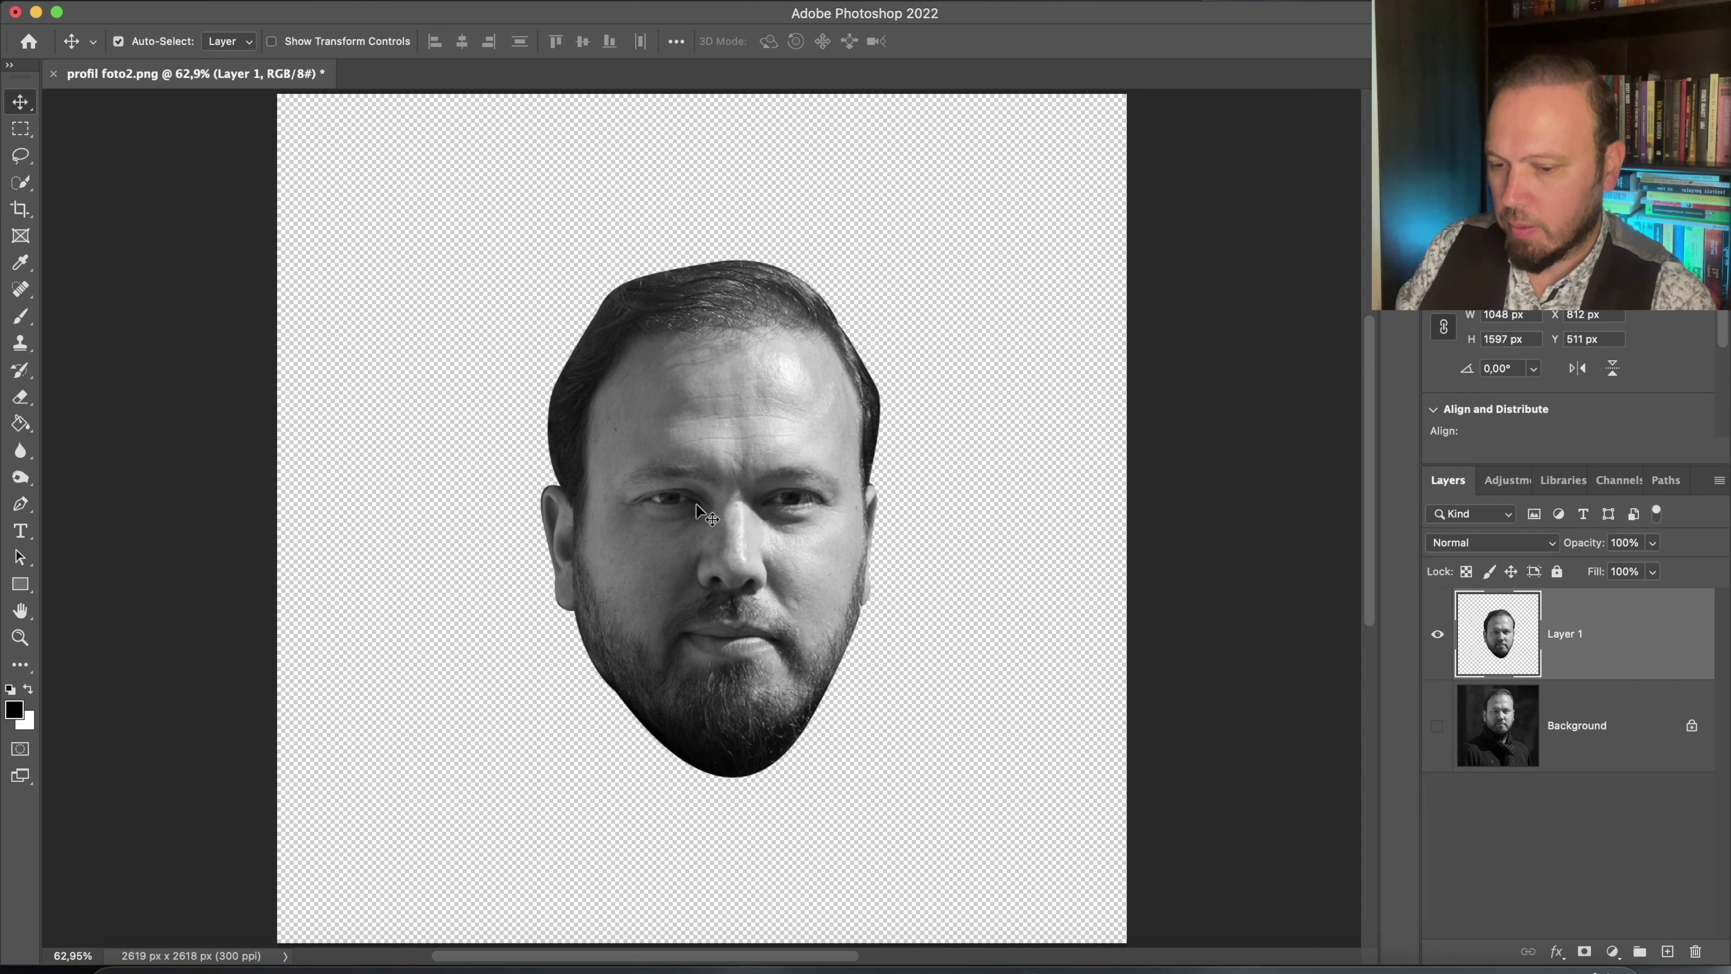
Add an empty Layer 2 and set the Brush tool's foreground colour to bright red
click(1668, 951)
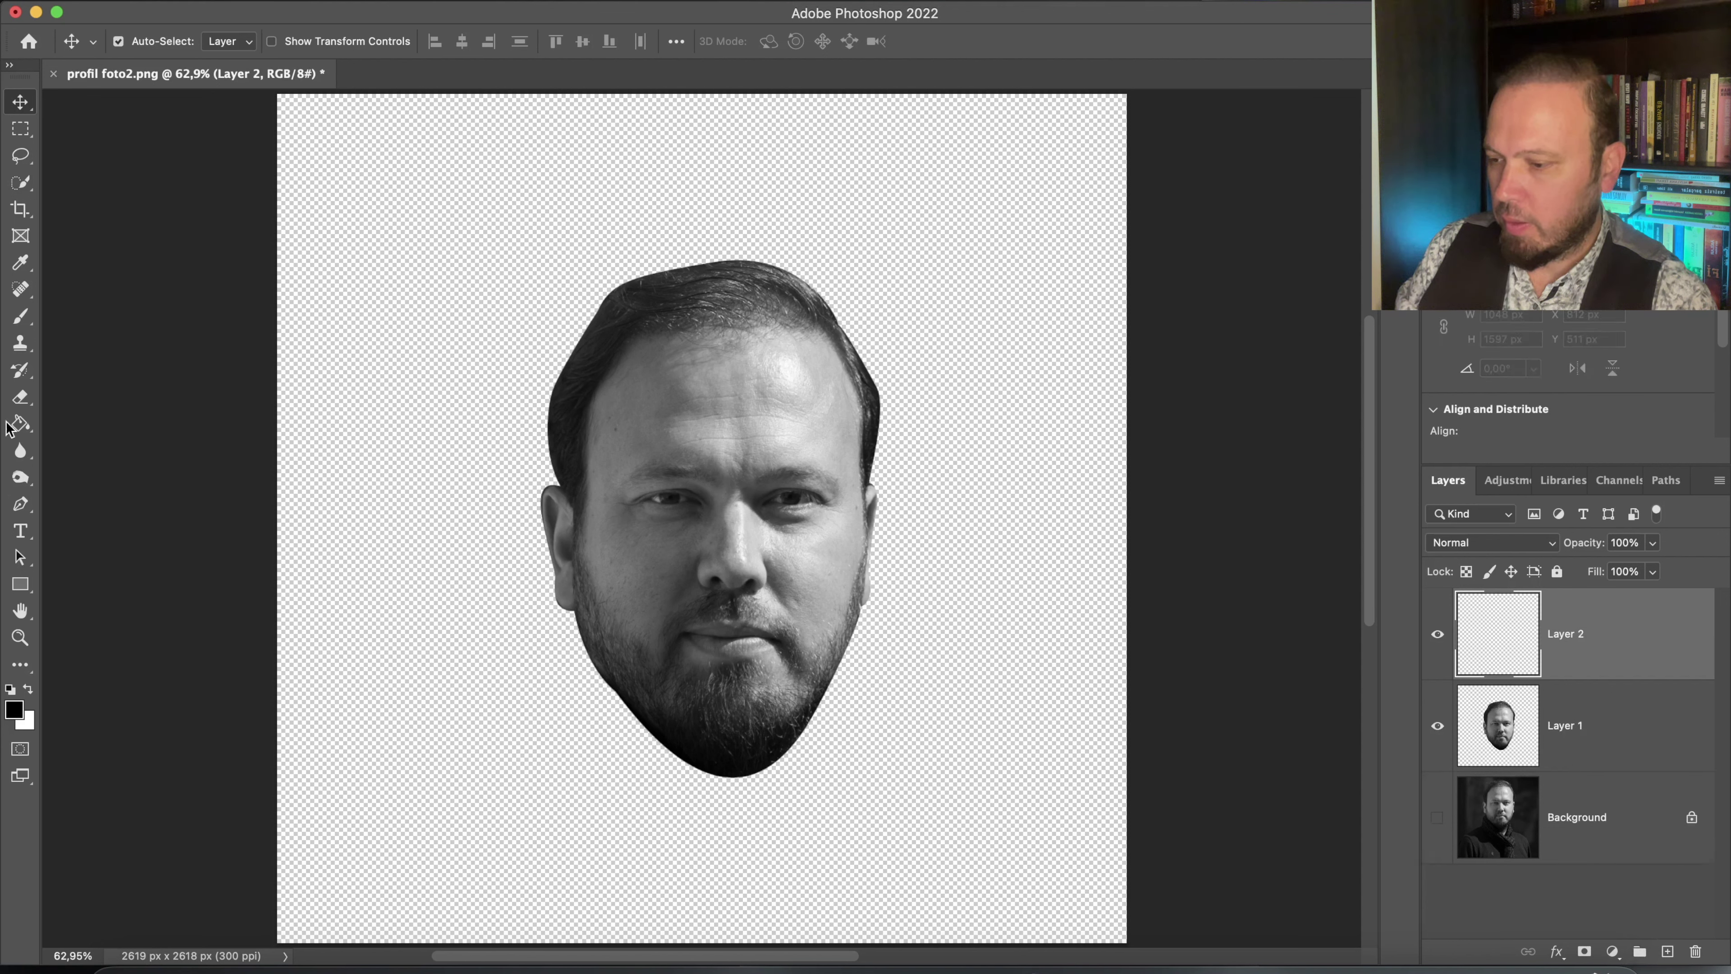
click(20, 315)
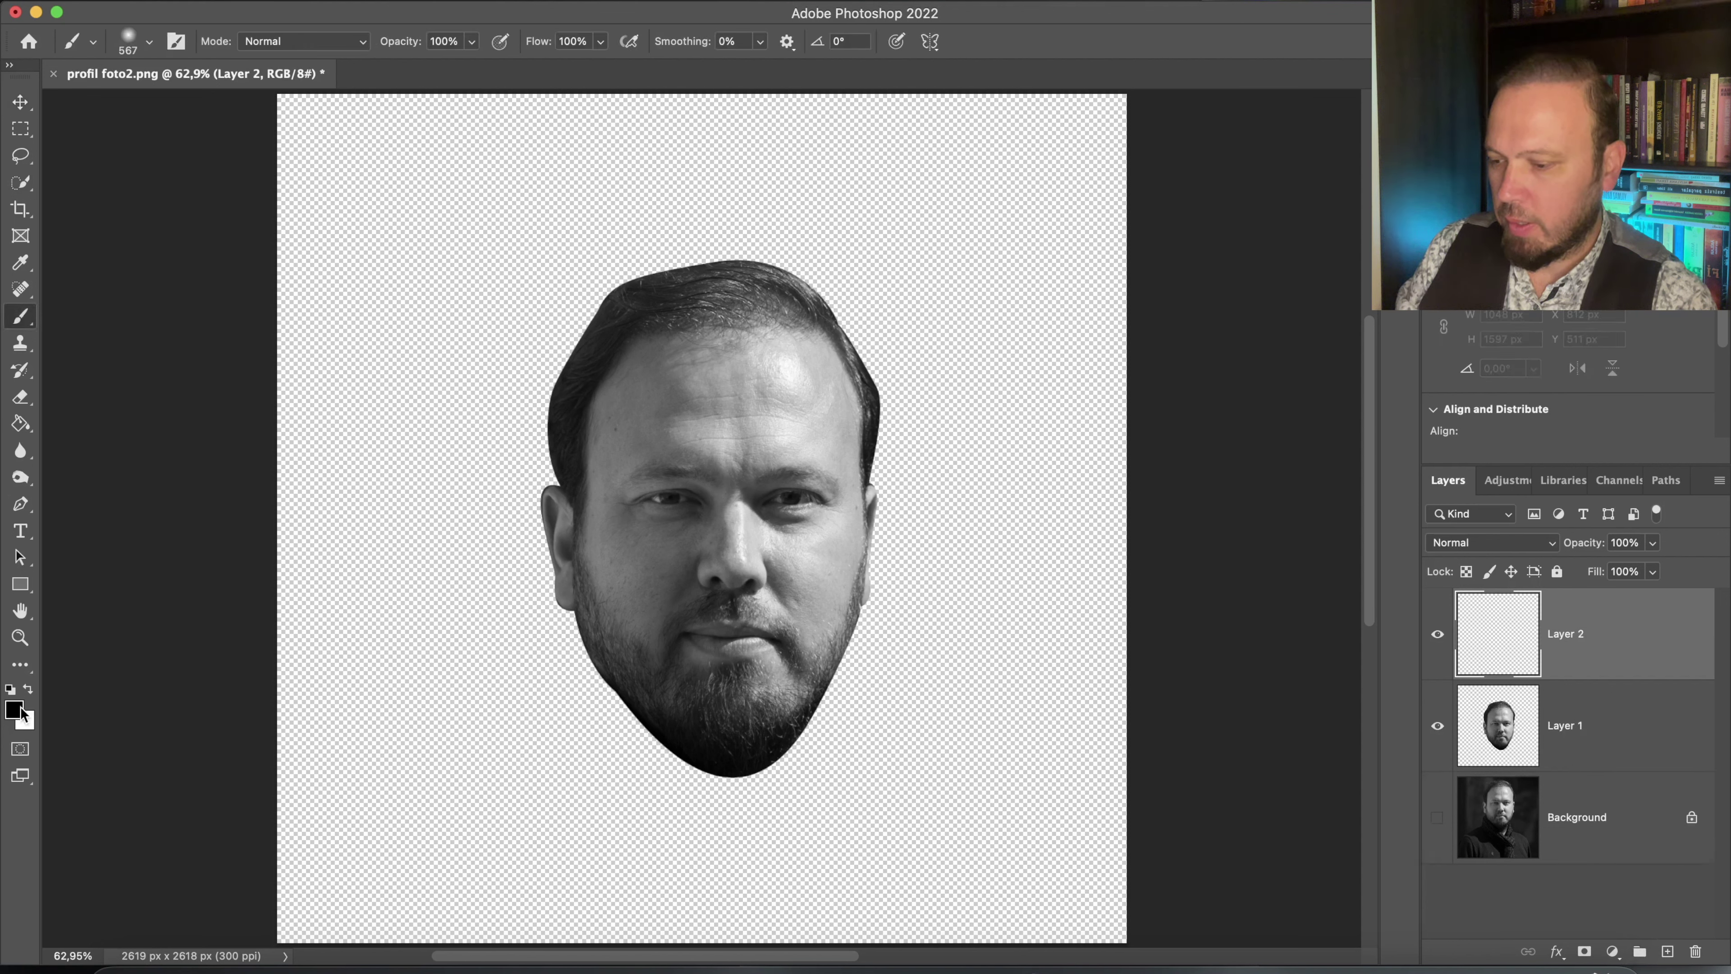
click(13, 709)
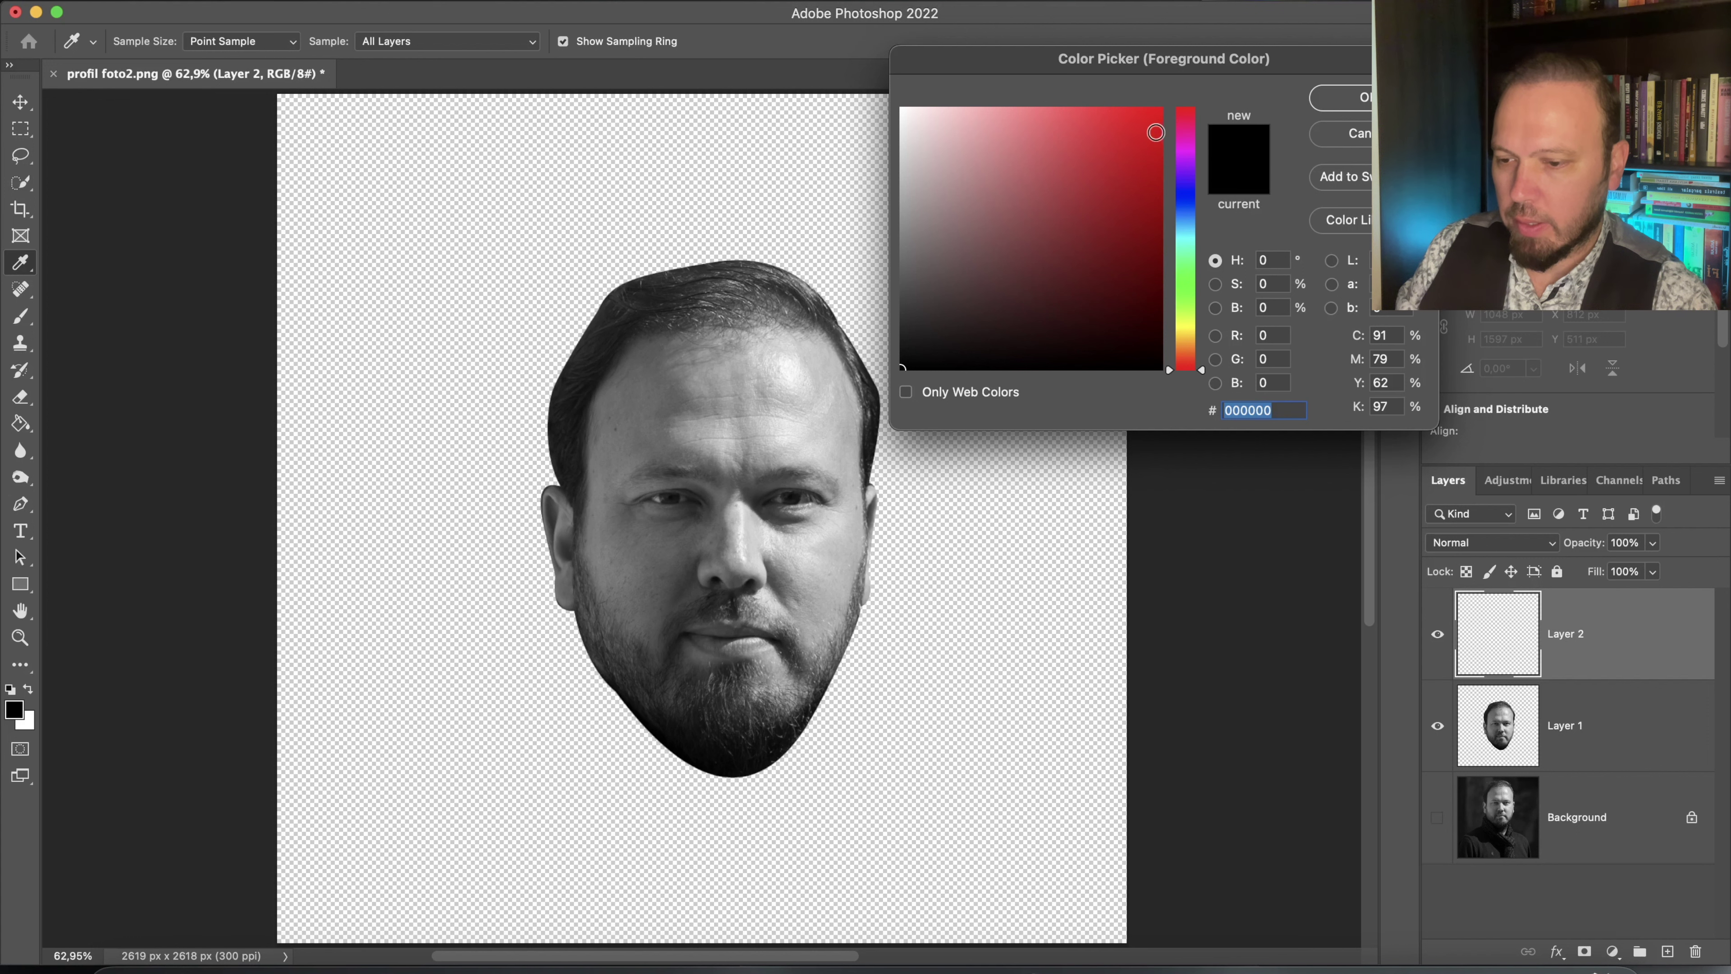
click(1157, 133)
click(1357, 102)
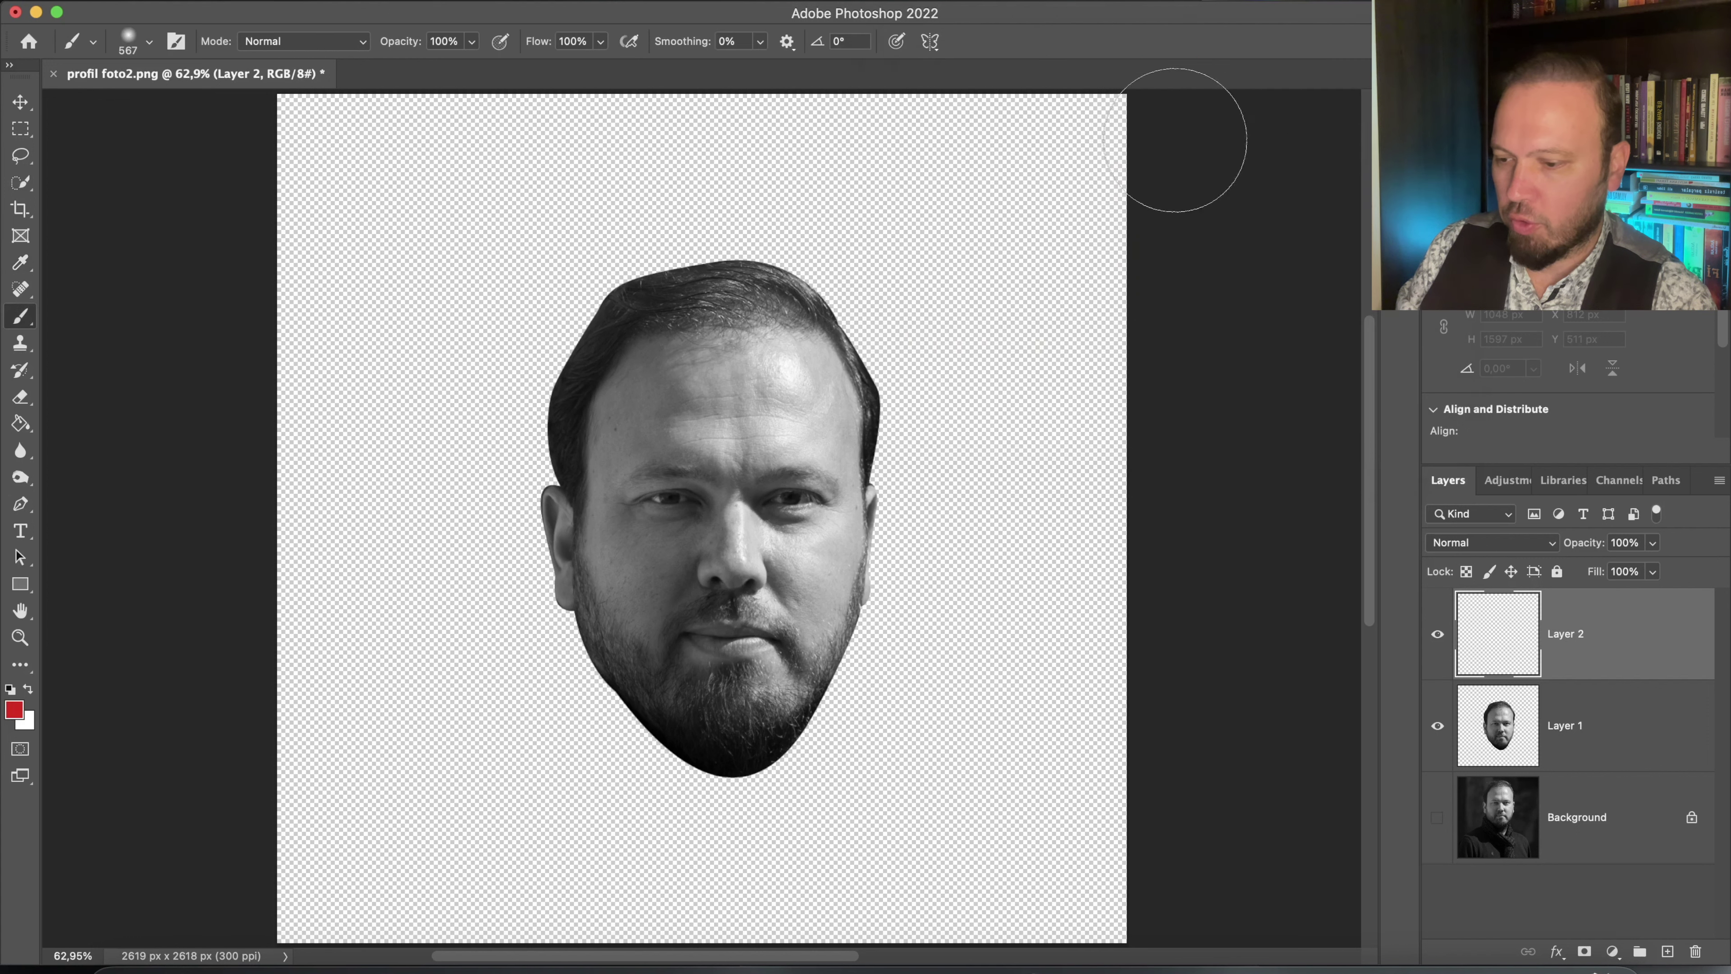
Reduce the brush size to 38
key(bracketleft)
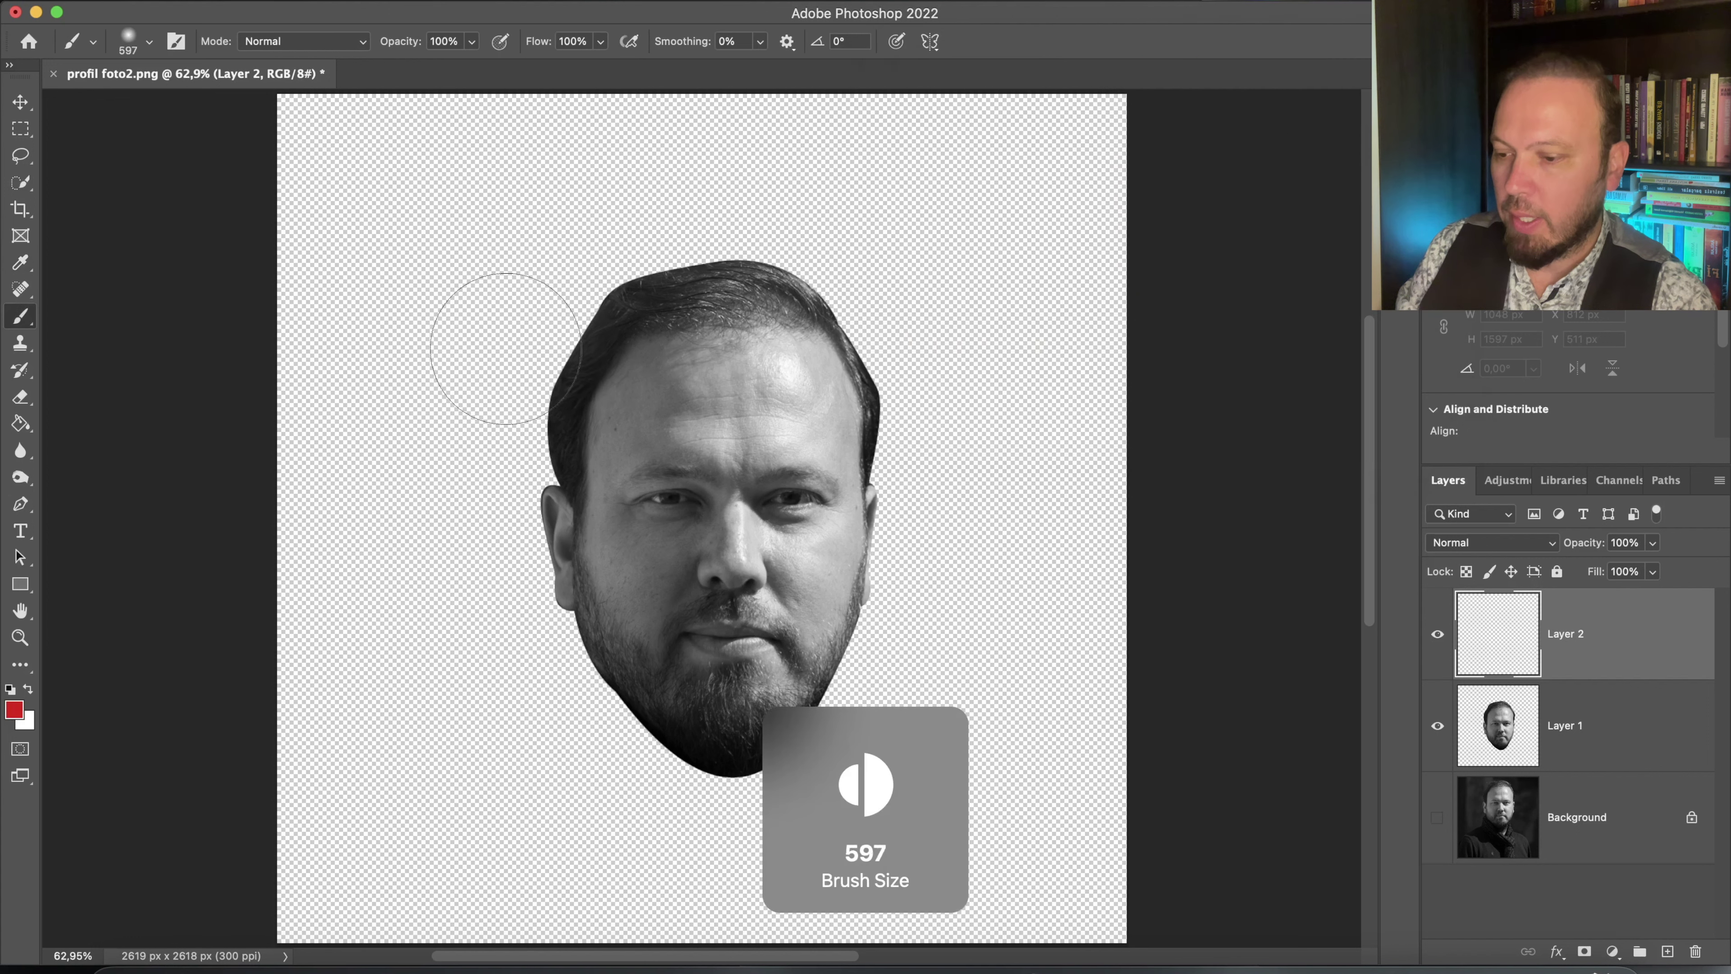
key(bracketleft)
key(bracketleft)
key(bracketleft)
key(bracketleft)
key(bracketleft)
key(bracketleft)
key(bracketleft)
key(bracketleft)
key(bracketleft)
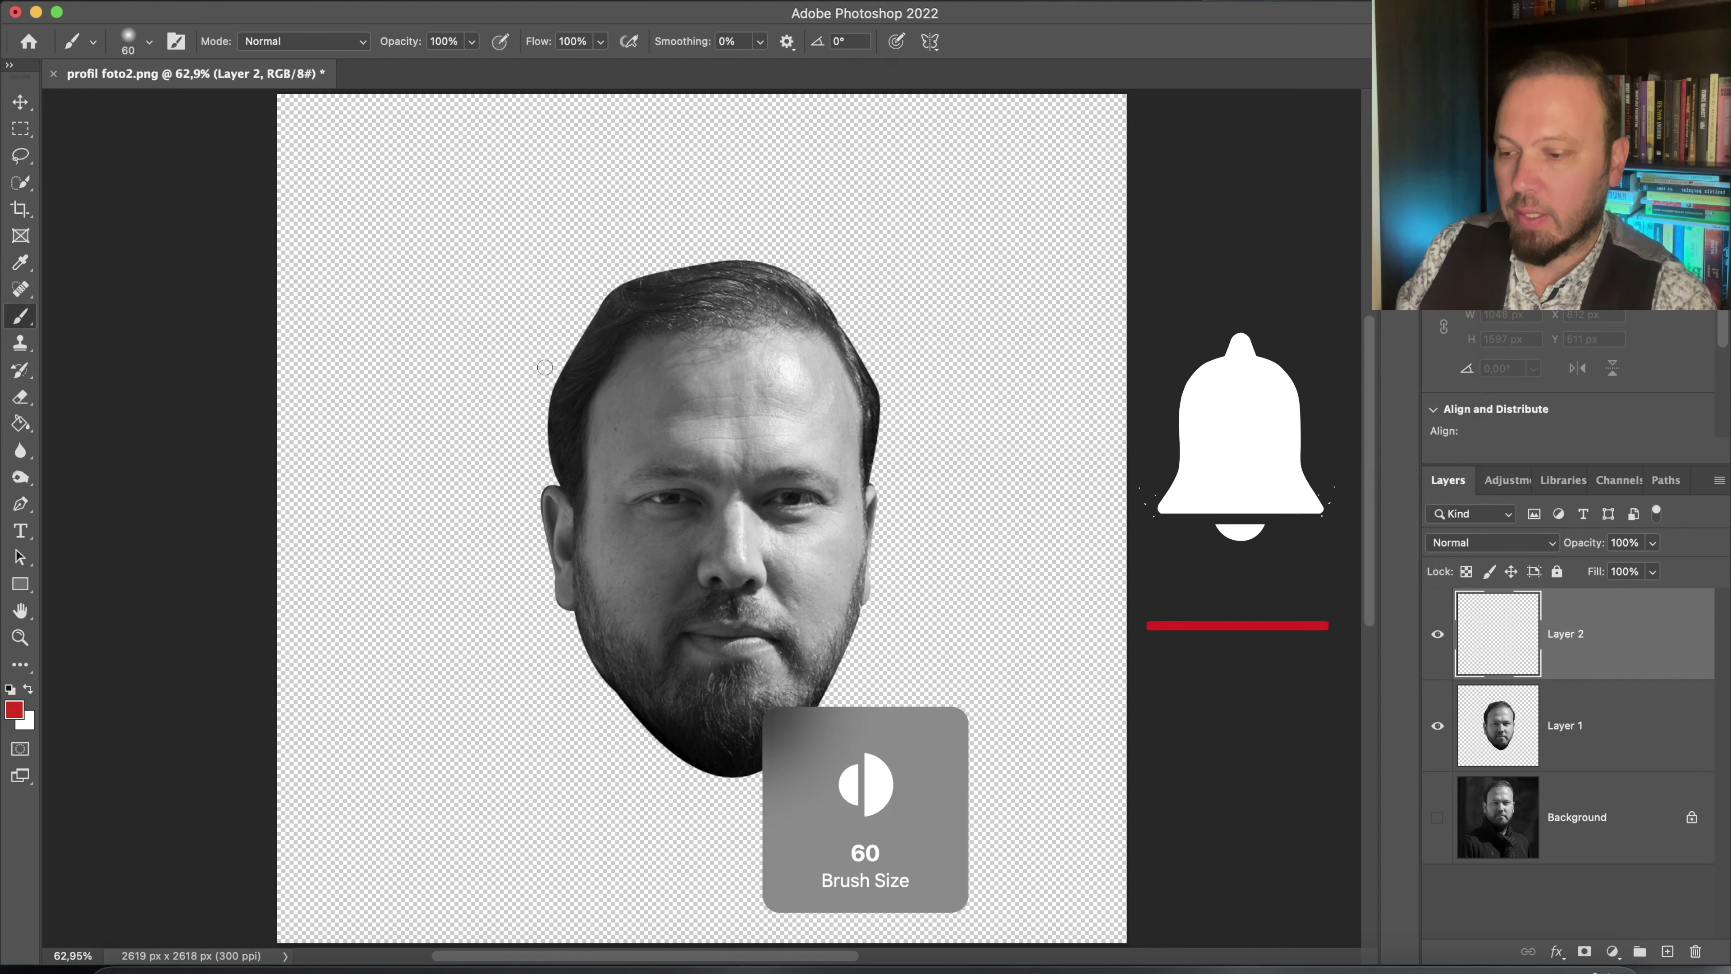
key(bracketleft)
key(bracketleft)
key(bracketleft)
key(bracketright)
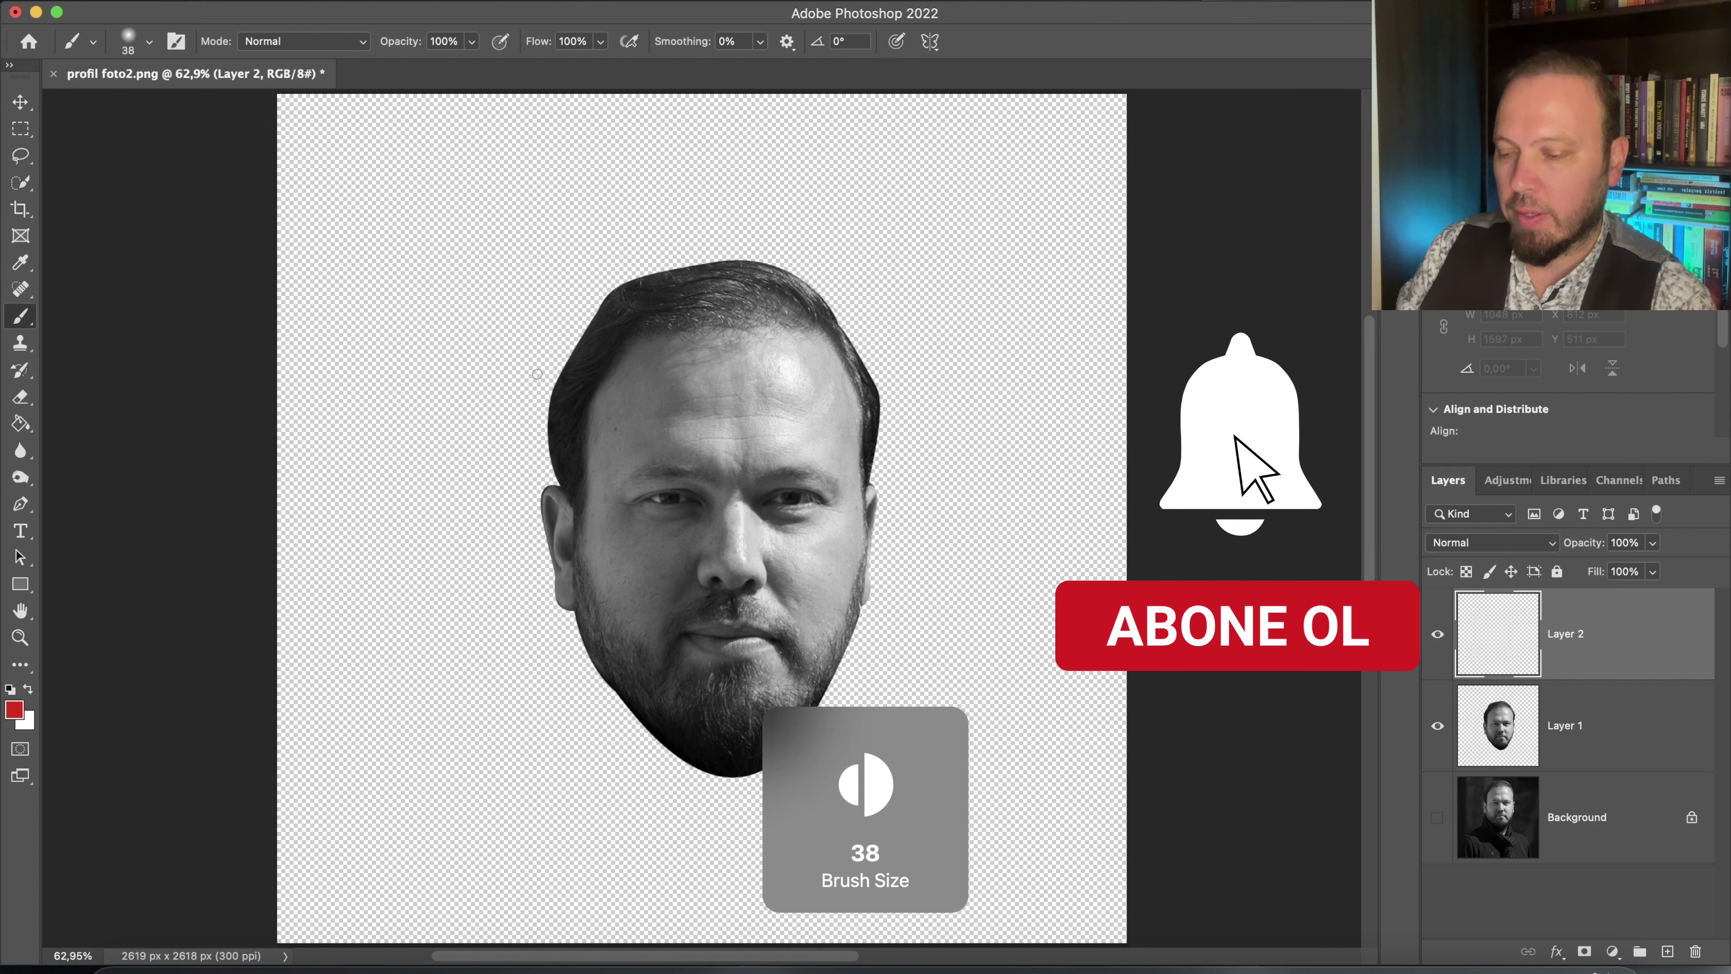
scroll(527, 380, up, 3)
scroll(527, 379, up, 2)
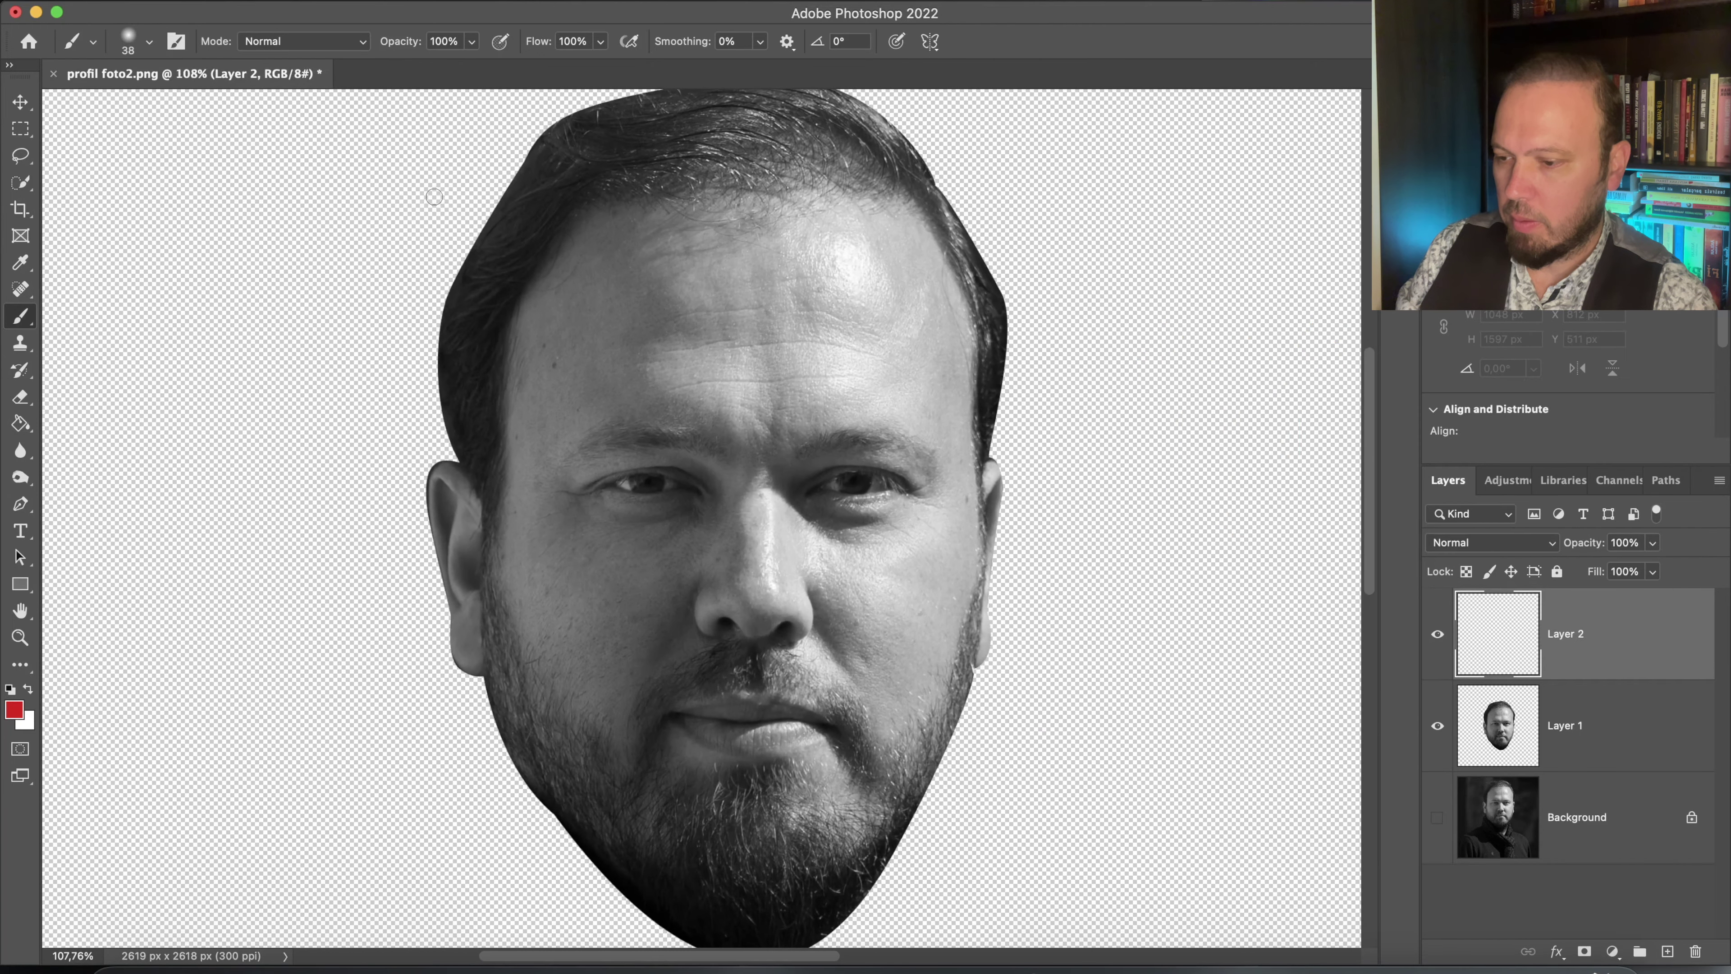
With a size 20 brush, paint four red guide lines across hairline, brow, nose and chin
key(bracketleft)
key(bracketleft)
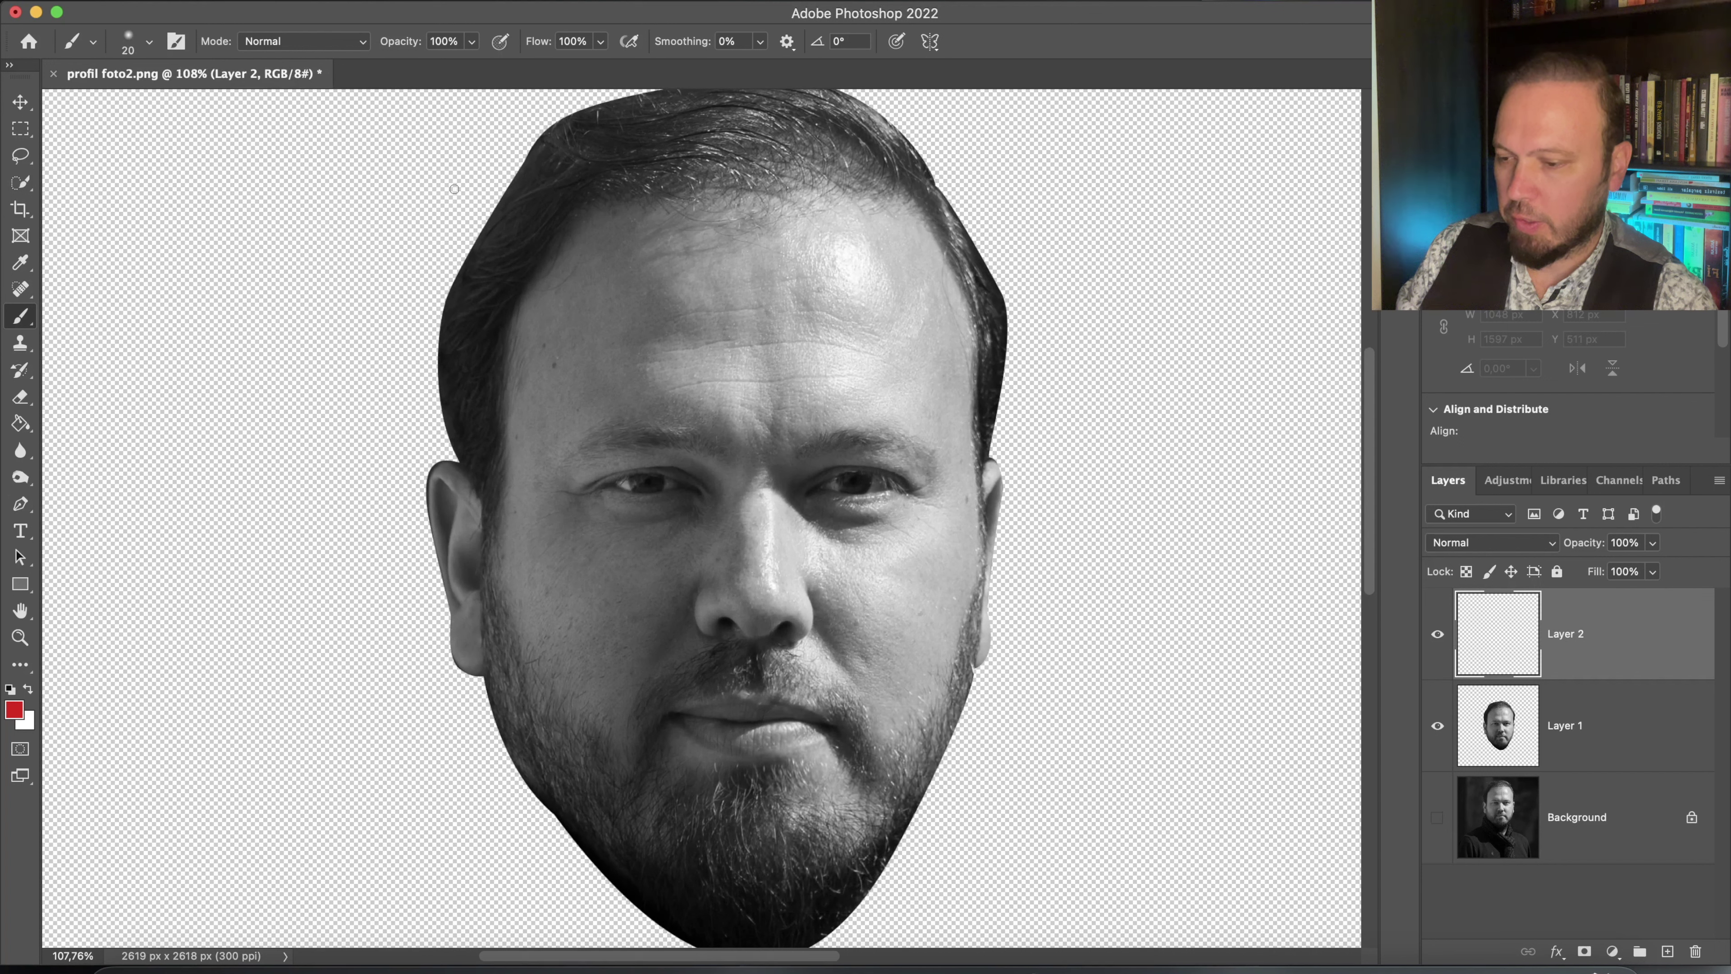
mouse_move(450, 189)
mouse_down()
mouse_move(850, 206)
mouse_move(1045, 166)
mouse_up()
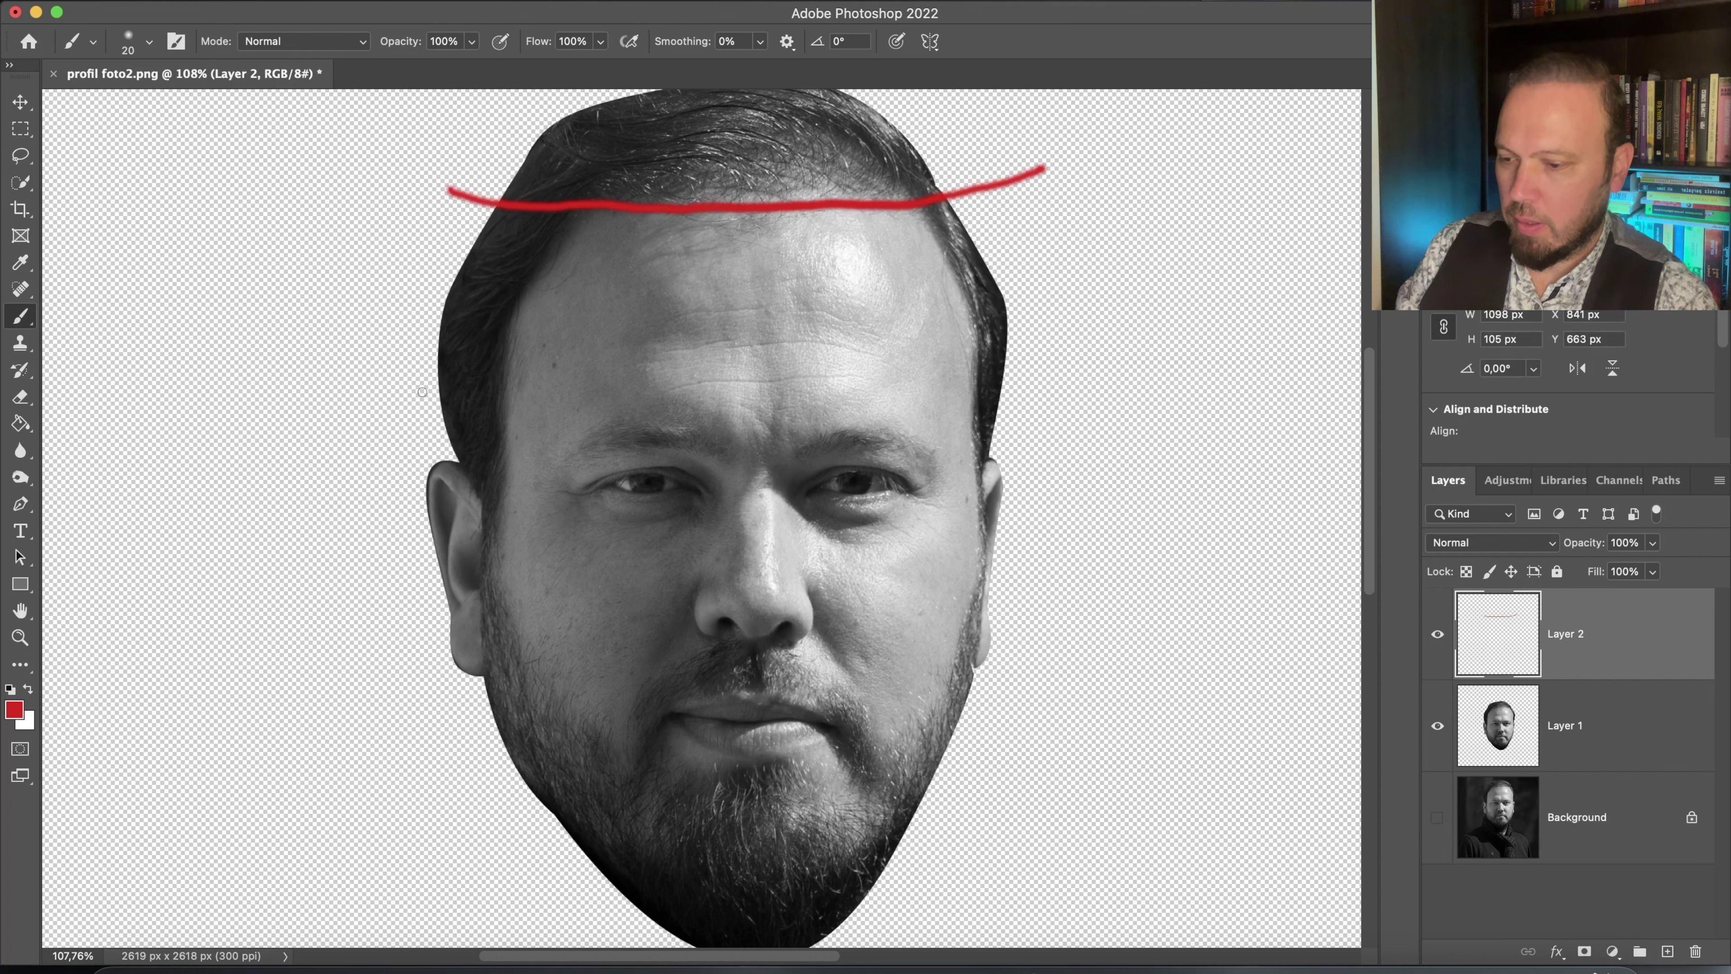
mouse_move(423, 386)
mouse_down()
mouse_move(505, 402)
mouse_move(924, 395)
mouse_move(1084, 365)
mouse_up()
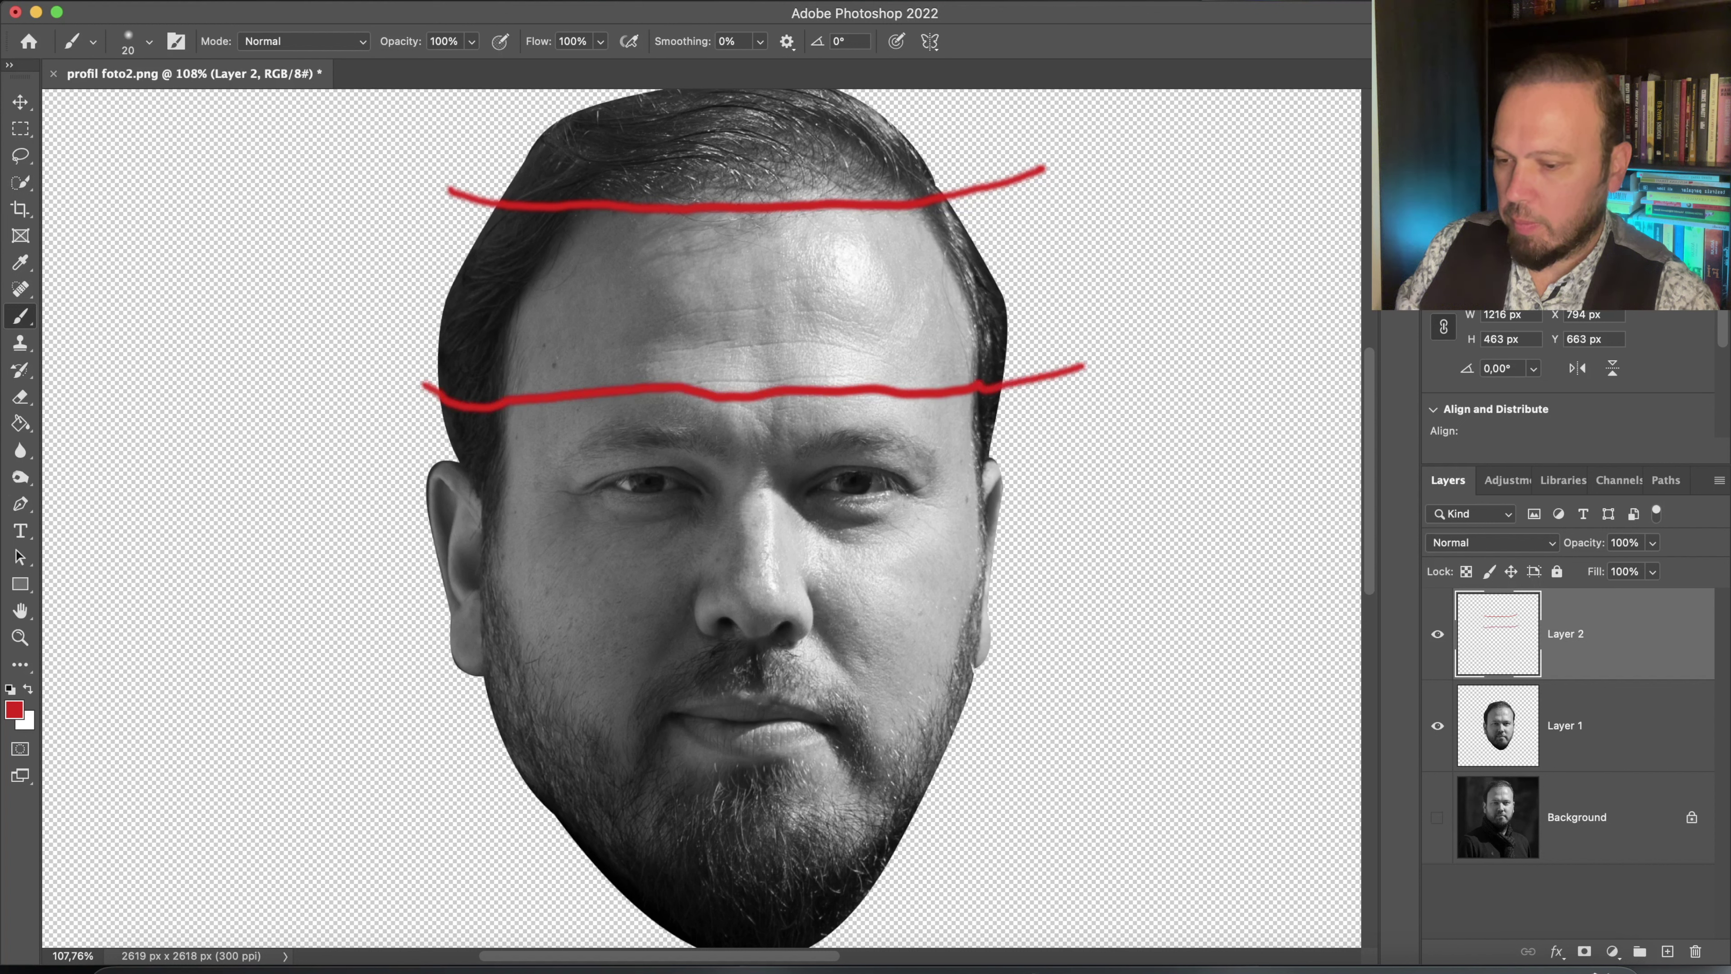
scroll(699, 587, down, 2)
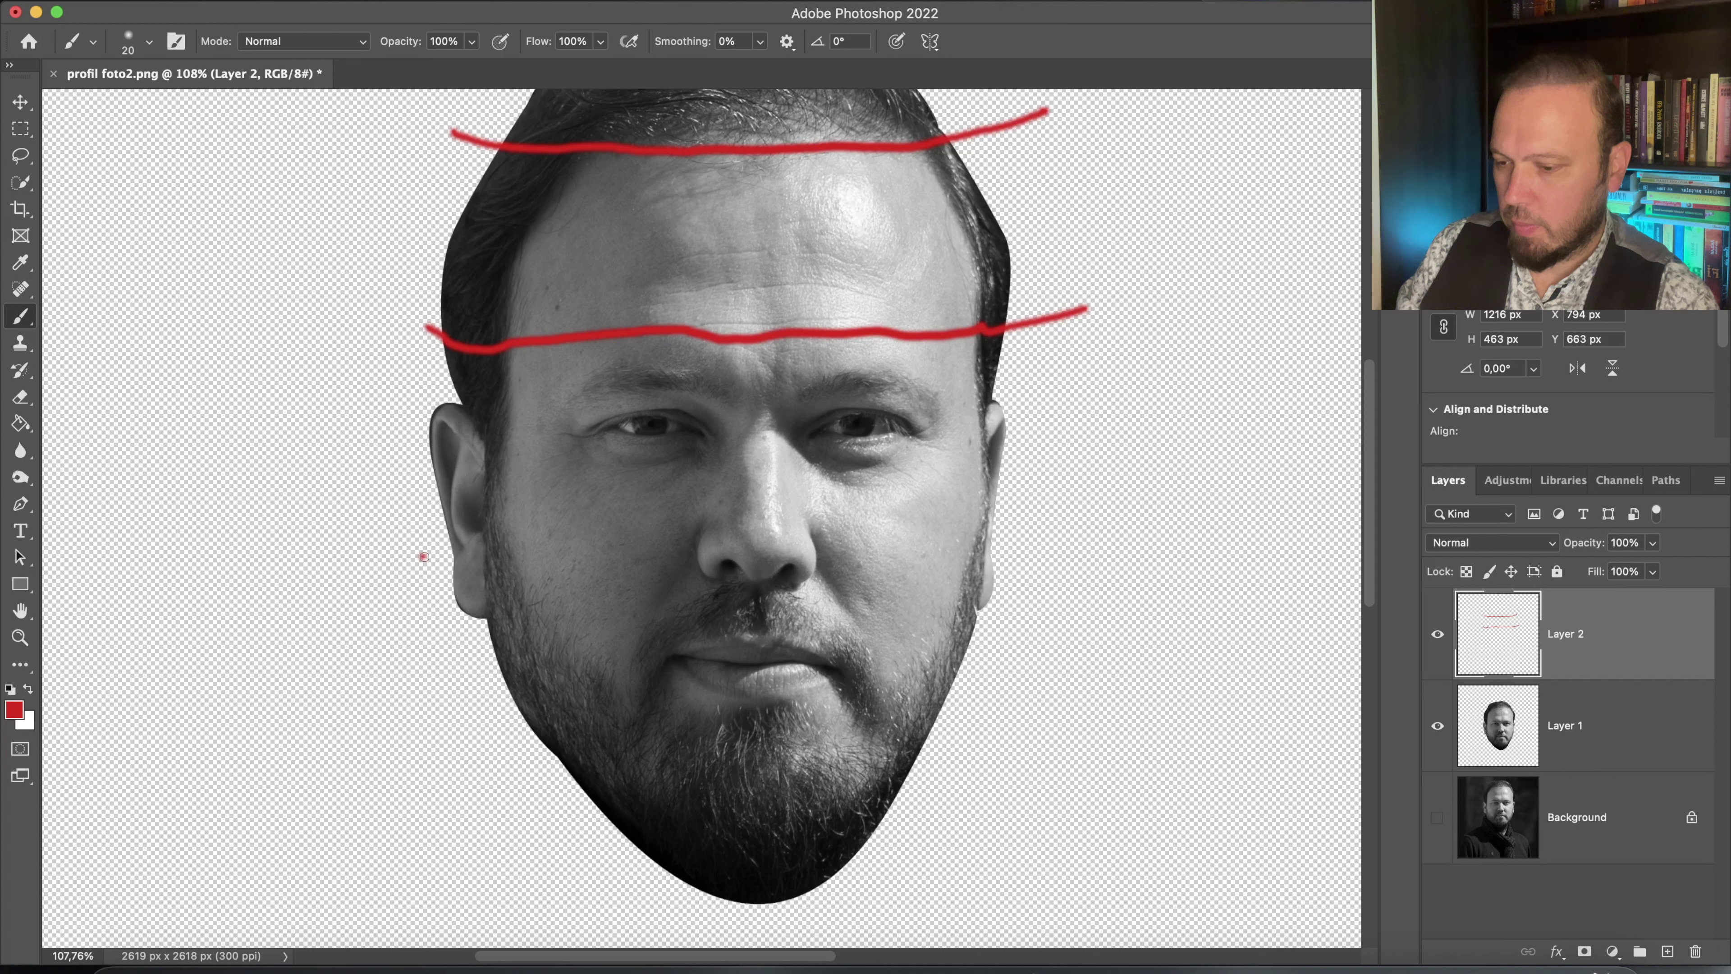
mouse_move(424, 556)
mouse_down()
mouse_move(725, 521)
mouse_move(976, 537)
mouse_move(1118, 490)
mouse_up()
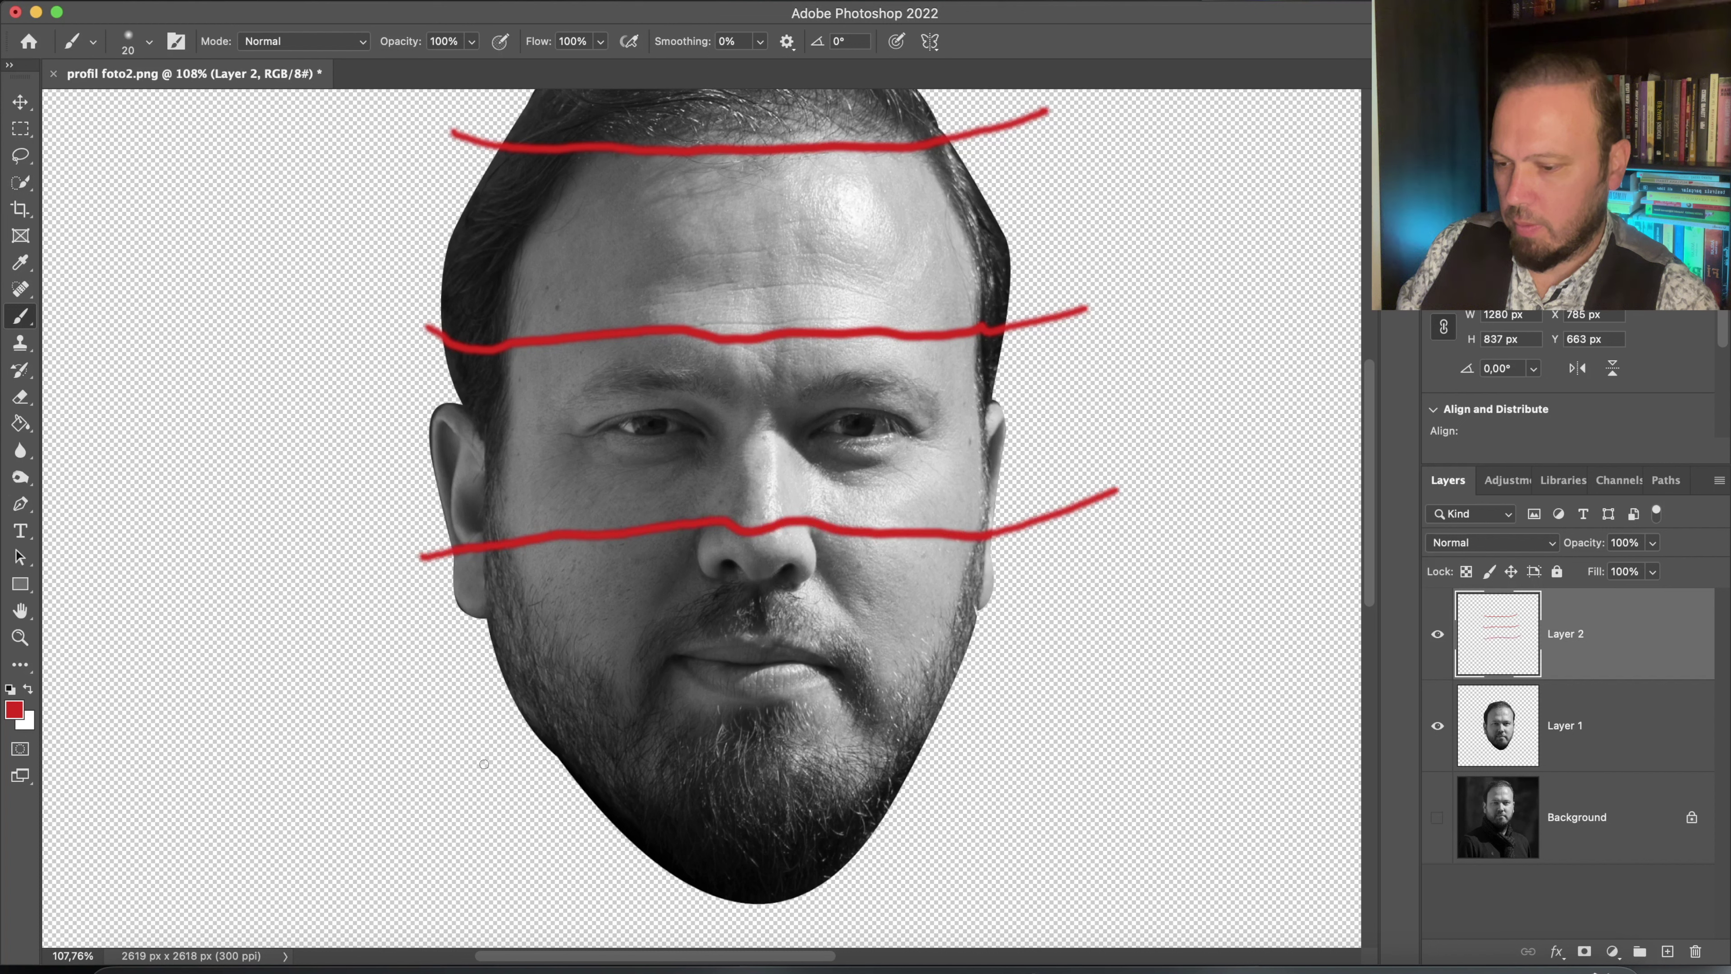
mouse_move(470, 735)
mouse_down()
mouse_move(858, 750)
mouse_move(1045, 727)
mouse_up()
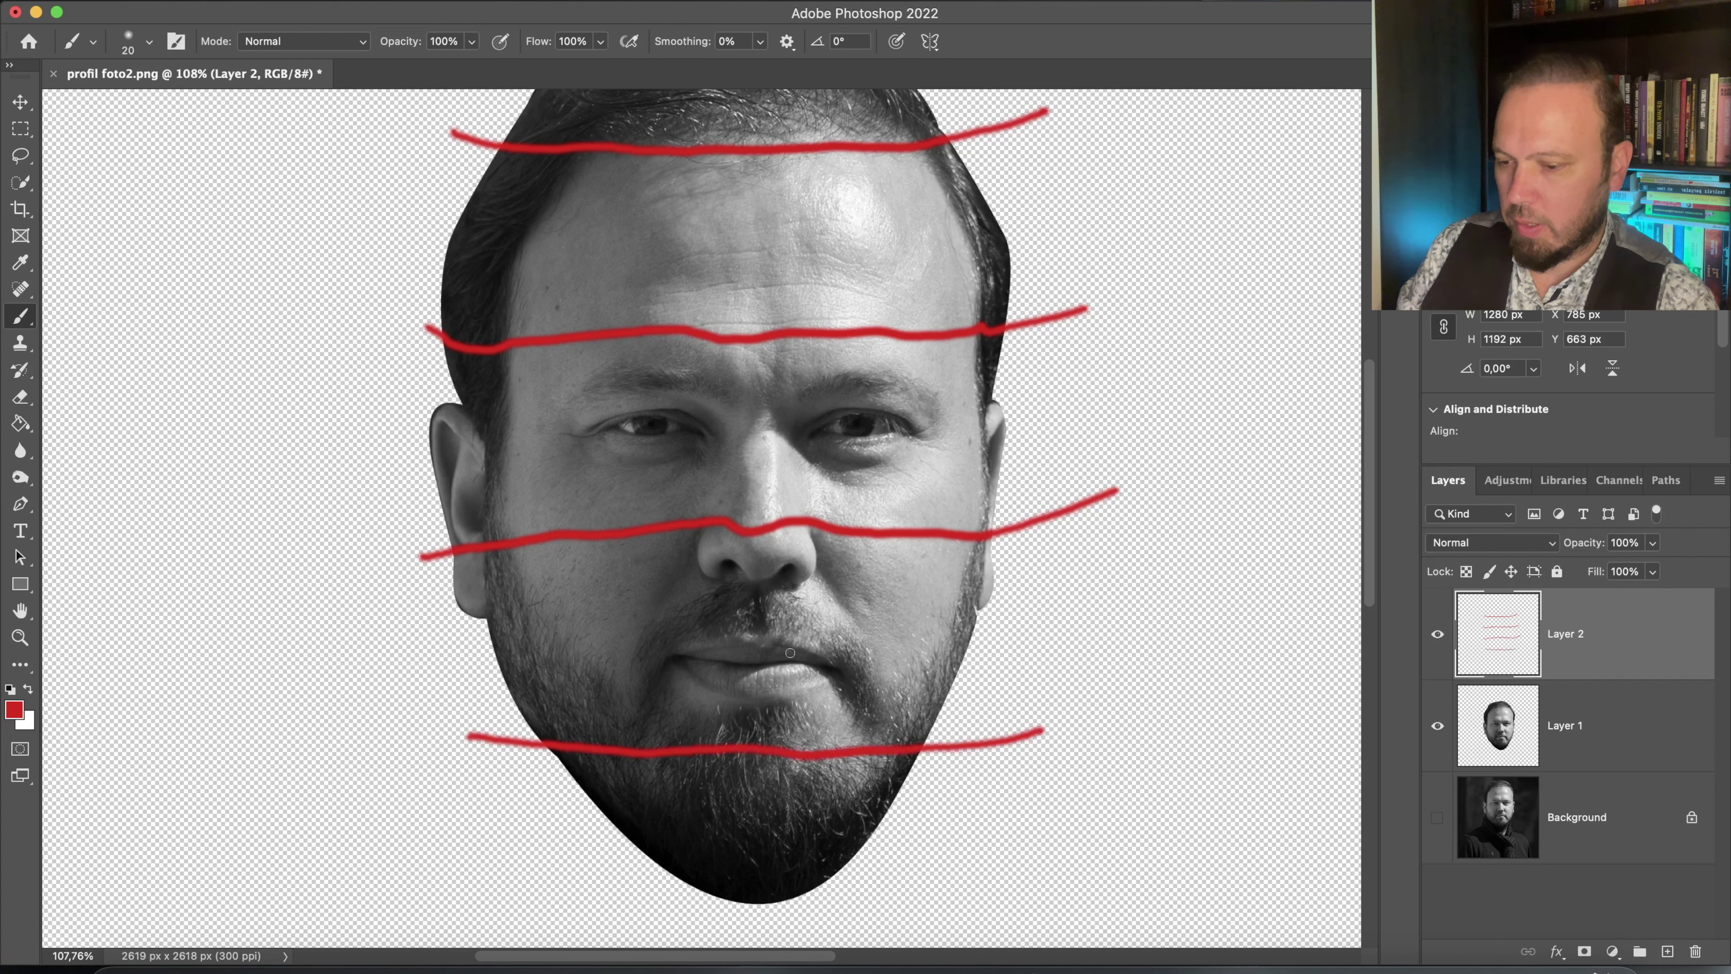
scroll(701, 520, down, 3)
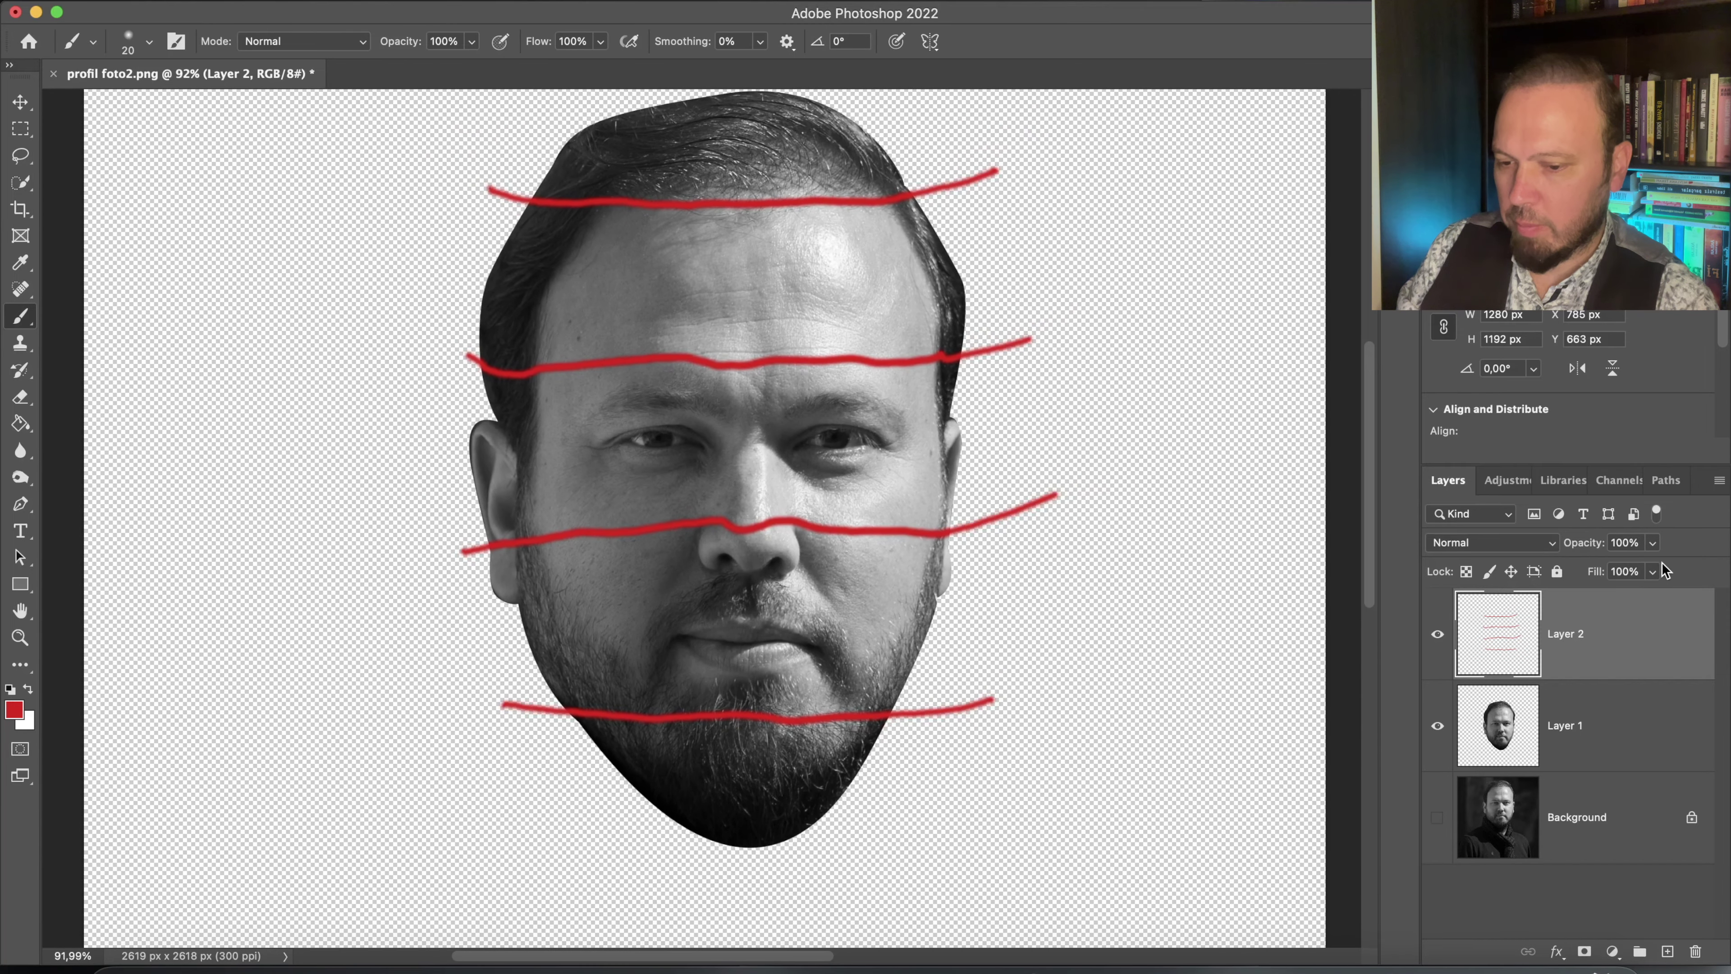
Fade Layer 2 to 43% opacity and select Layer 1
click(1652, 543)
drag(1658, 566, 1599, 572)
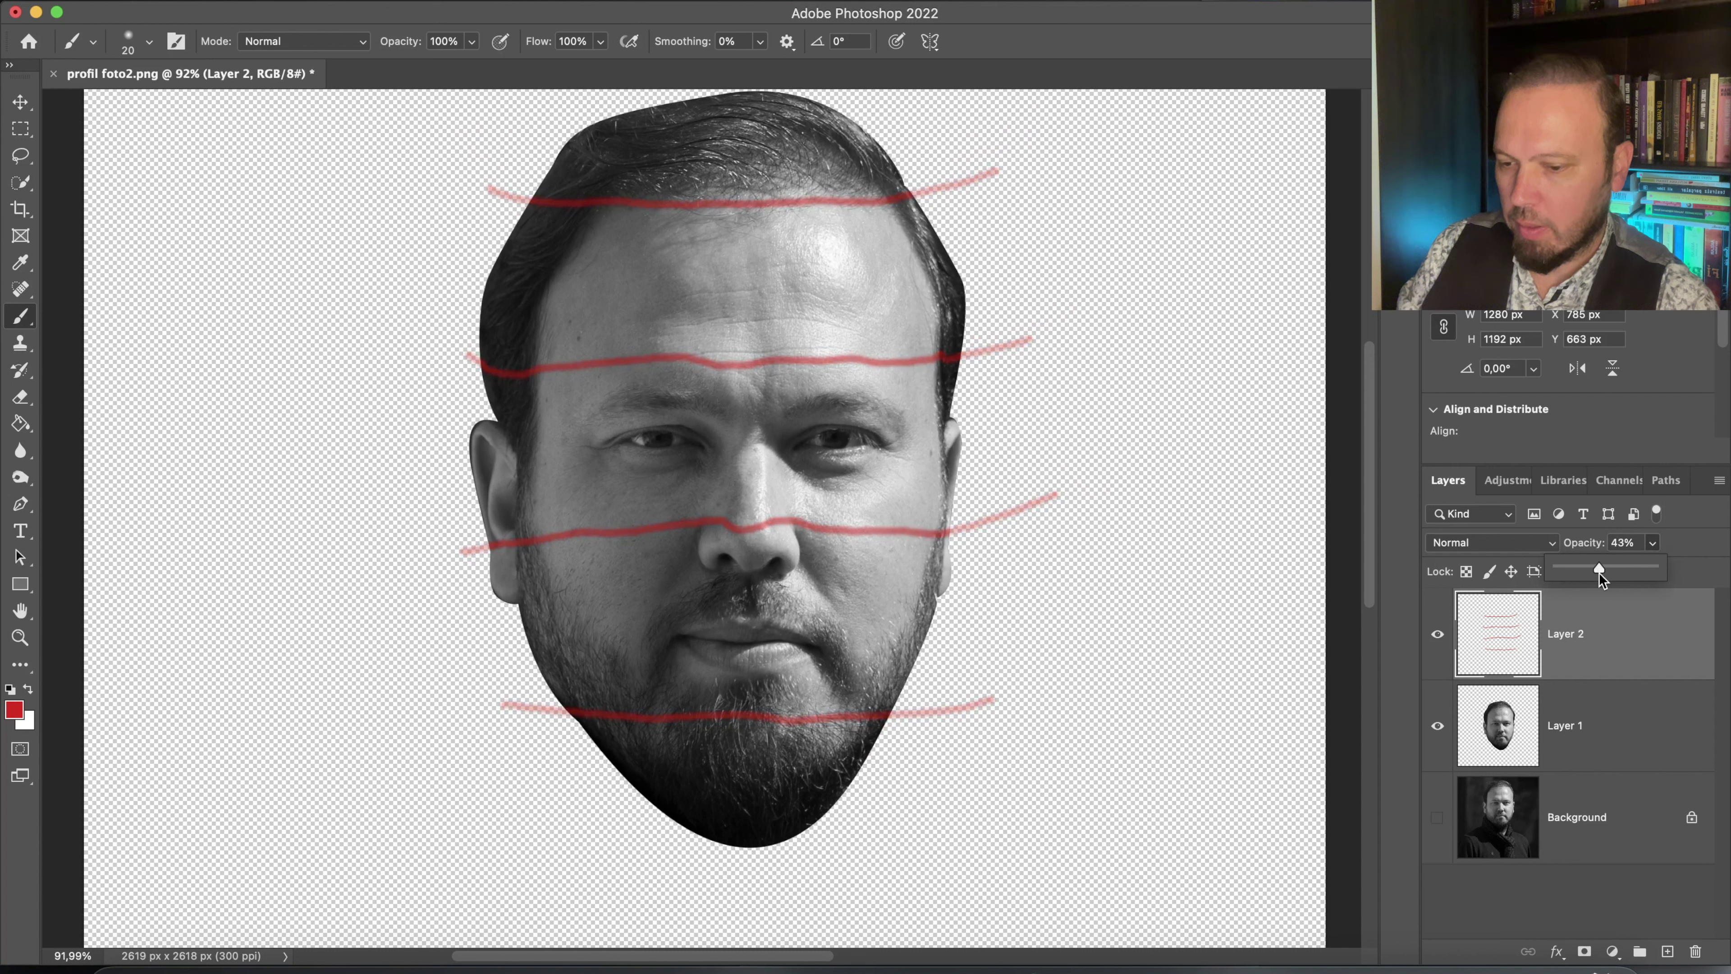
click(1485, 742)
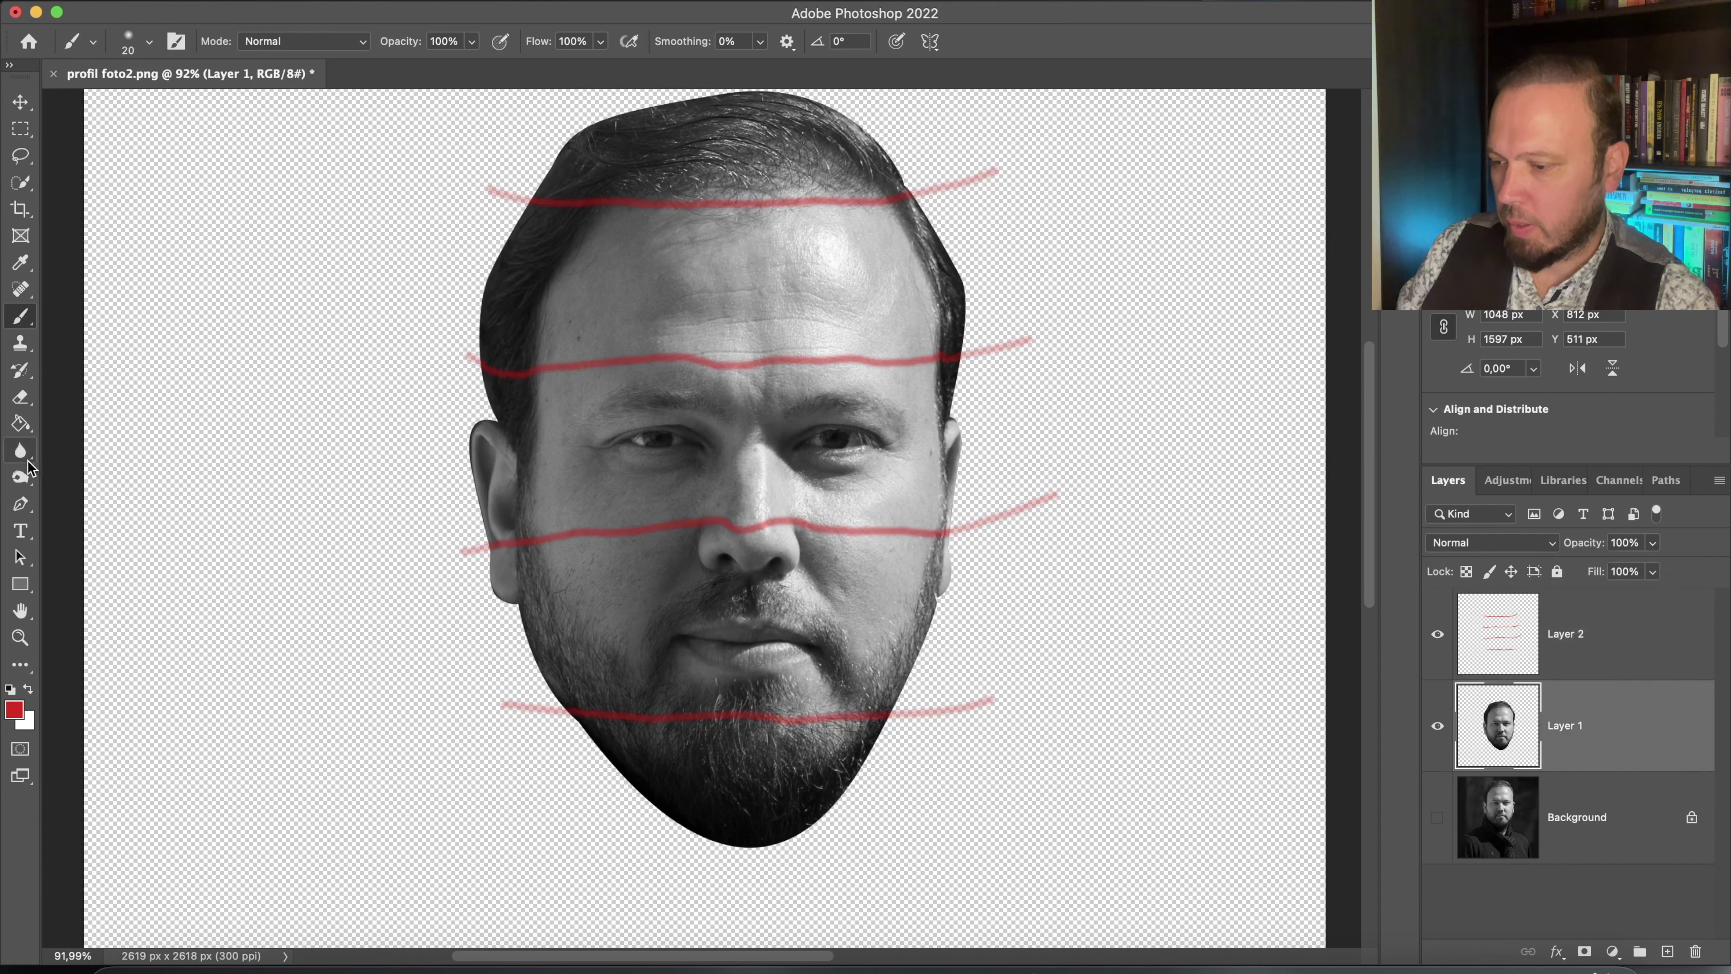
Draw a closed Pen path around the chin strip below the bottom guide line
click(21, 507)
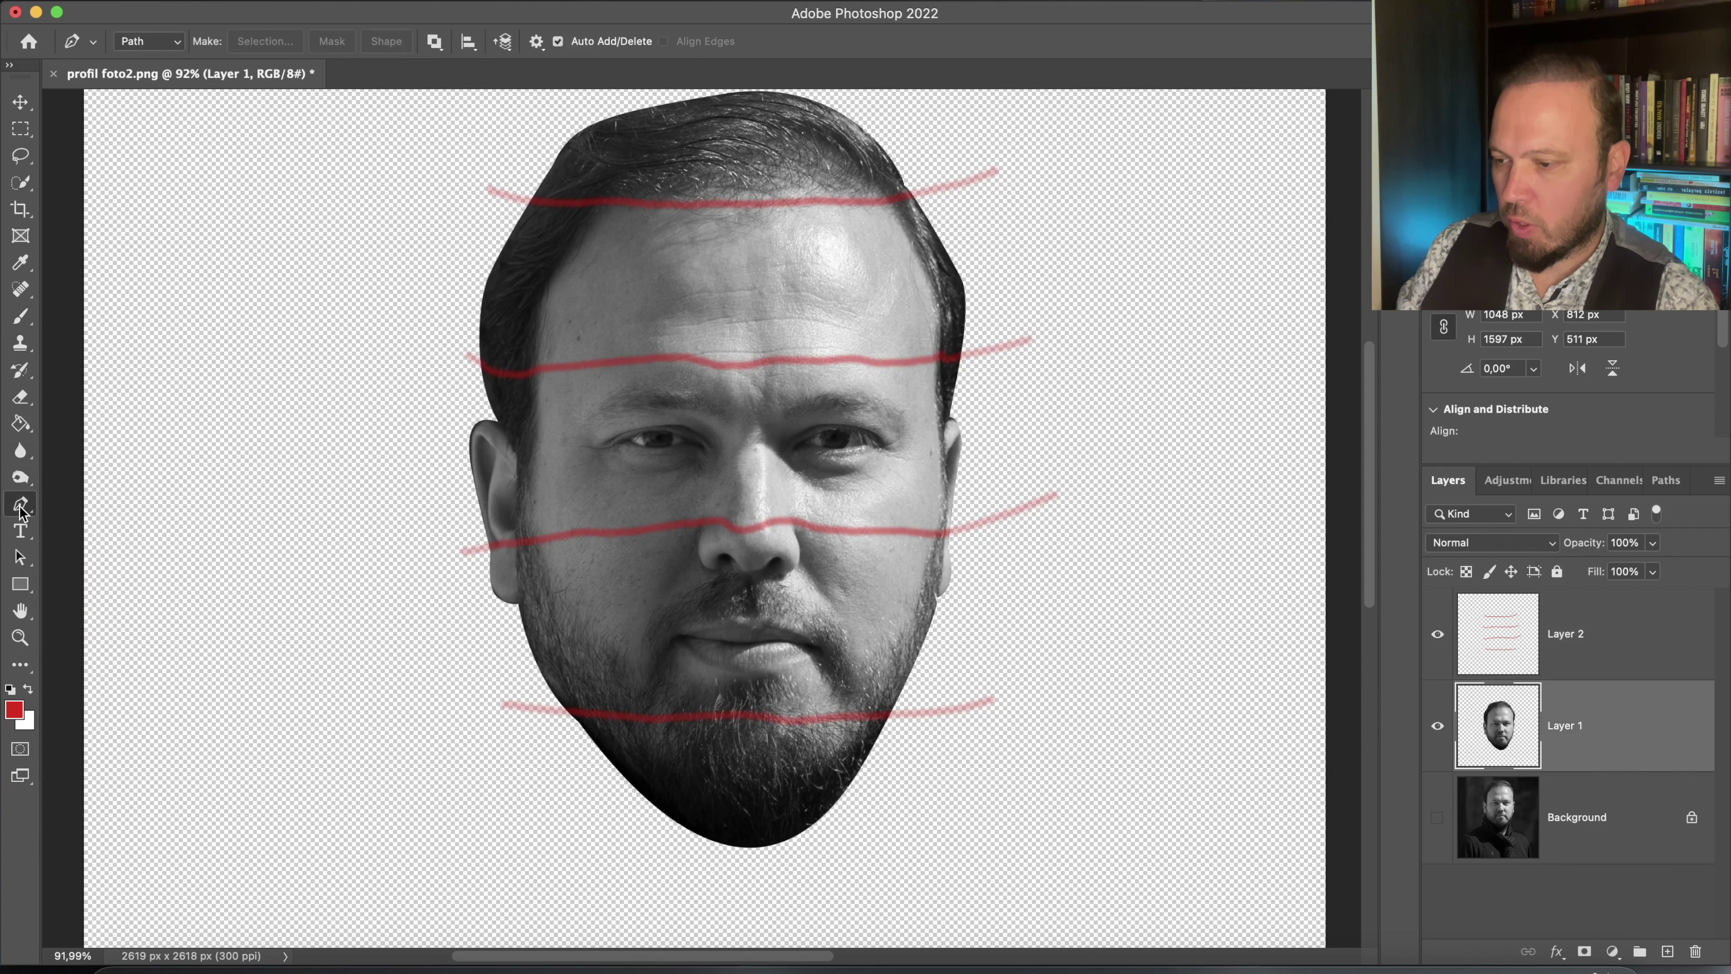
scroll(617, 417, up, 1)
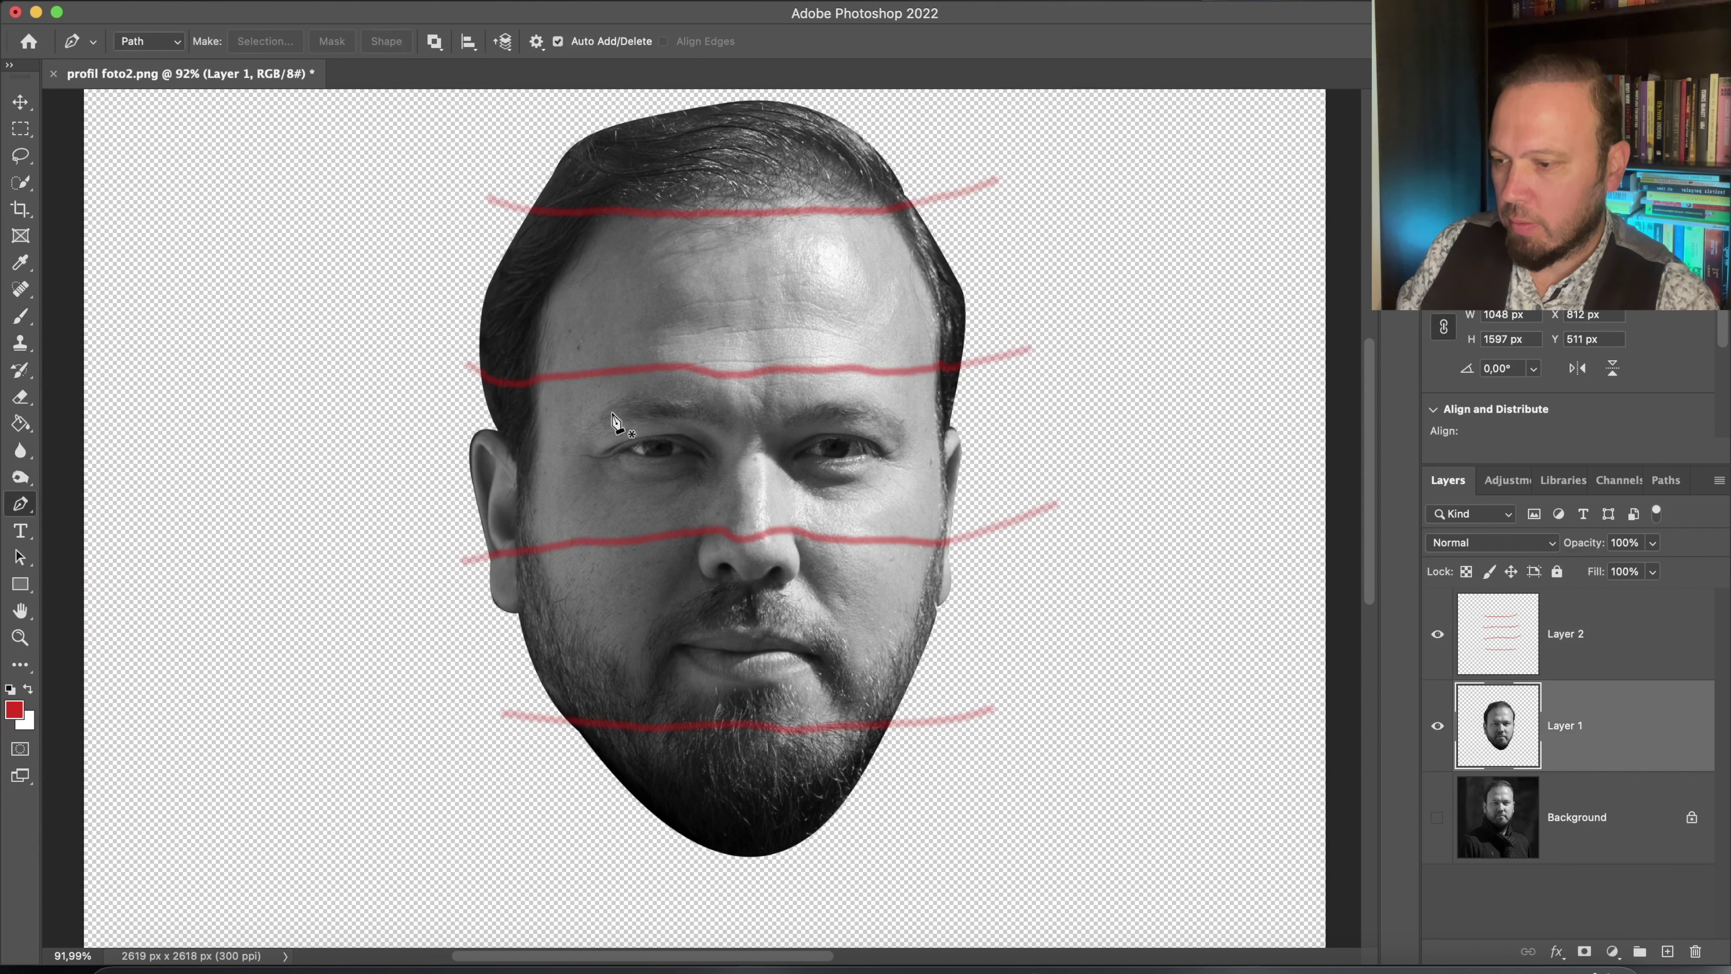
scroll(617, 418, up, 3)
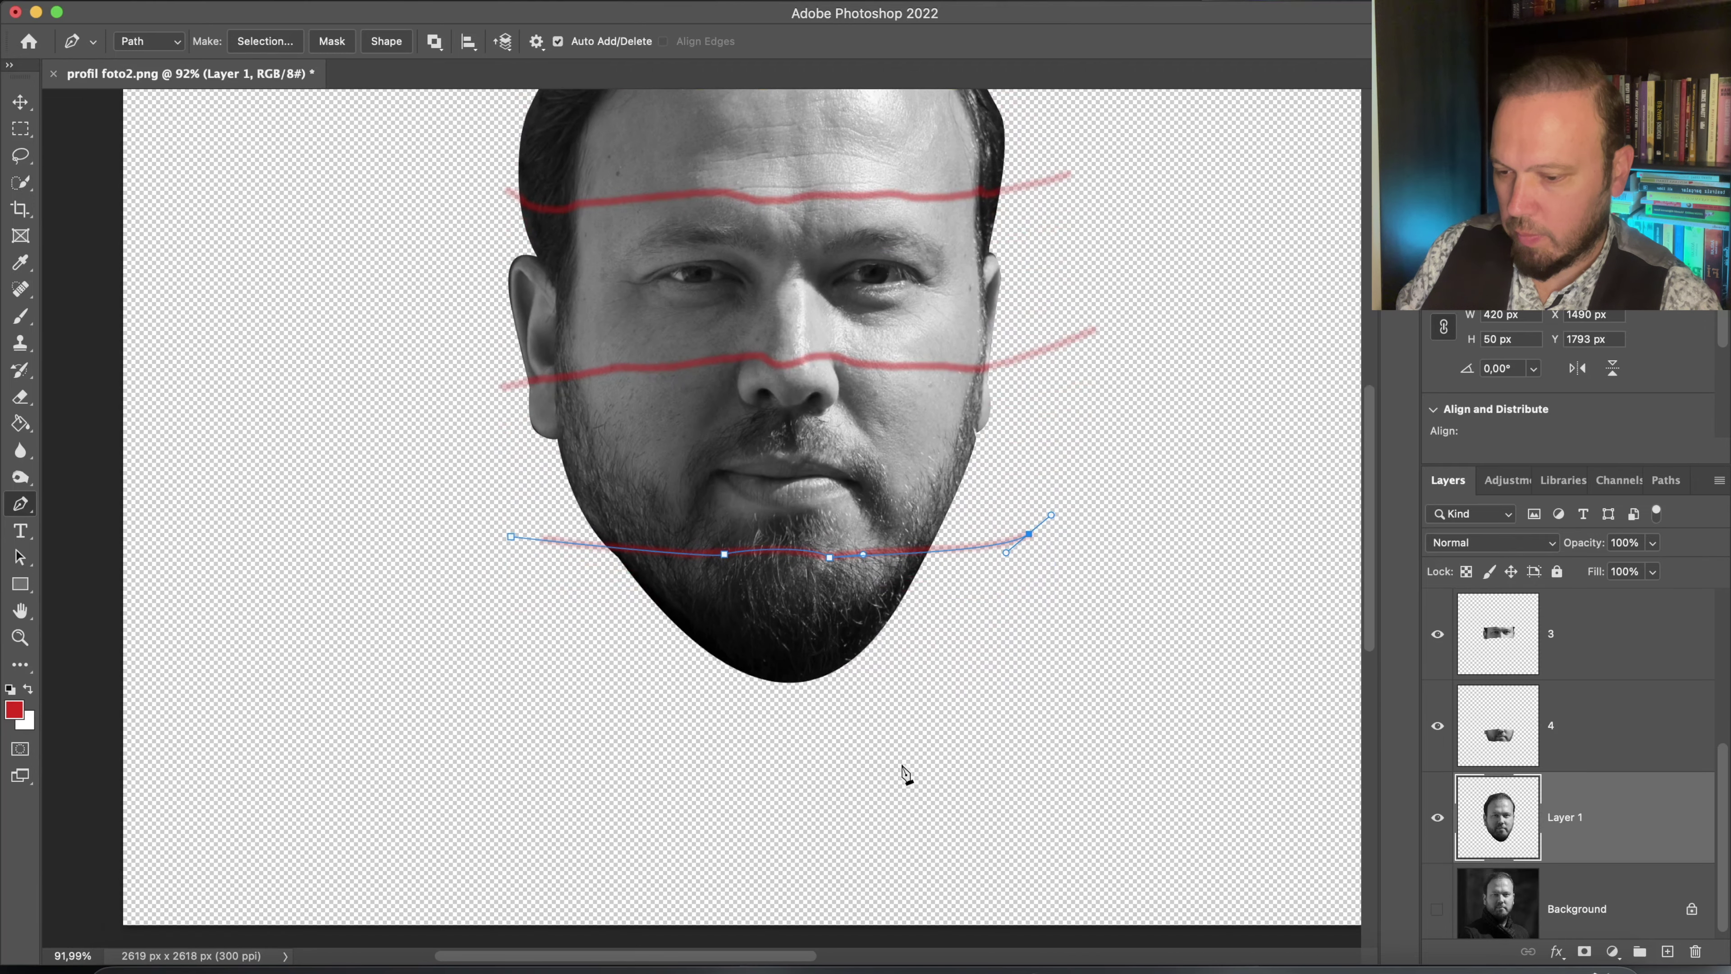
click(886, 766)
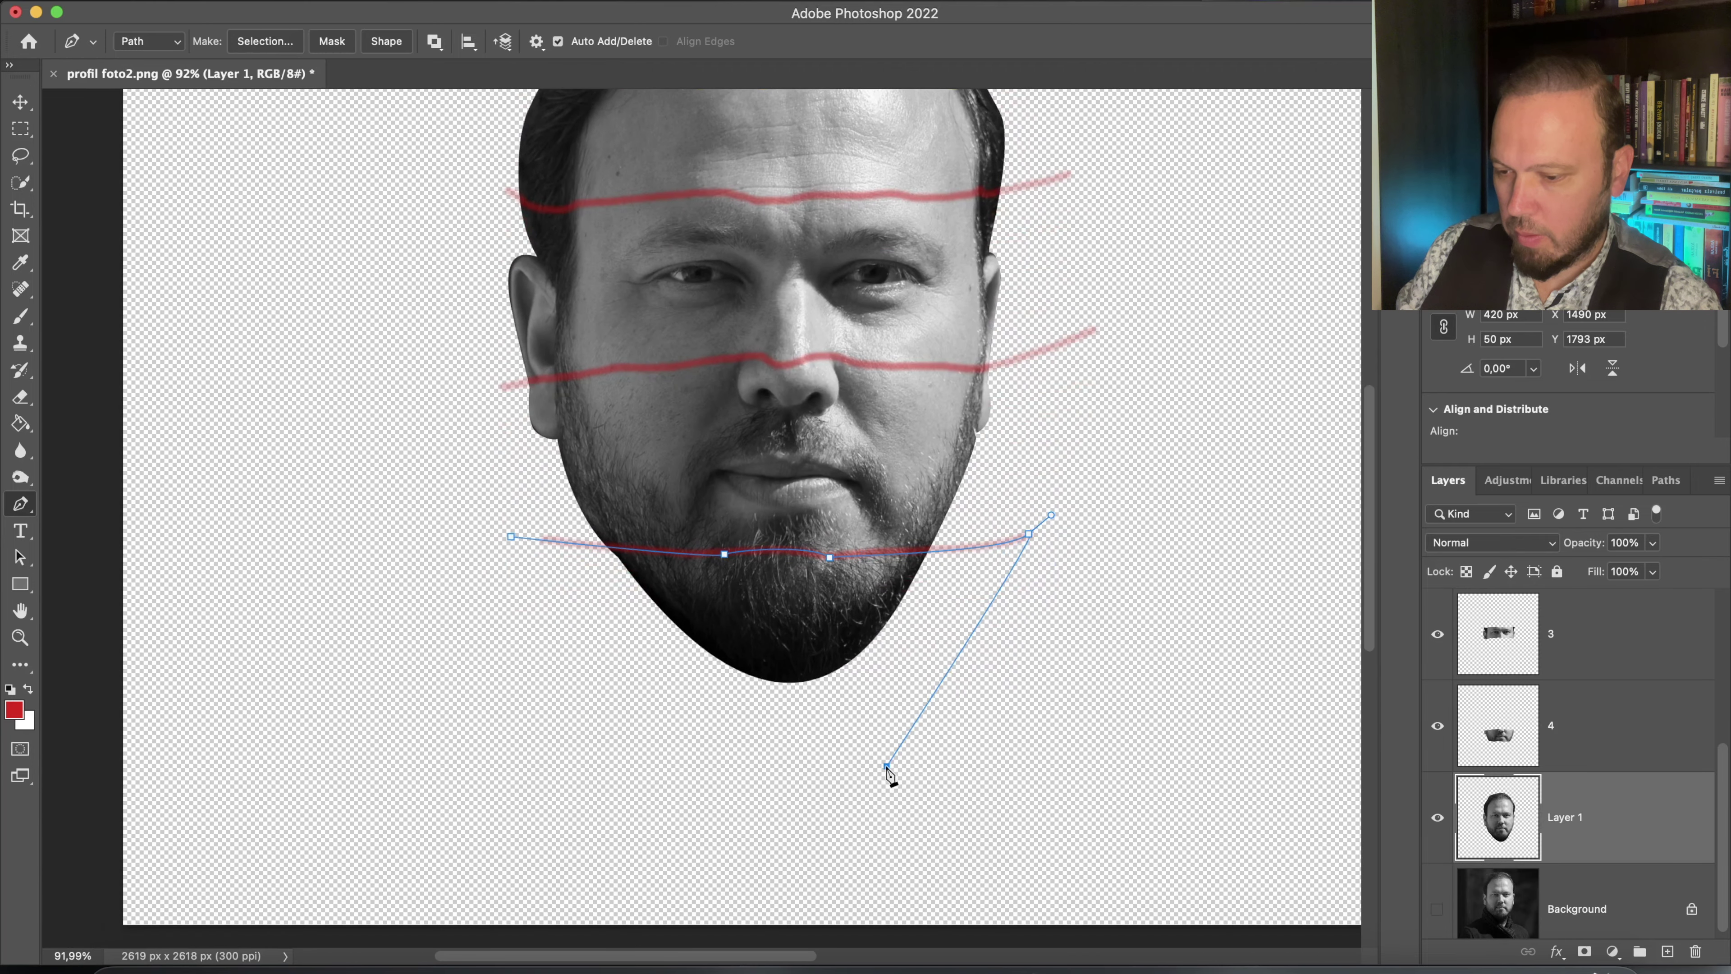
click(648, 745)
click(511, 537)
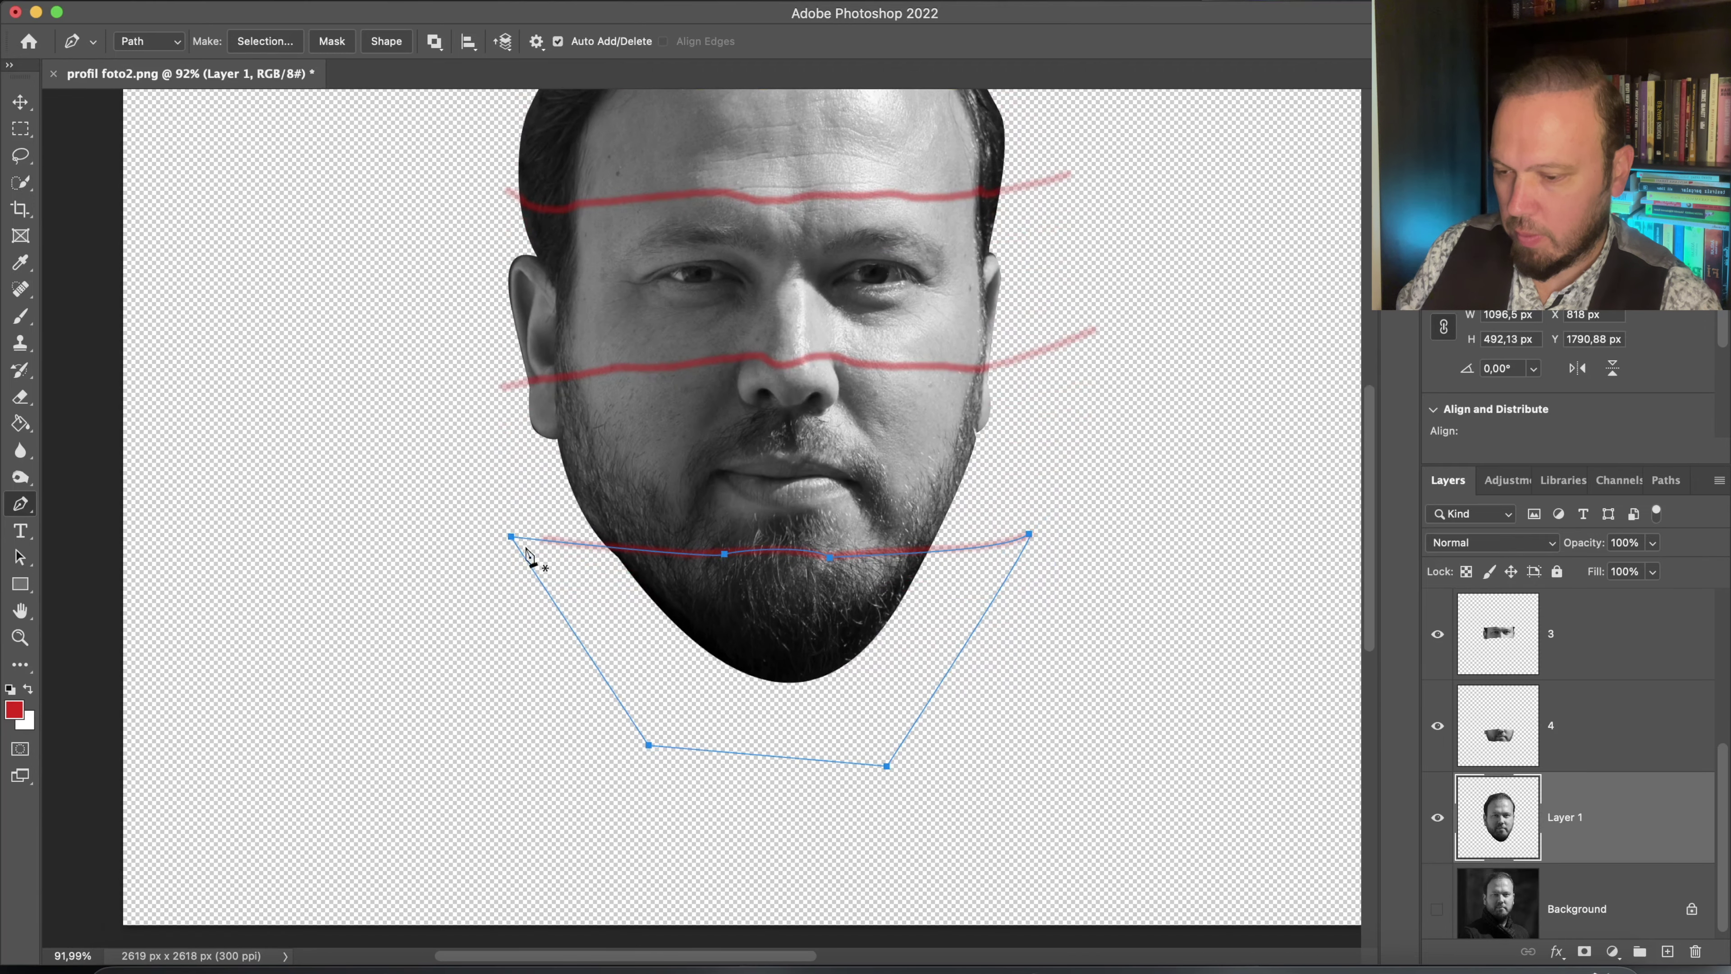
right_click(701, 632)
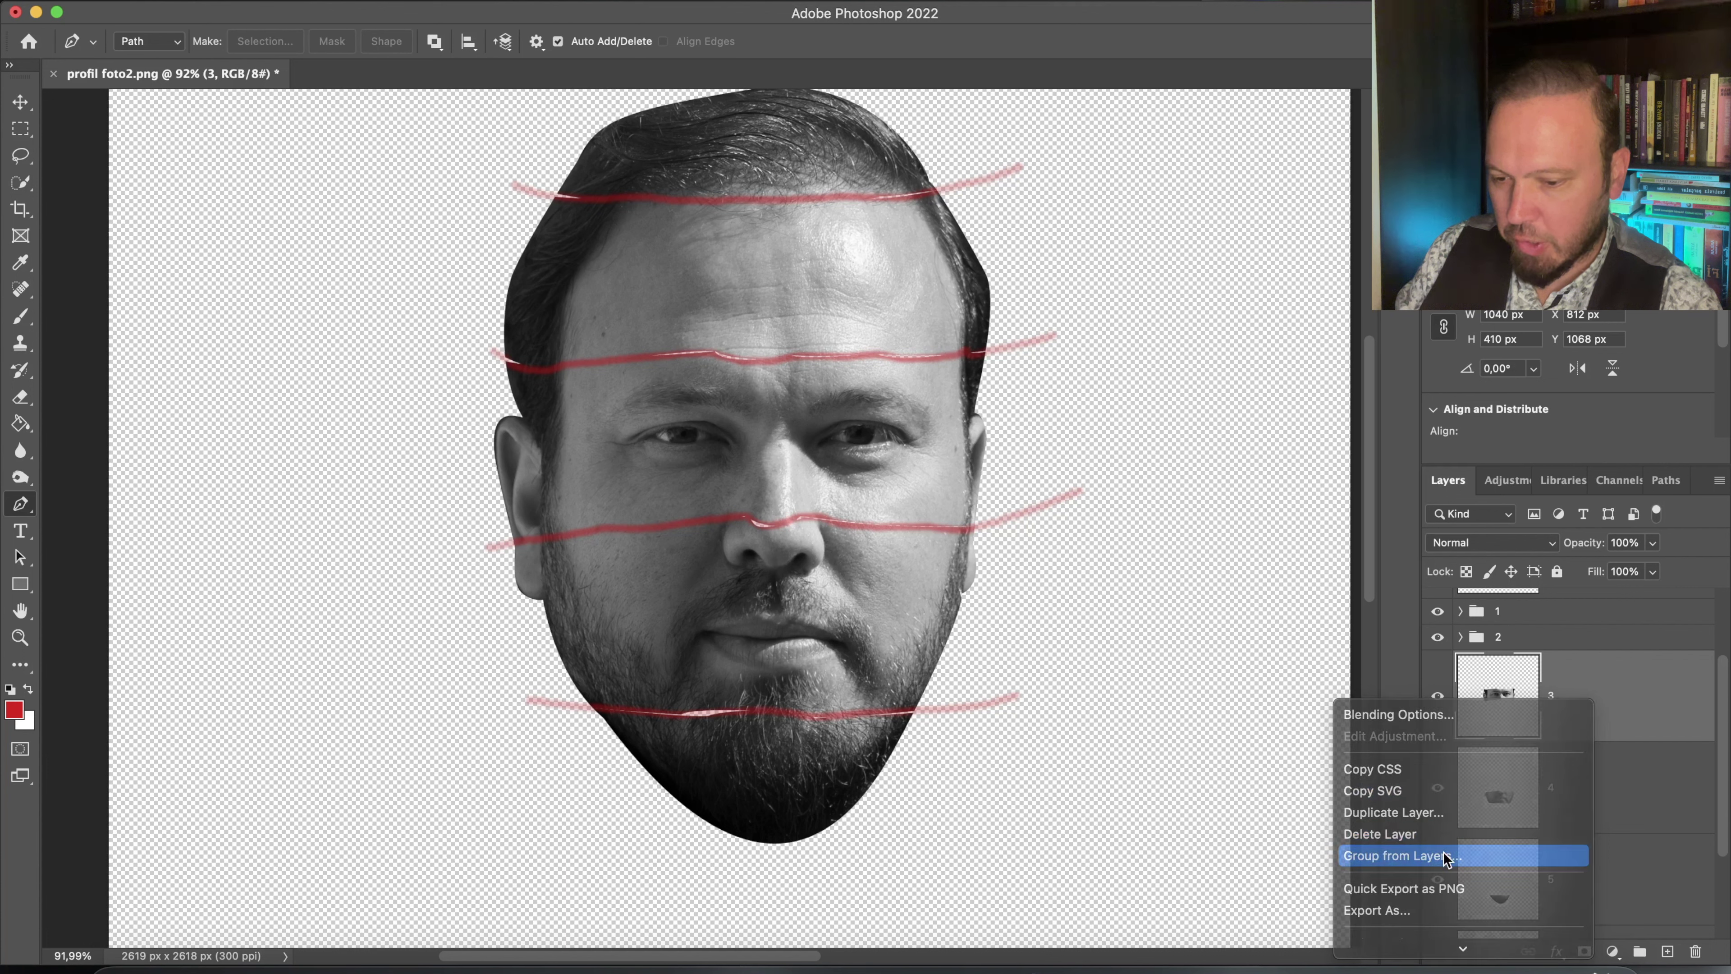
Put slices 3 and 4 into their own groups named 3 and 4
click(1445, 857)
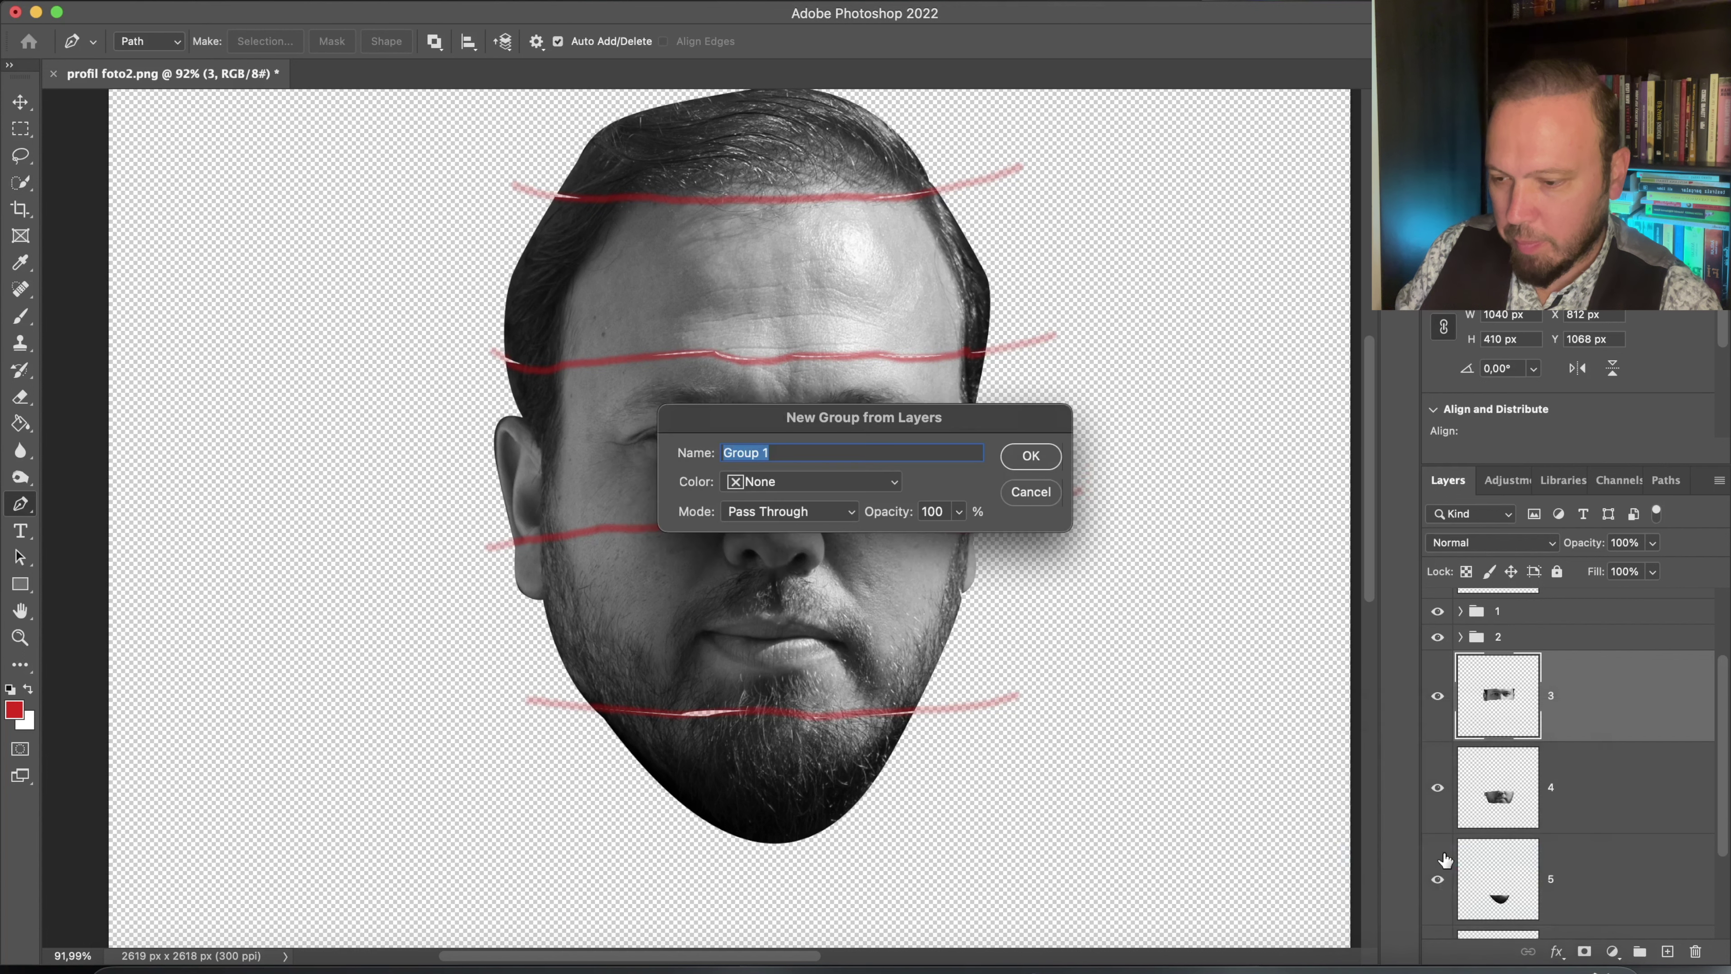
text(3)
key(Return)
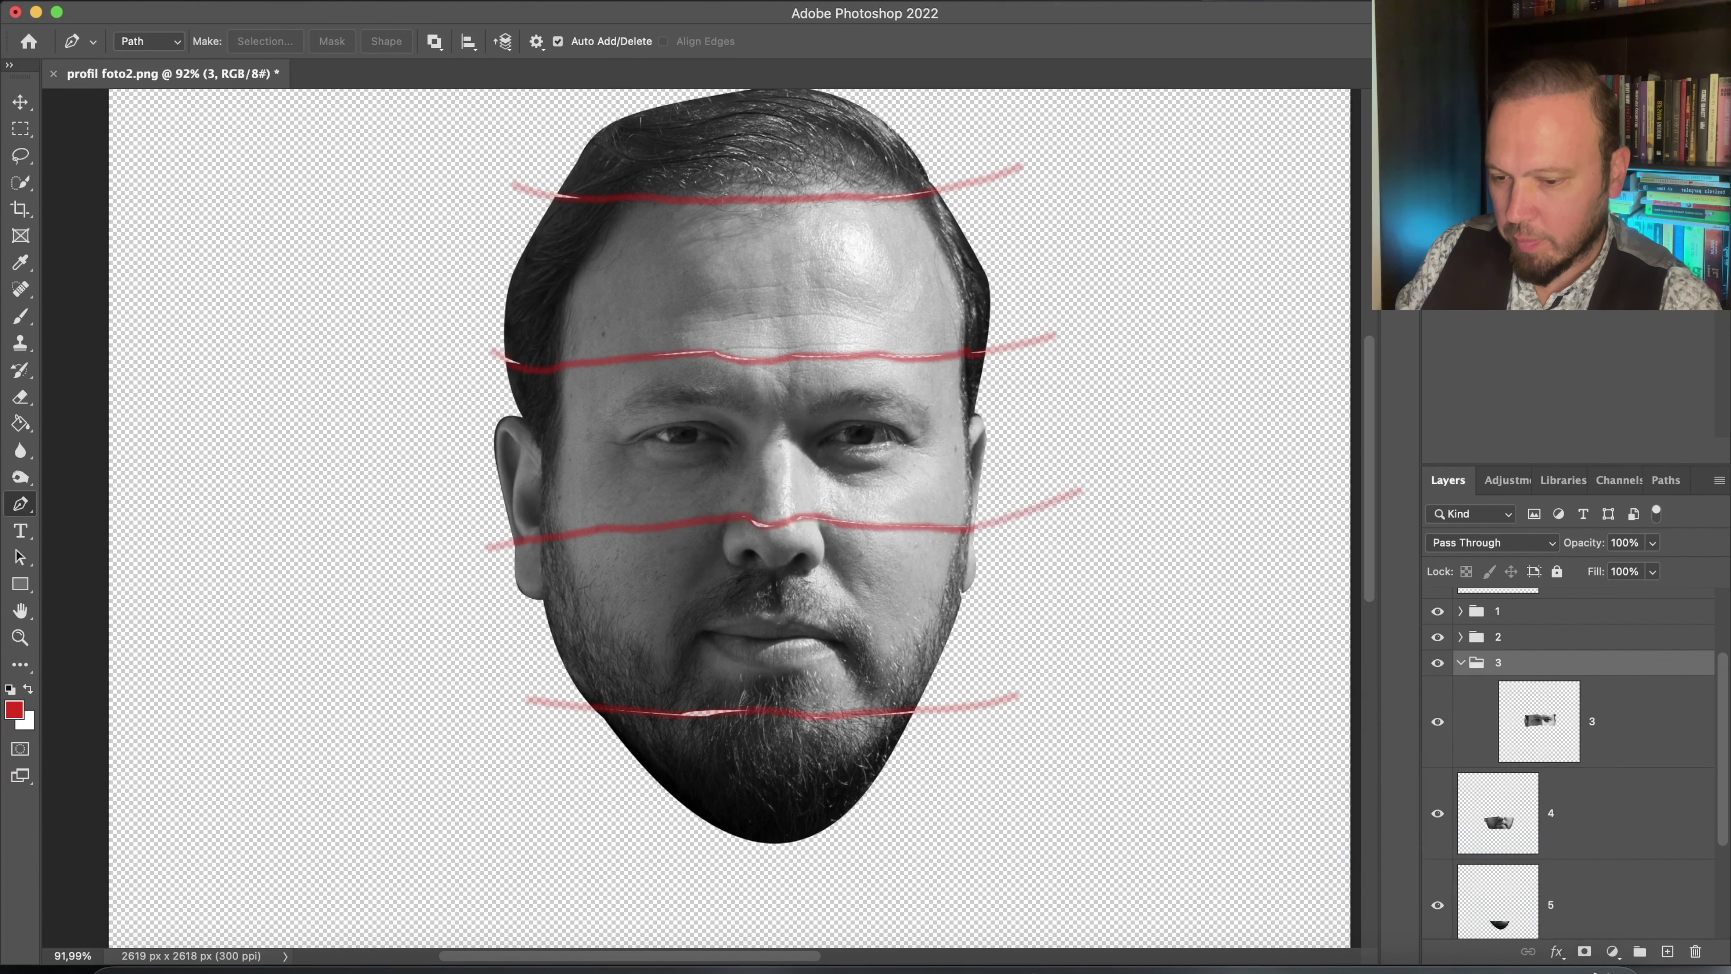
click(1460, 662)
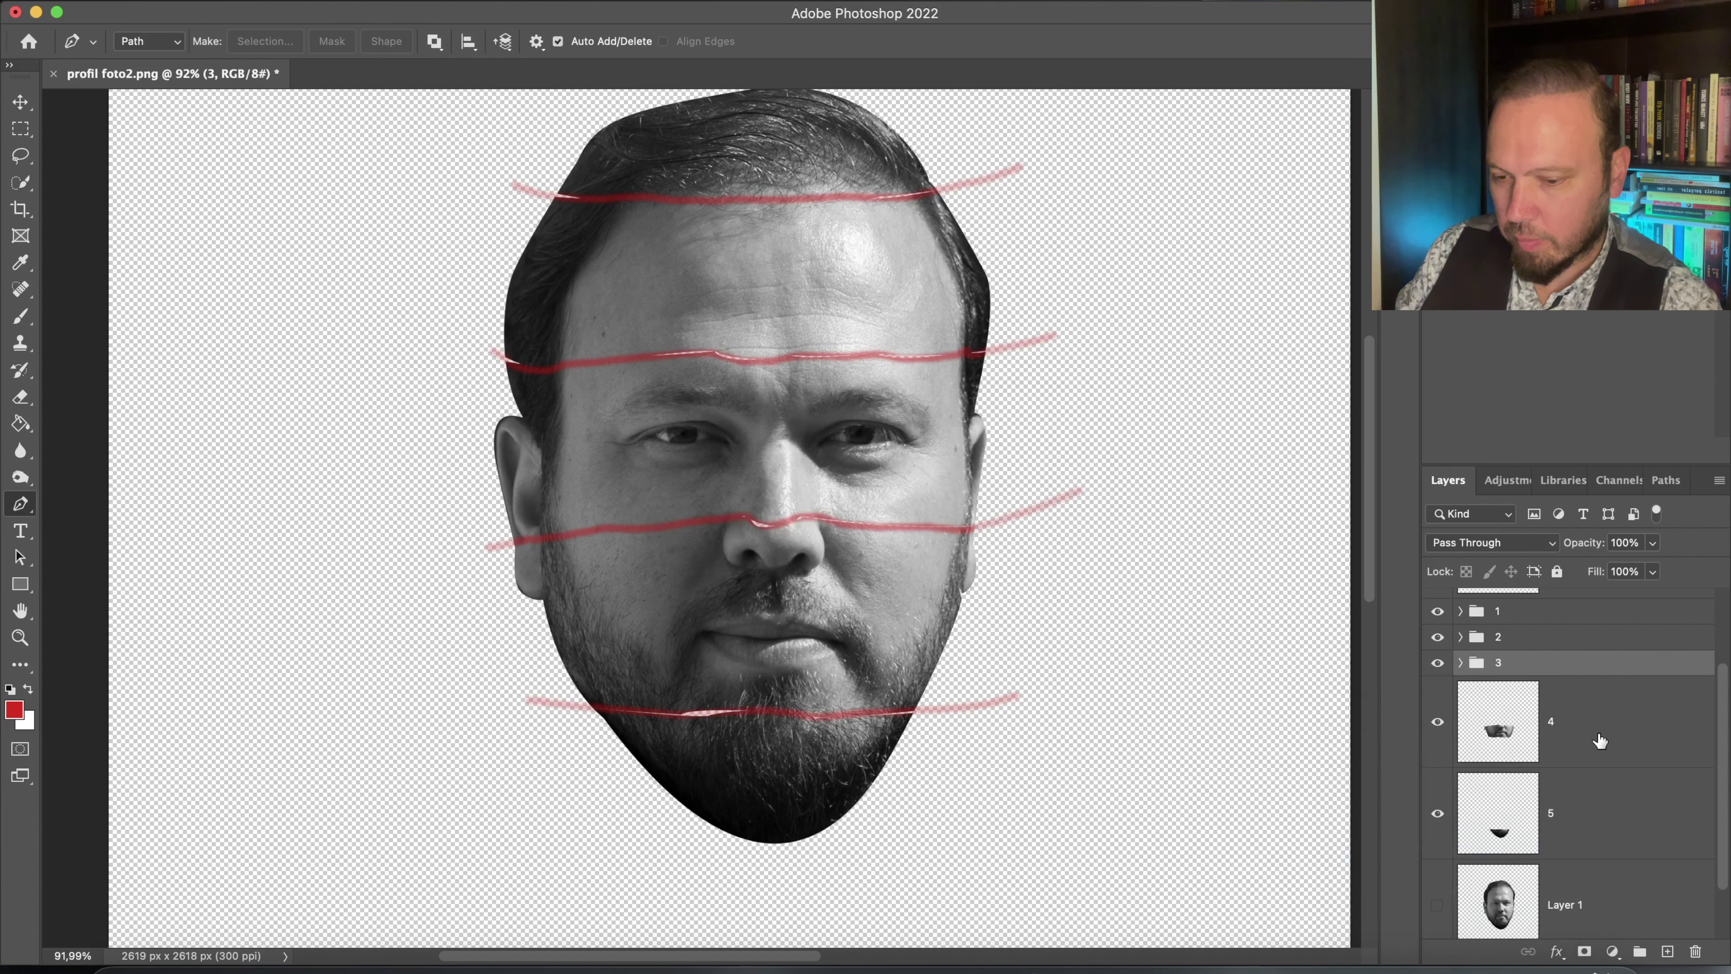
right_click(1618, 741)
click(1650, 853)
text(4)
key(Return)
Group slice 5 as group 5, collapse it, and hide the red guide layer
right_click(1568, 747)
click(1509, 905)
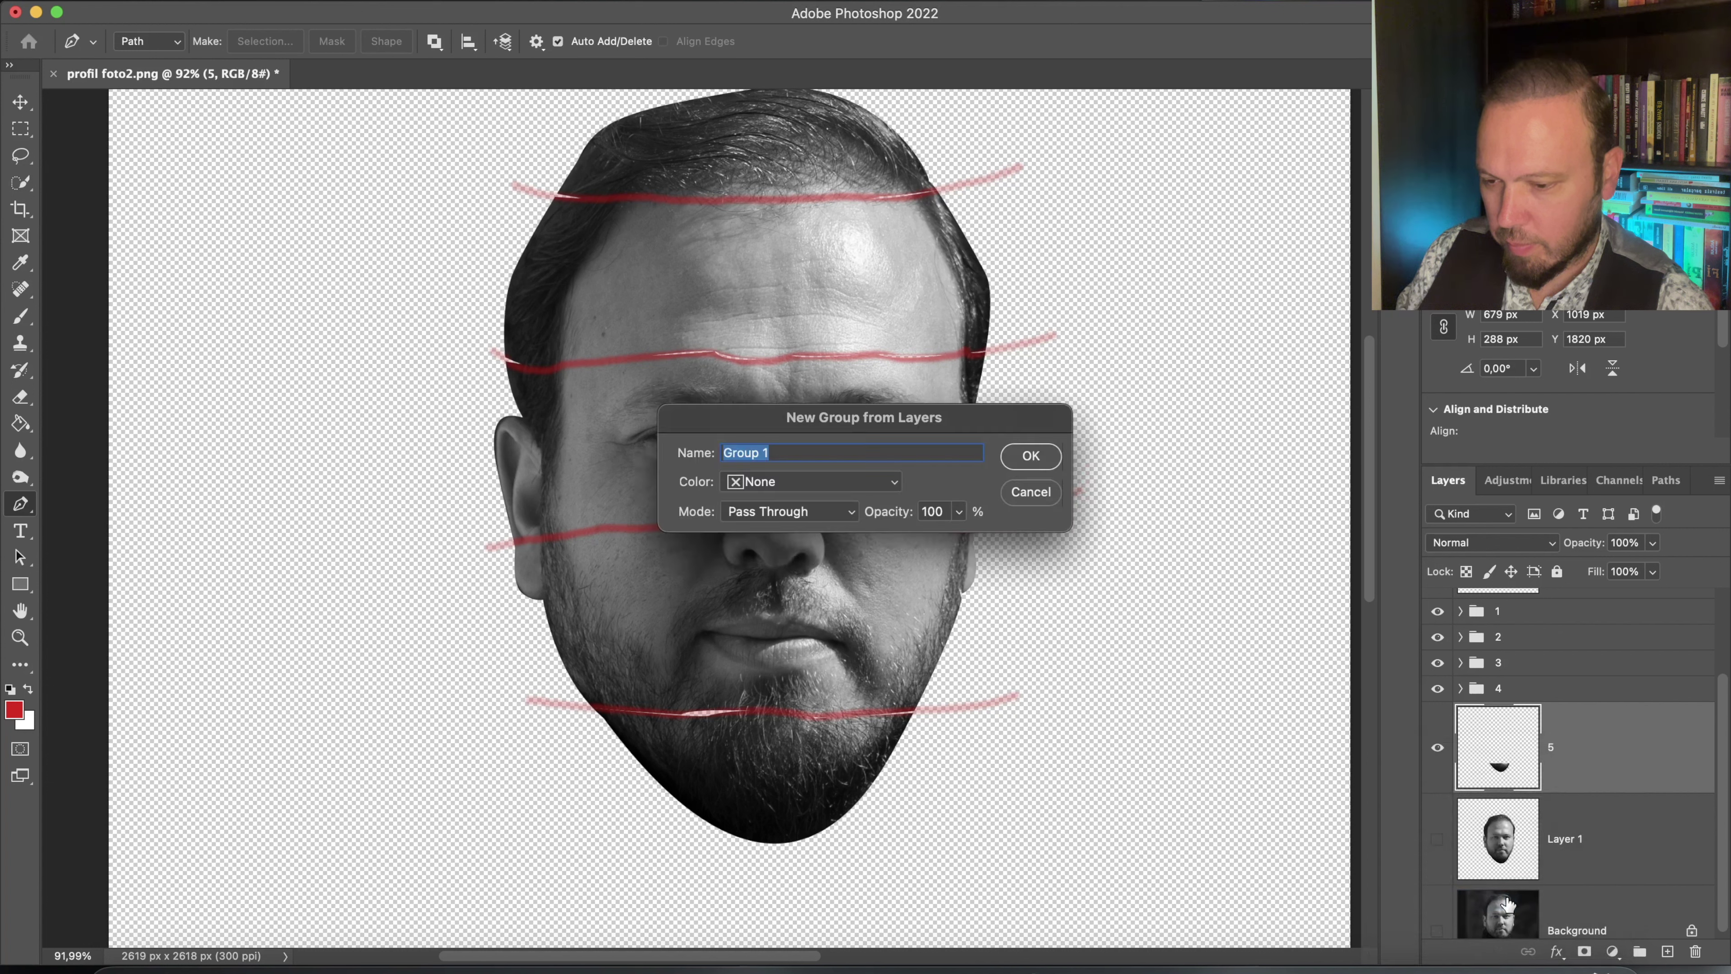
text(5)
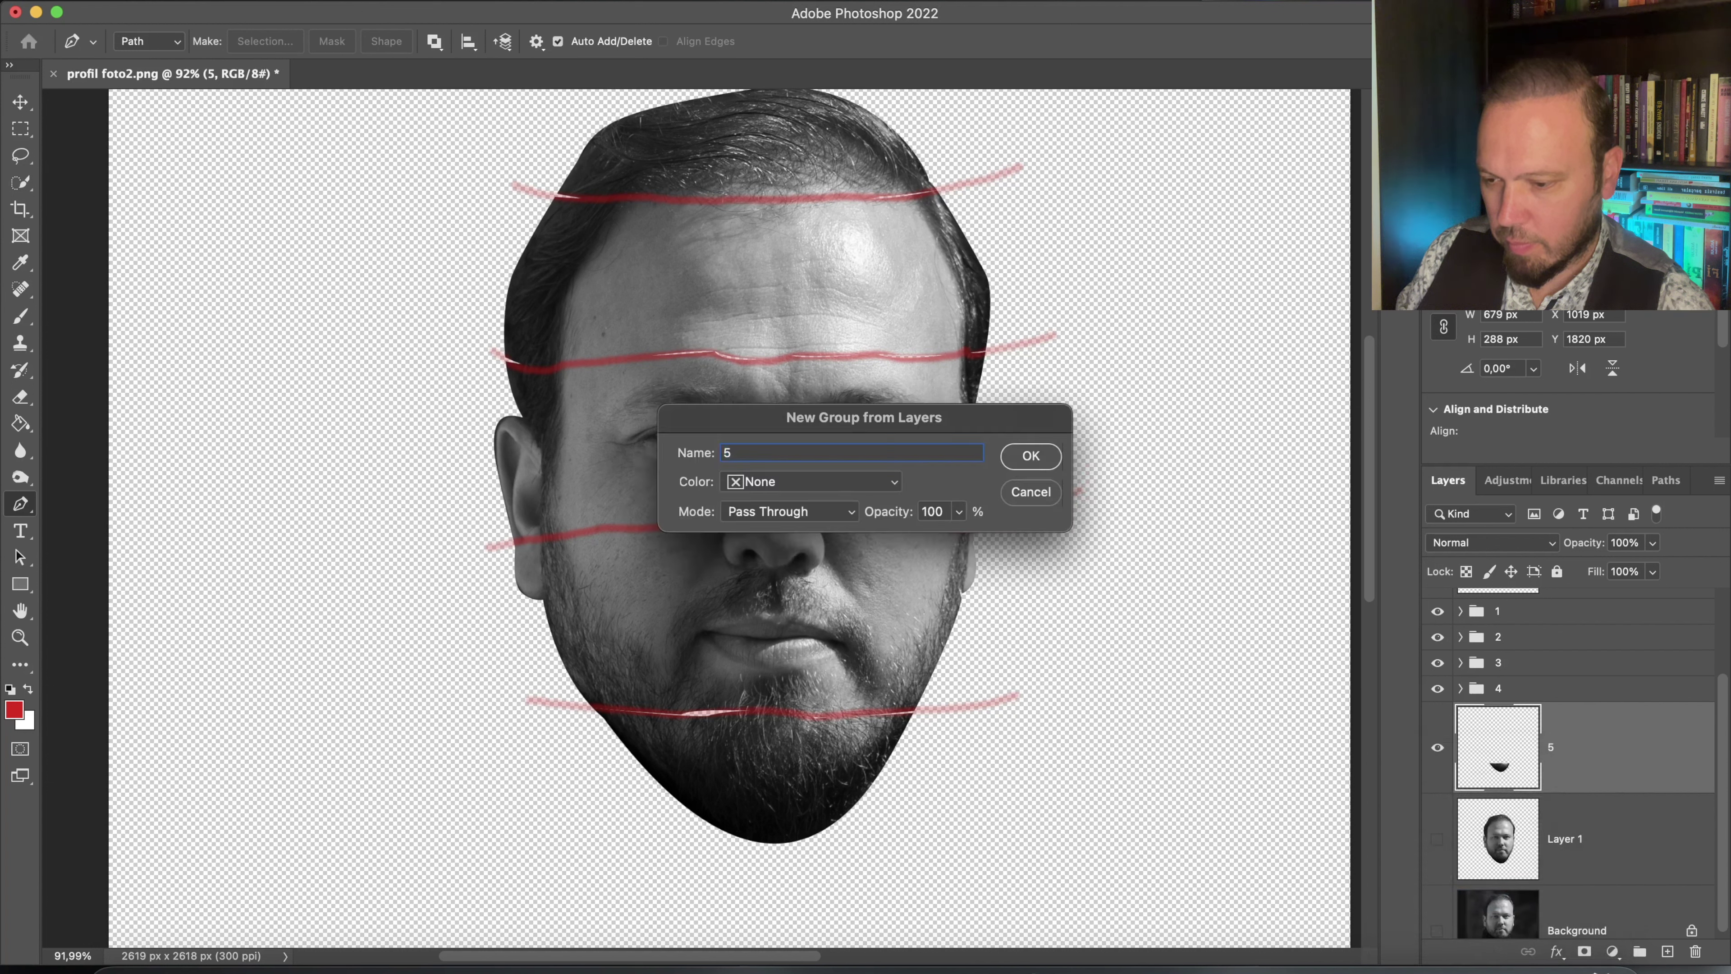
key(Return)
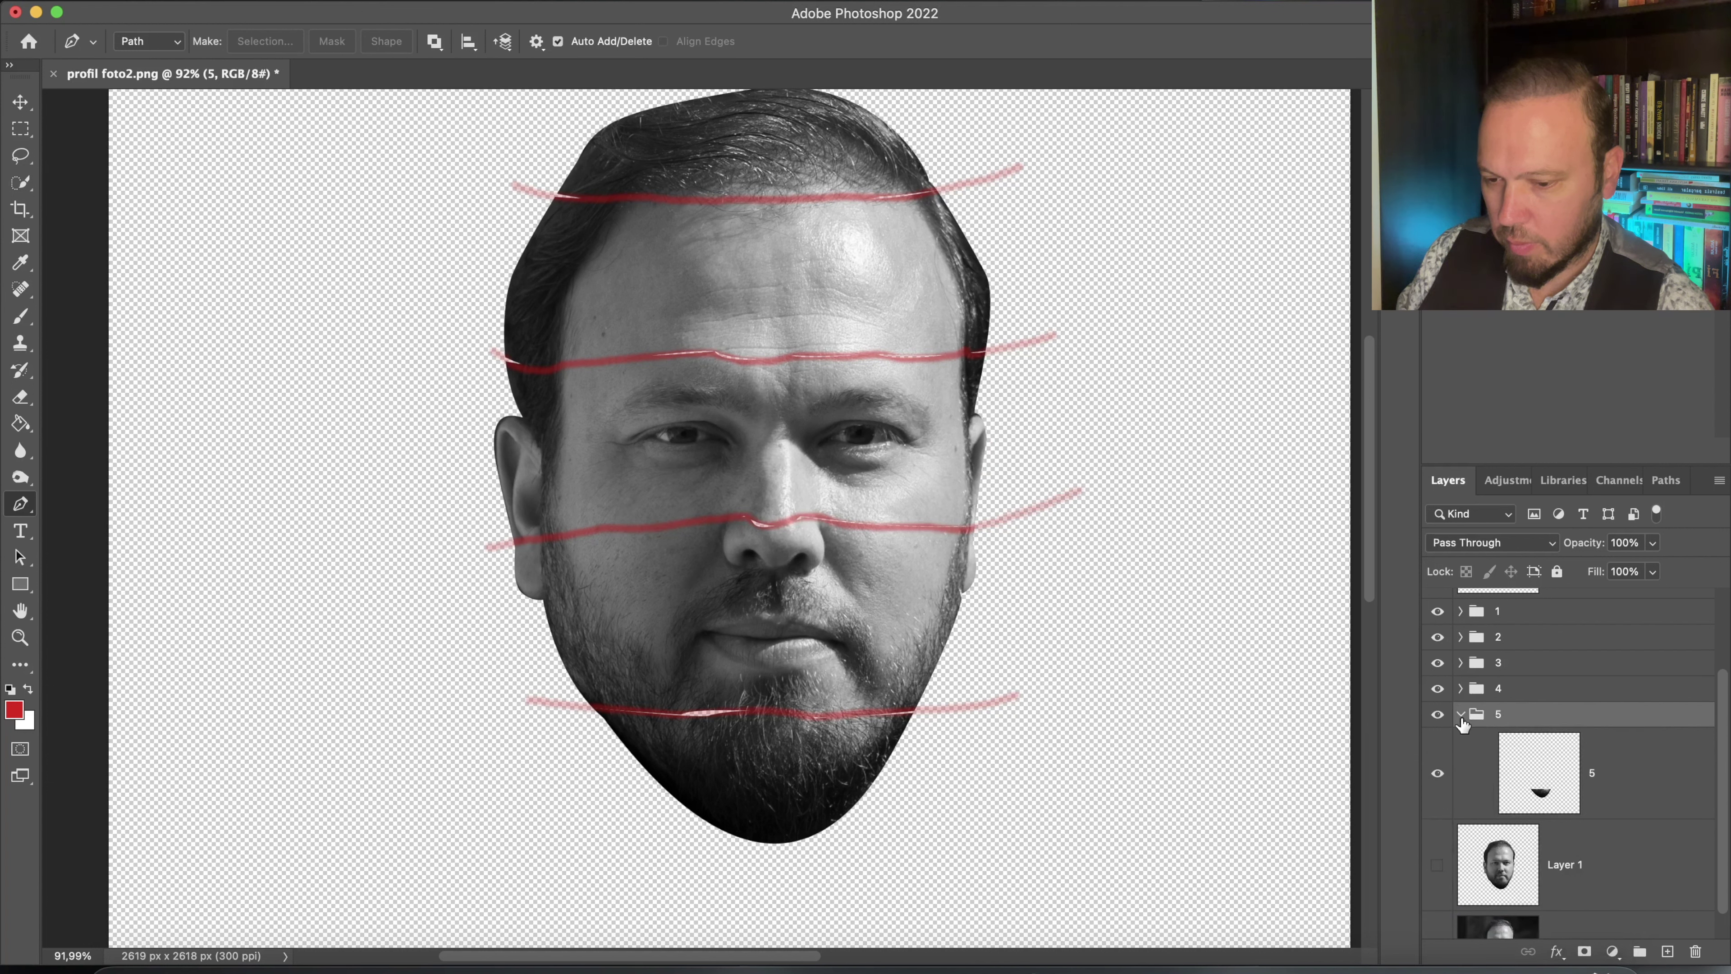
click(1461, 715)
click(1437, 619)
Raise the hair and forehead slices, drop the chin slice about 305 px, add empty Layer 3
scroll(743, 444, down, 3)
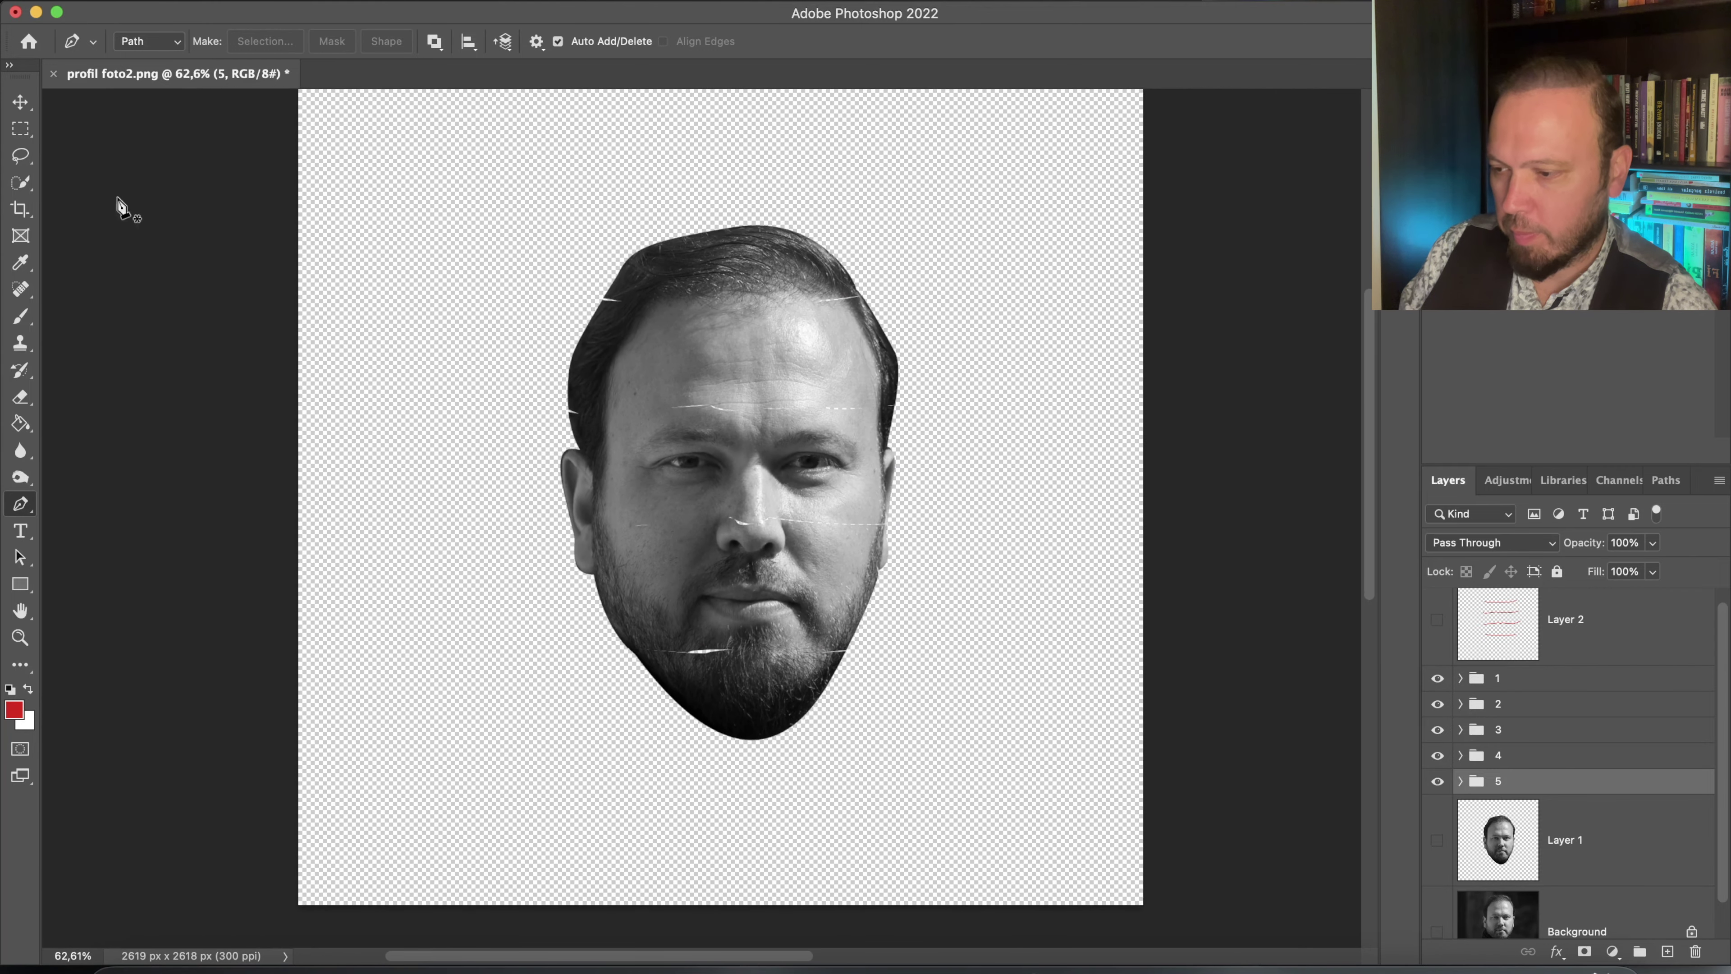
click(21, 101)
drag(726, 273, 731, 176)
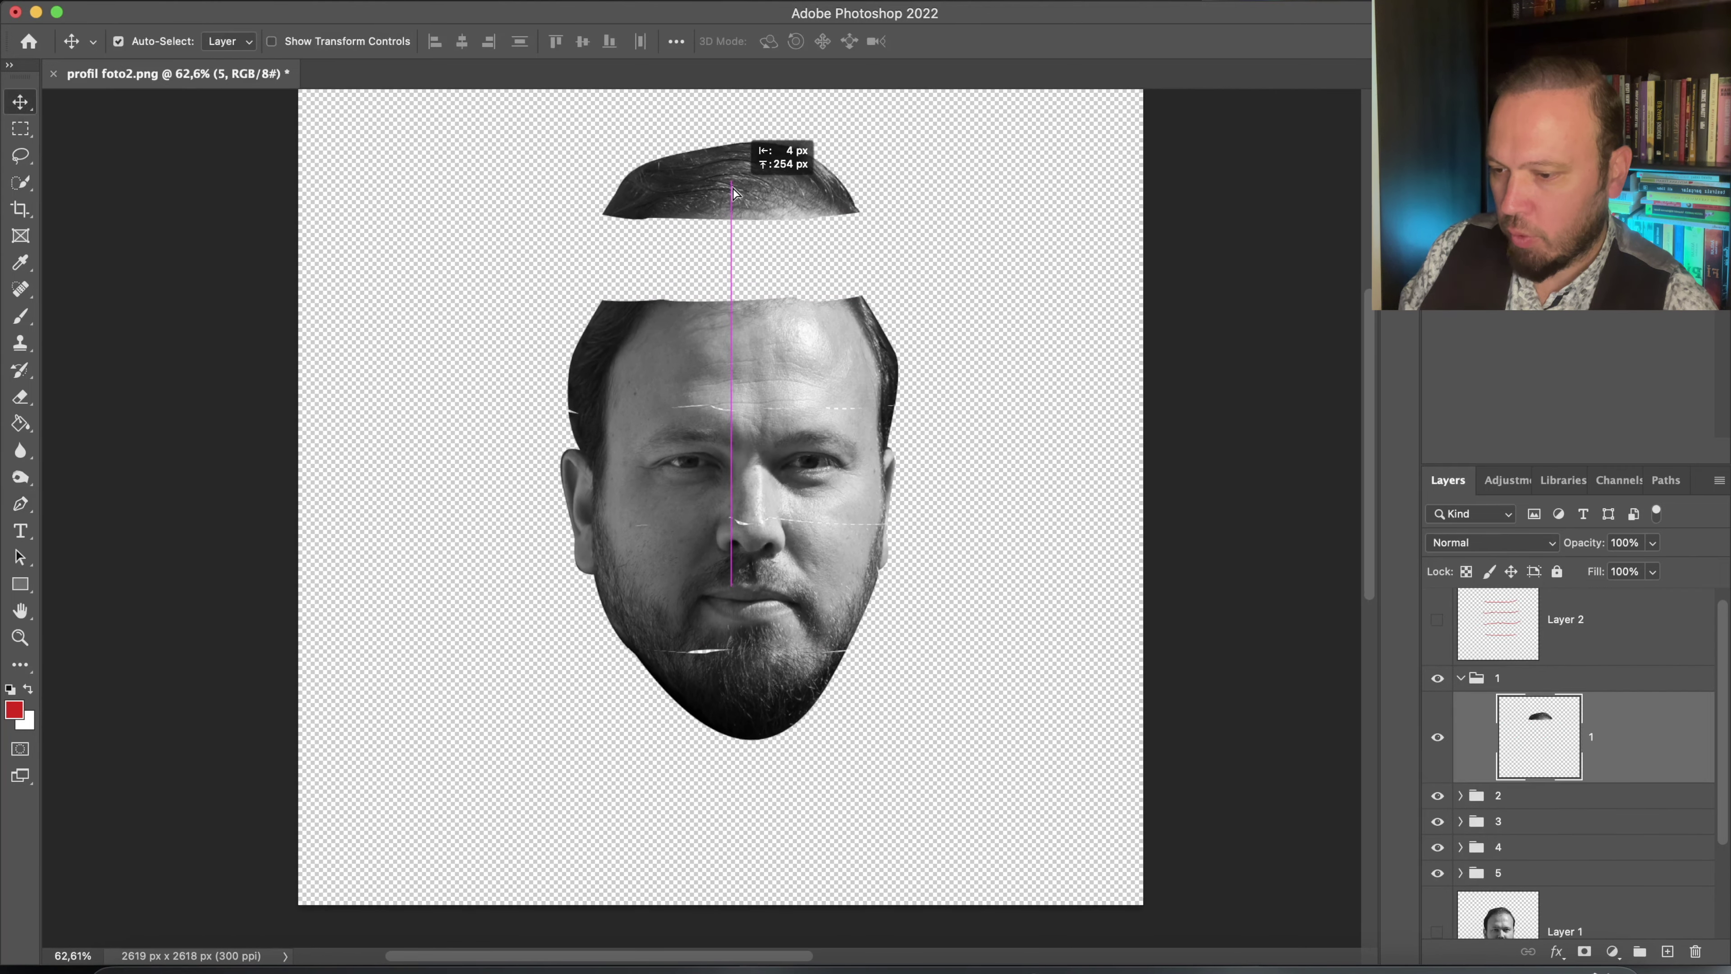
drag(735, 345, 731, 285)
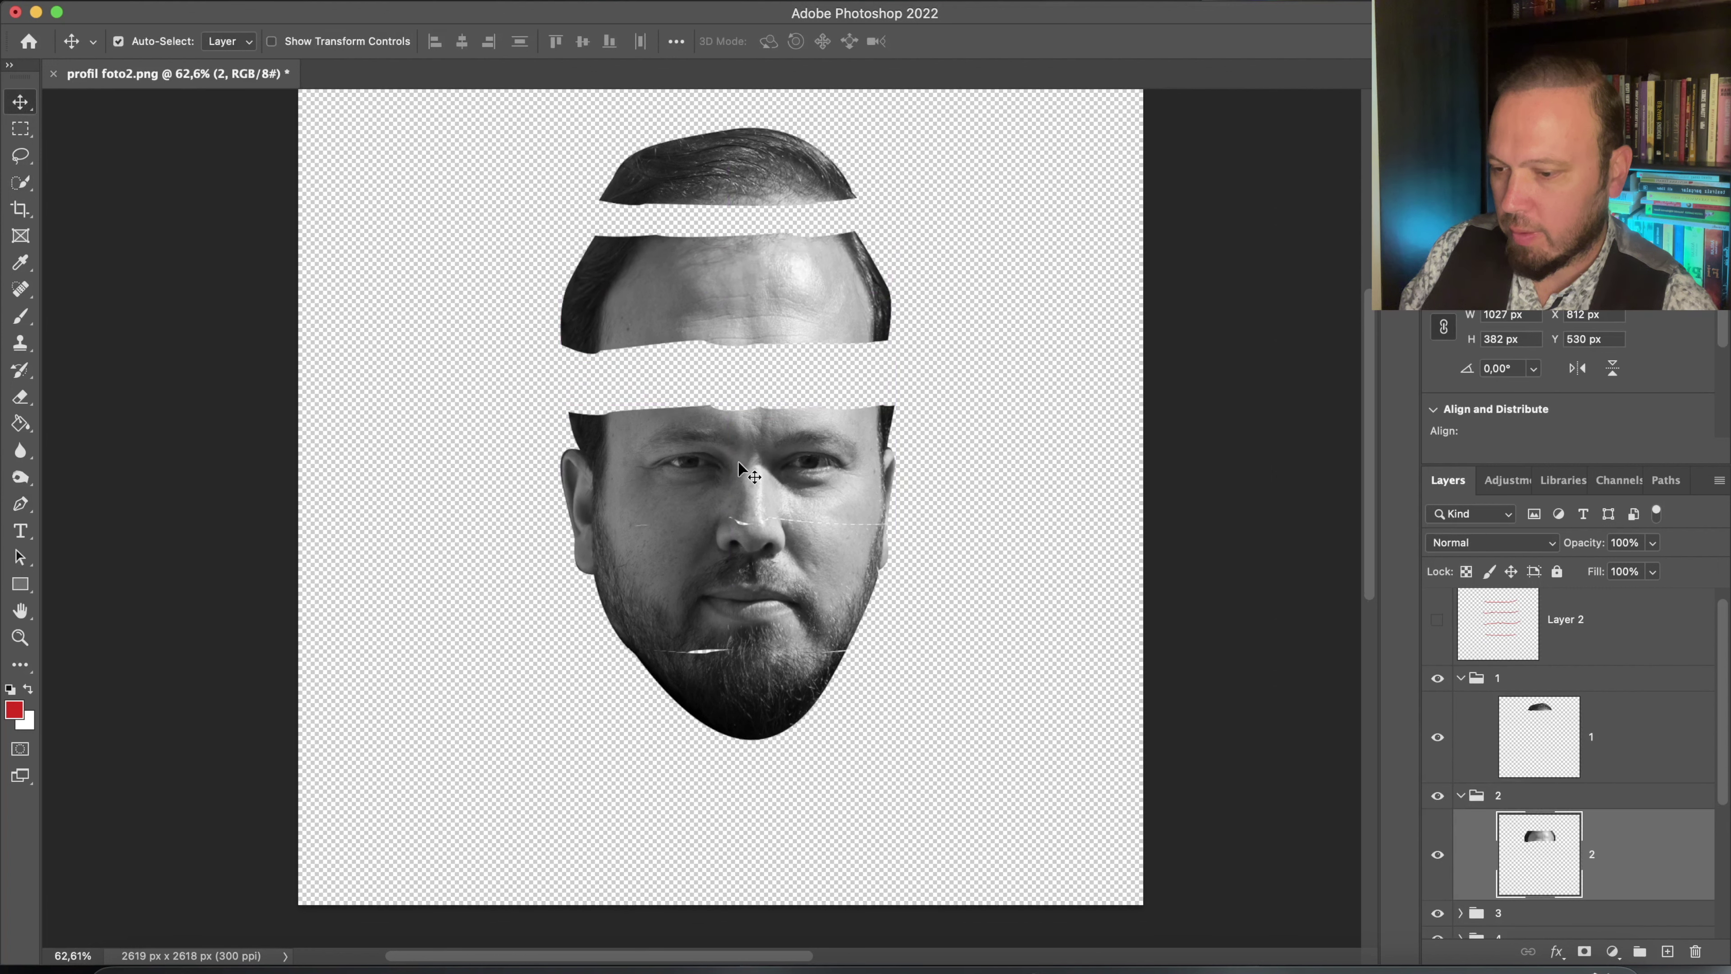
click(731, 563)
drag(737, 664, 743, 795)
scroll(743, 794, up, 5)
click(1668, 952)
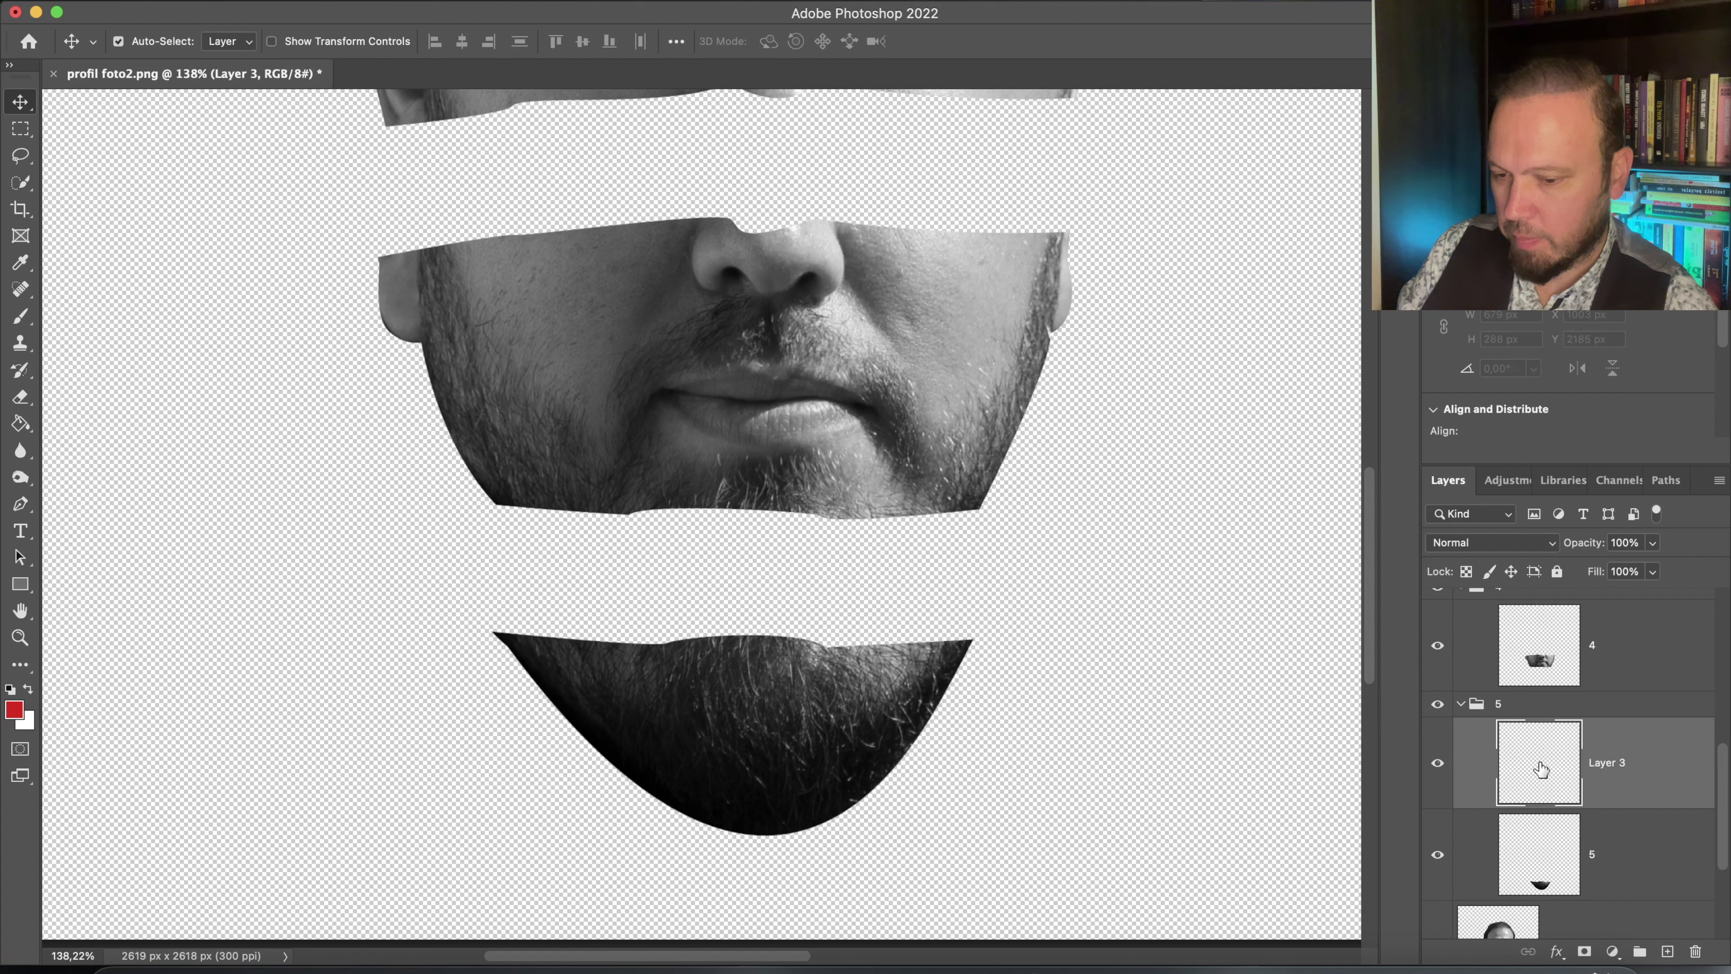
Move the new empty layer beneath the chin slice layer 5 in group 5
drag(1542, 771, 1555, 888)
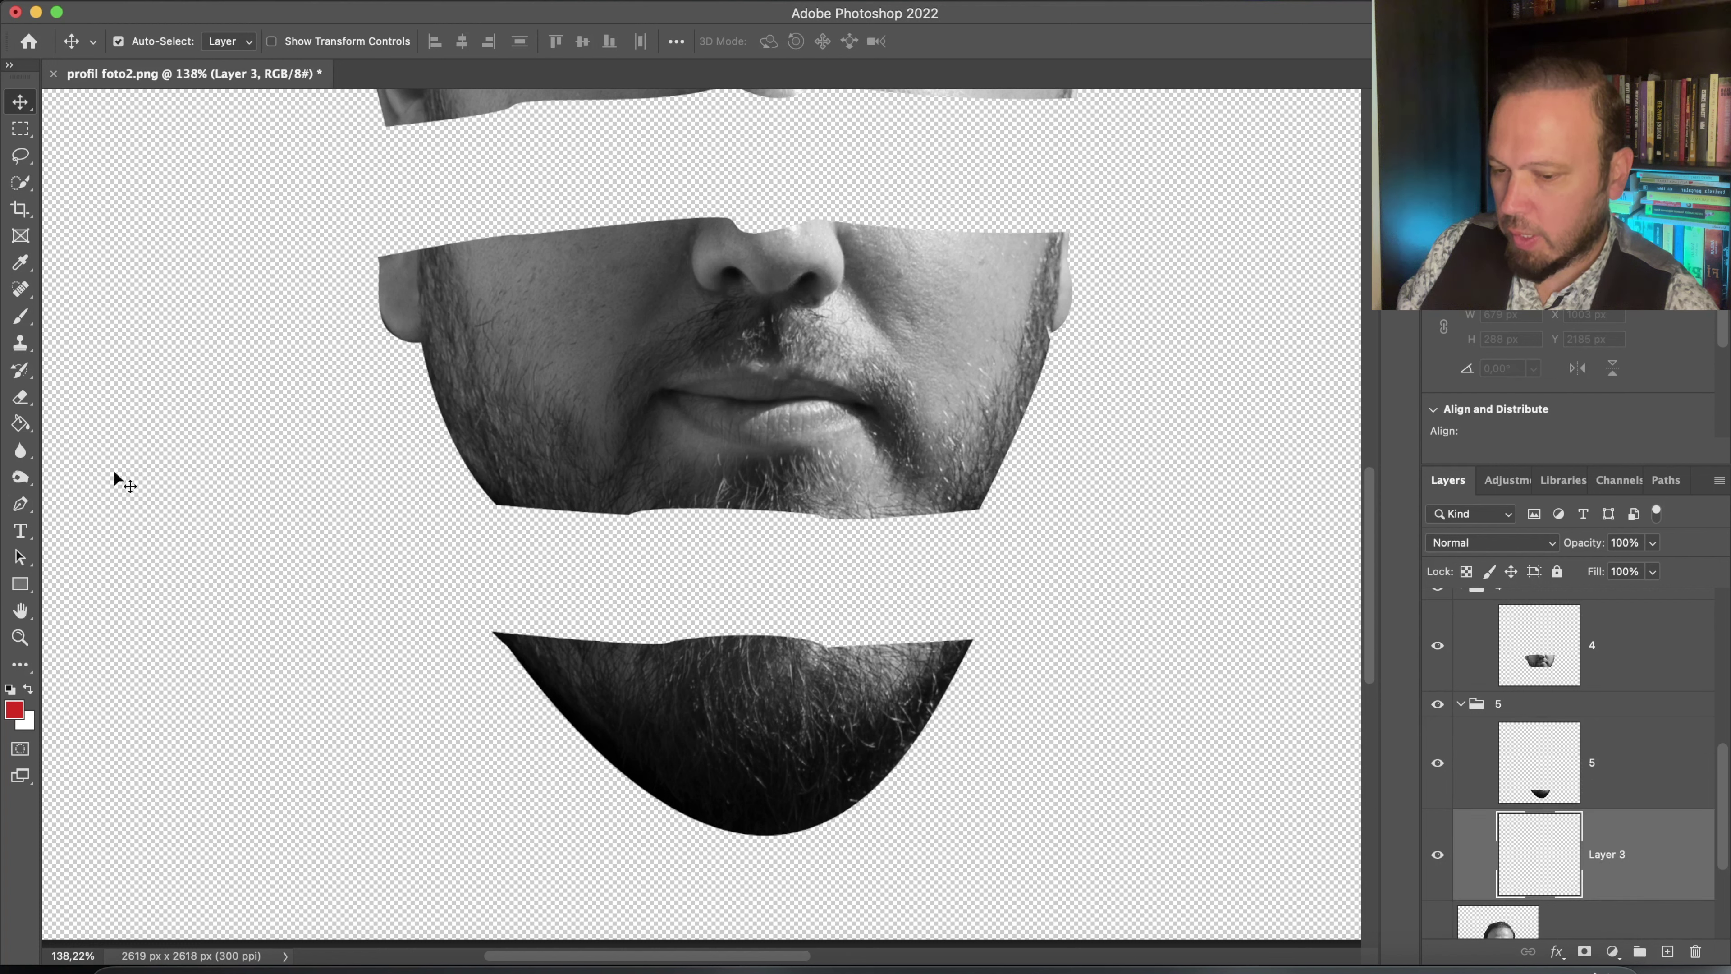
Set the foreground colour to bright yellow f6cb05
click(13, 712)
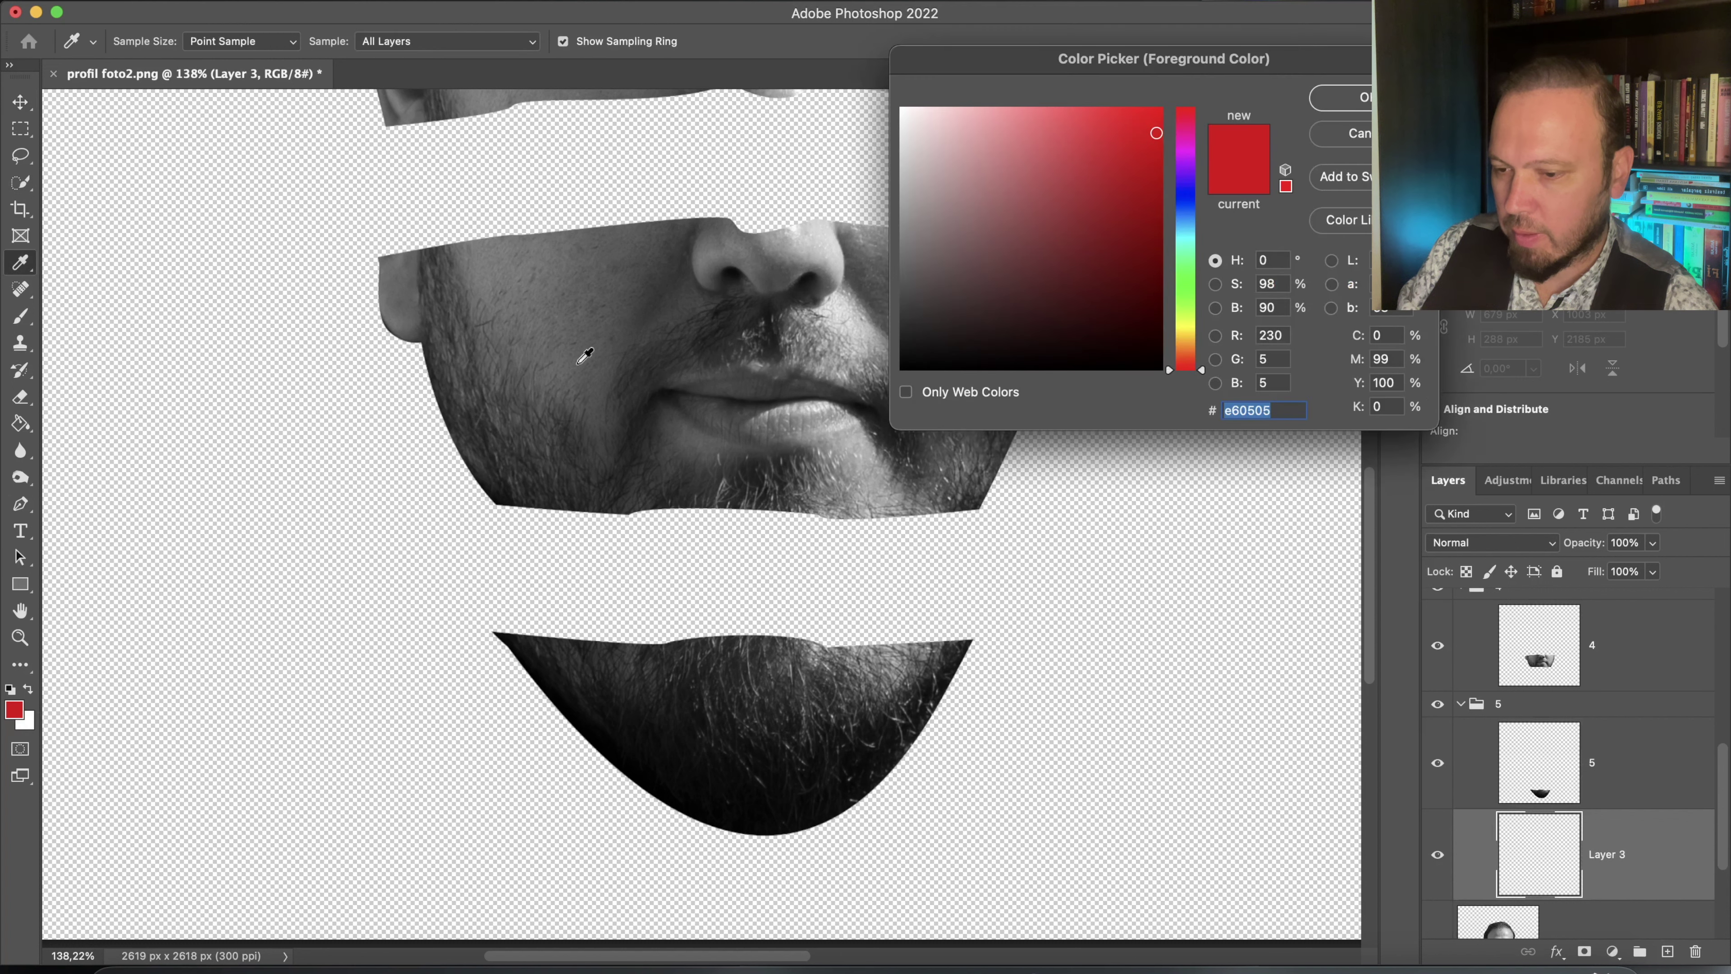
click(1189, 333)
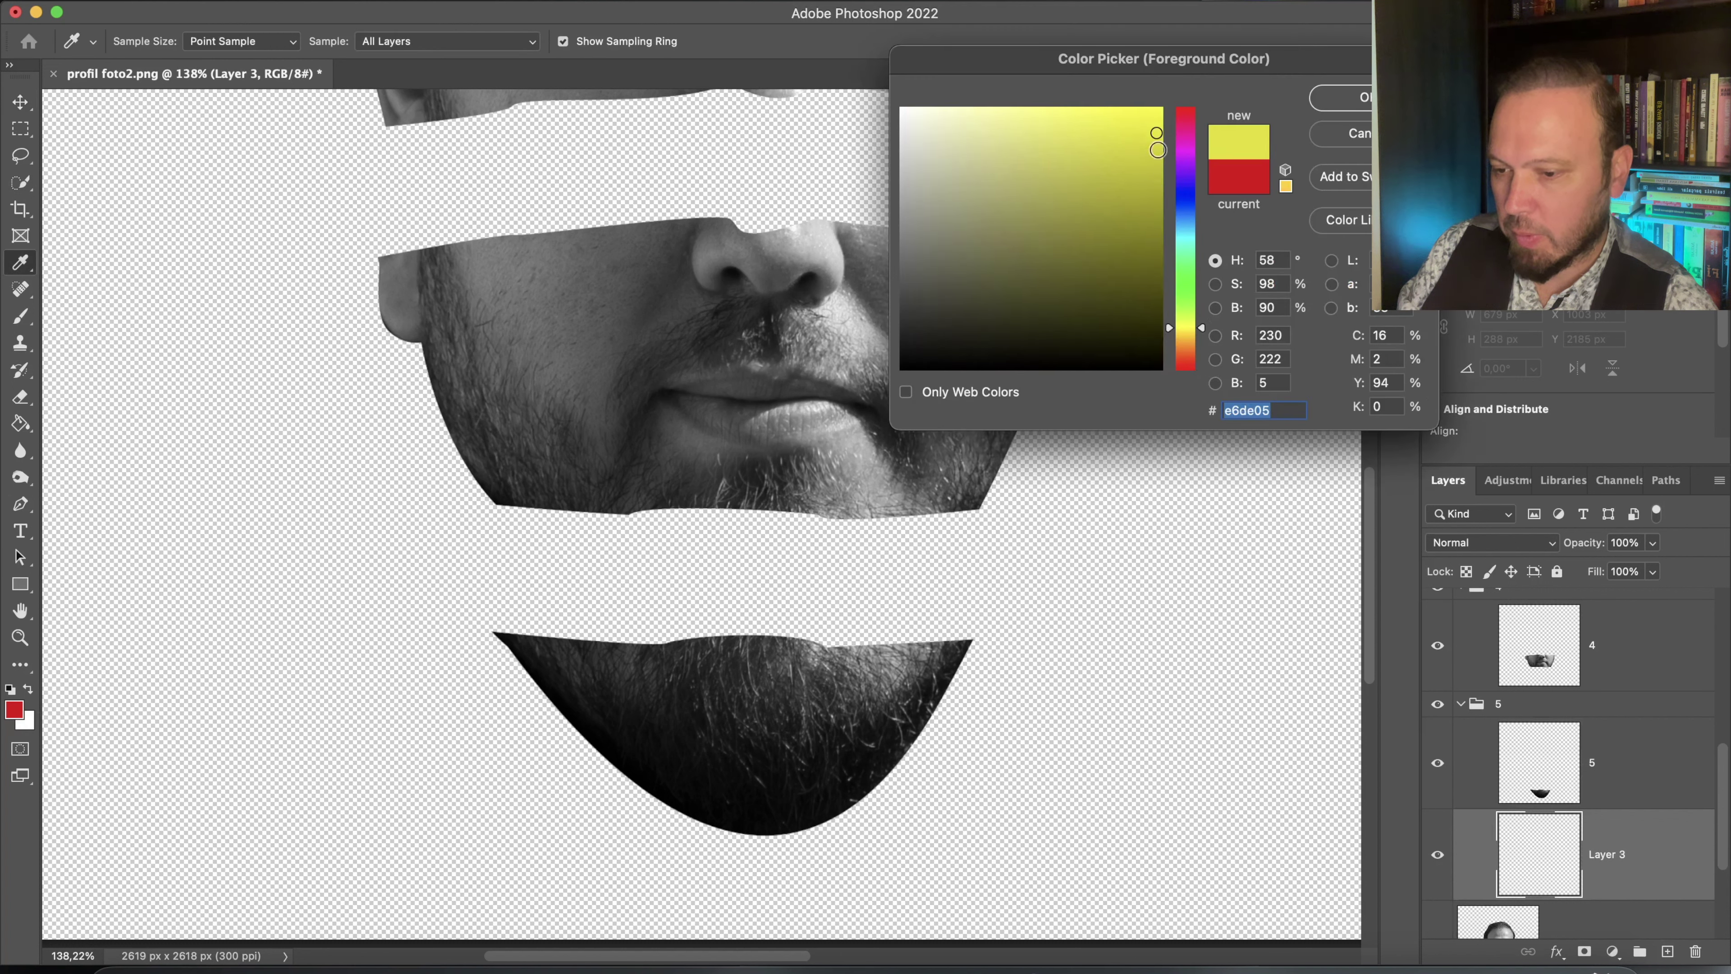
click(1188, 334)
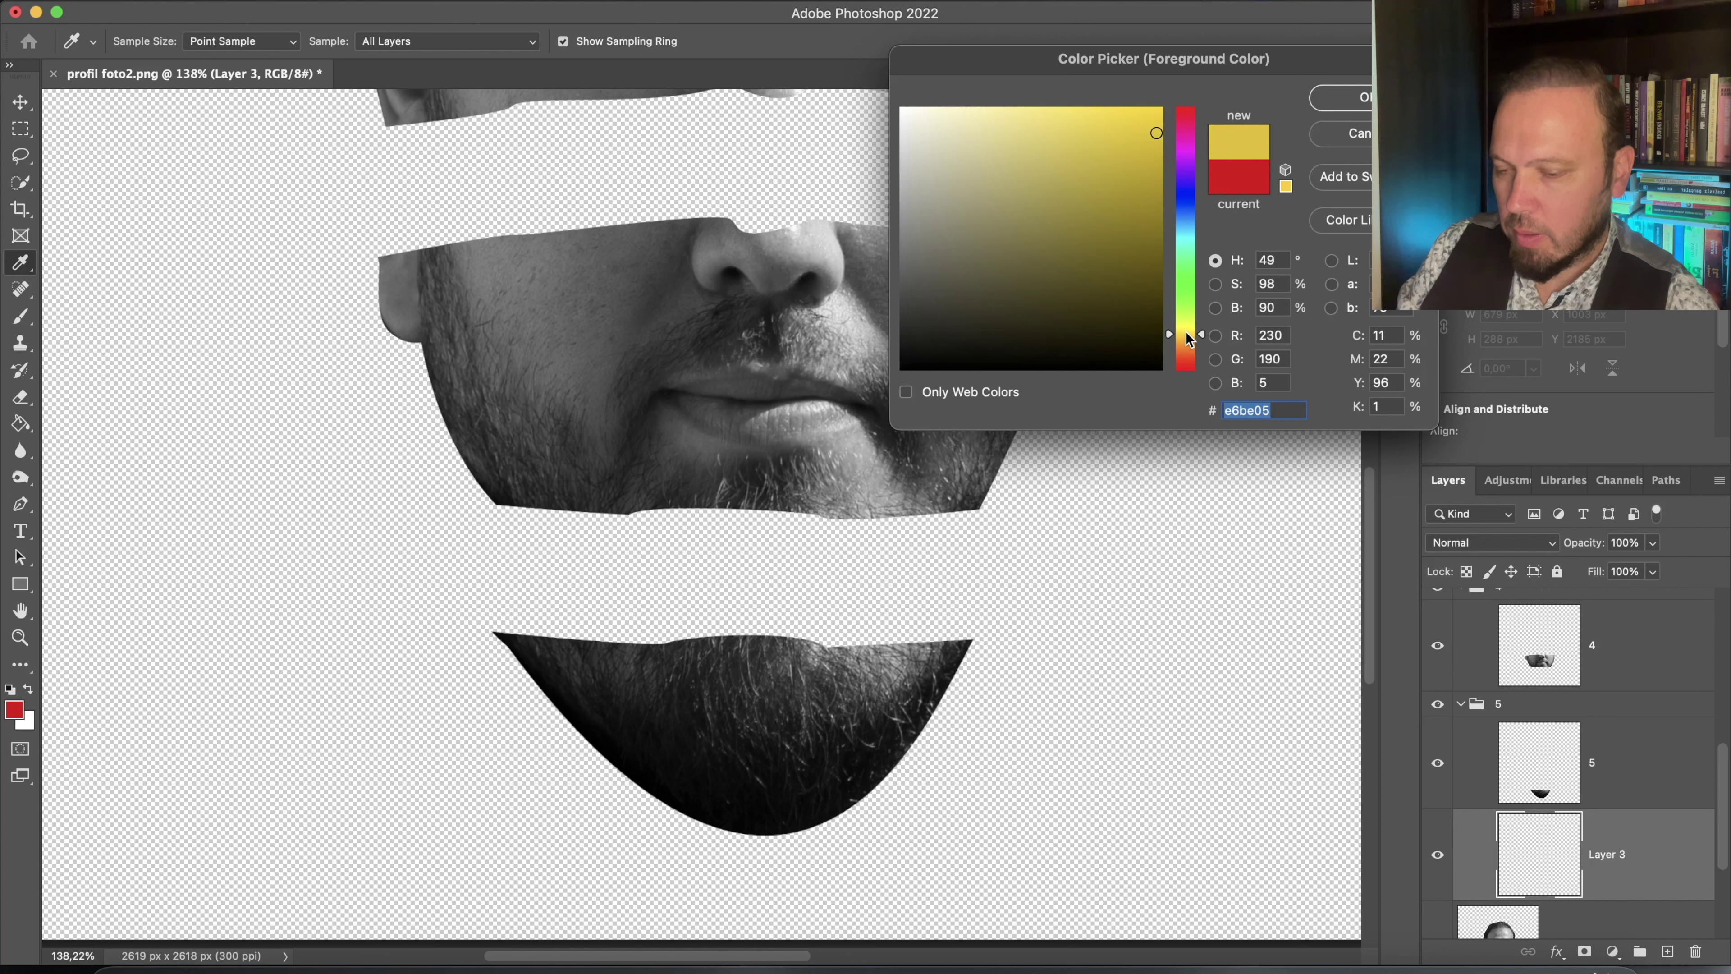
click(1157, 114)
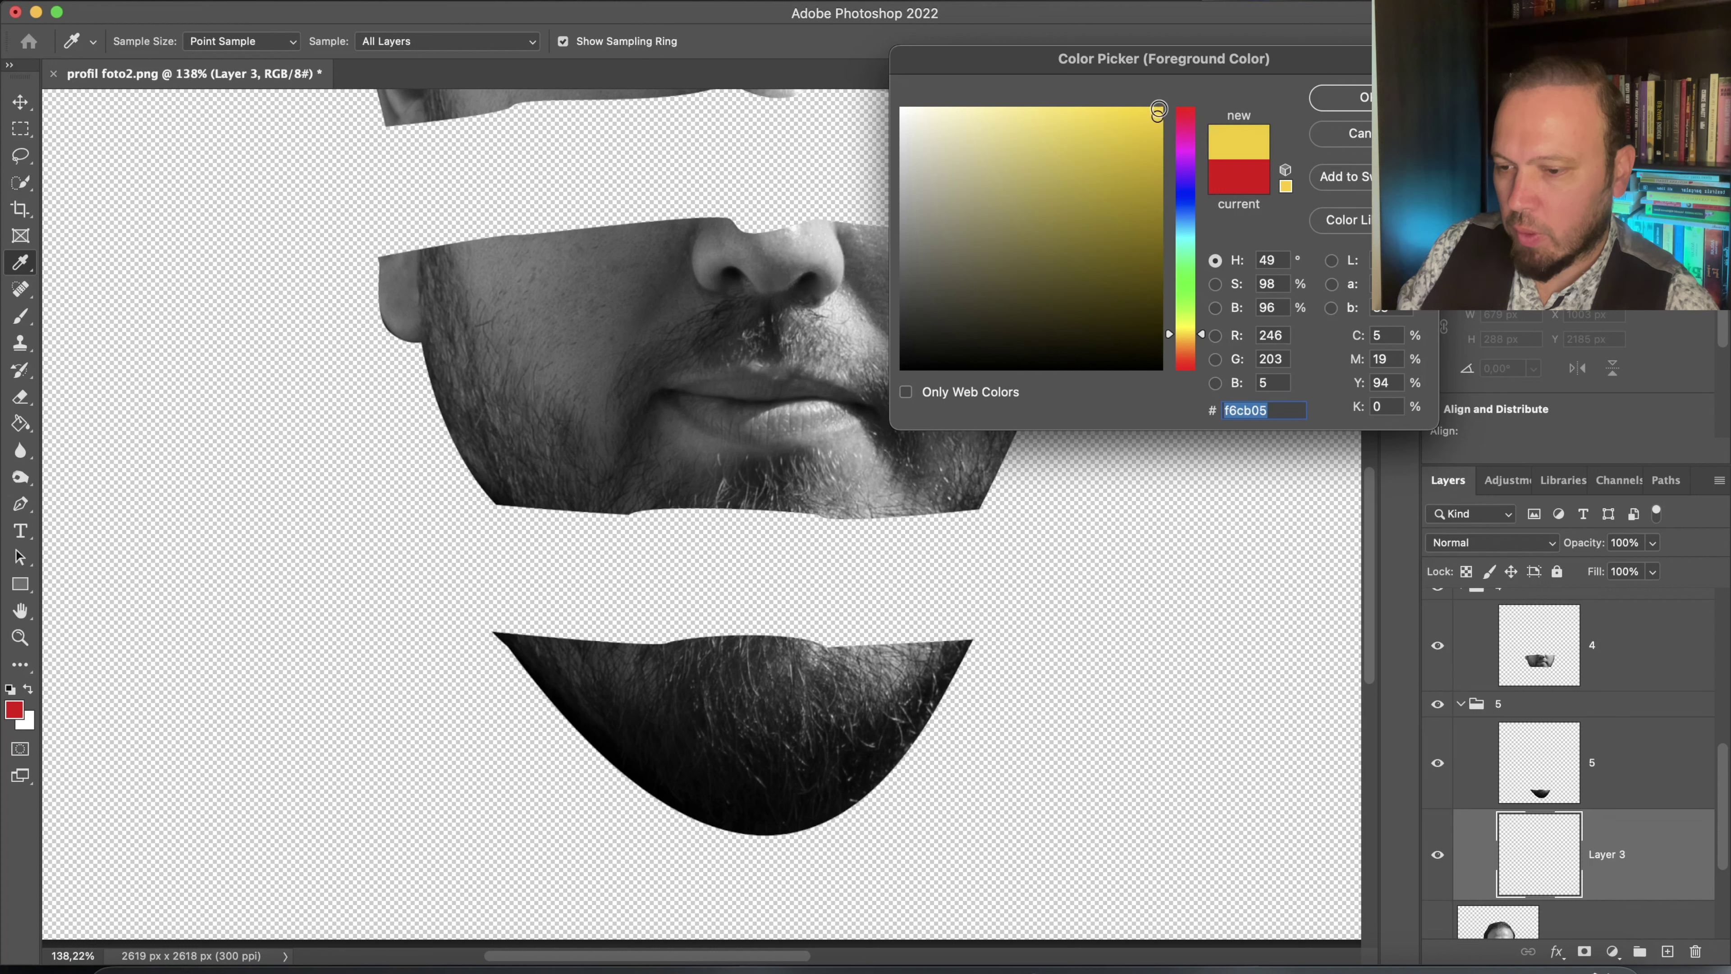
click(1339, 101)
Draw a closed, curved yellow Pen shape capping the beard top, then add an empty layer above it
key(v)
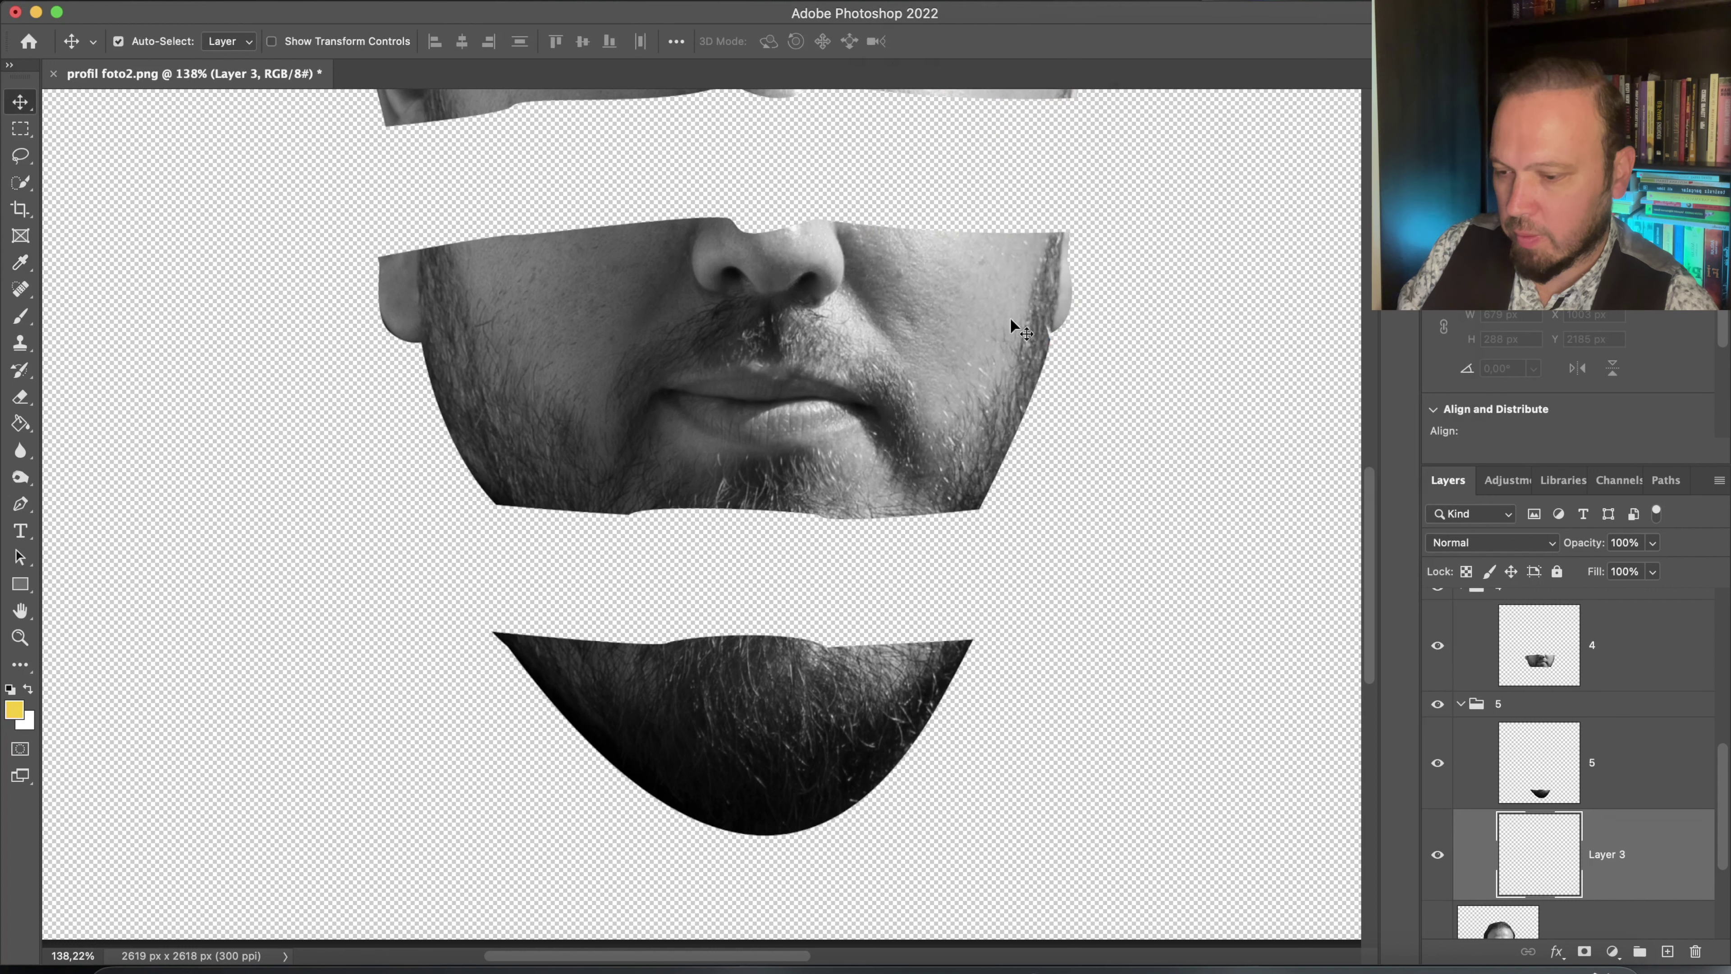
click(24, 501)
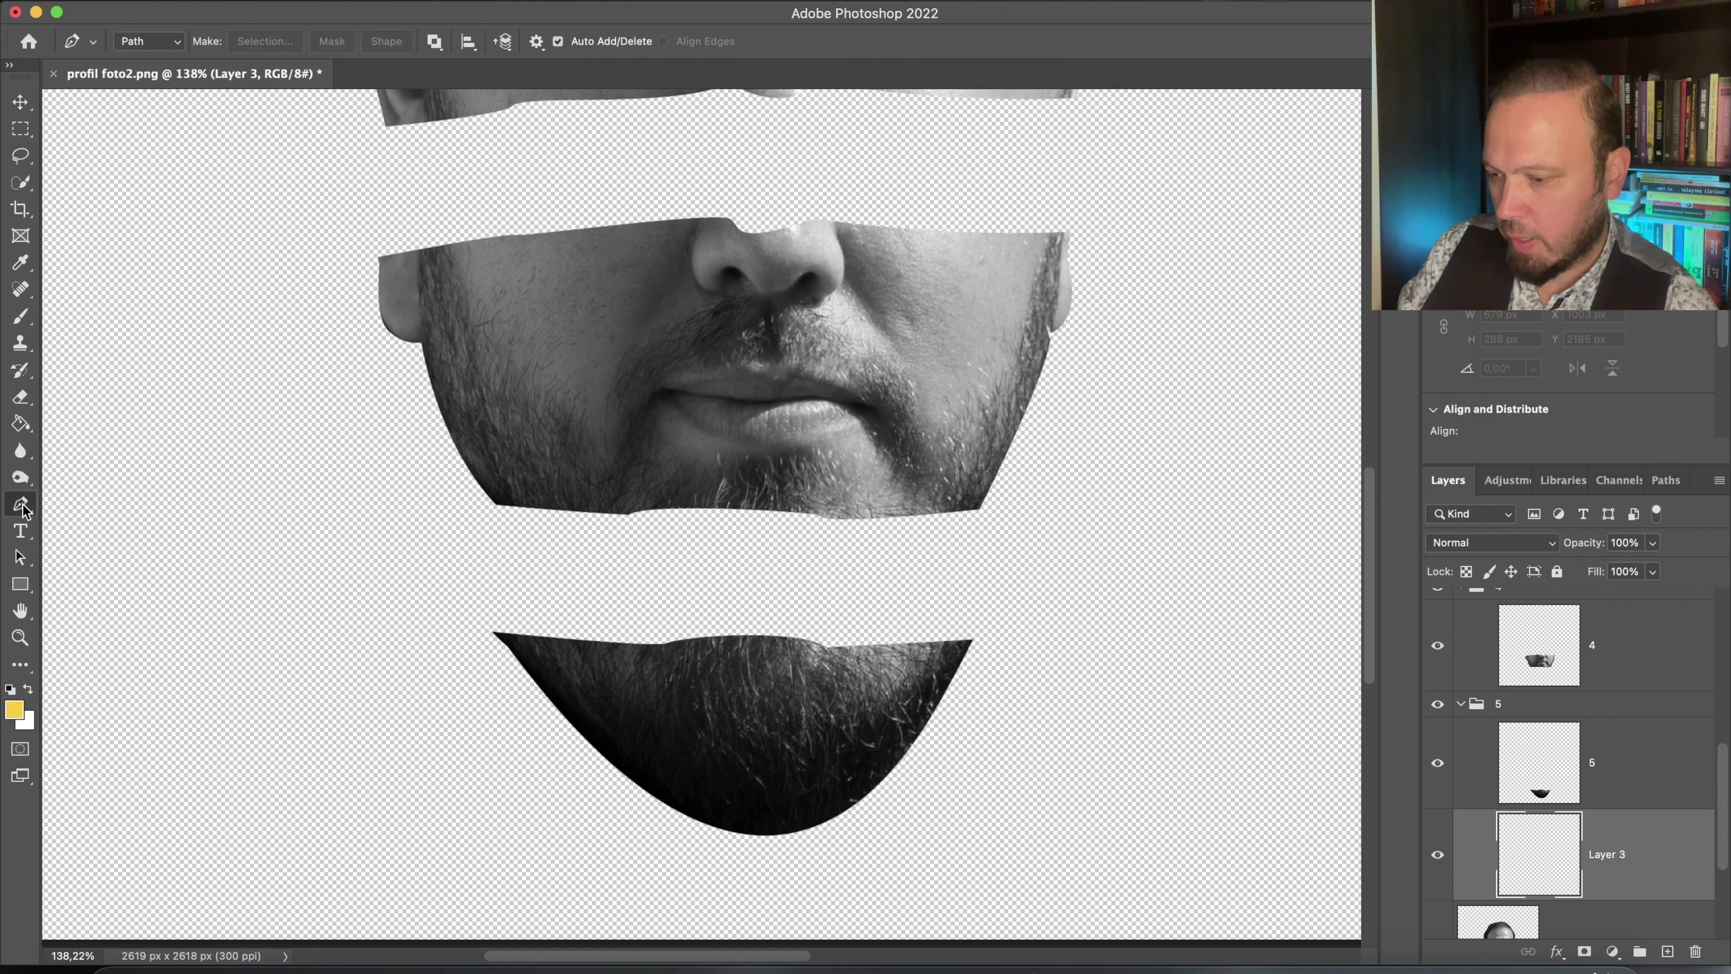
click(161, 46)
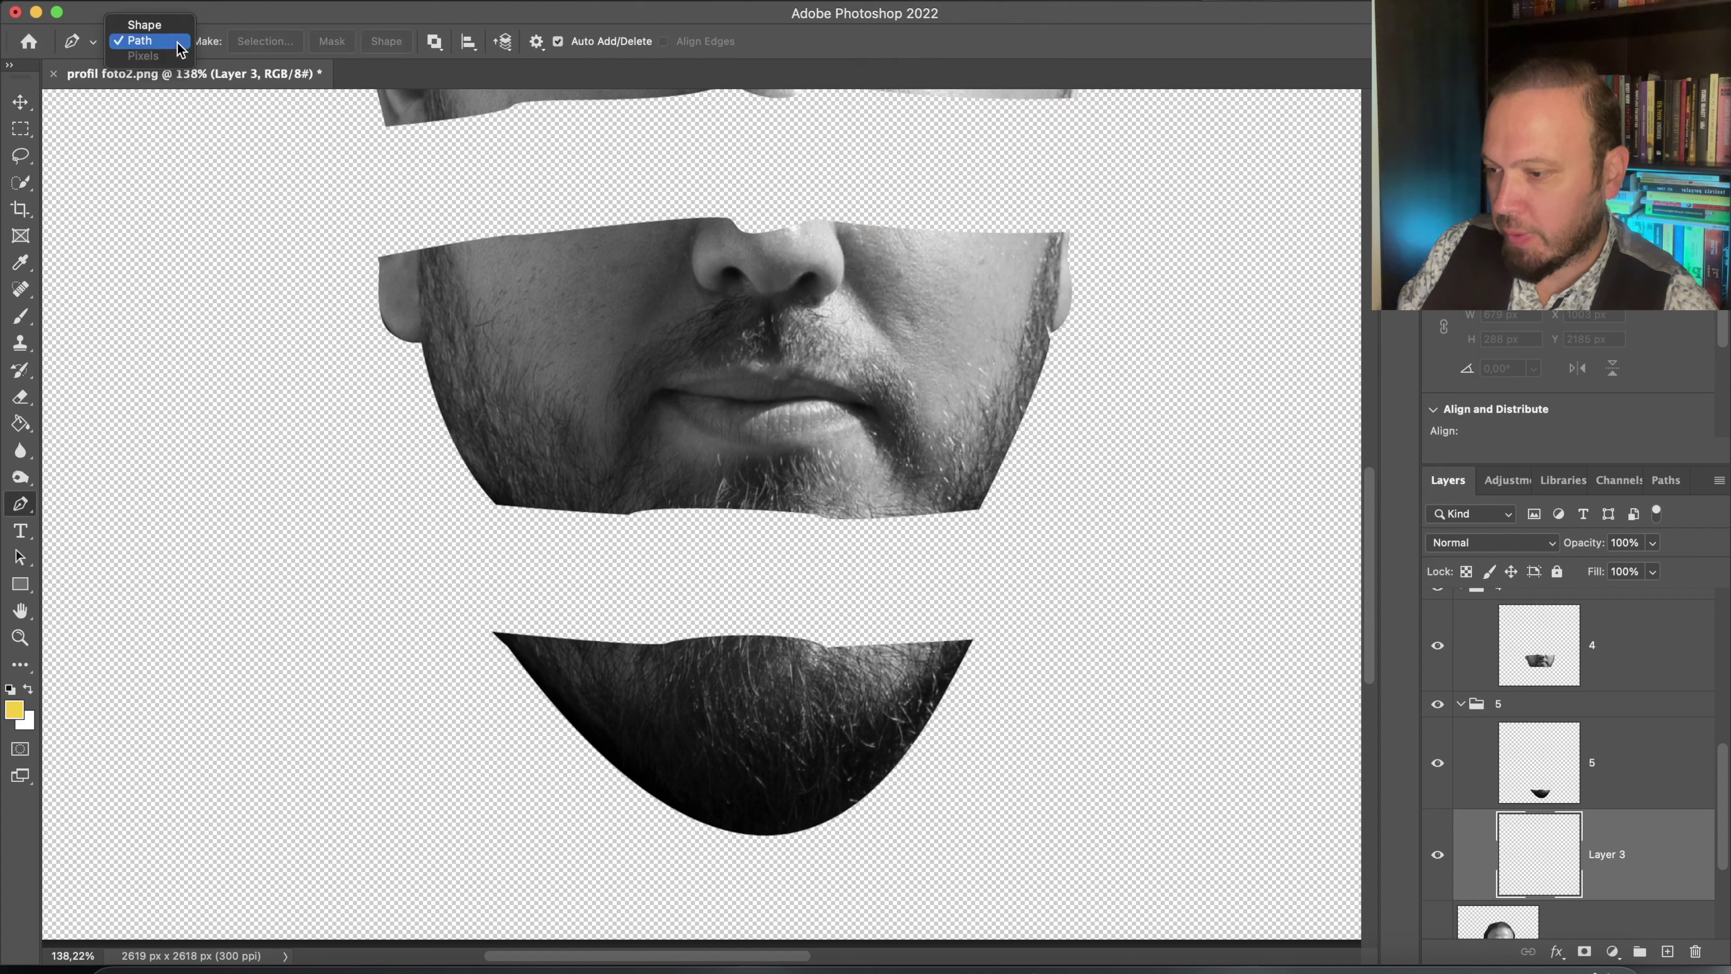
click(157, 26)
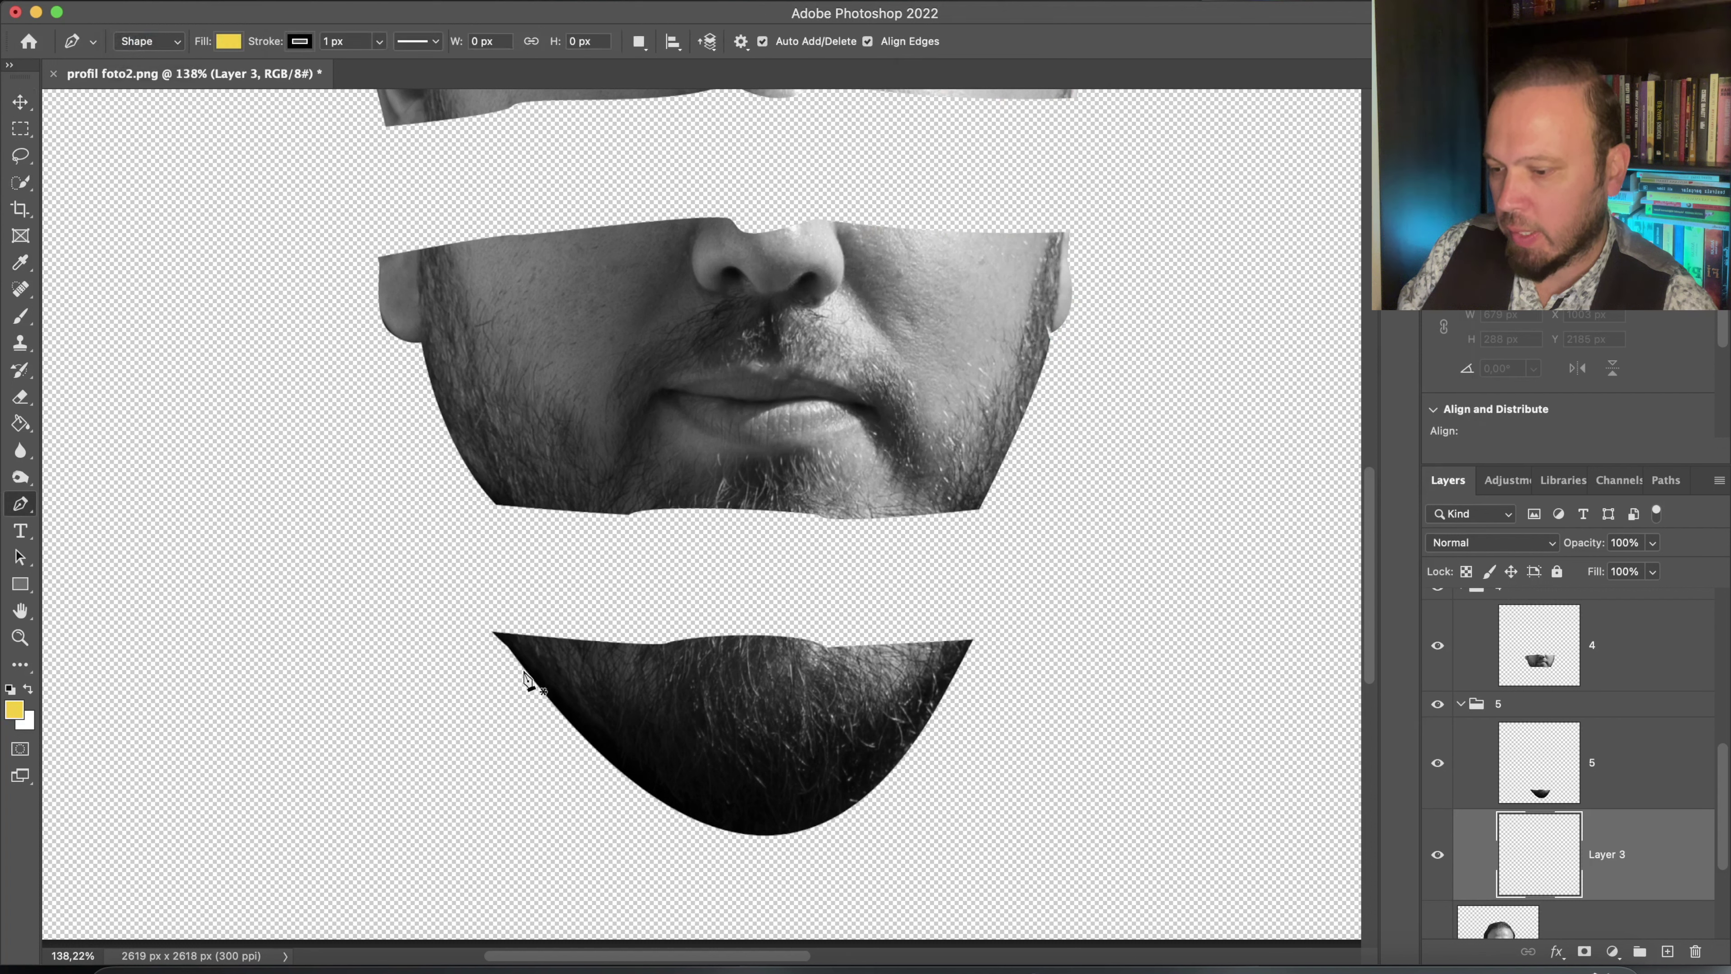
click(501, 637)
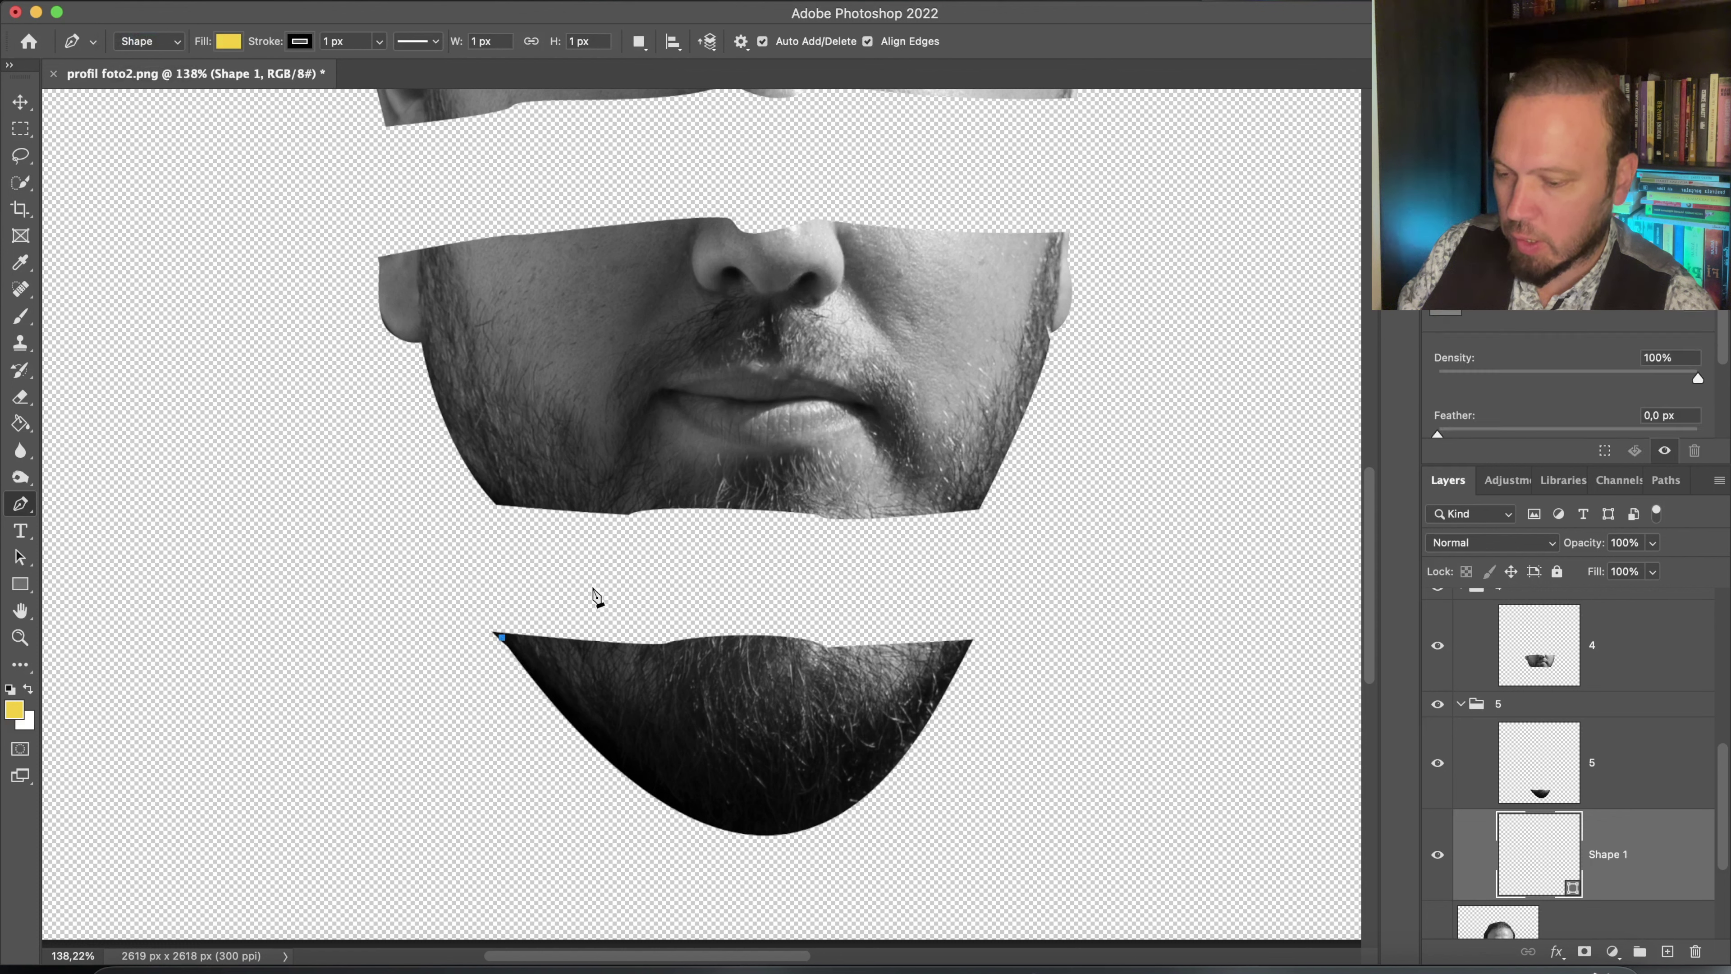
drag(600, 590, 750, 587)
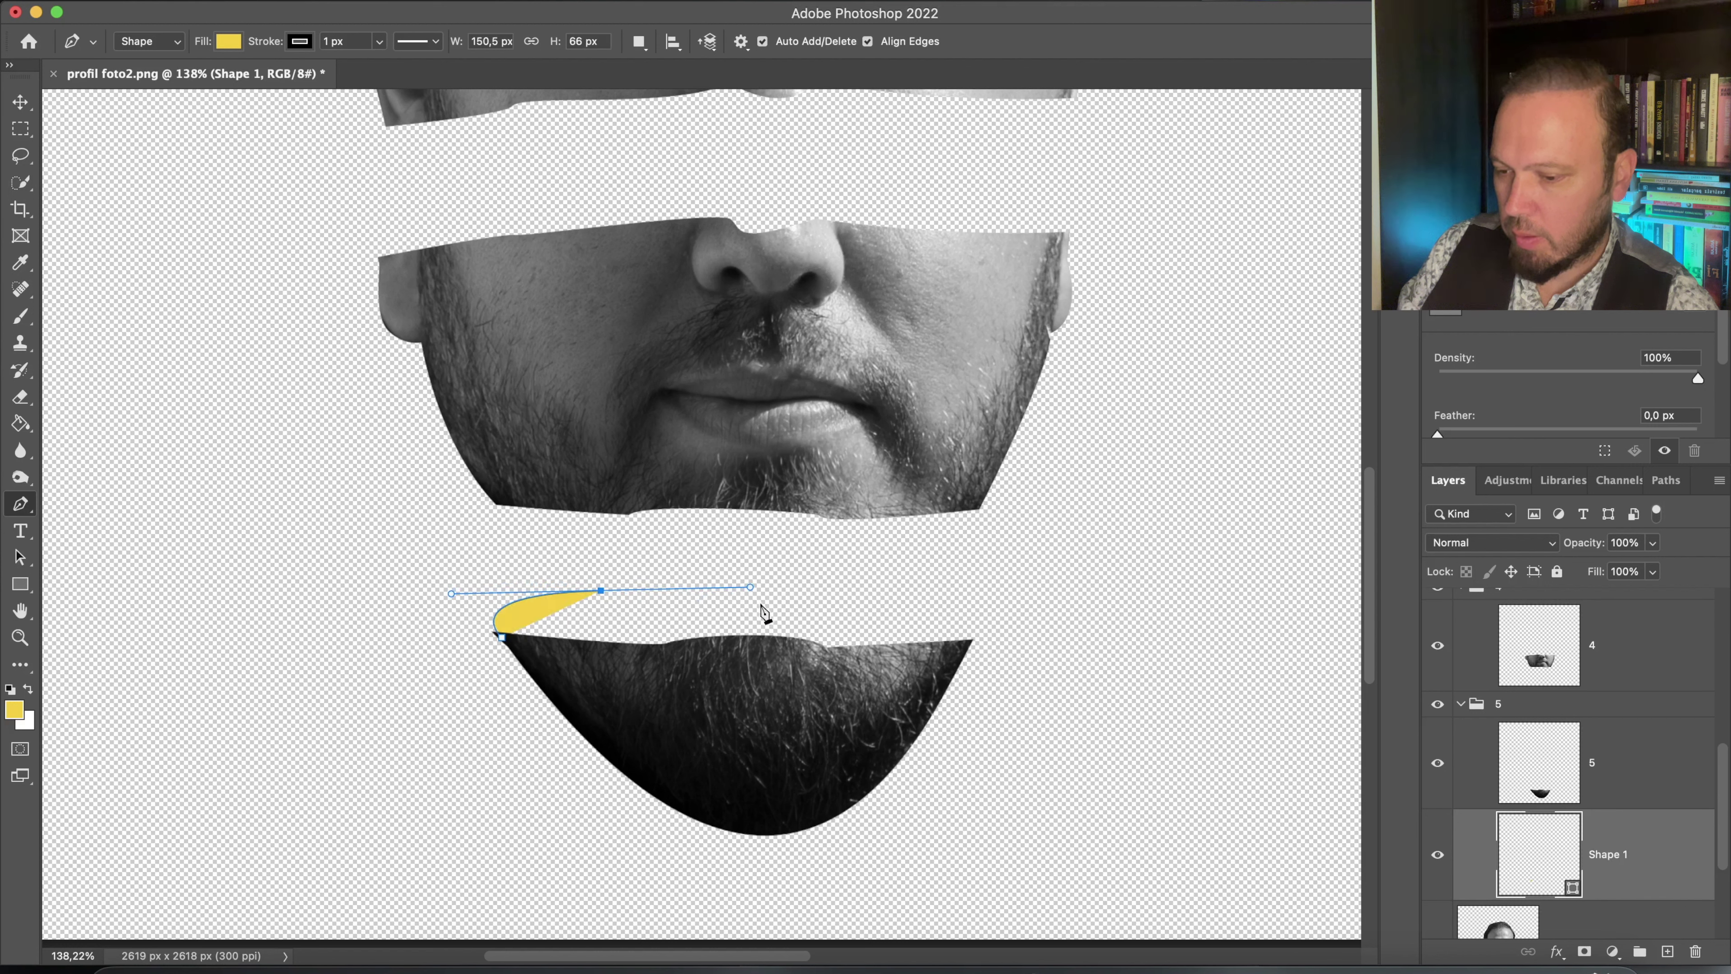
click(968, 644)
drag(967, 652, 901, 721)
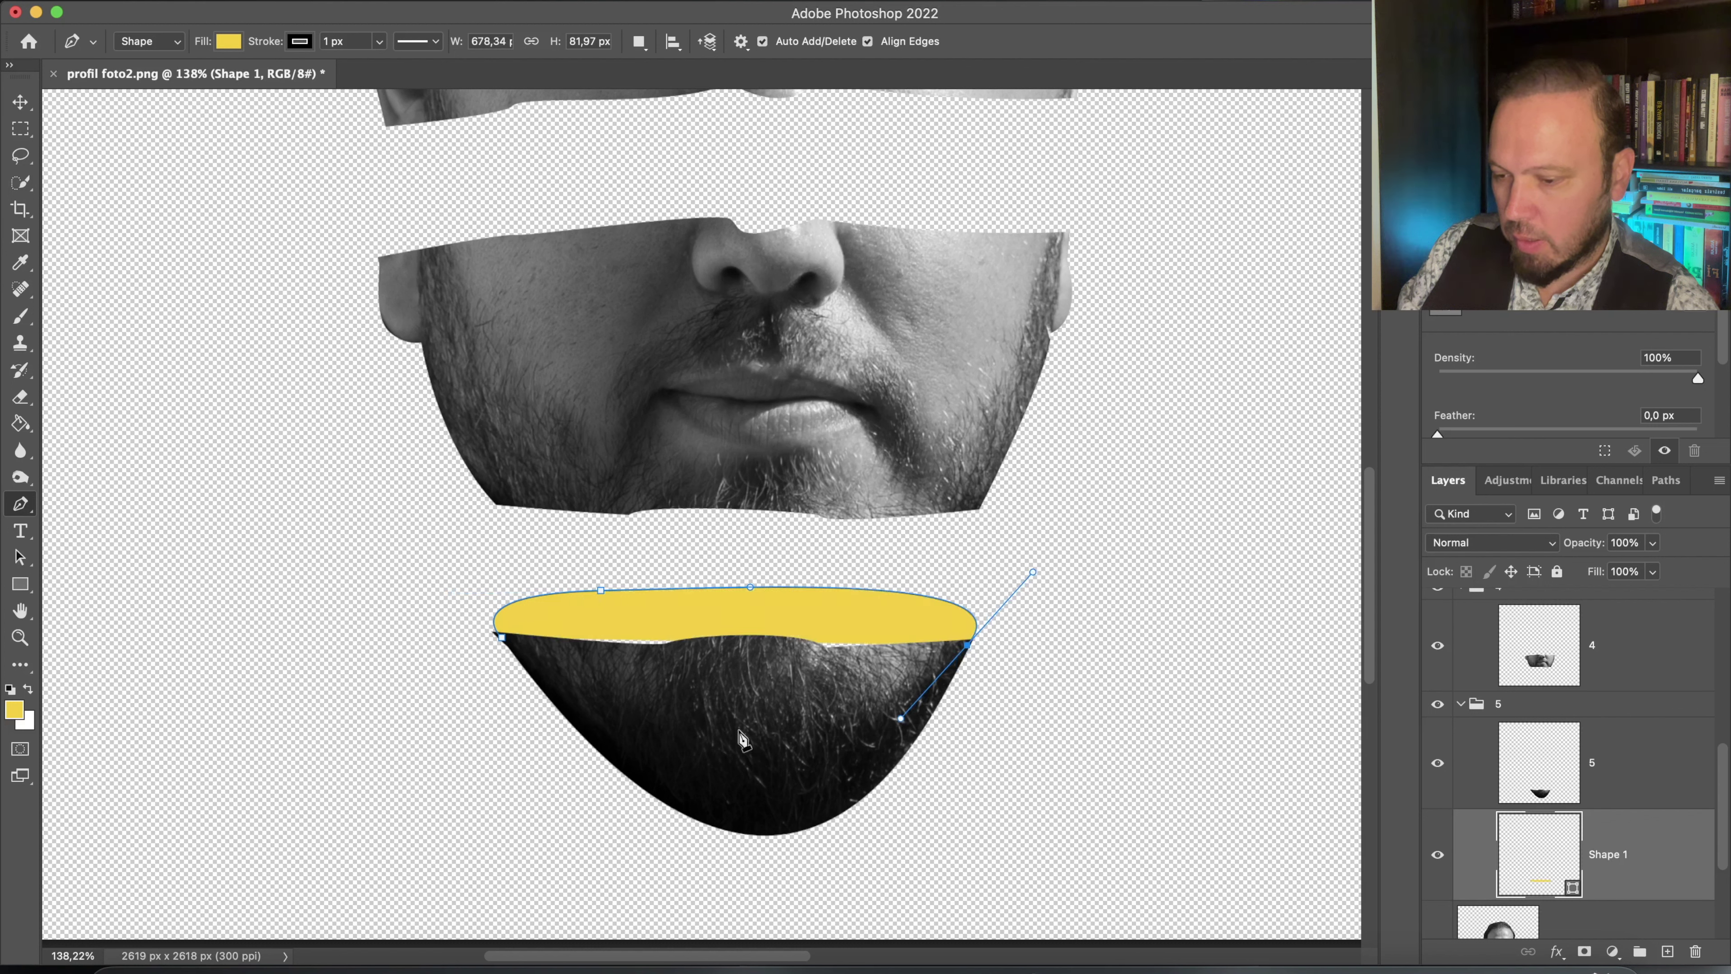
click(503, 638)
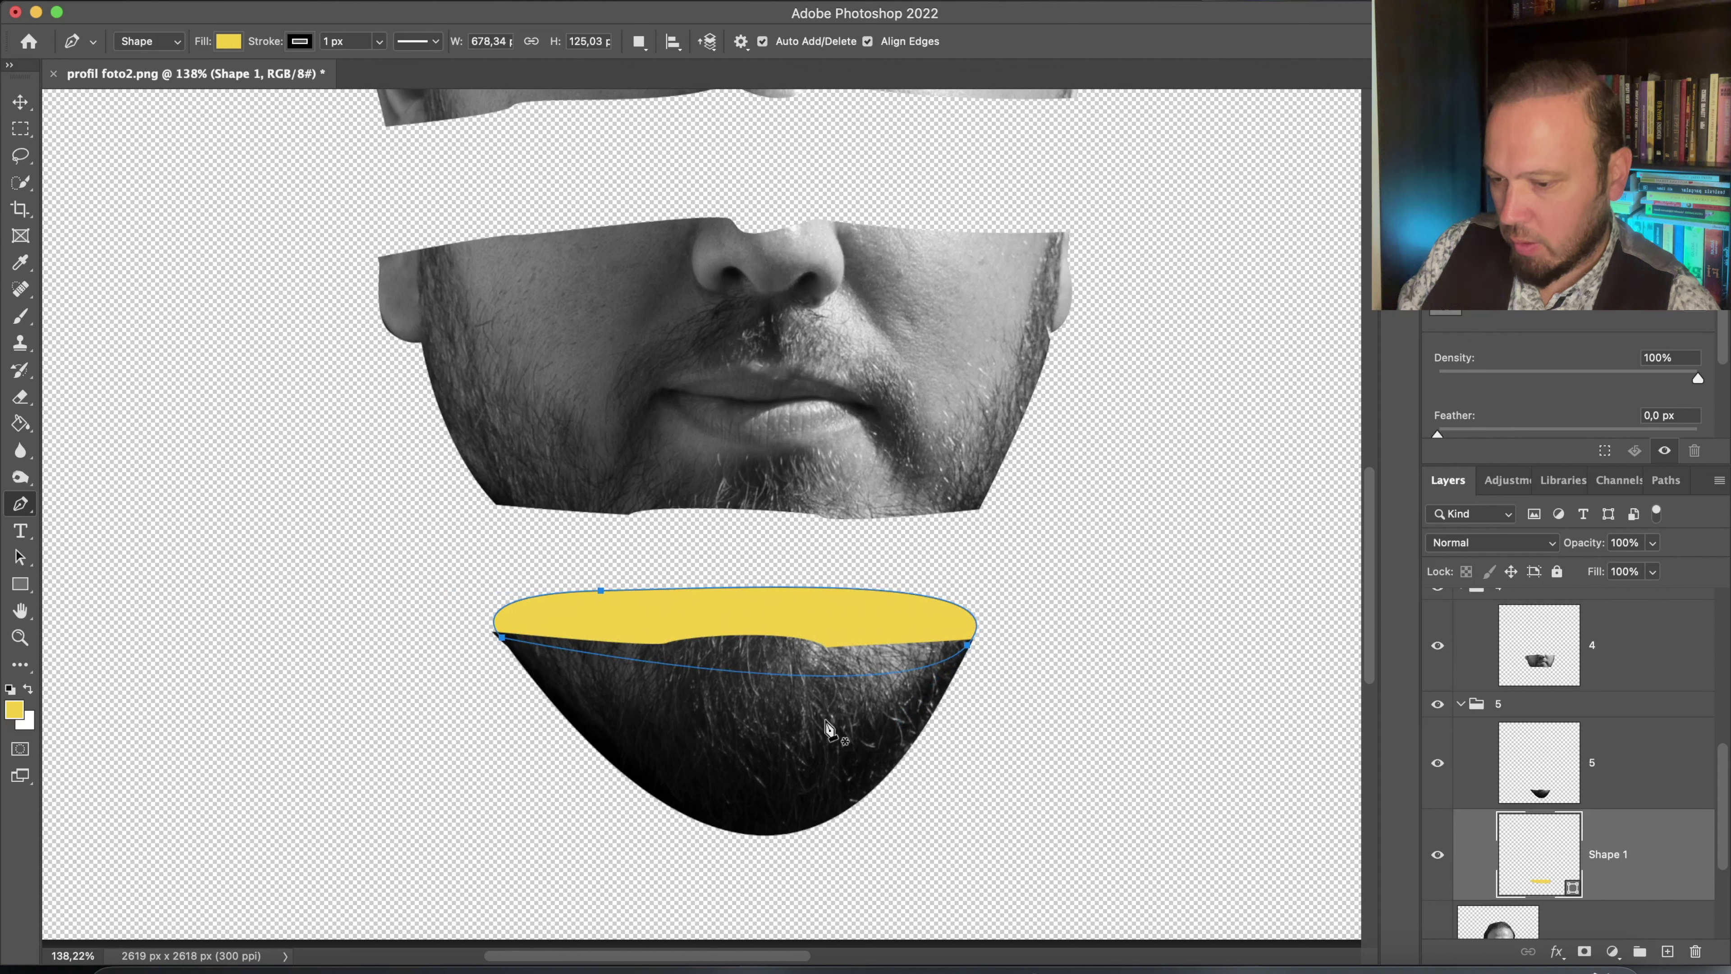
key(Return)
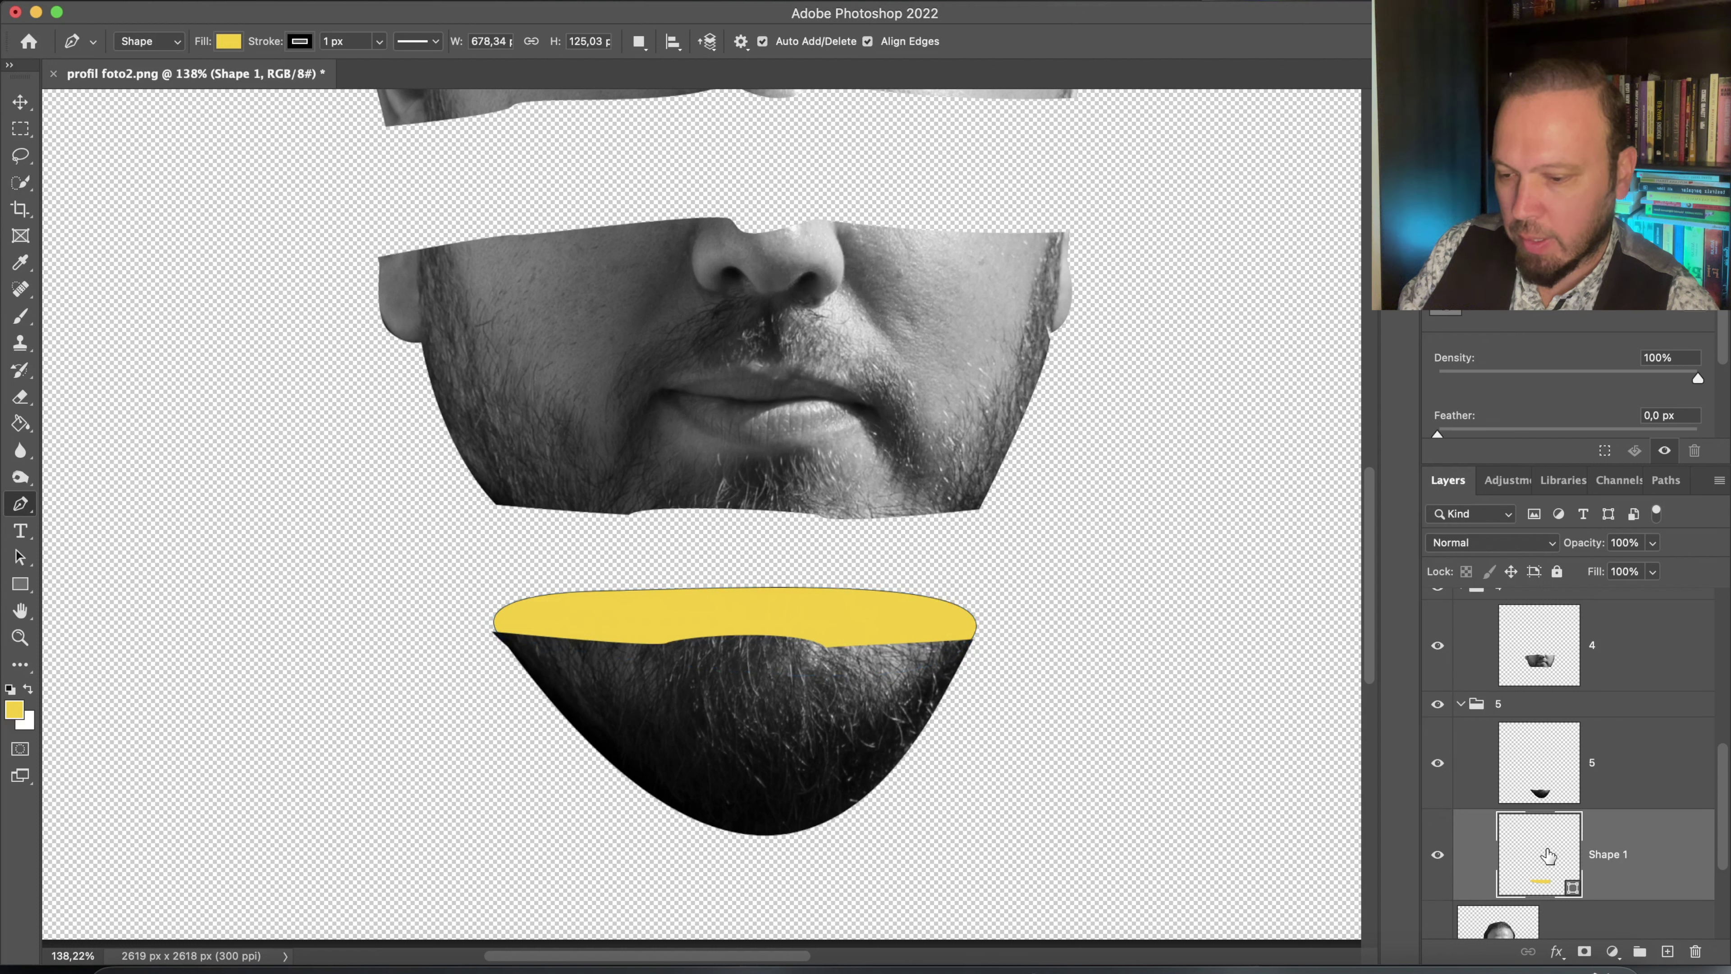
click(1667, 952)
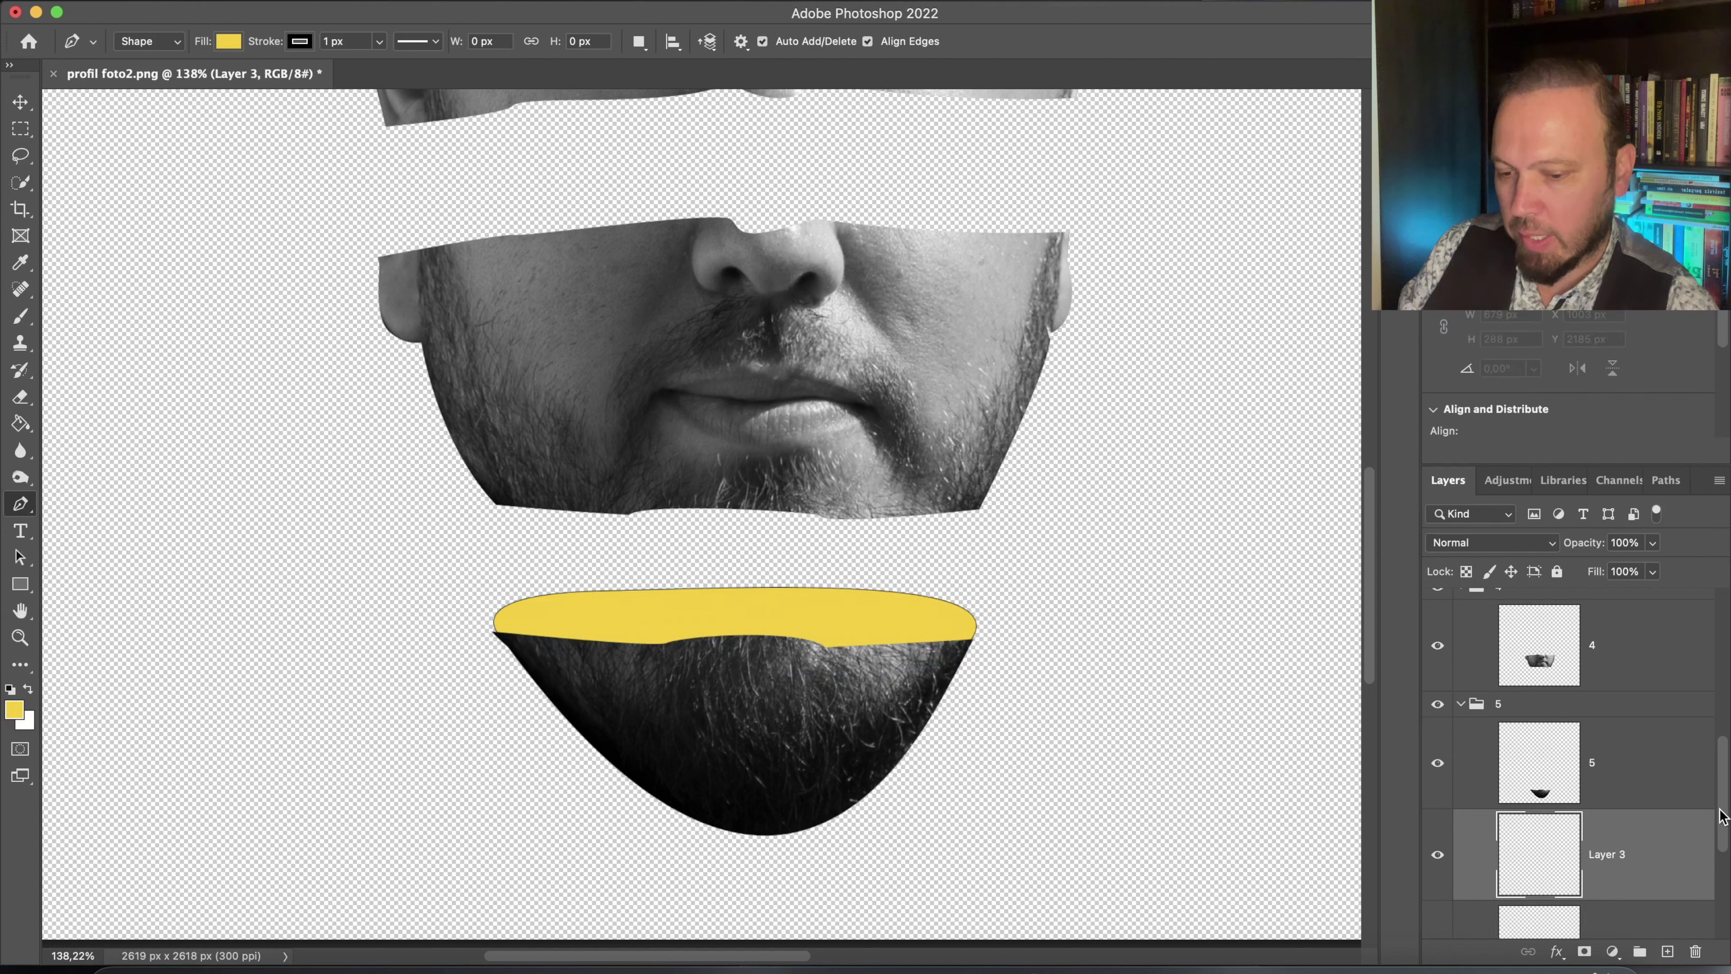
Clip Layer 3 to the yellow shape and paint soft black shading on its left side
scroll(1722, 822, down, 3)
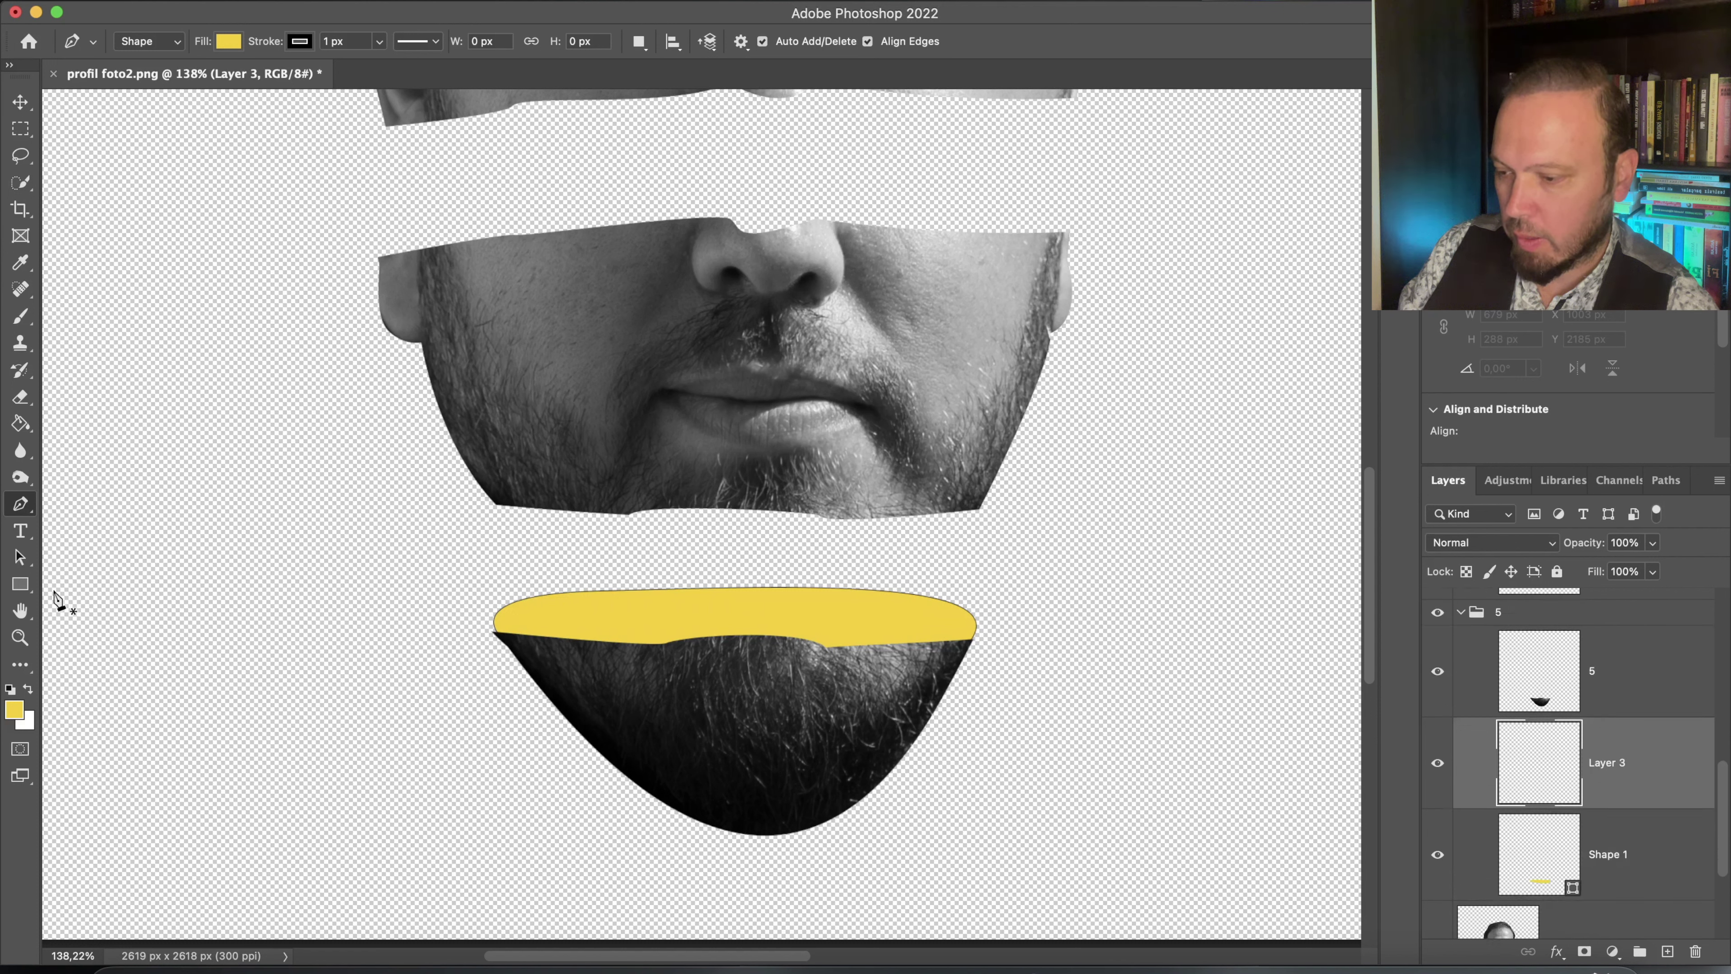
click(10, 689)
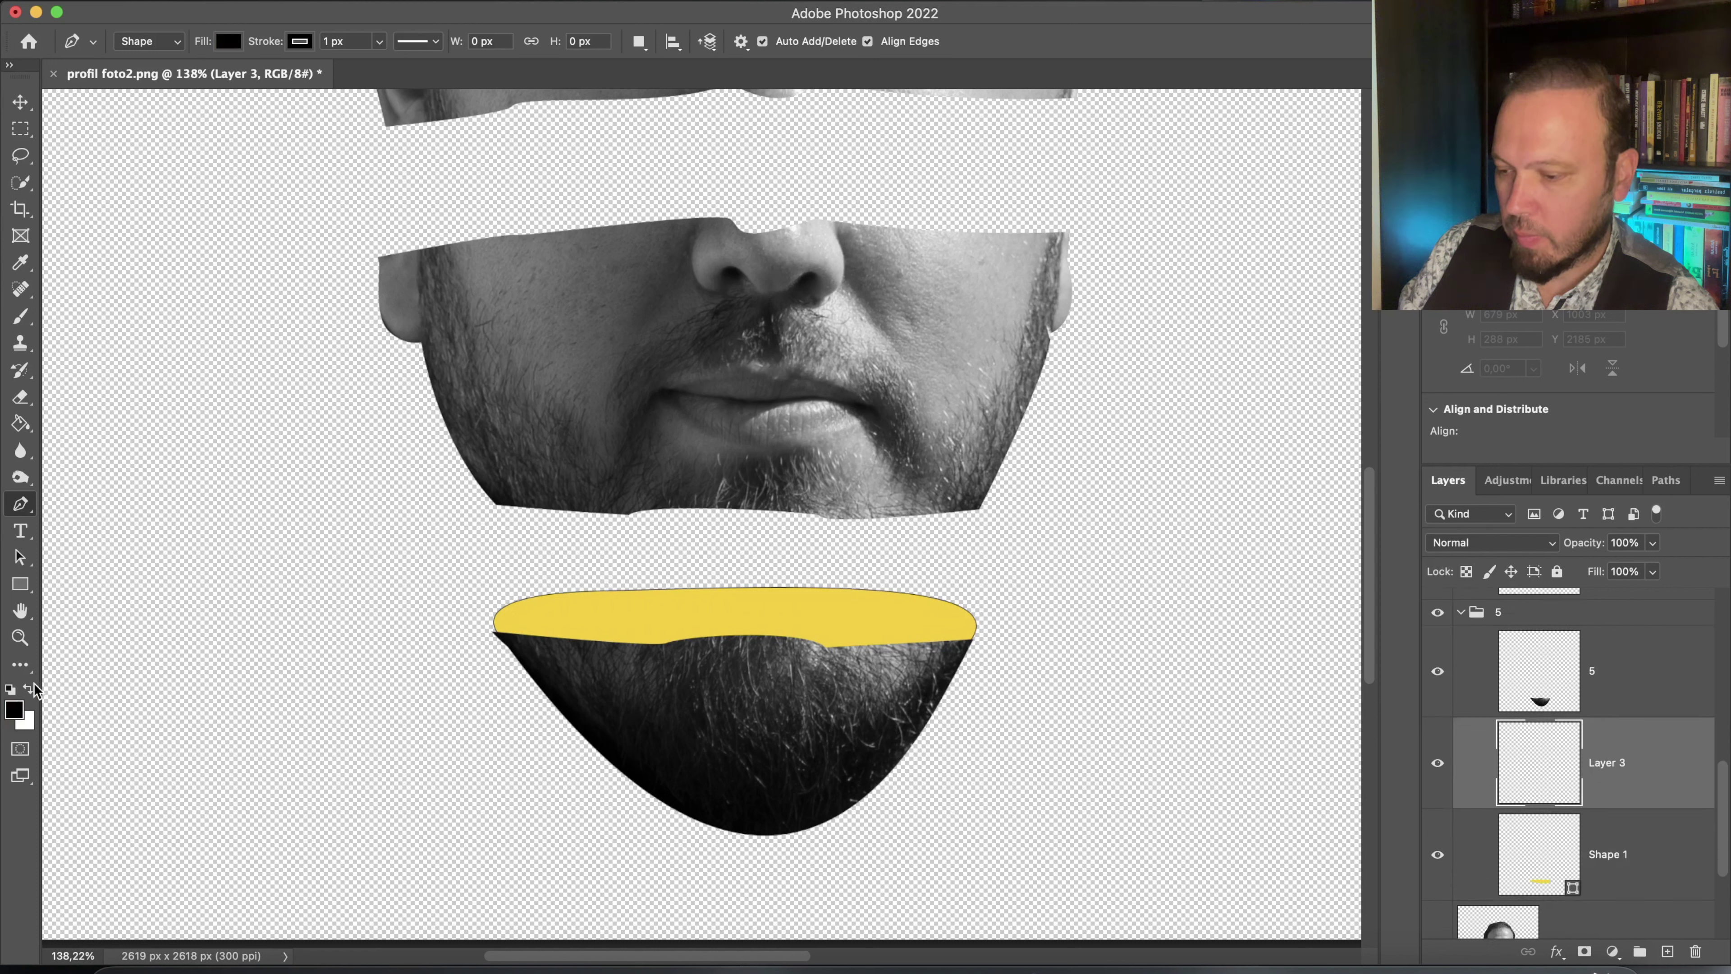
click(22, 318)
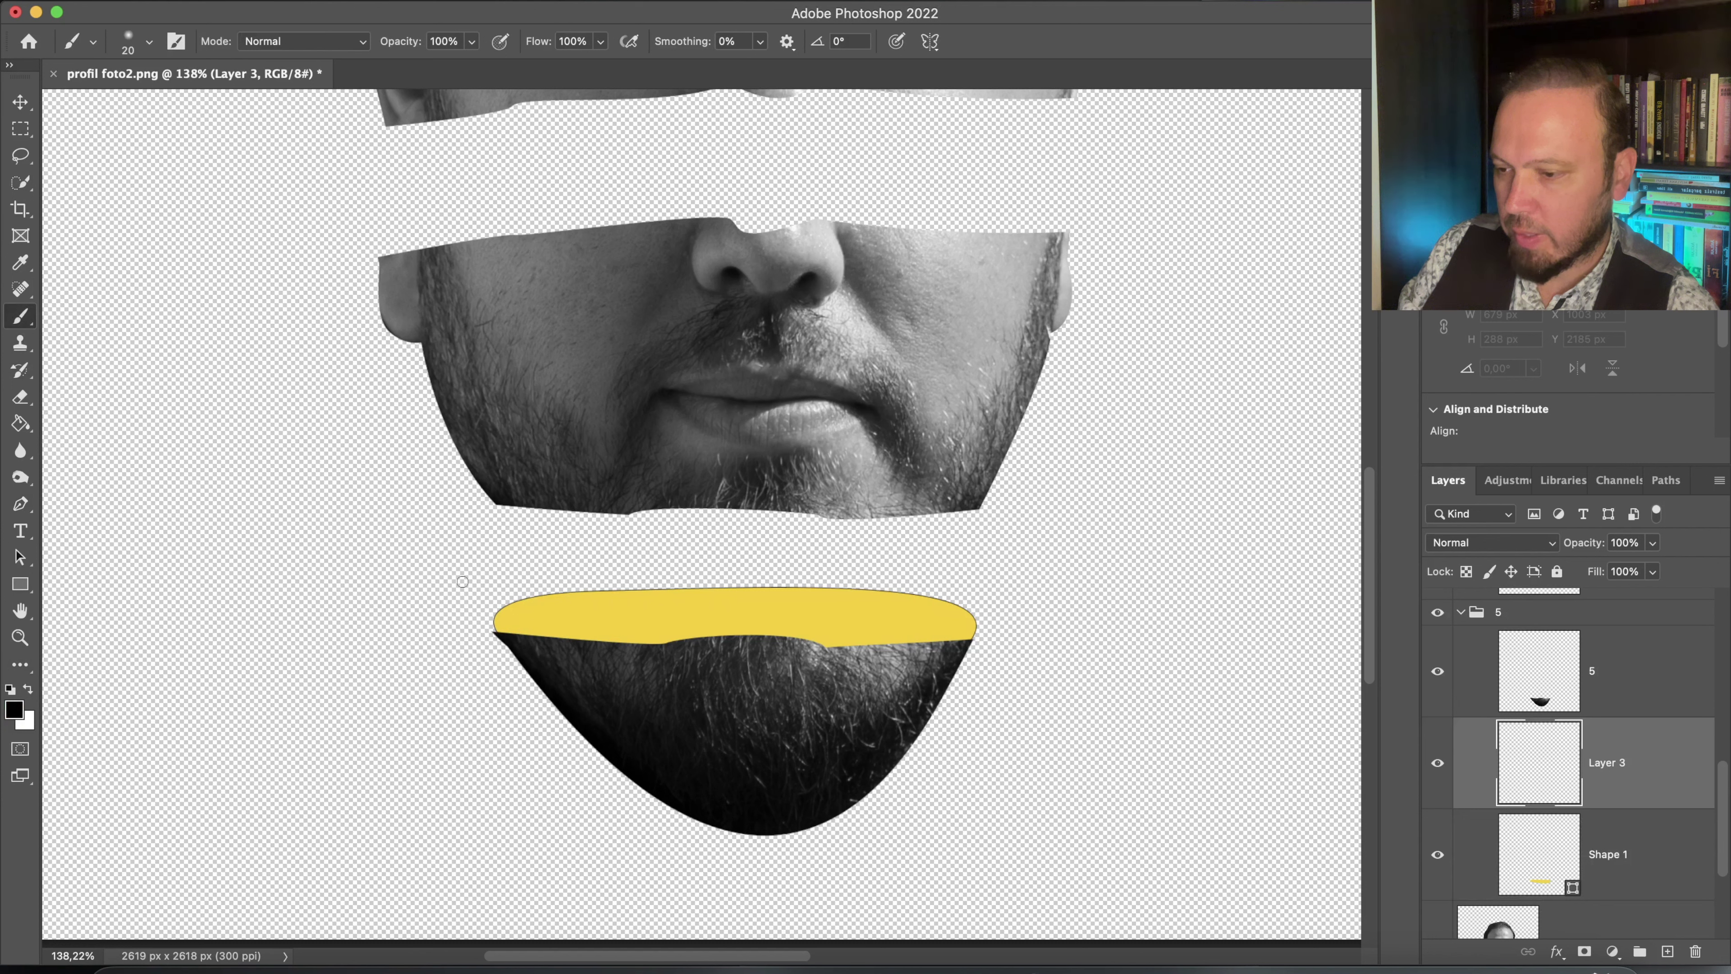
scroll(427, 591, up, 10)
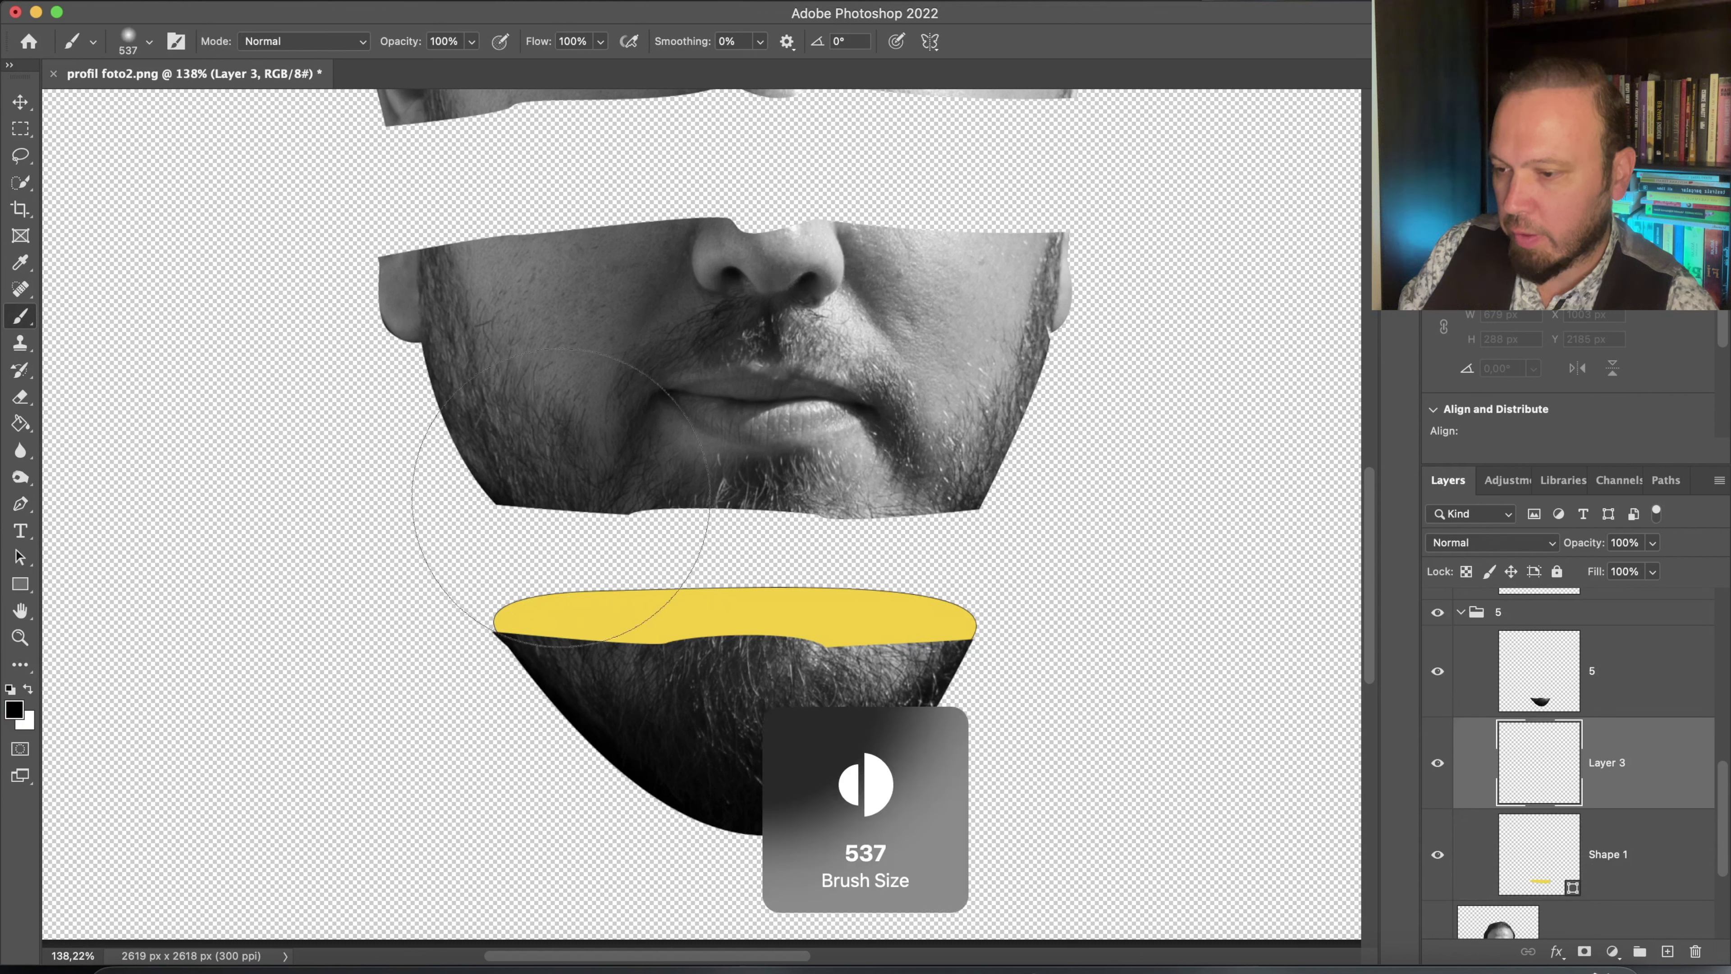
scroll(596, 453, up, 1)
drag(586, 477, 823, 526)
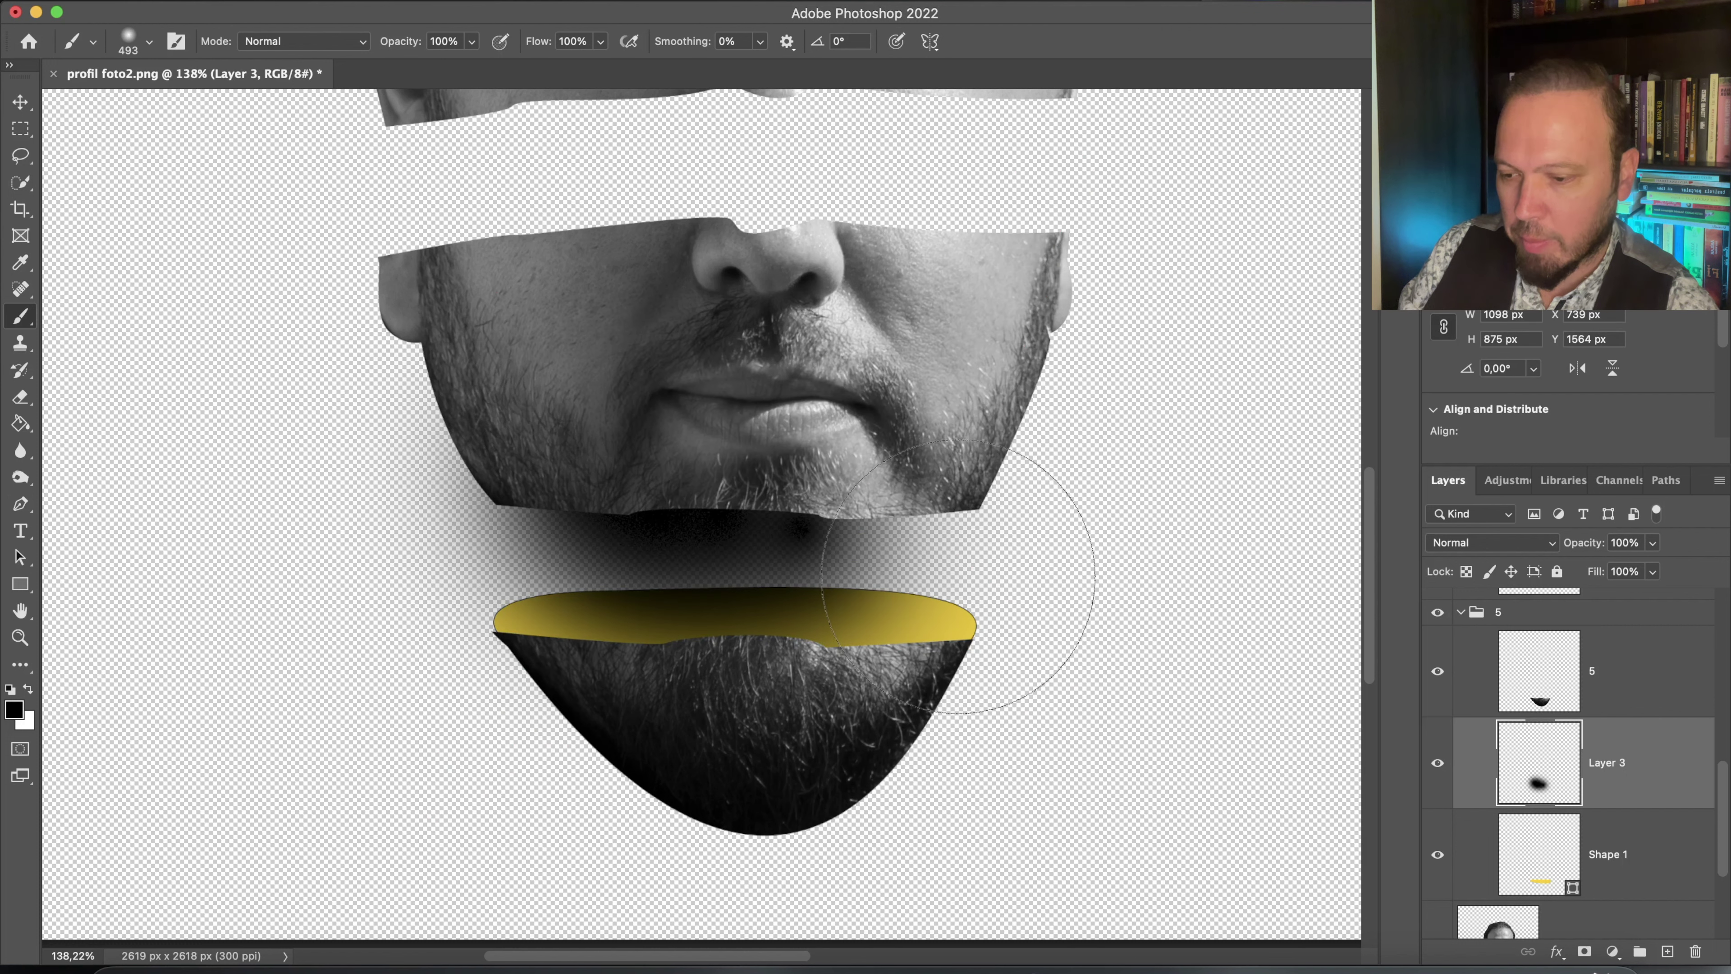
key(super+z)
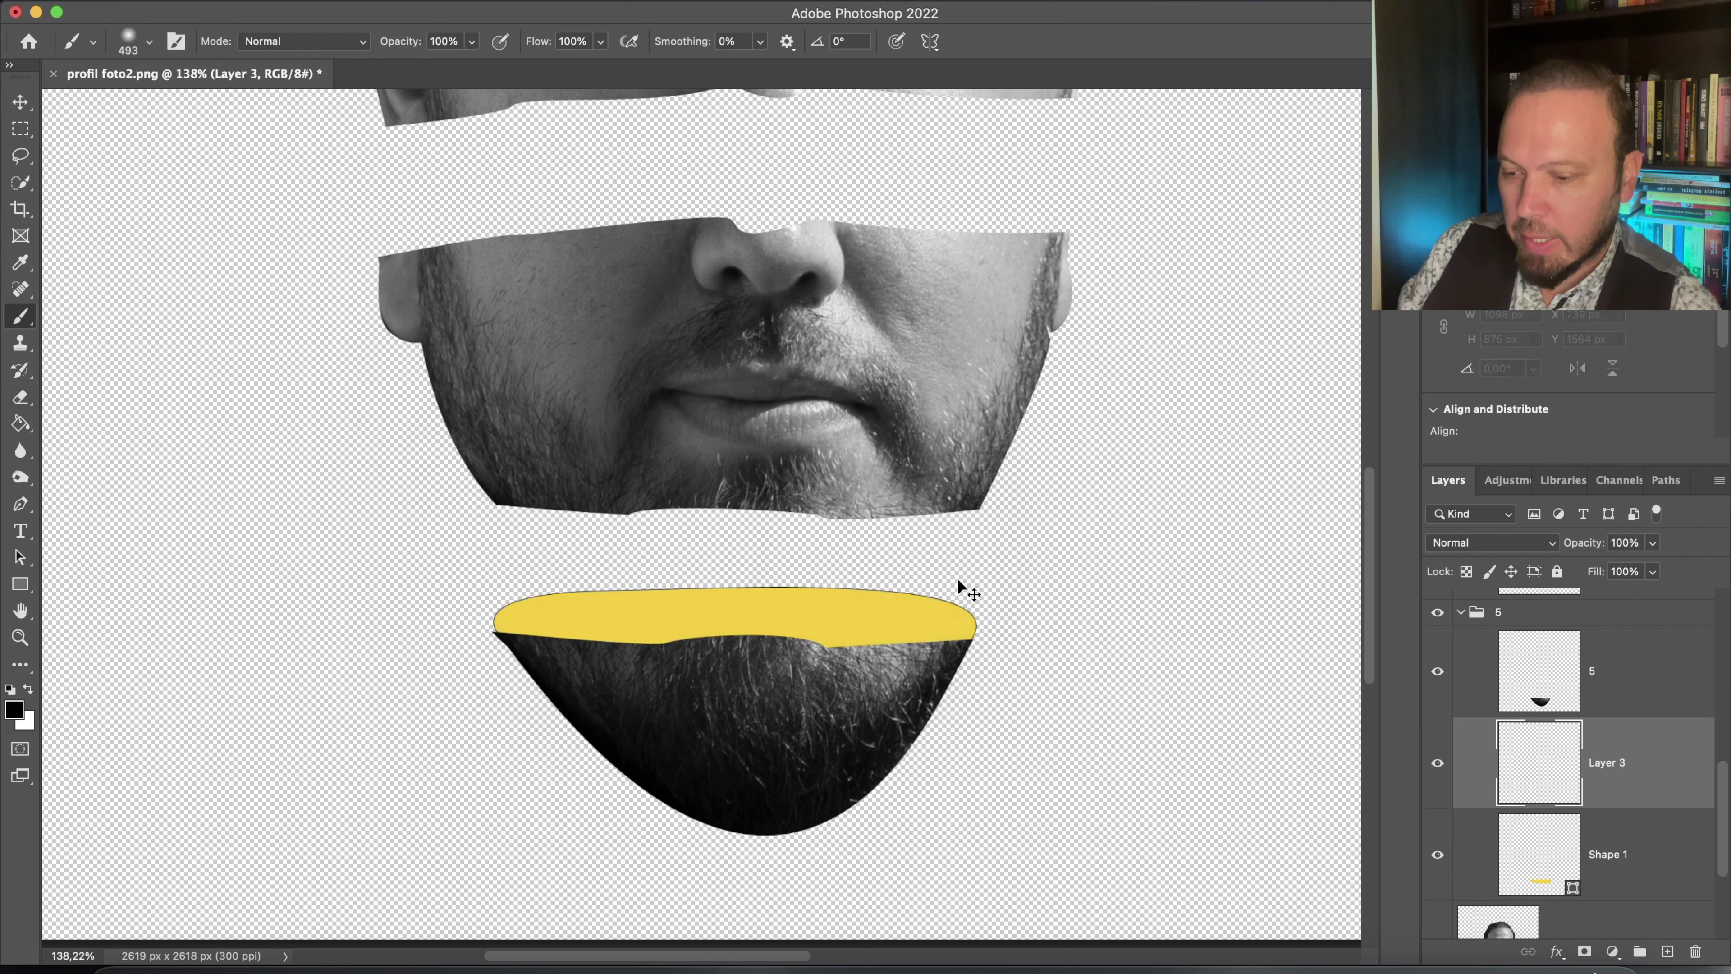
alt+click(1649, 804)
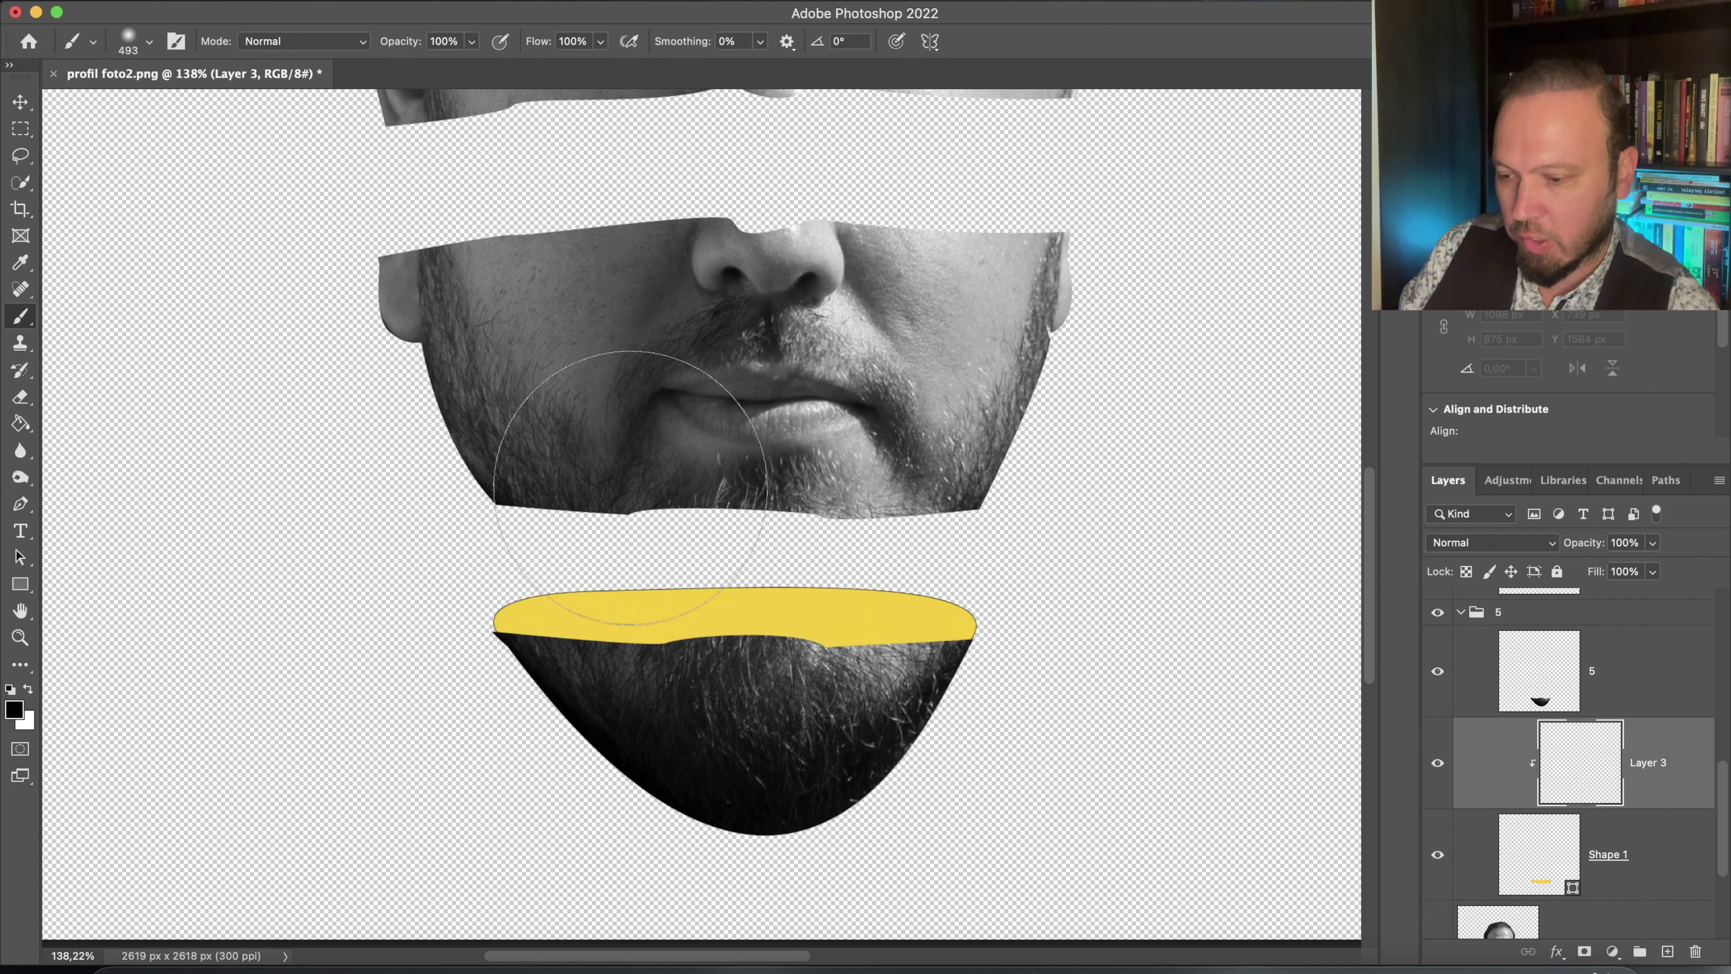
mouse_move(576, 447)
mouse_down()
mouse_move(721, 452)
mouse_move(851, 419)
mouse_move(558, 430)
mouse_move(676, 369)
mouse_up()
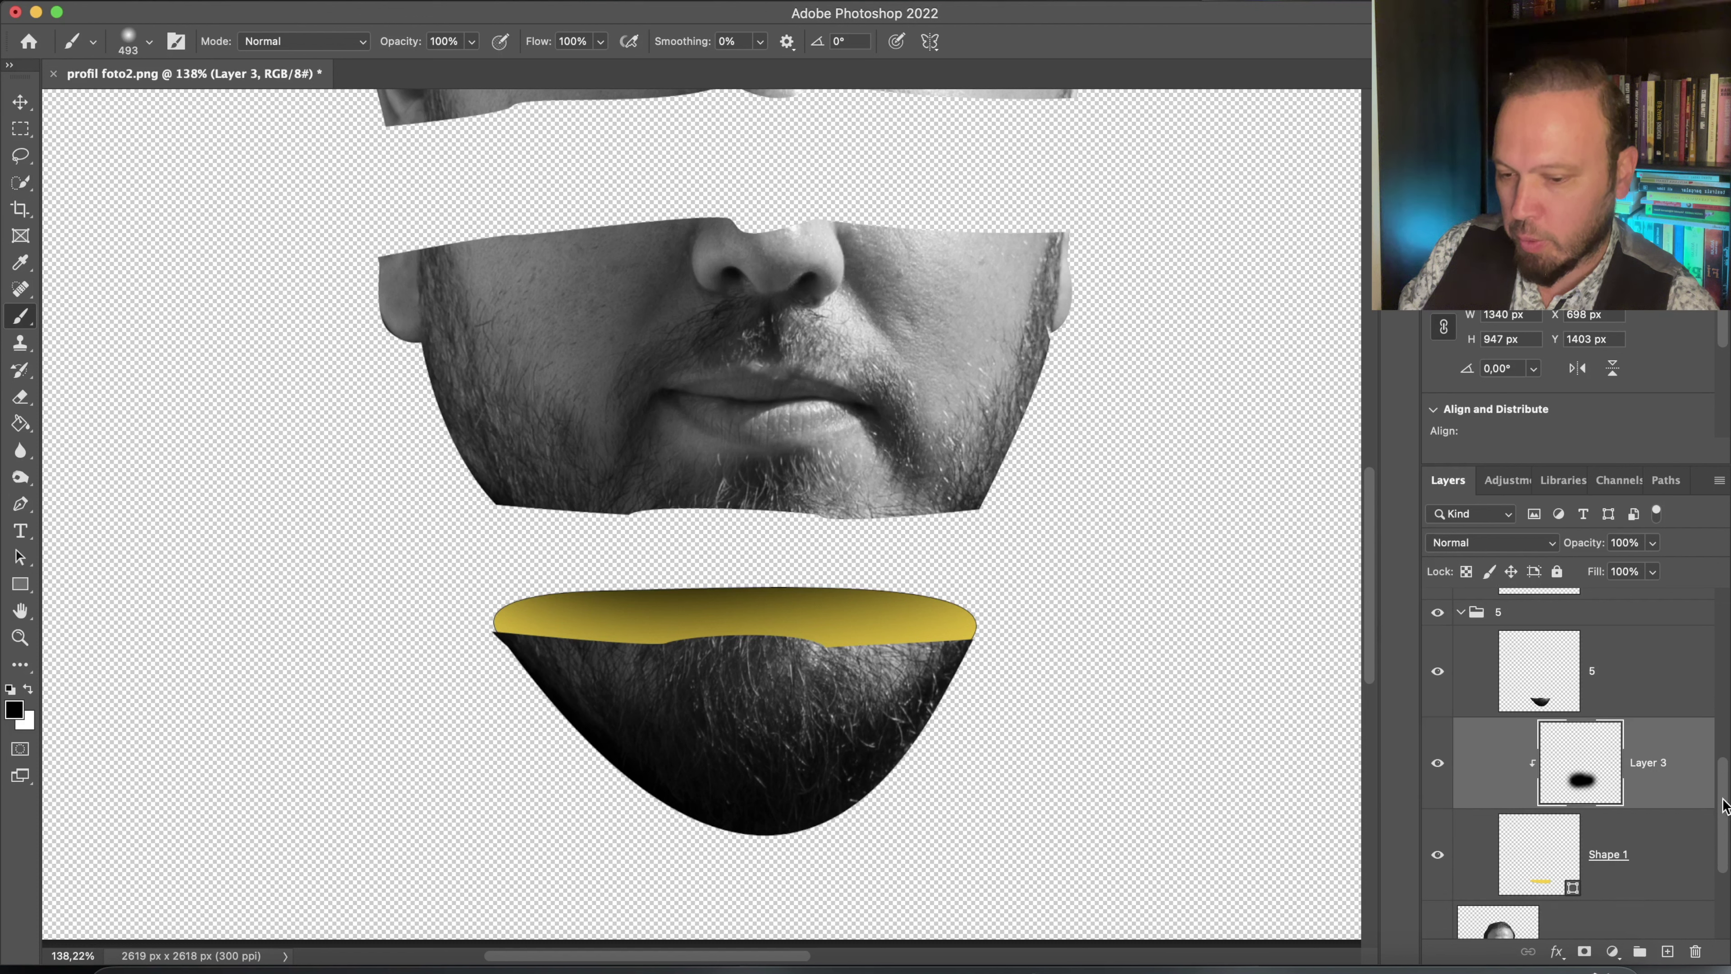
click(1504, 710)
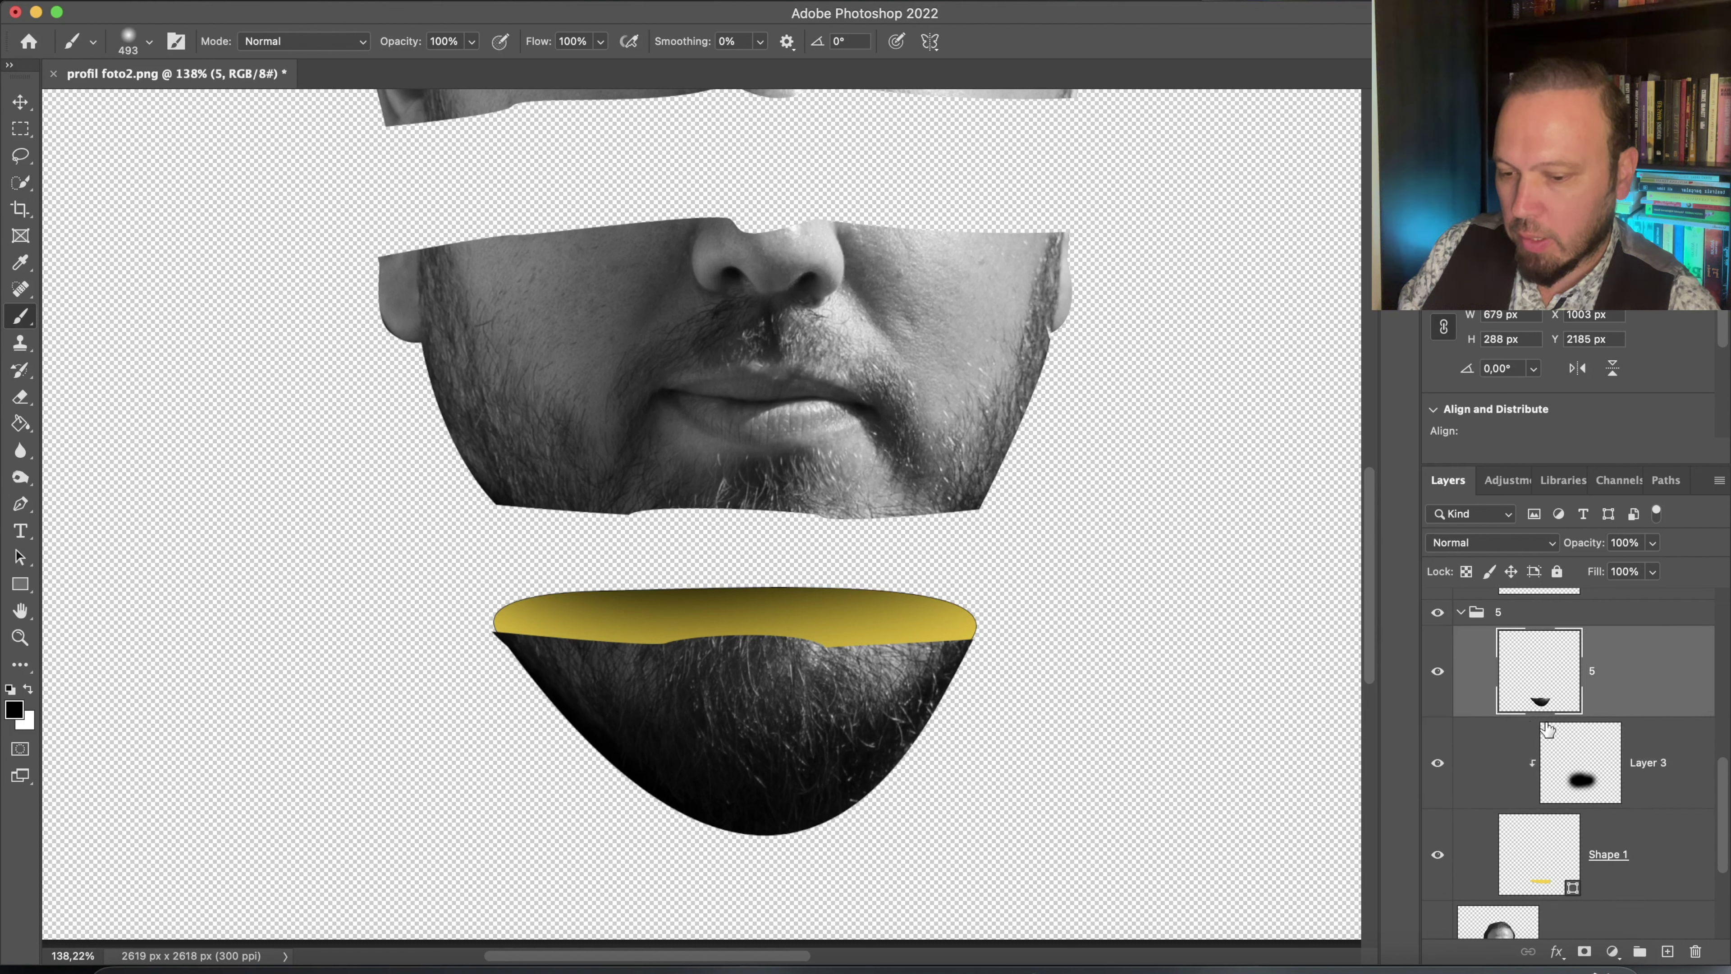
Merge the yellow shading and shape into layer 5 and nudge the chin strip slightly down
shift+click(1531, 862)
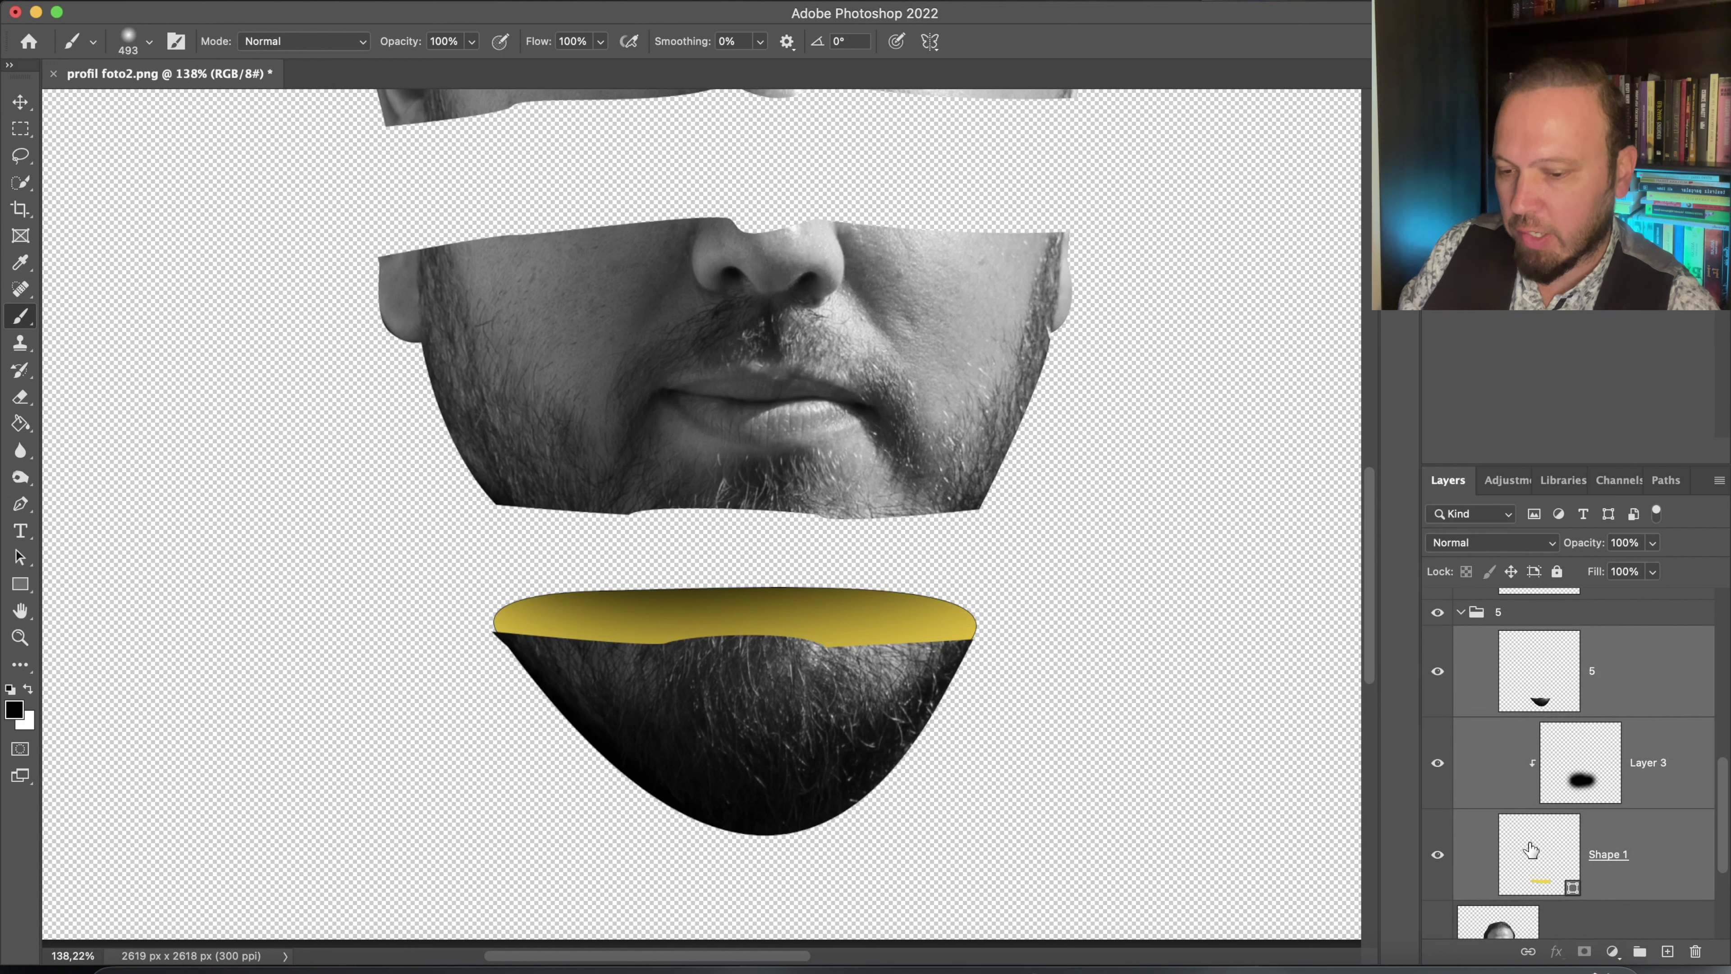
key(super+e)
click(1460, 652)
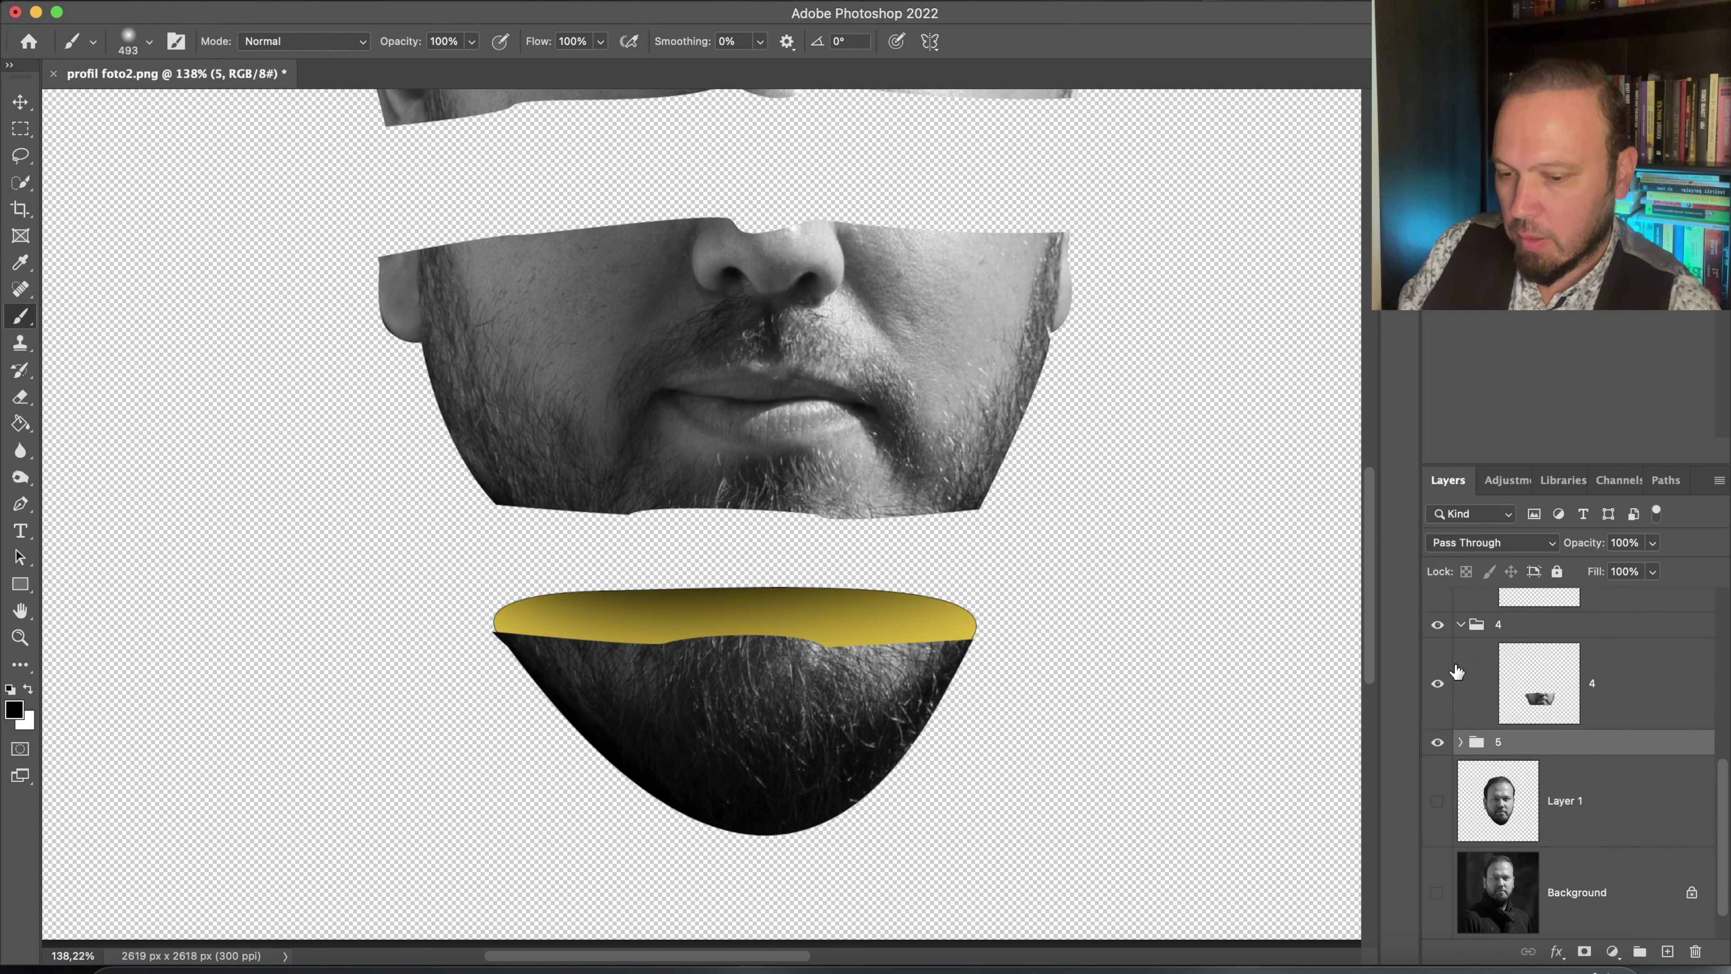
key(v)
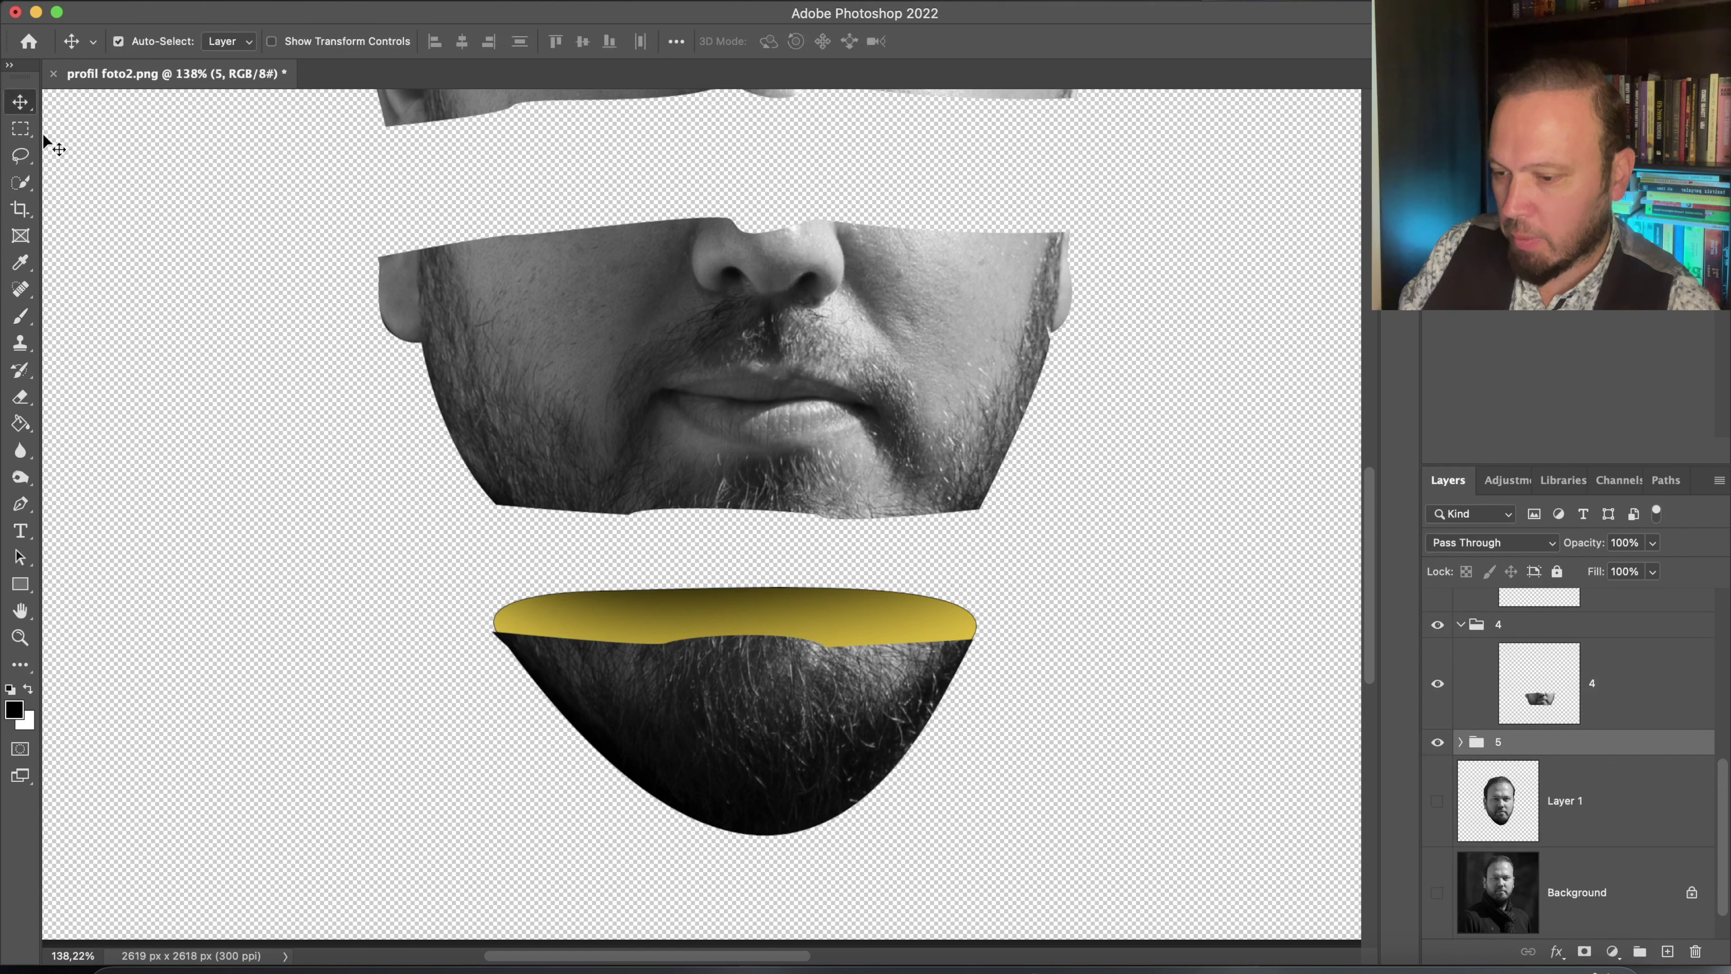
drag(763, 728, 775, 748)
Move the mouth strip about 94 px lower and add an empty layer beneath layer 4
click(760, 400)
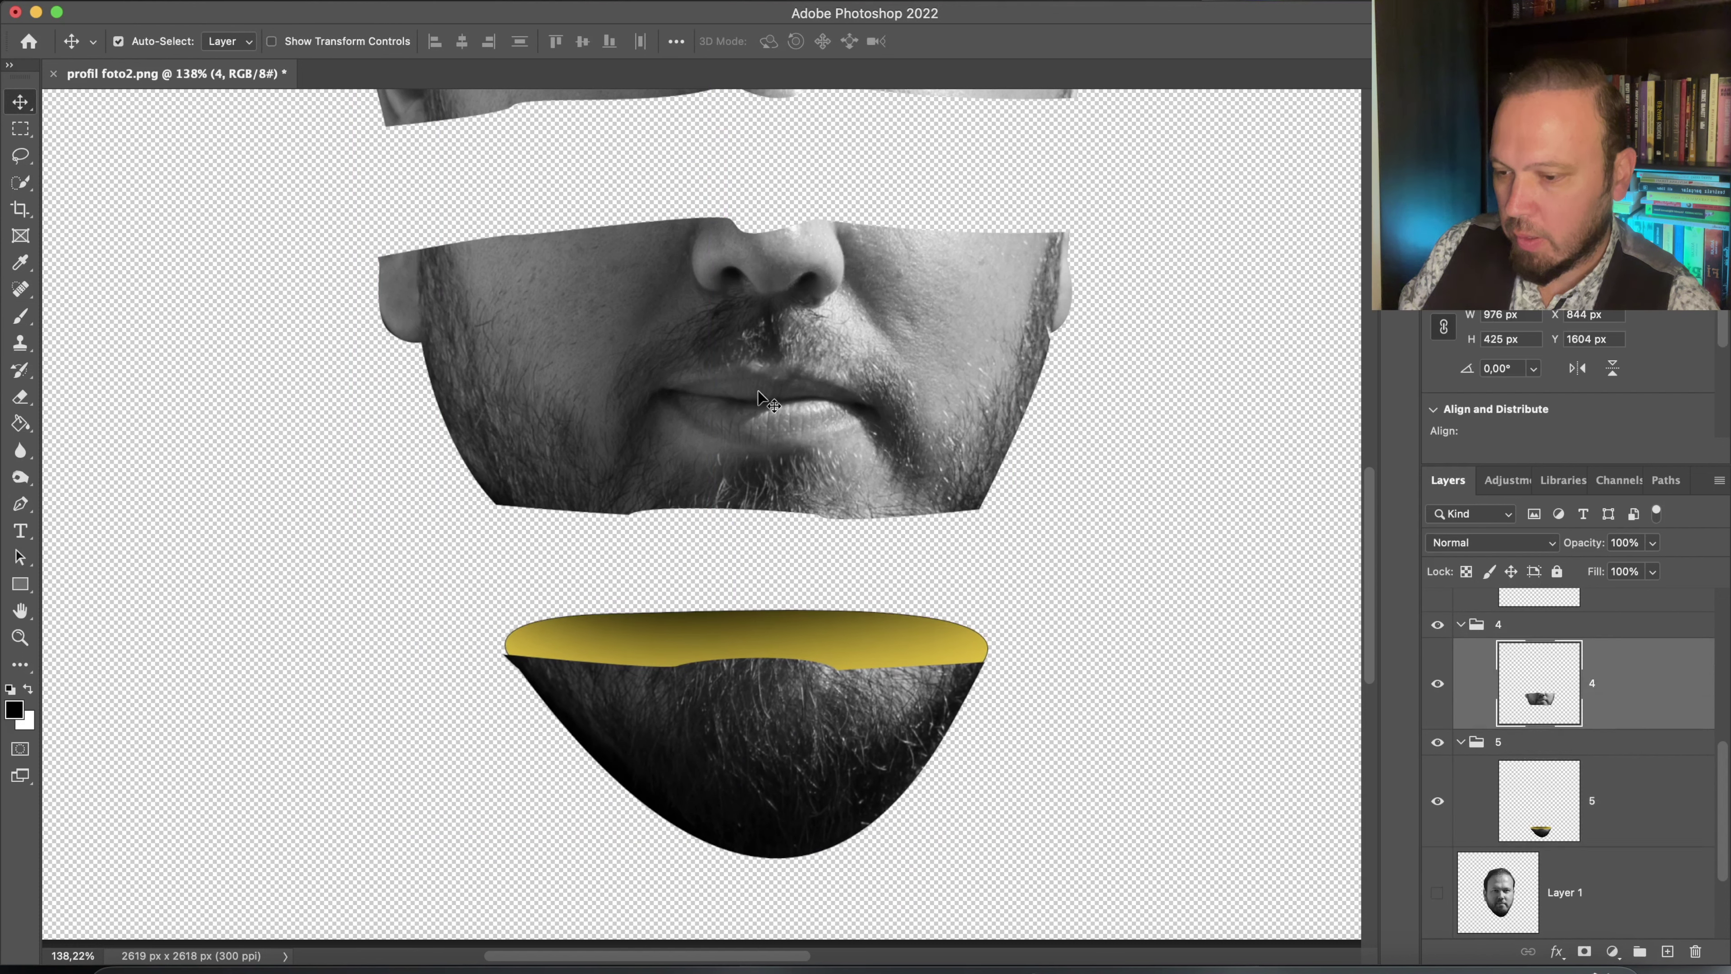
drag(781, 372, 780, 443)
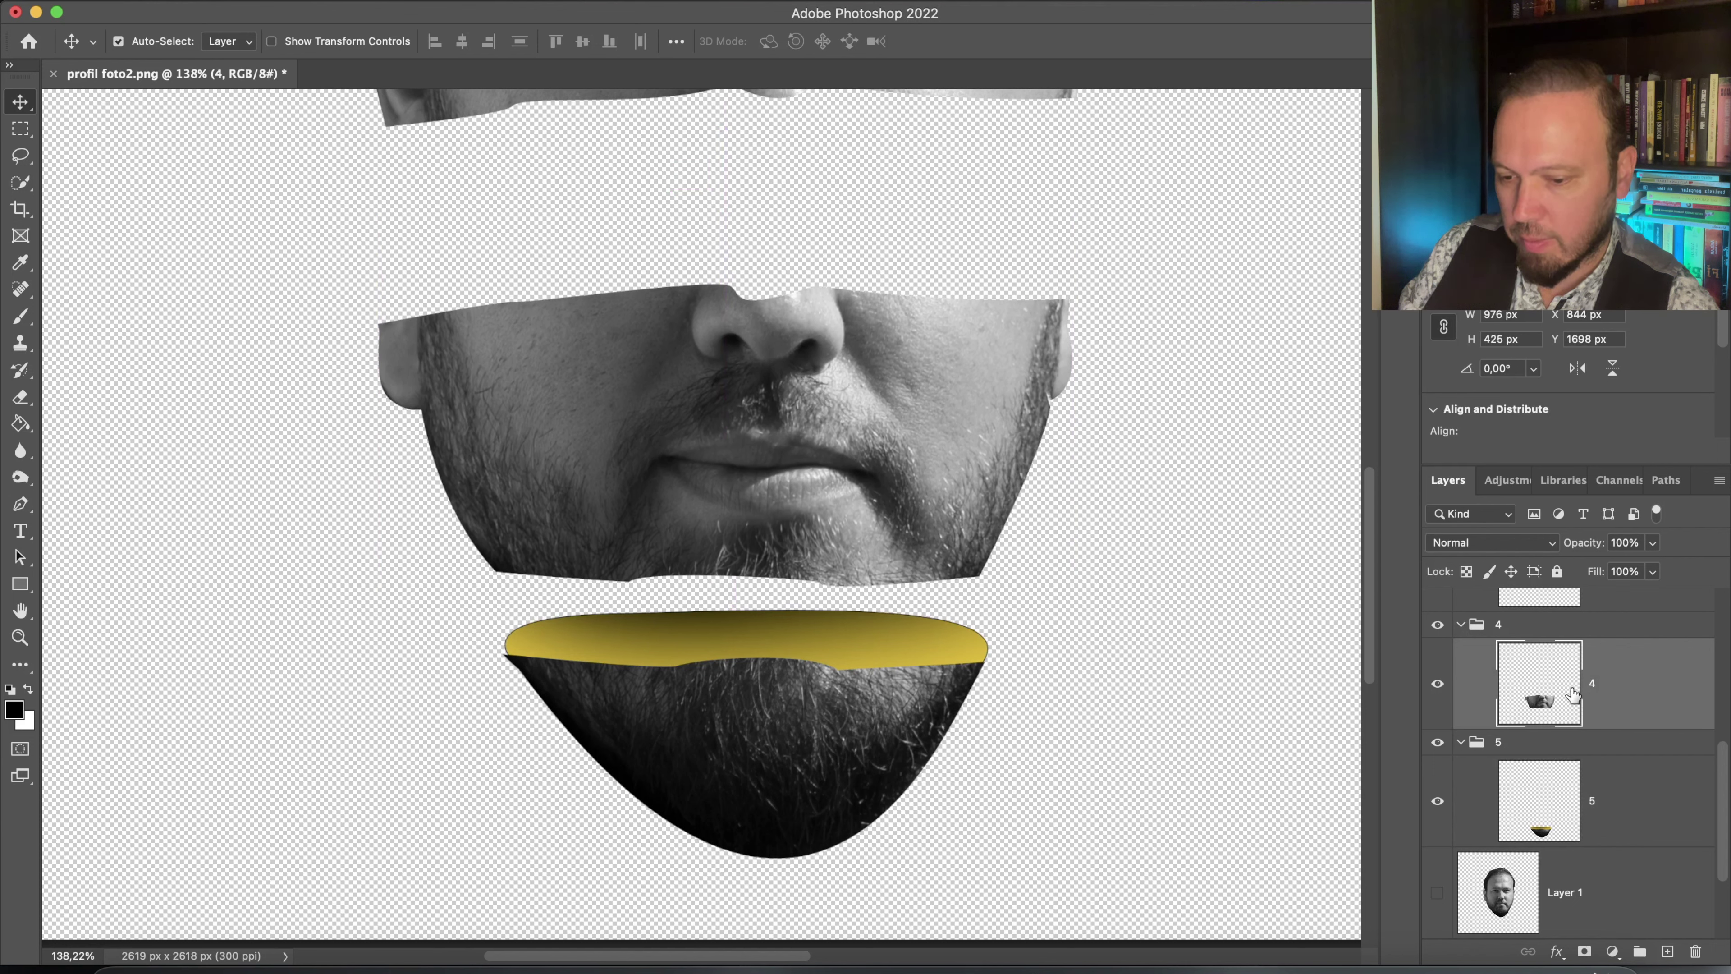
click(1667, 951)
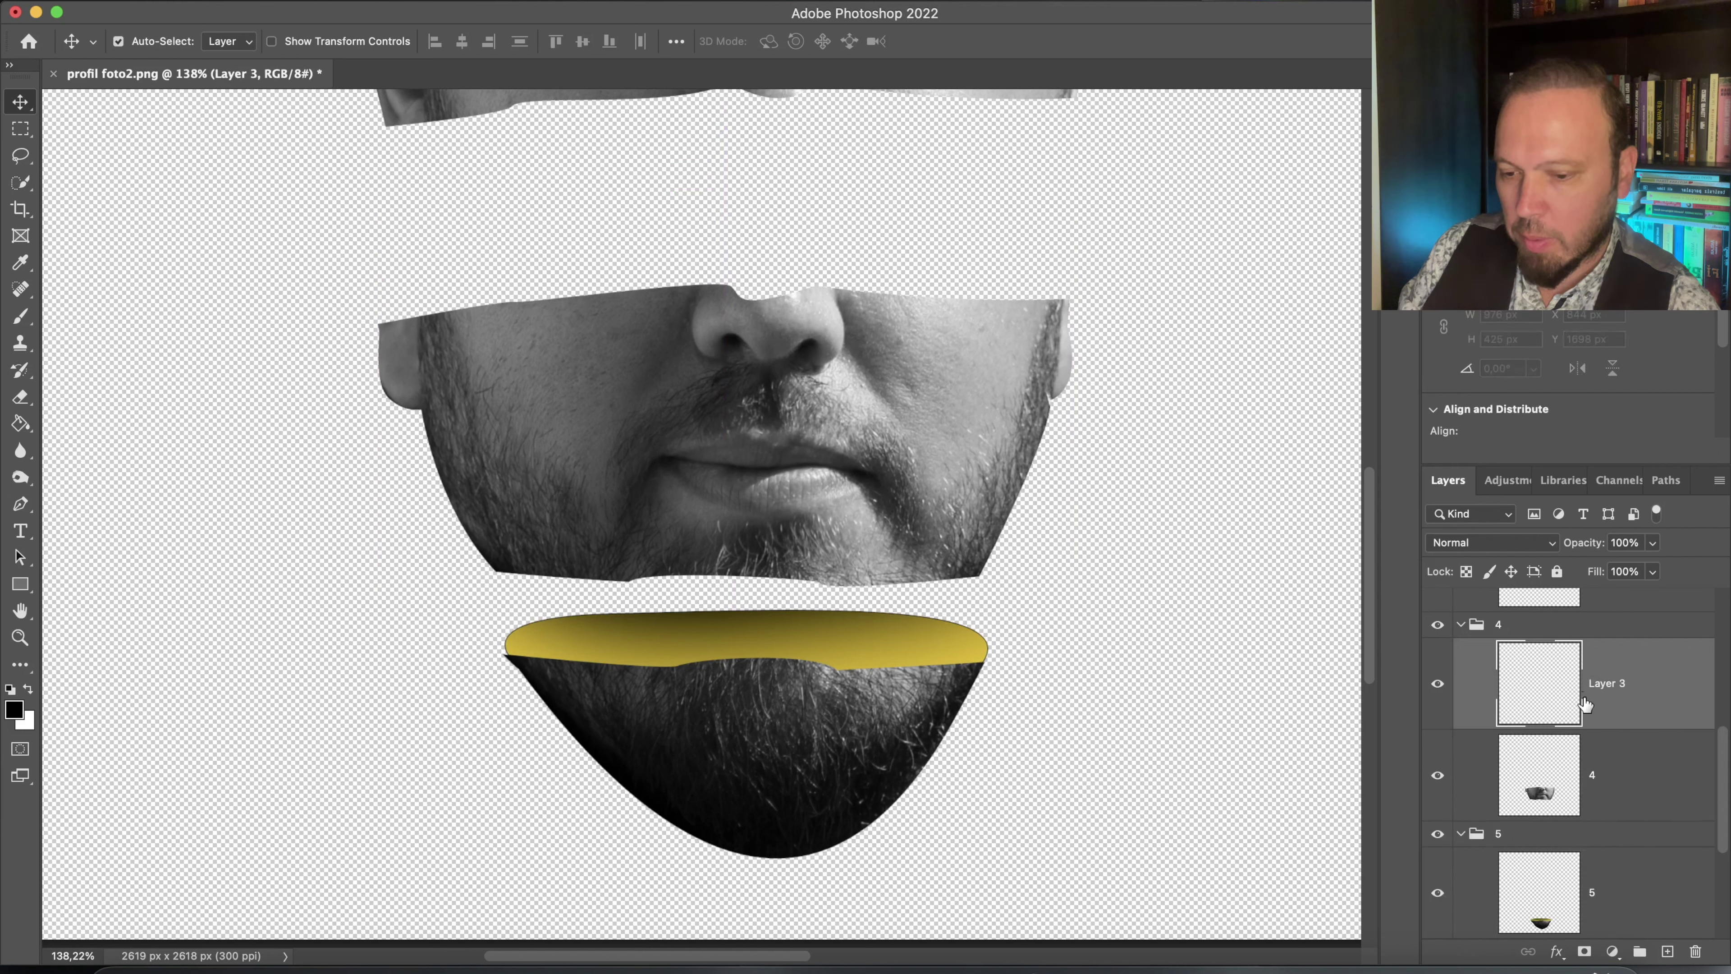
drag(1545, 677, 1532, 844)
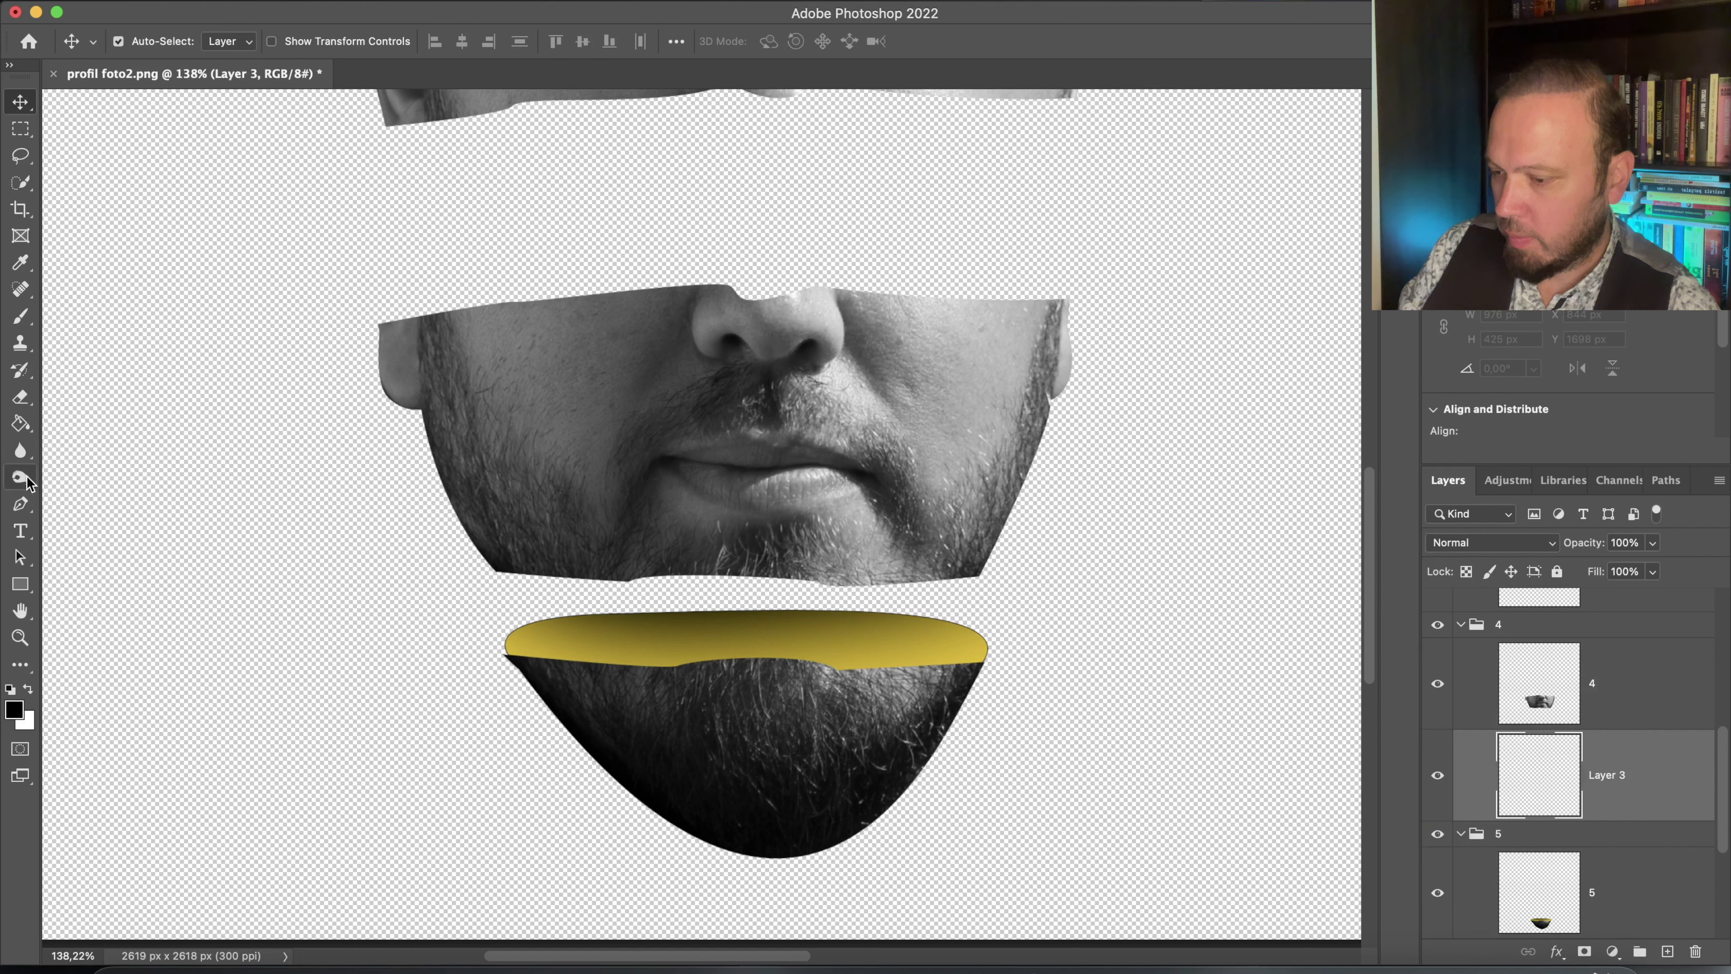
click(15, 709)
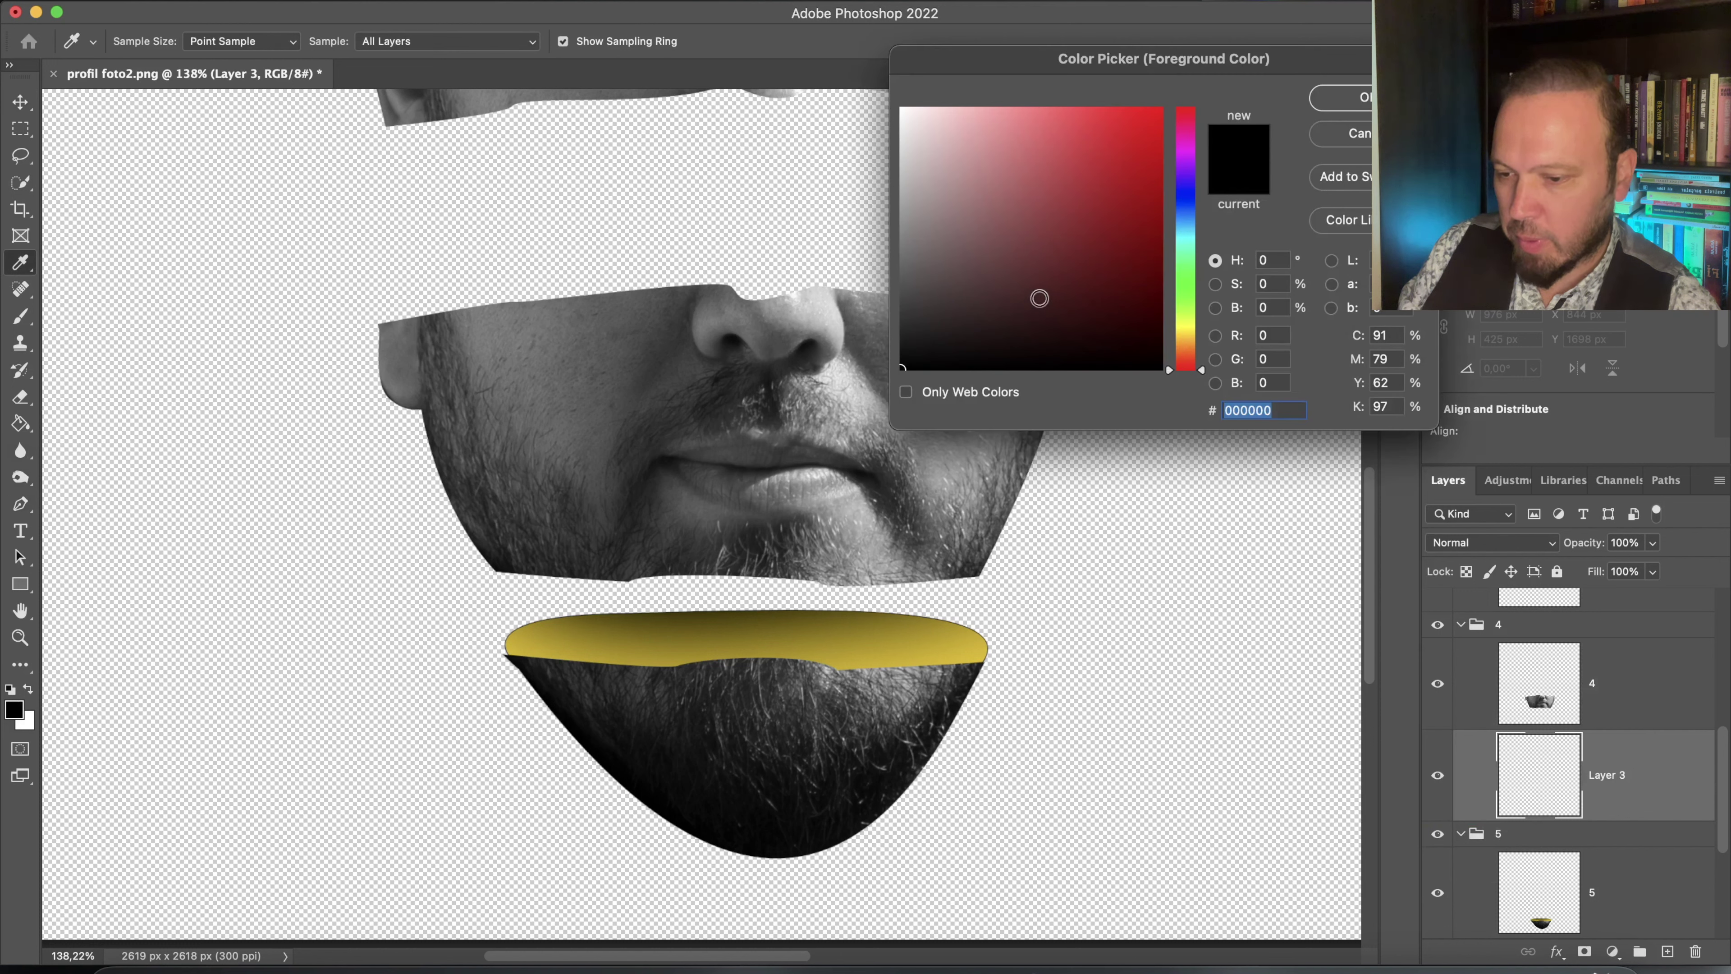
Set the foreground colour to cyan #00ffea
click(1186, 243)
click(1157, 110)
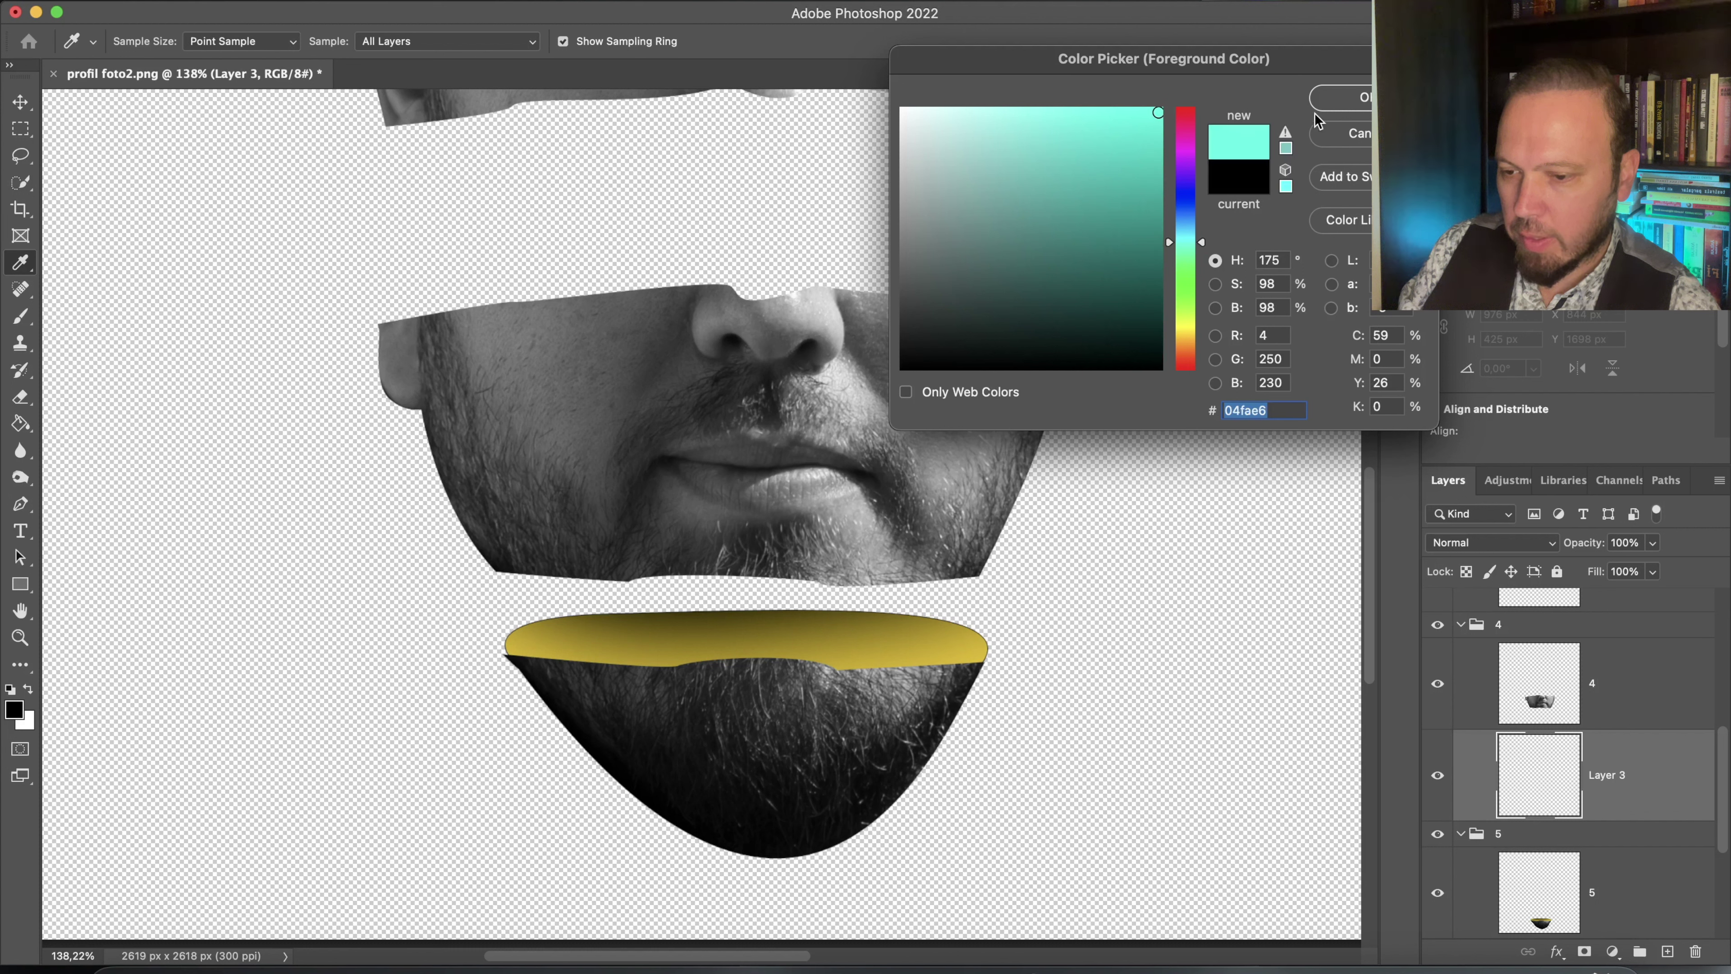
drag(1155, 115, 1165, 106)
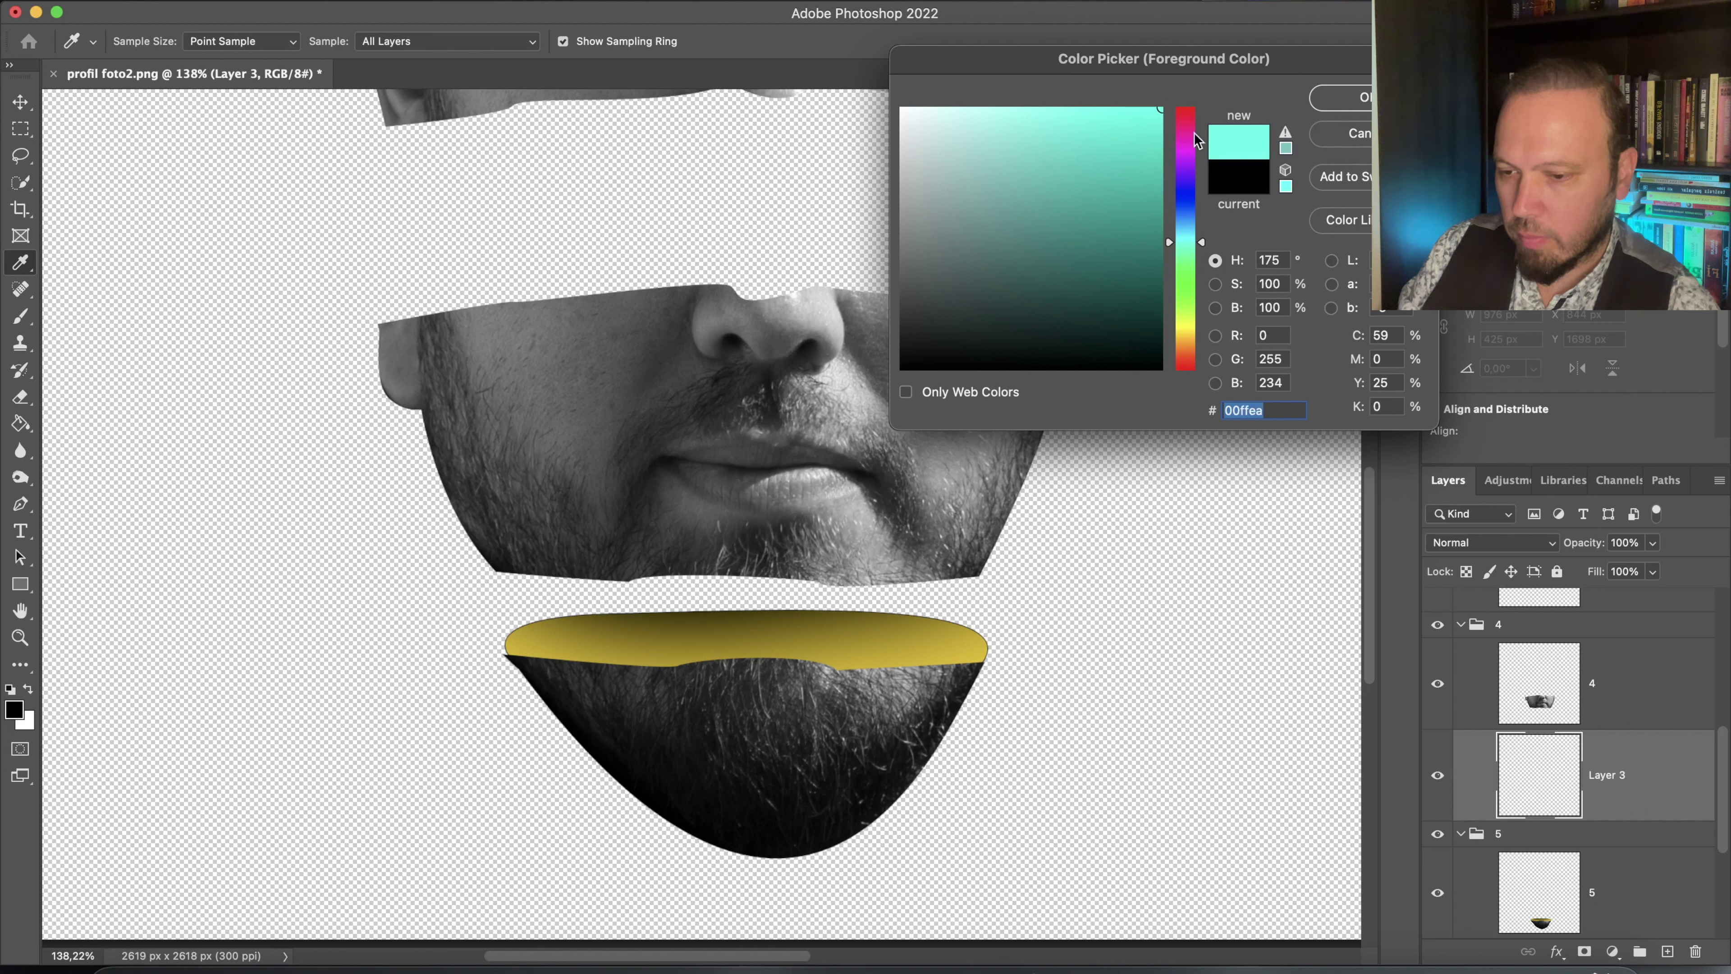
click(1357, 99)
key(v)
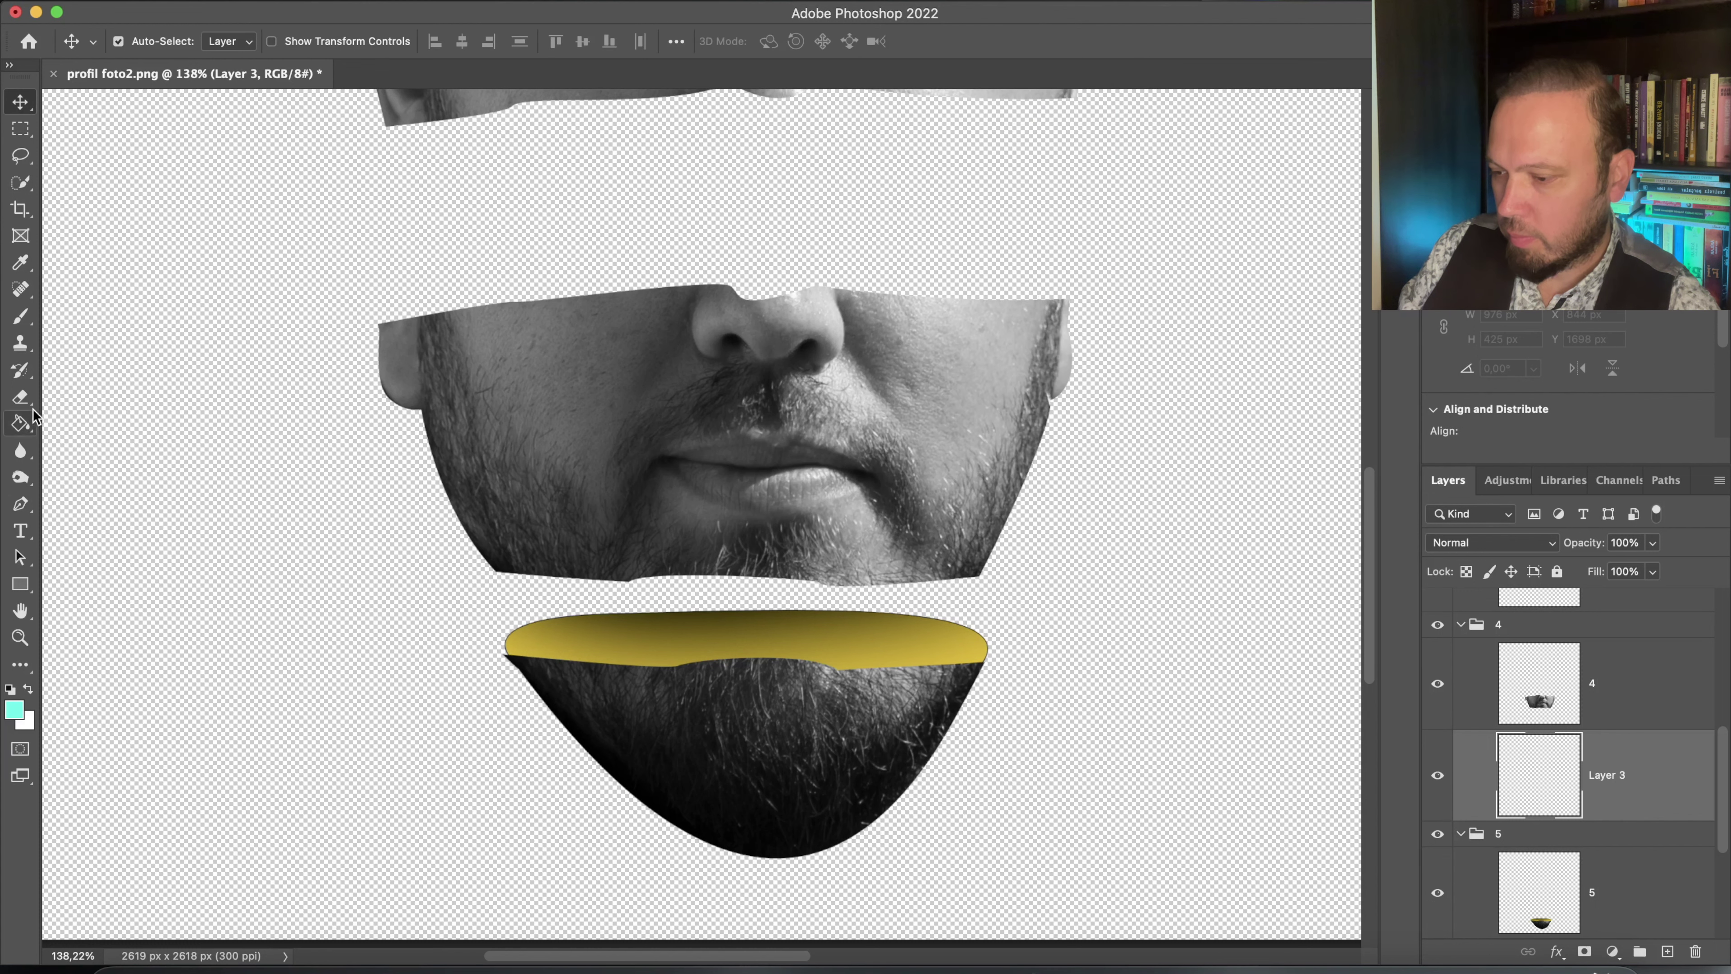
click(21, 503)
Draw a closed, curved cyan shape over the top edge of the mouth strip
click(385, 331)
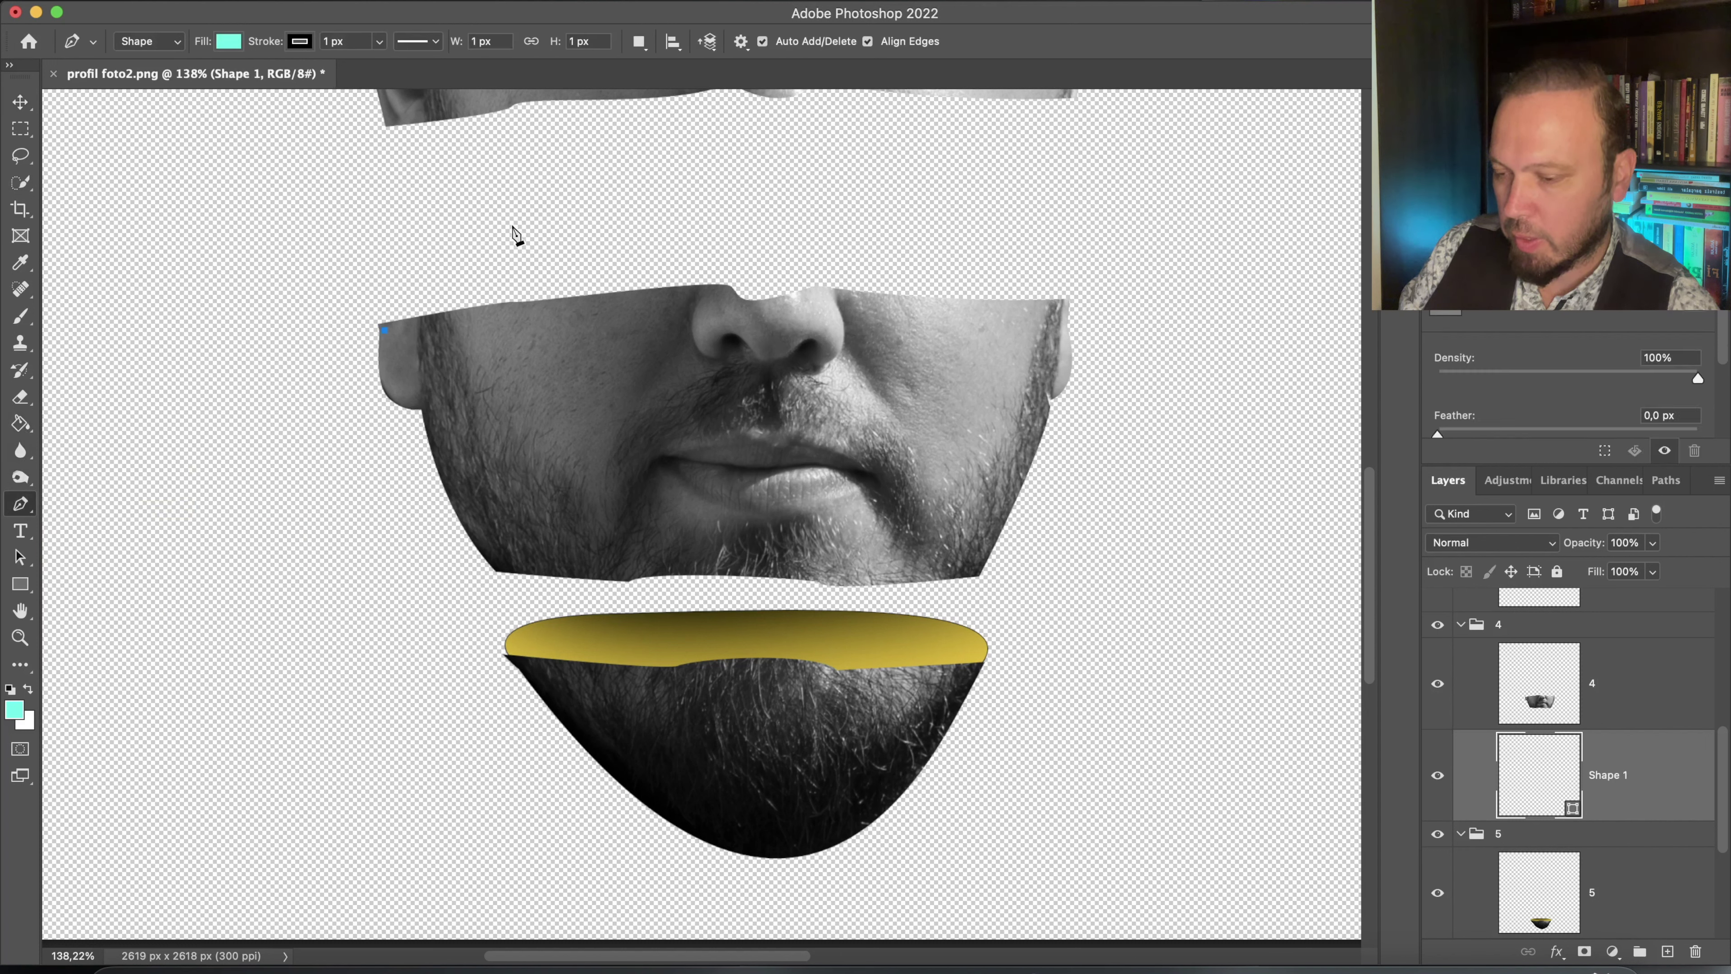
drag(510, 227, 669, 204)
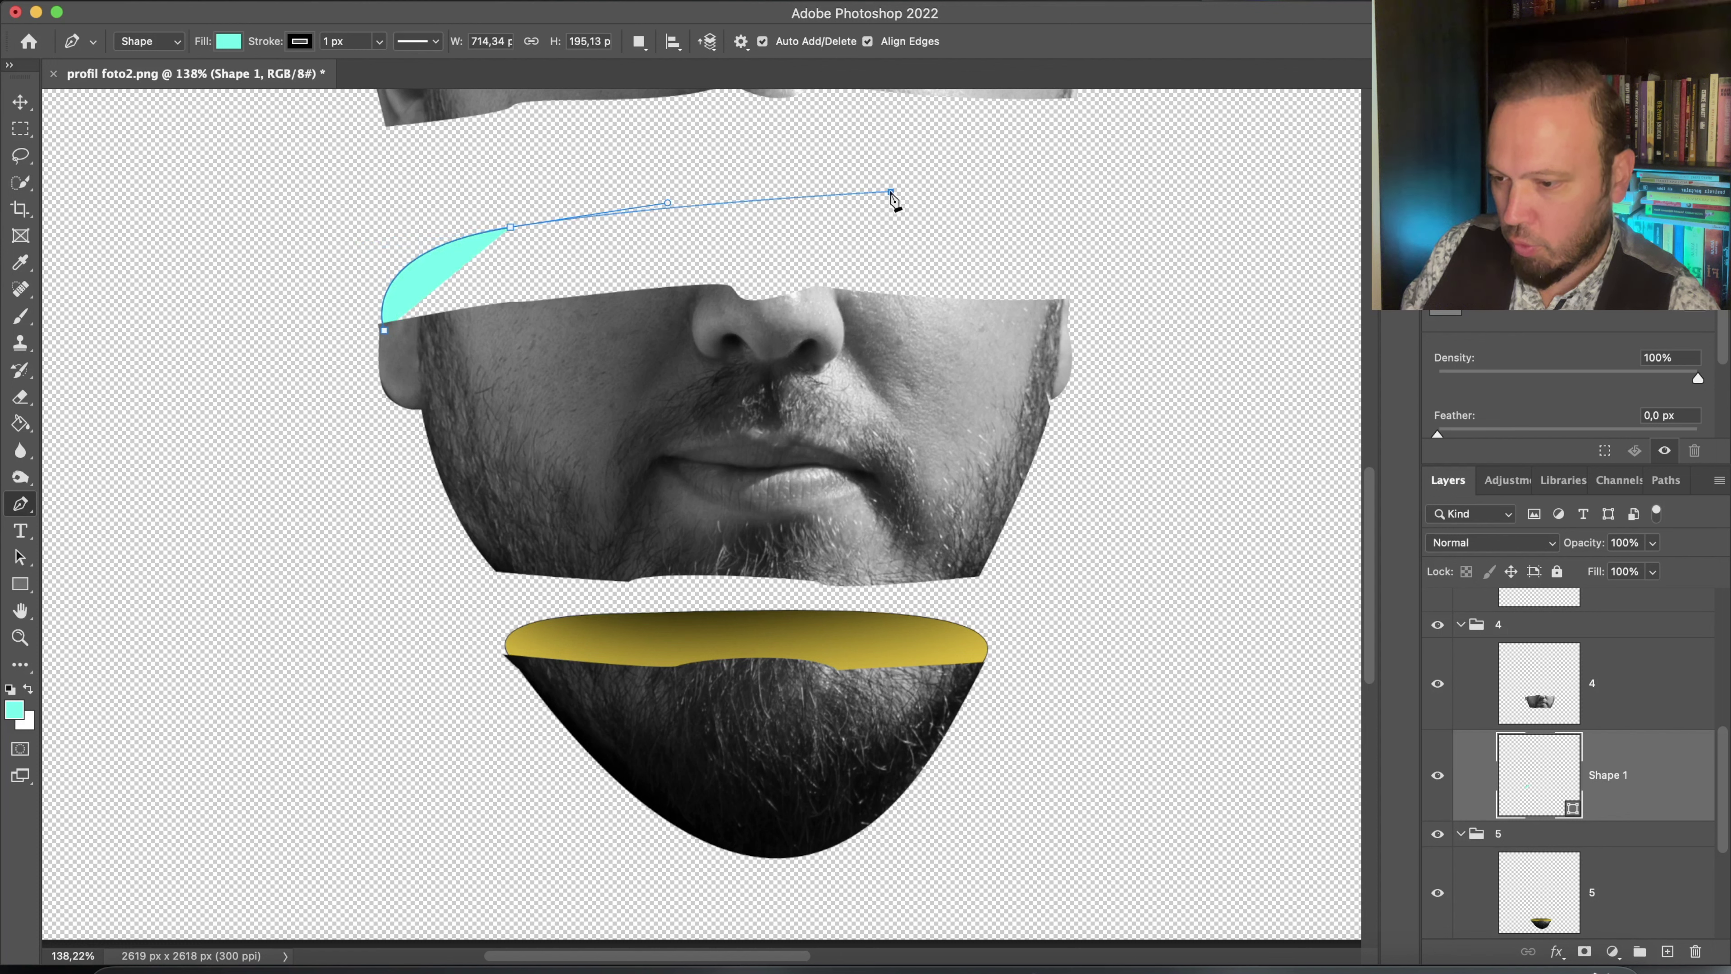
mouse_move(891, 191)
mouse_down()
mouse_move(1300, 232)
mouse_move(1086, 178)
mouse_move(1032, 224)
mouse_up()
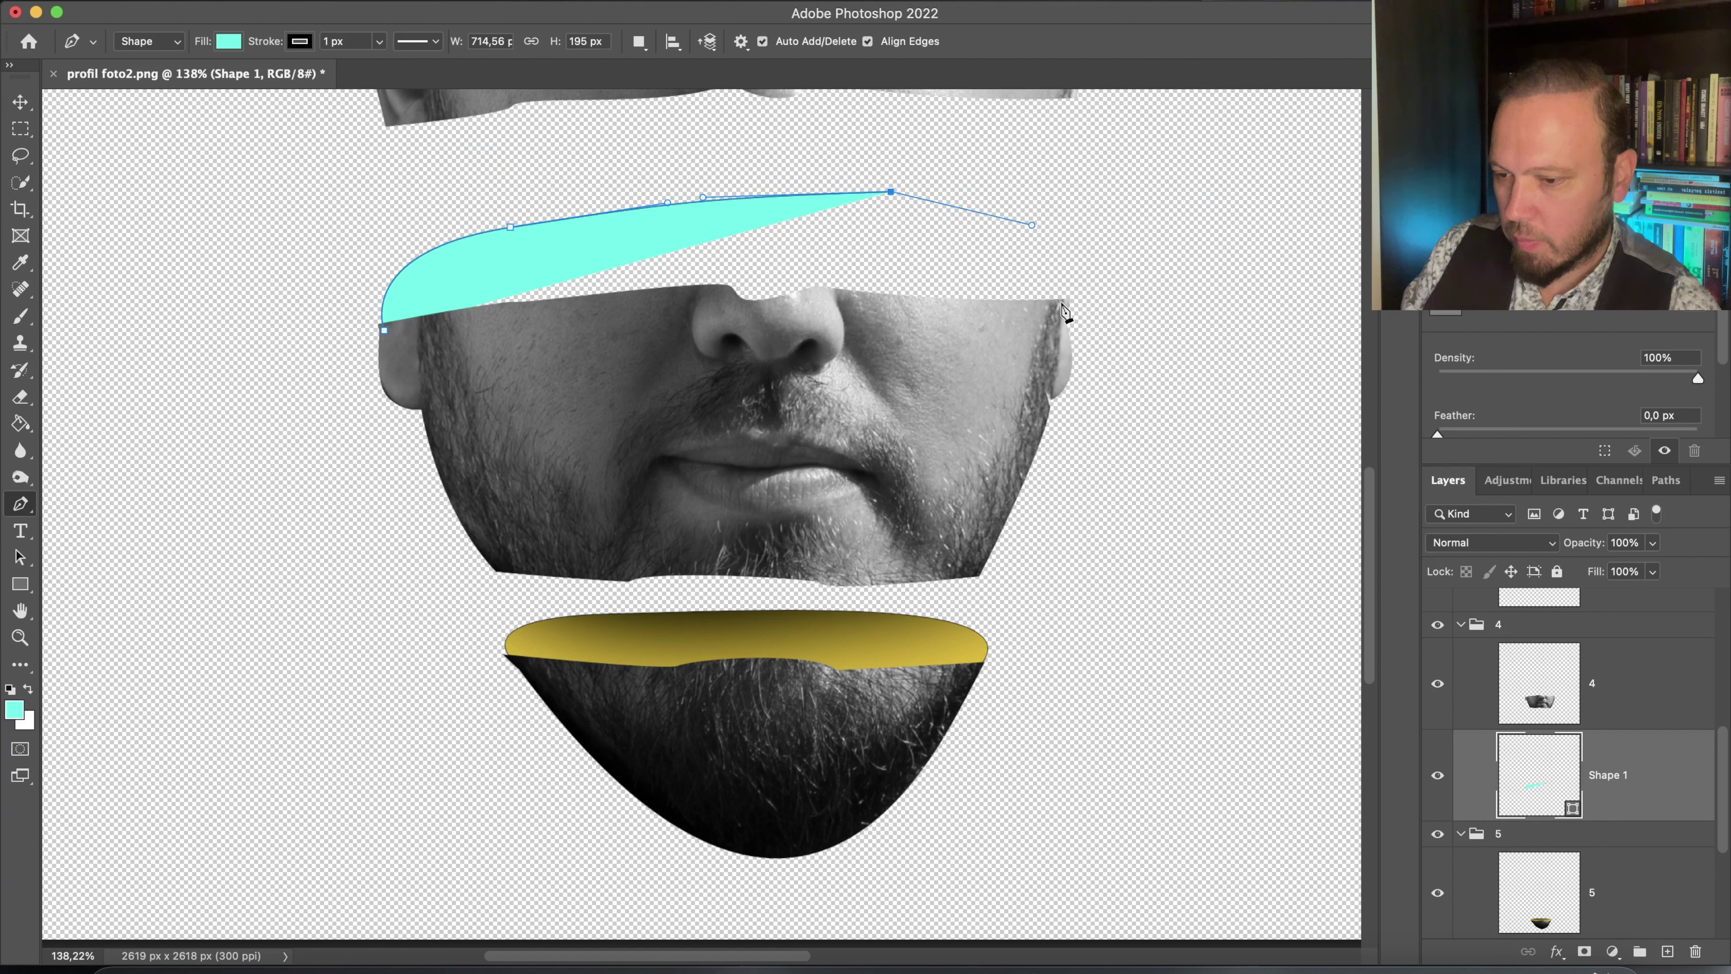
drag(1061, 303, 1016, 373)
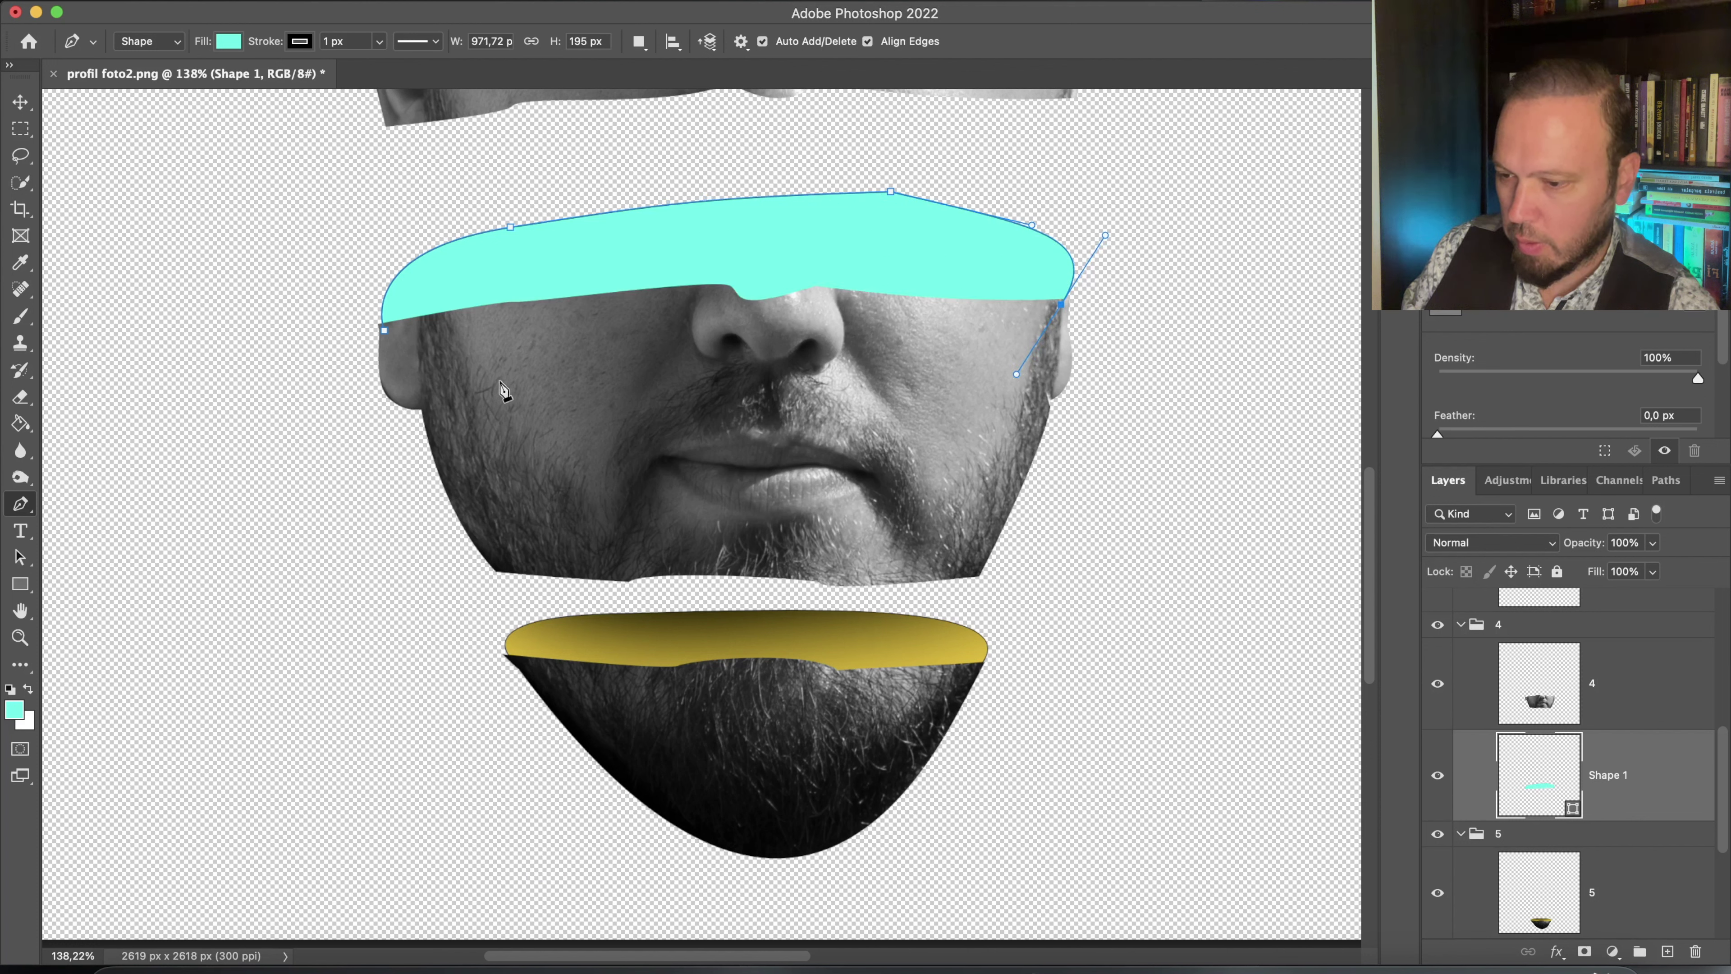
click(531, 381)
click(385, 331)
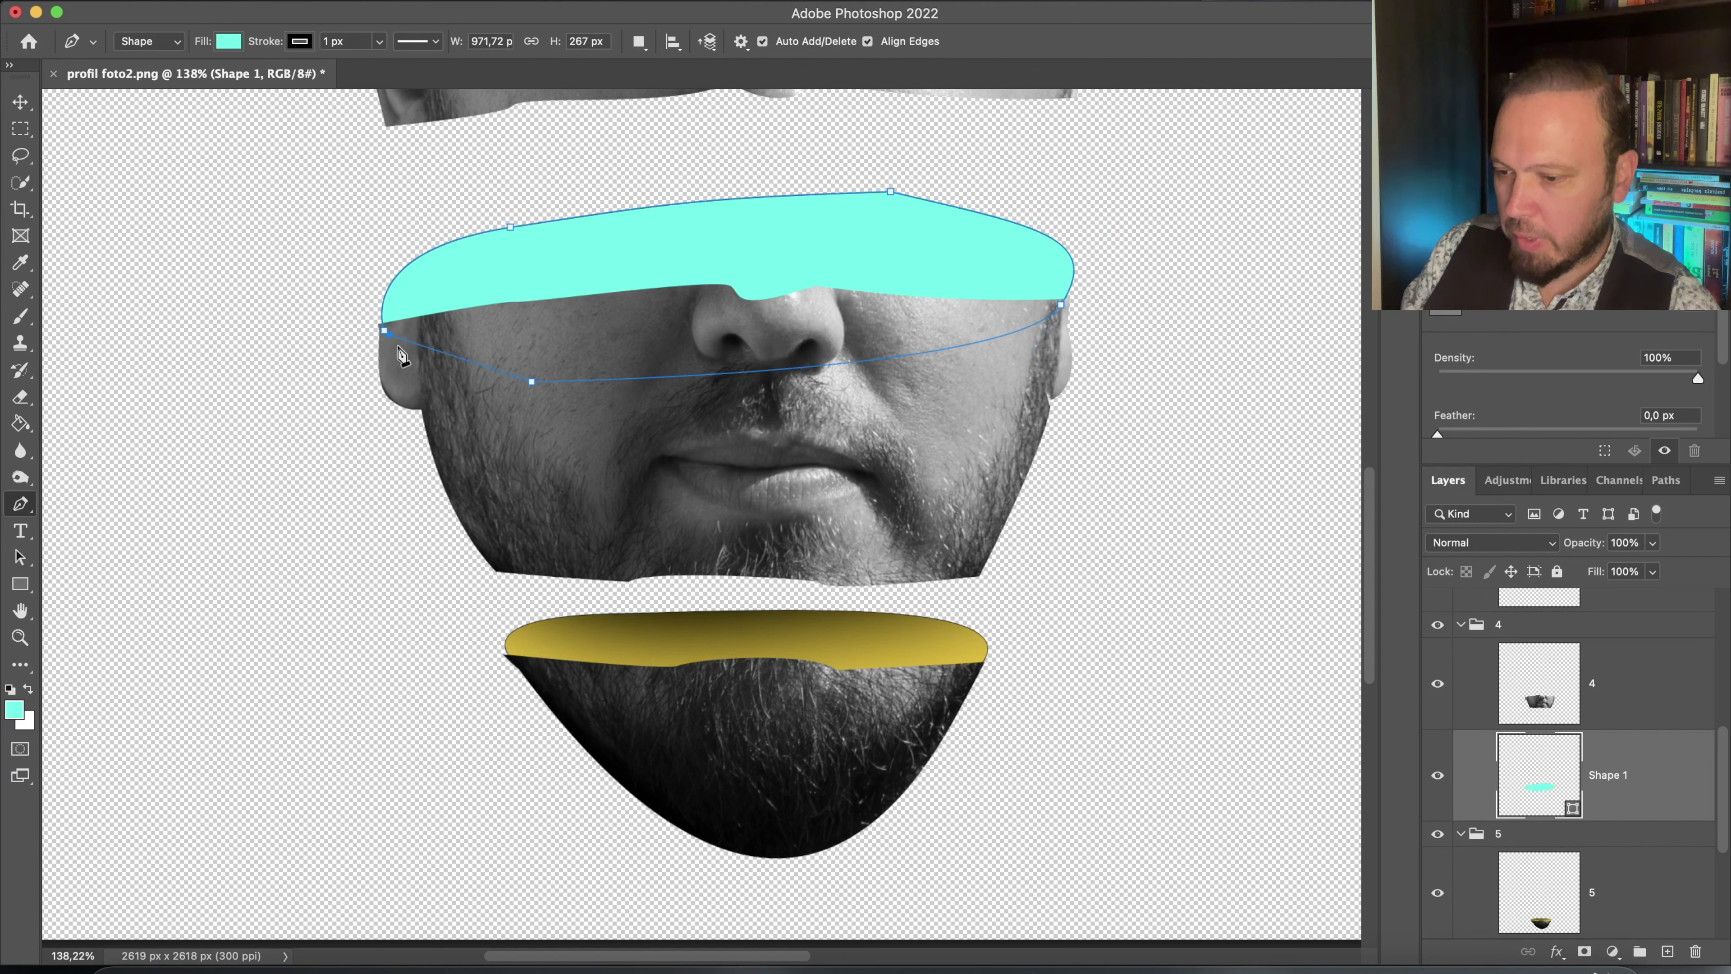
Commit the cyan shape and add a new Layer 3 clipped to it, with a black soft brush
key(Return)
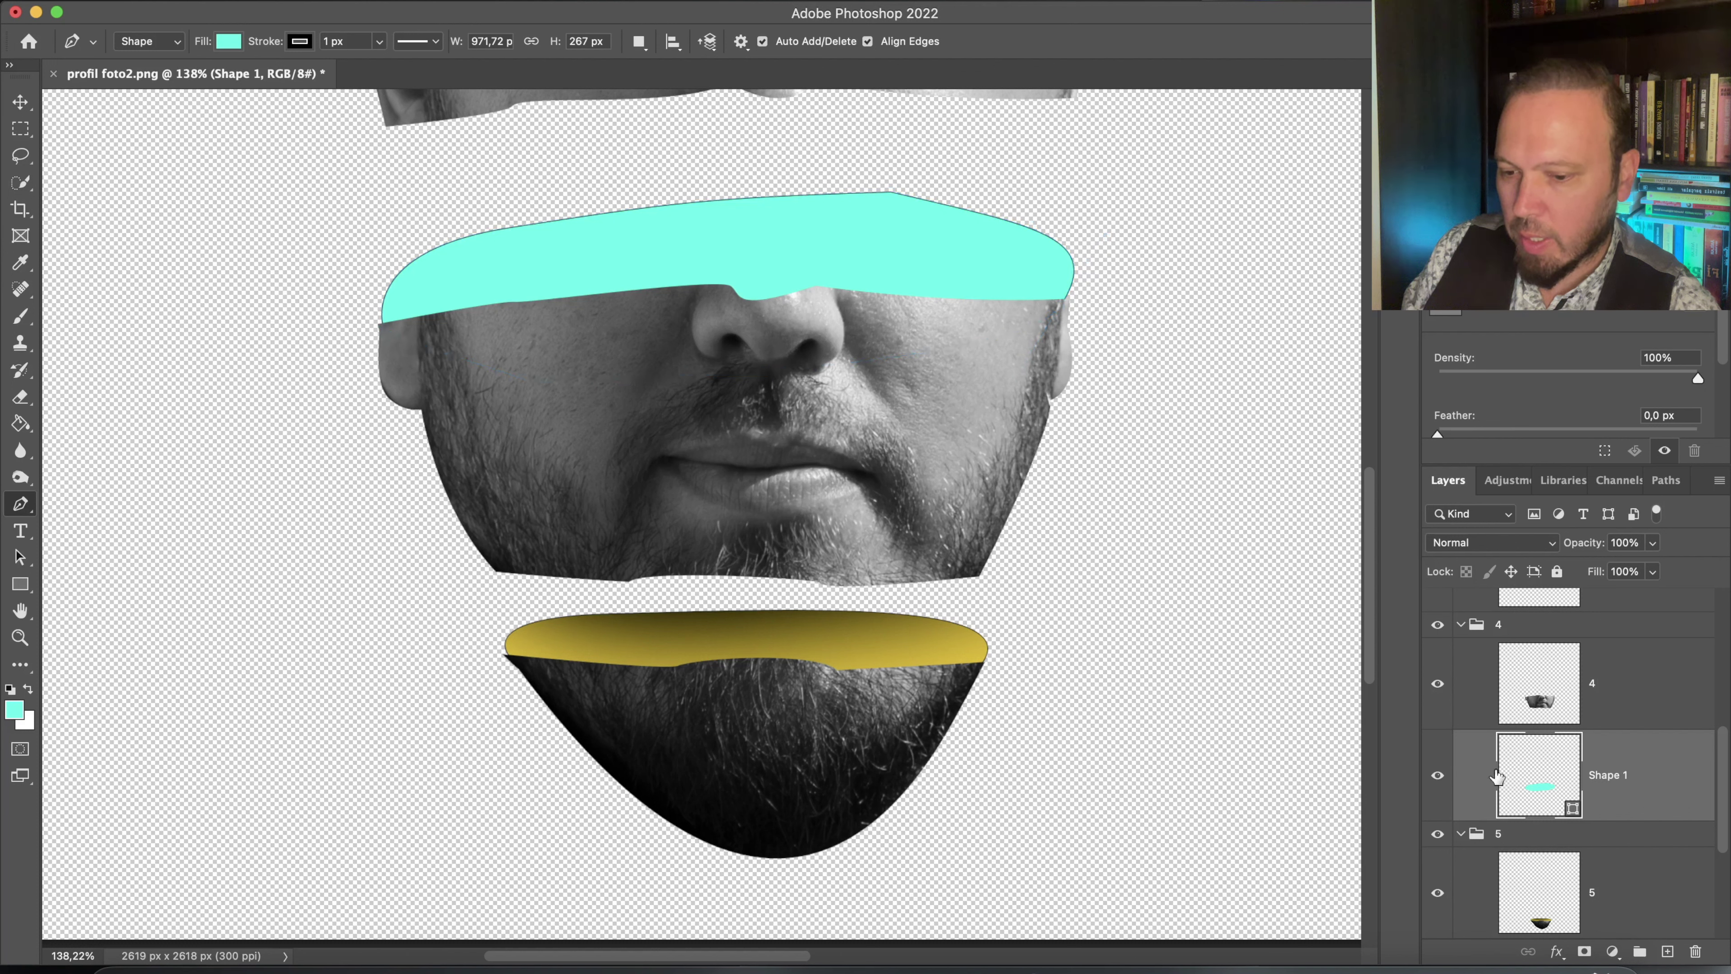
click(1669, 951)
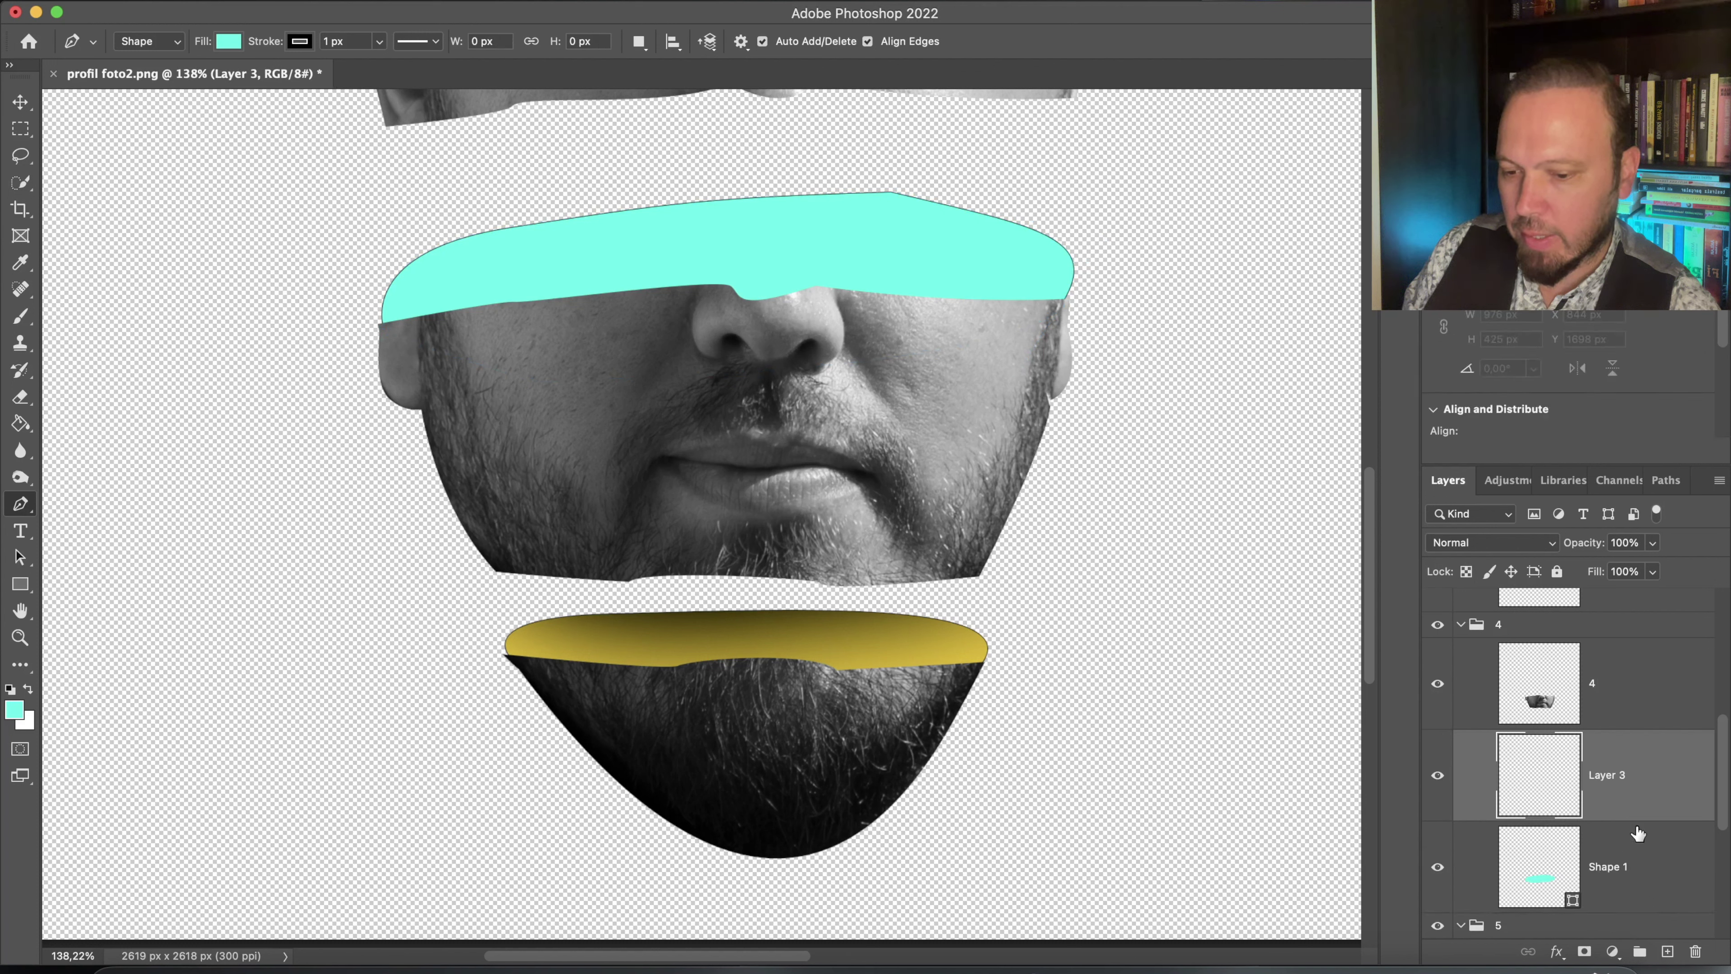
alt+click(1648, 818)
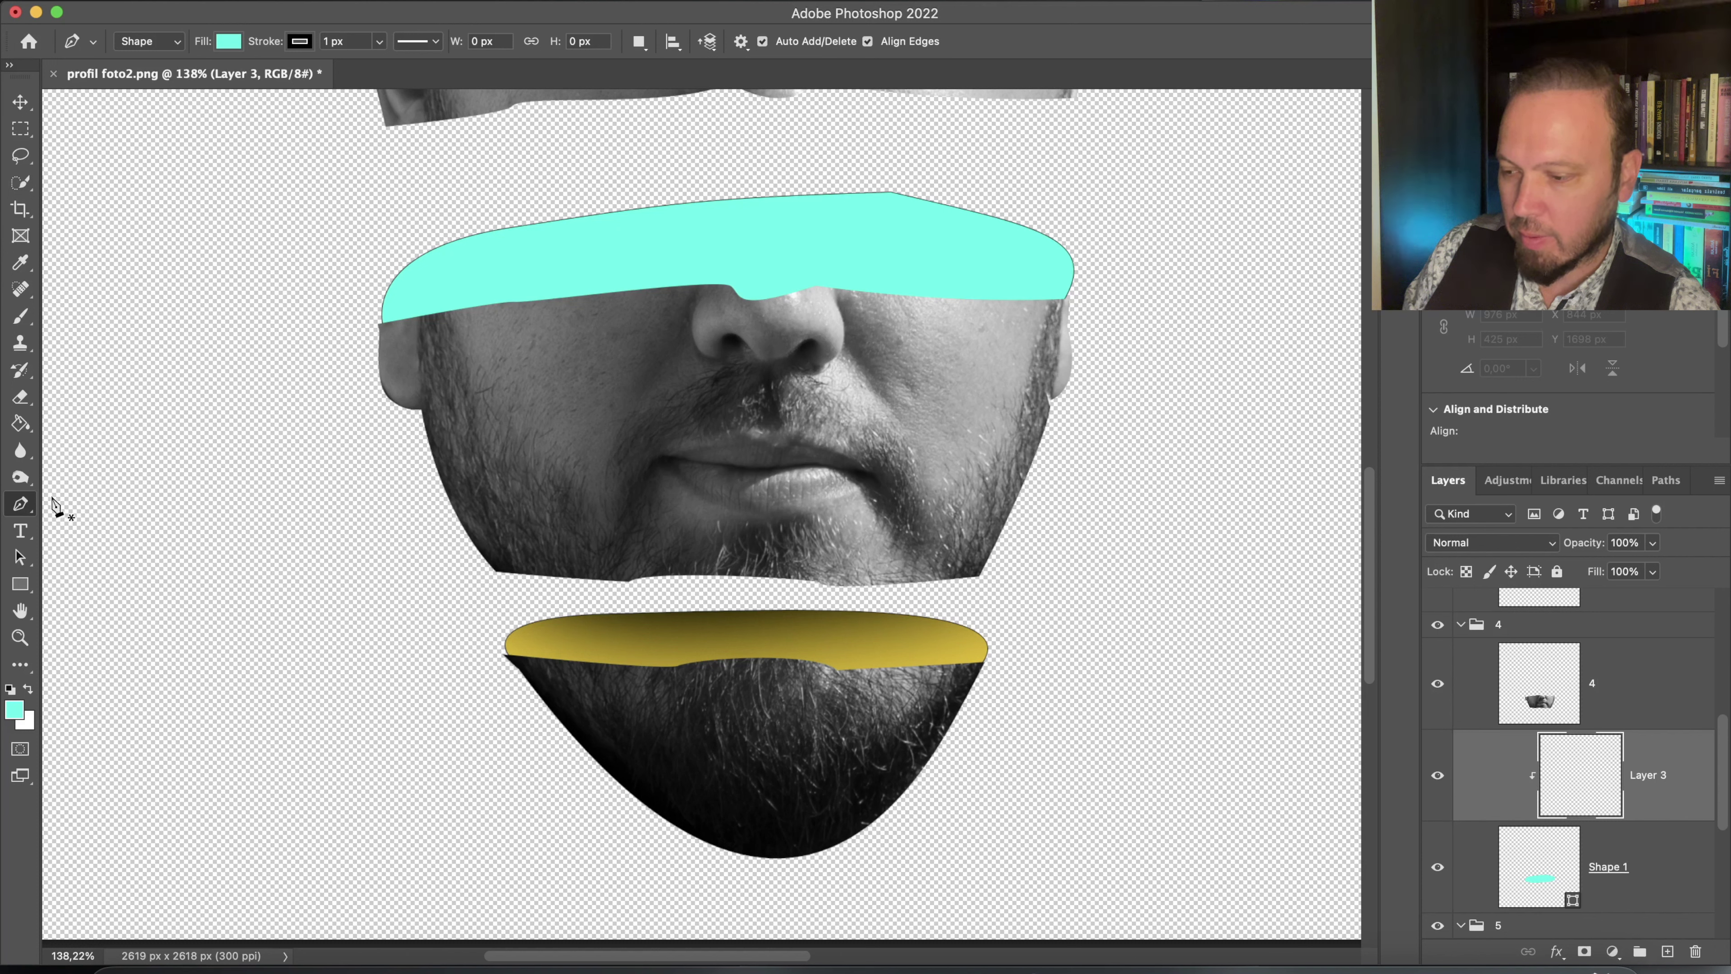
click(20, 317)
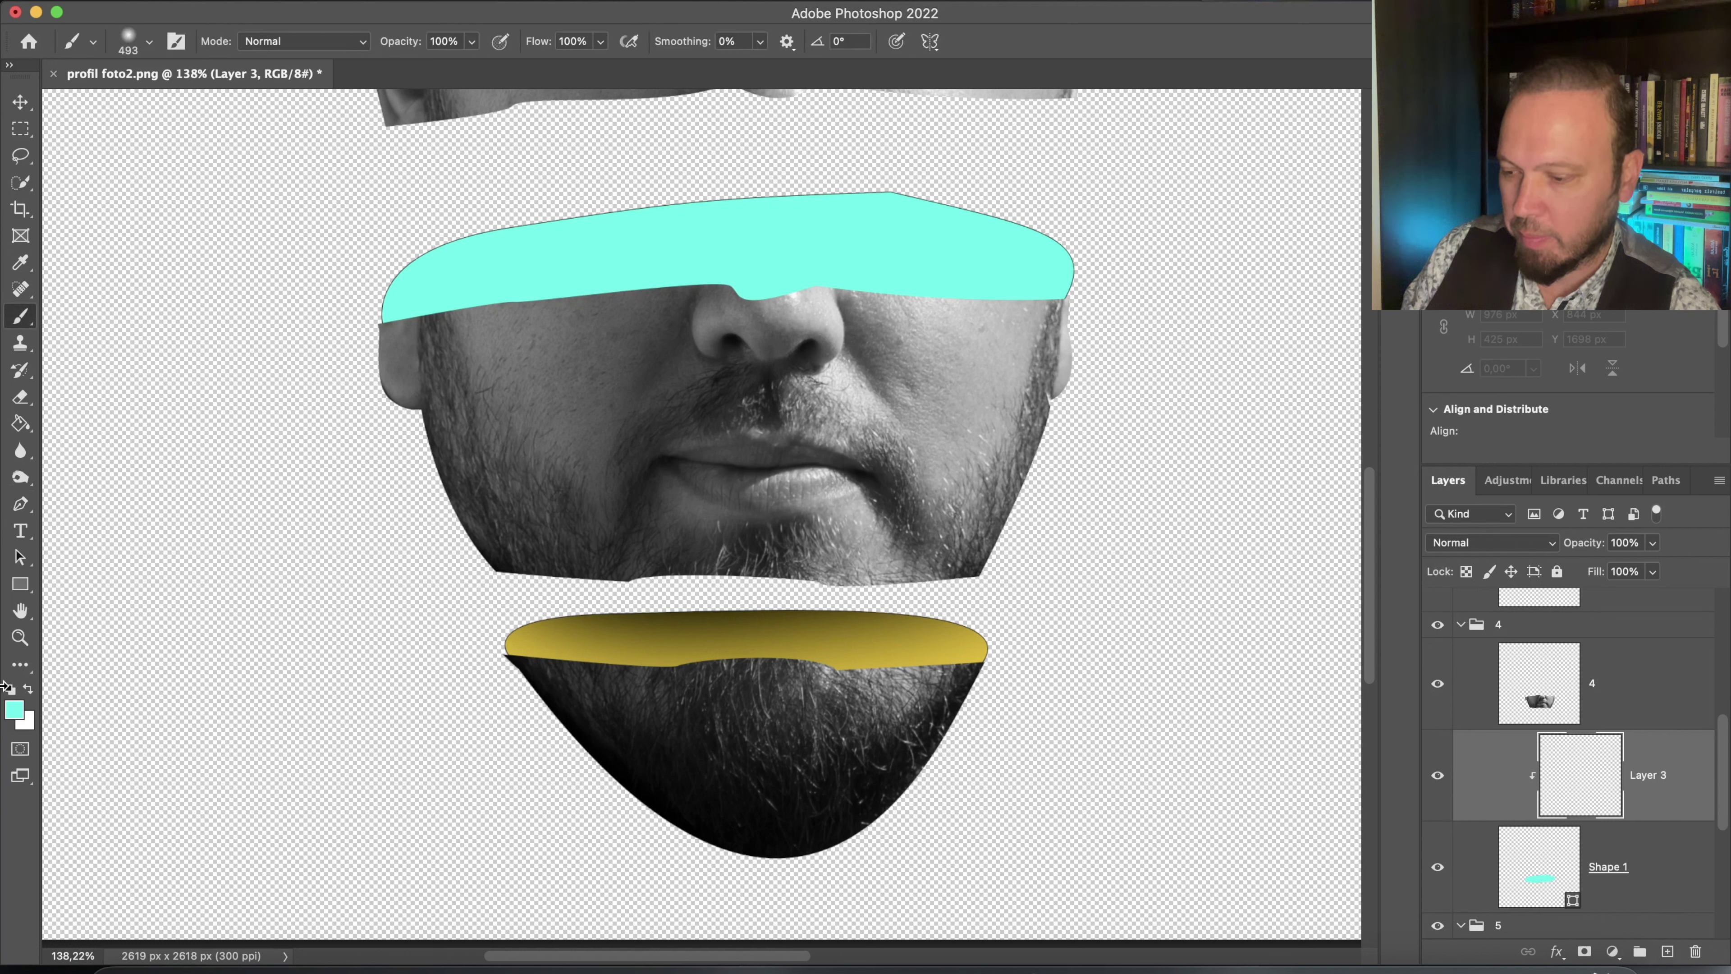
click(8, 688)
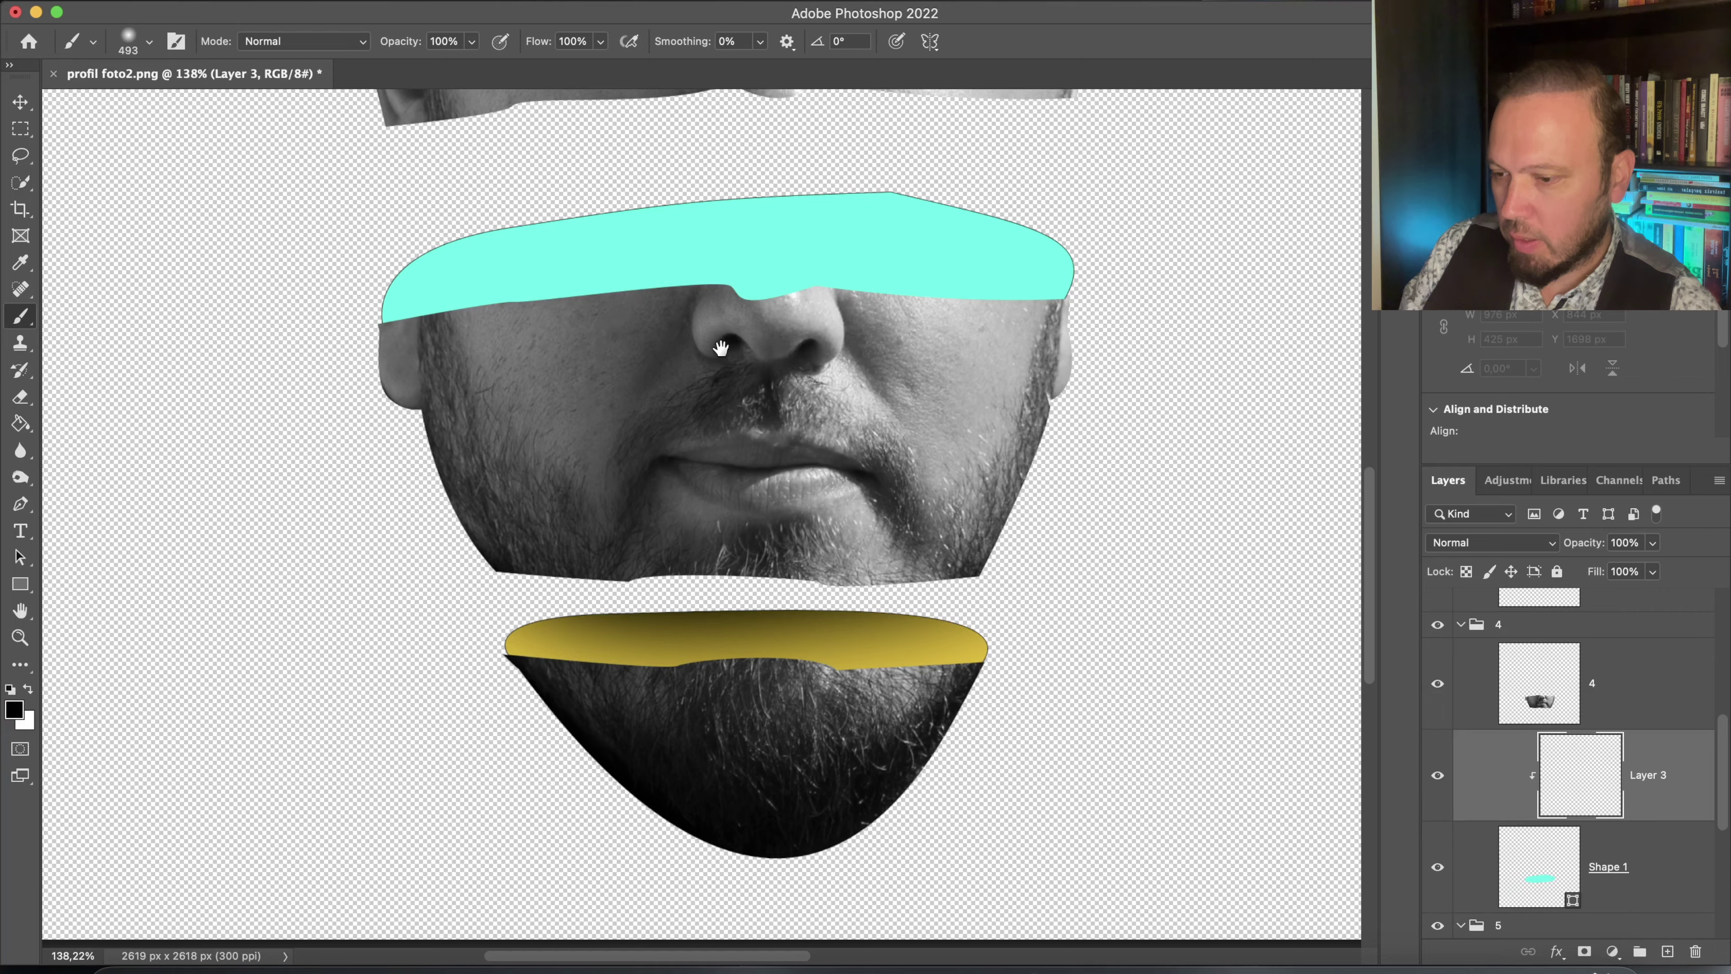
Paint soft black shading along the cyan band's top edge and both ends
drag(721, 348, 708, 532)
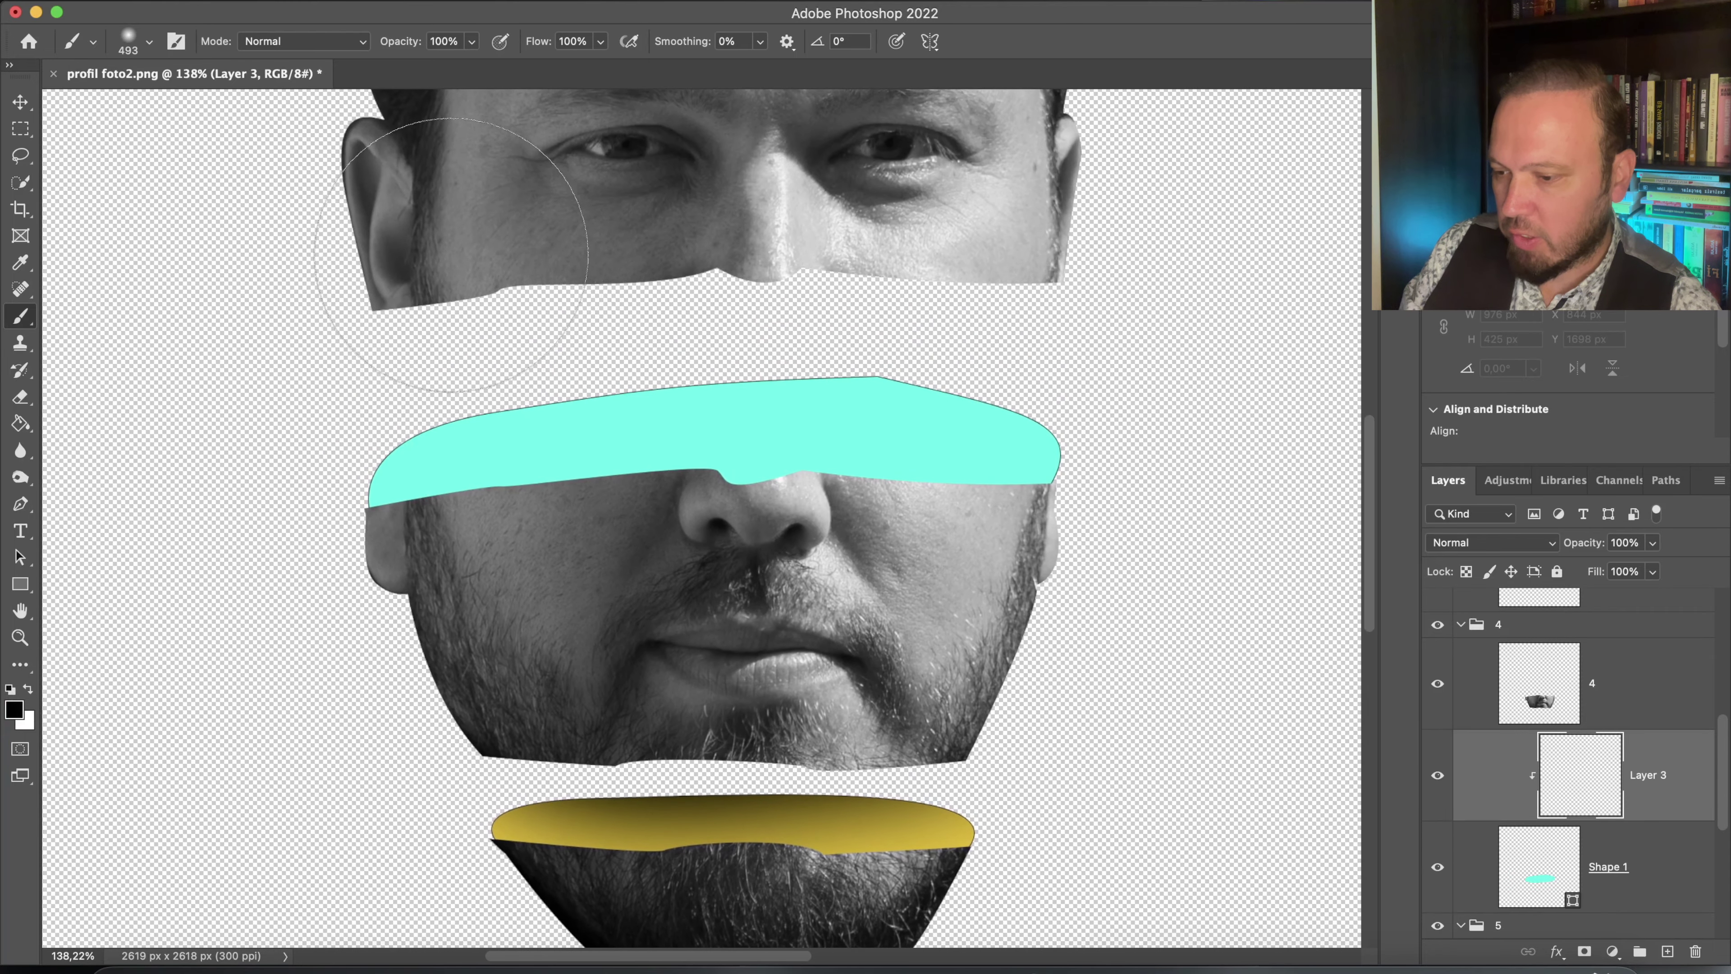
mouse_move(451, 255)
mouse_down()
mouse_move(716, 257)
mouse_move(842, 204)
mouse_move(1043, 213)
mouse_up()
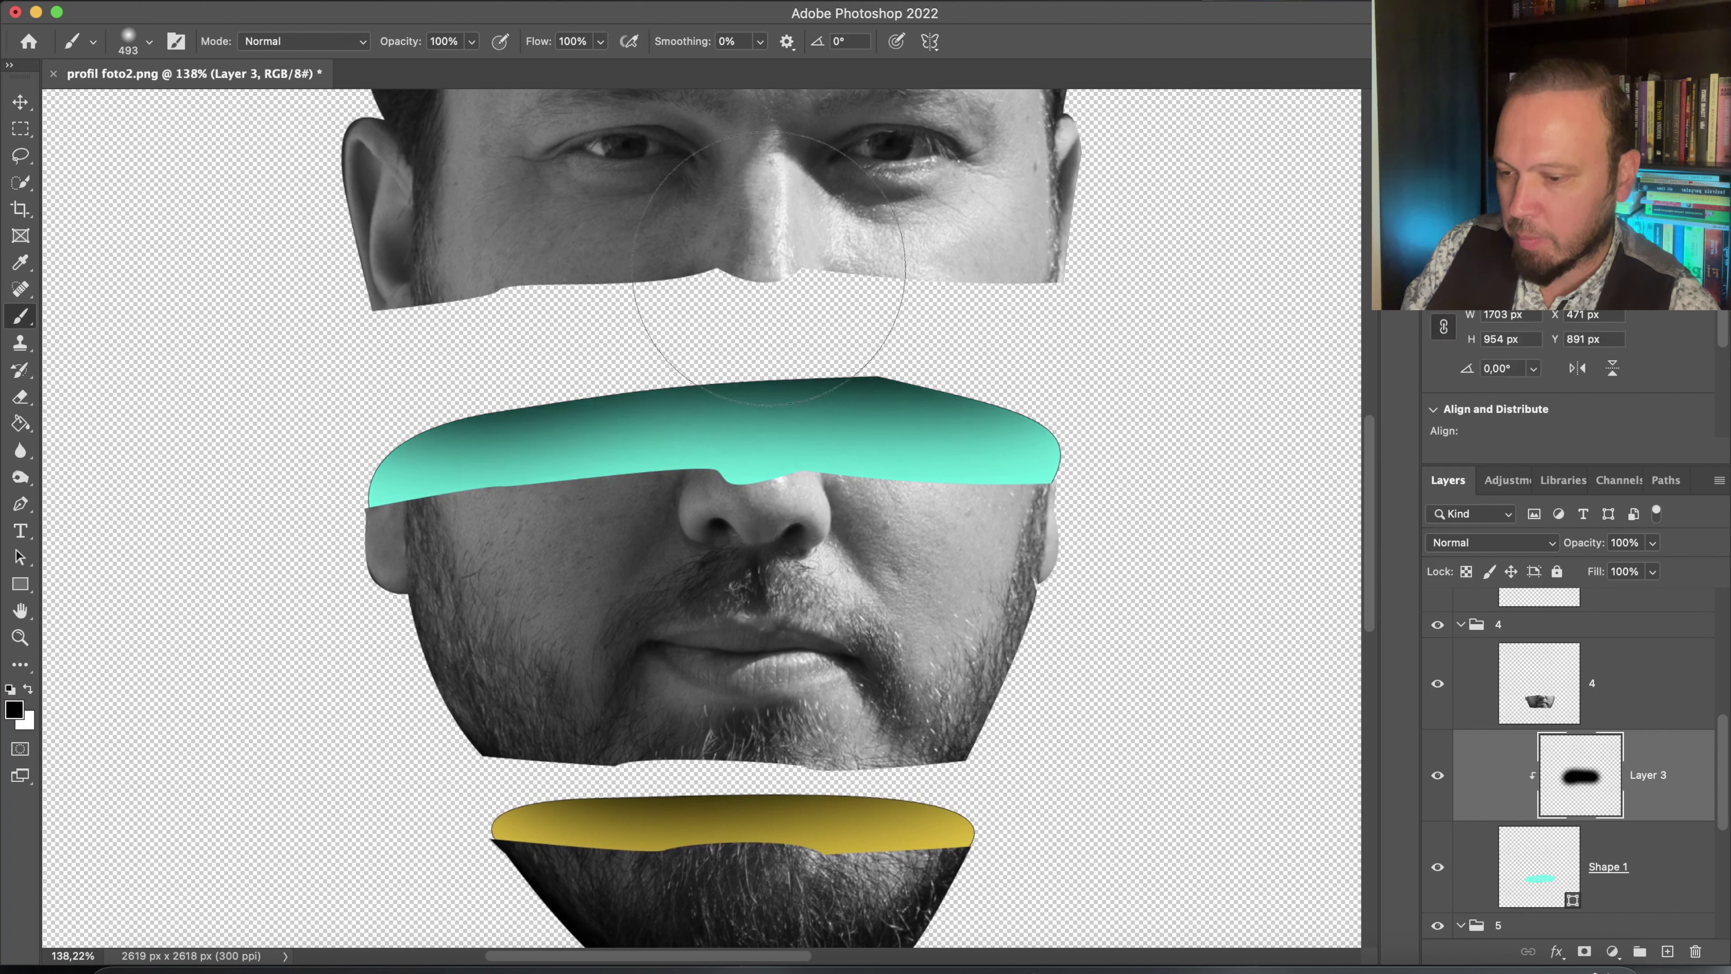
drag(769, 267, 1082, 309)
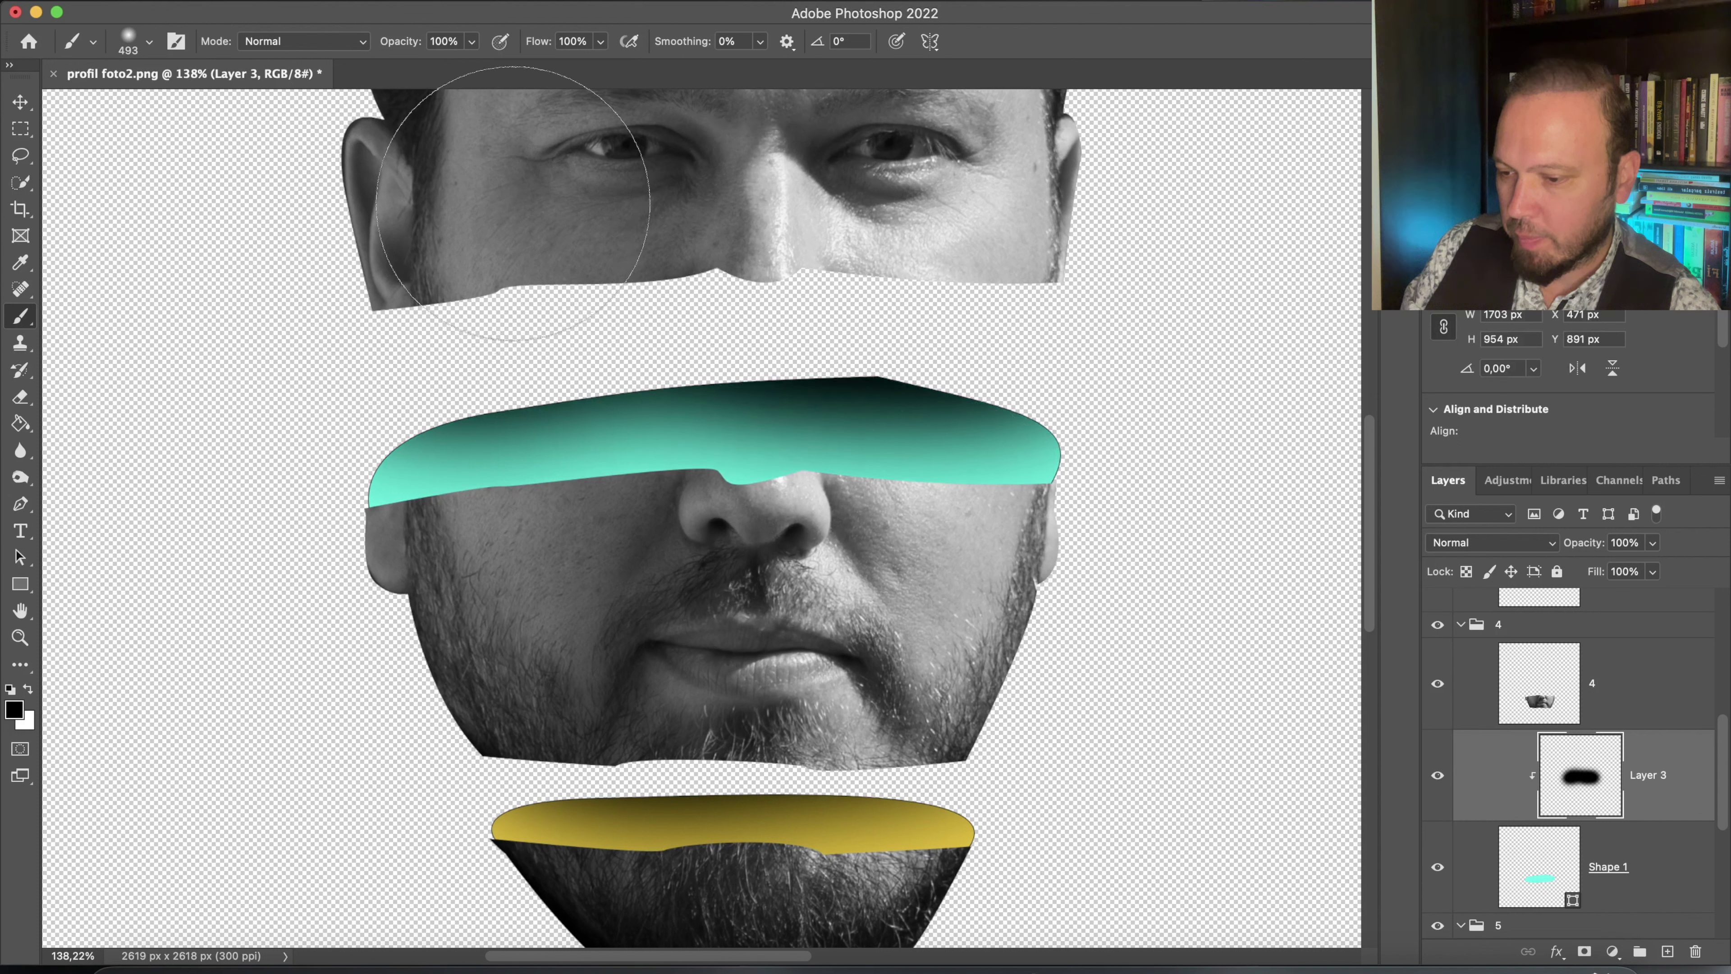
drag(513, 204, 347, 309)
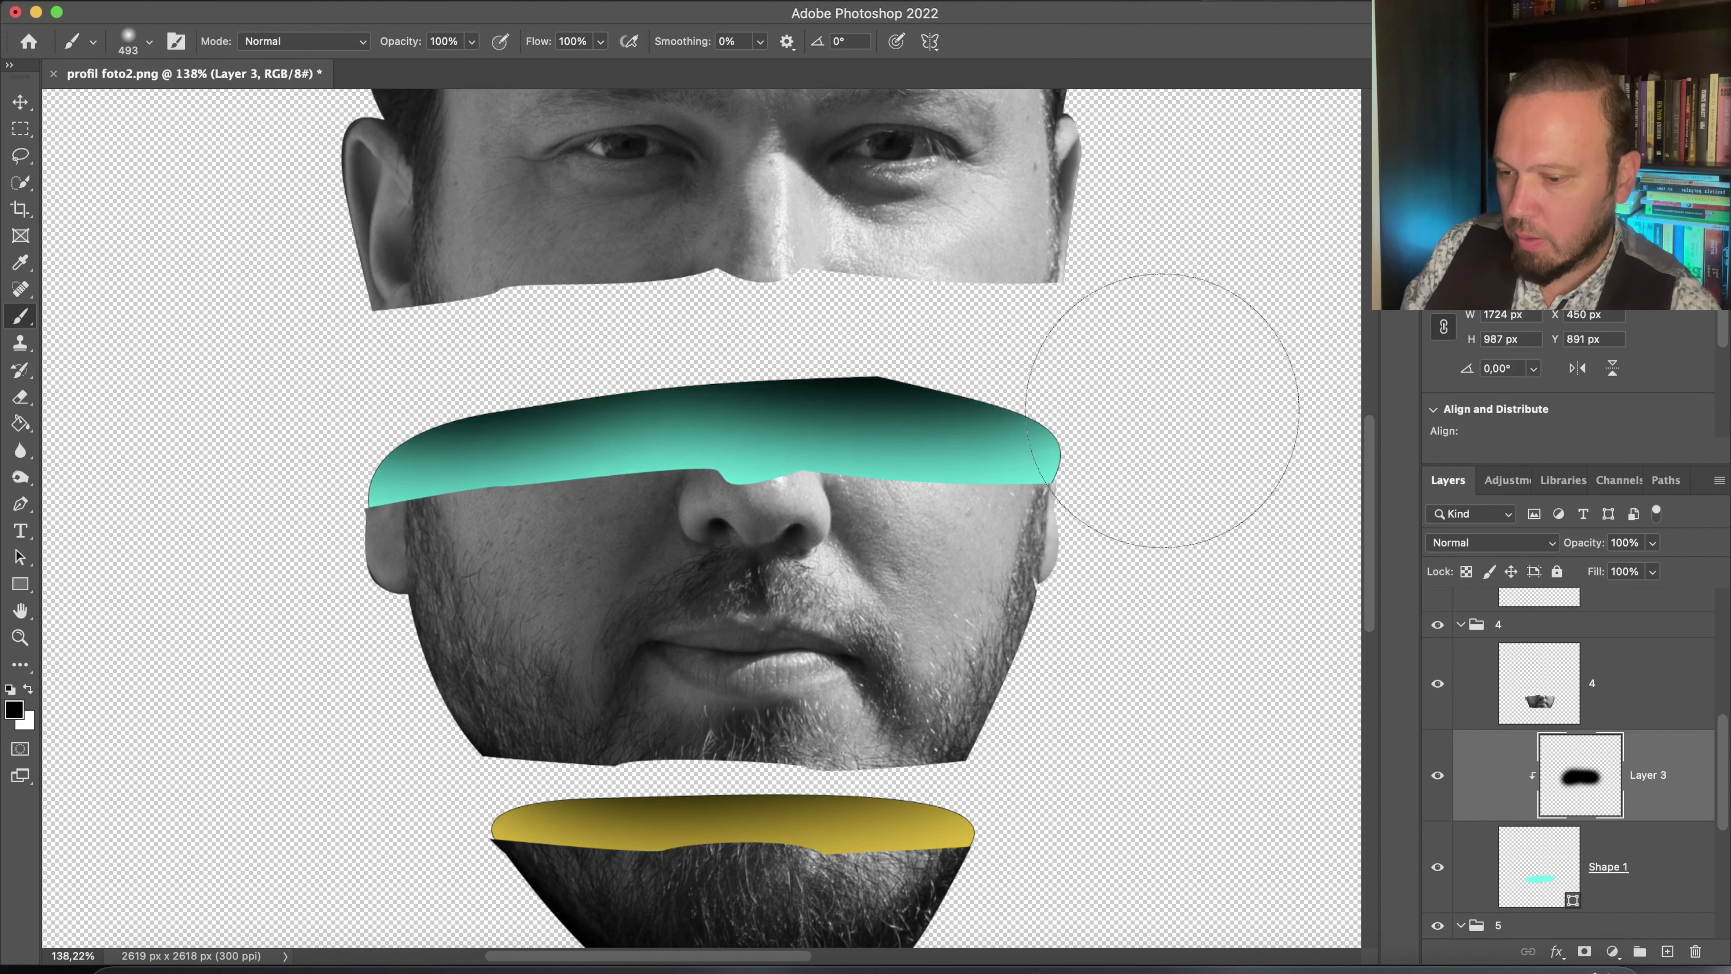
mouse_move(1162, 411)
mouse_down()
mouse_move(1071, 240)
mouse_move(1081, 271)
mouse_up()
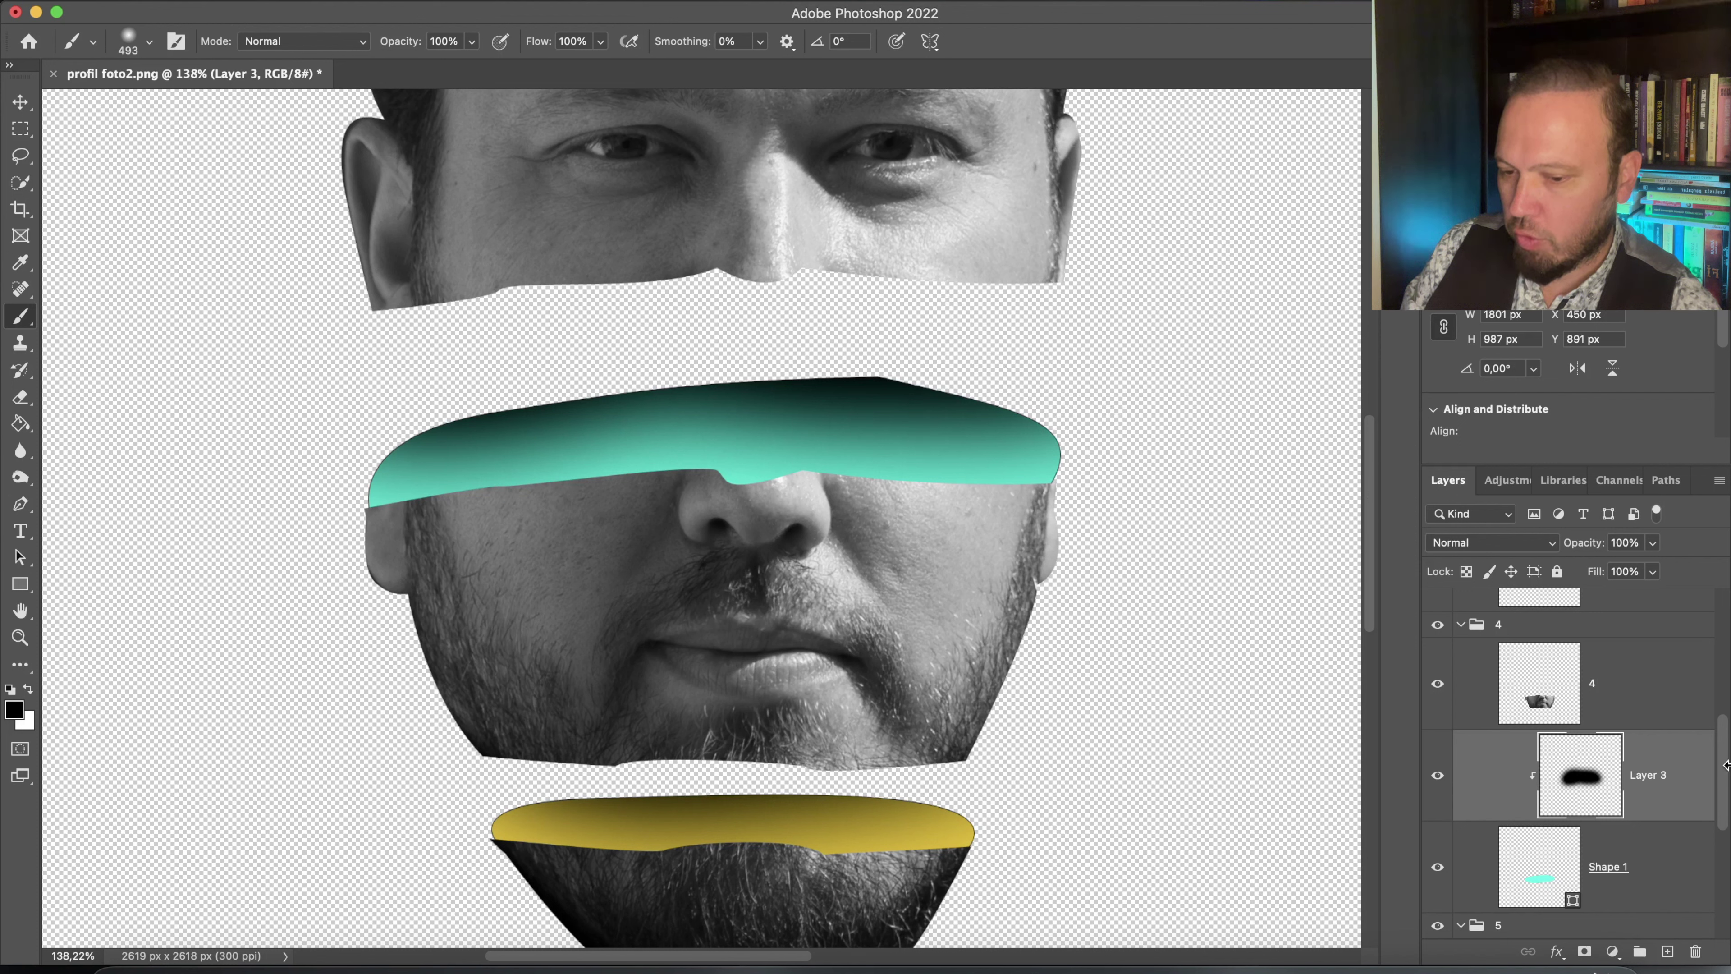
click(1510, 683)
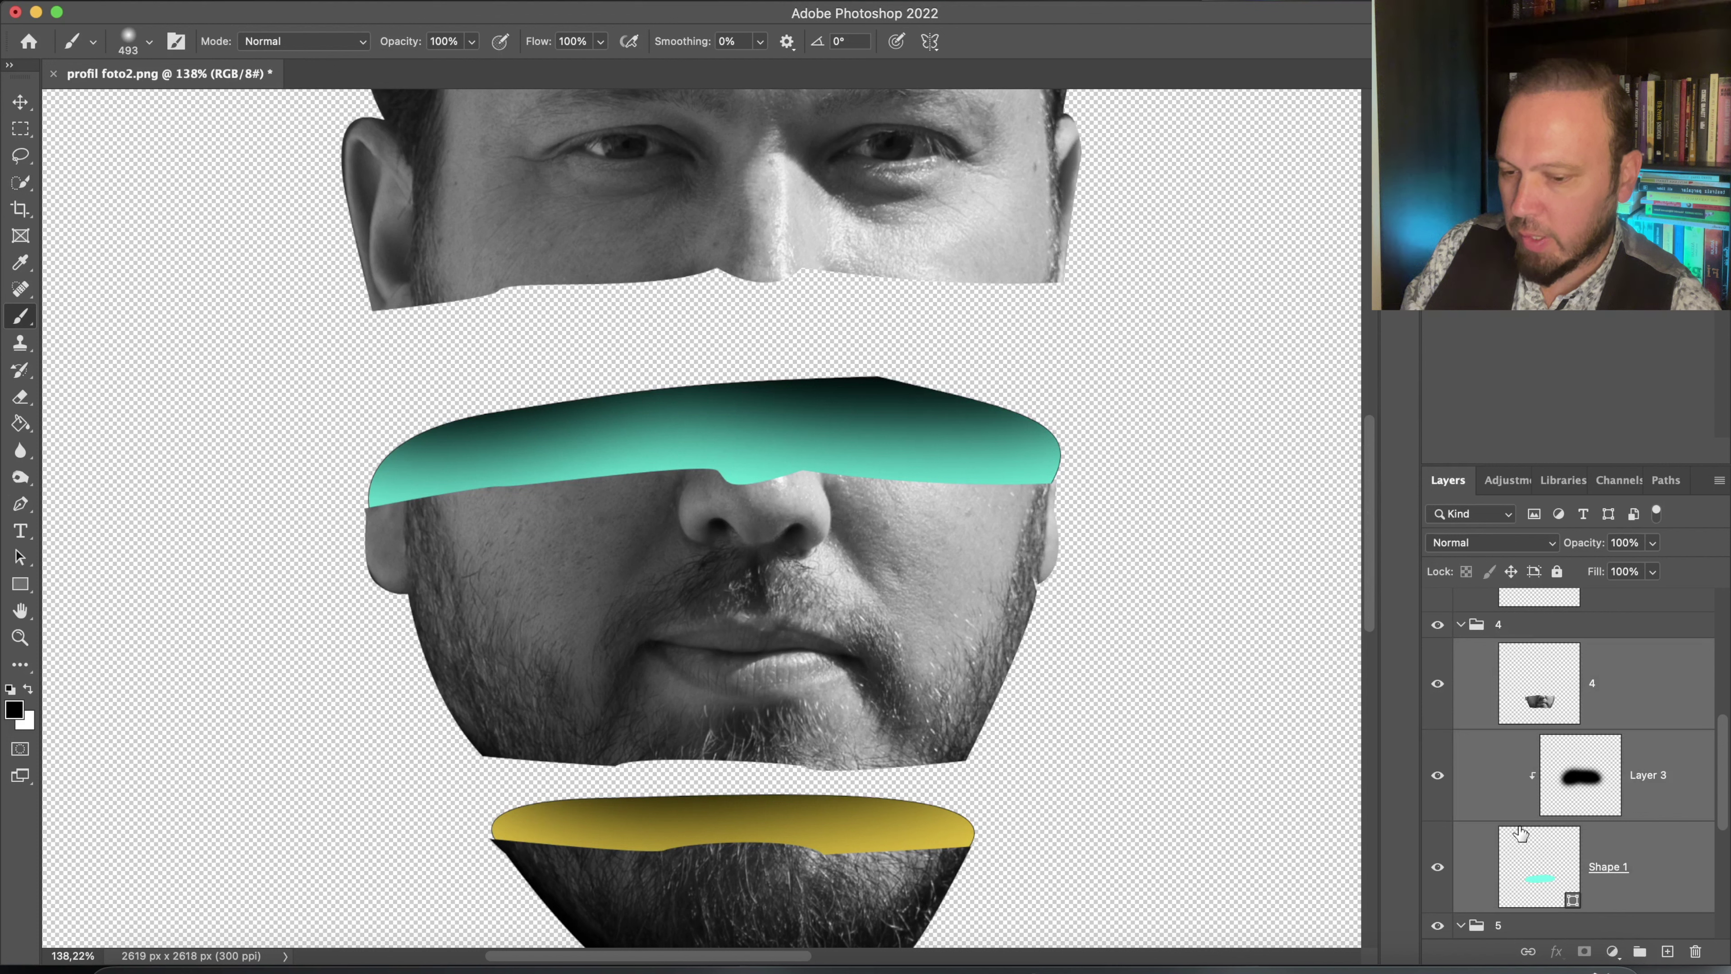
Merge the shaded cyan band, collapse groups 4 and 5, and add an empty layer beneath slice 3
key(super+e)
click(1460, 625)
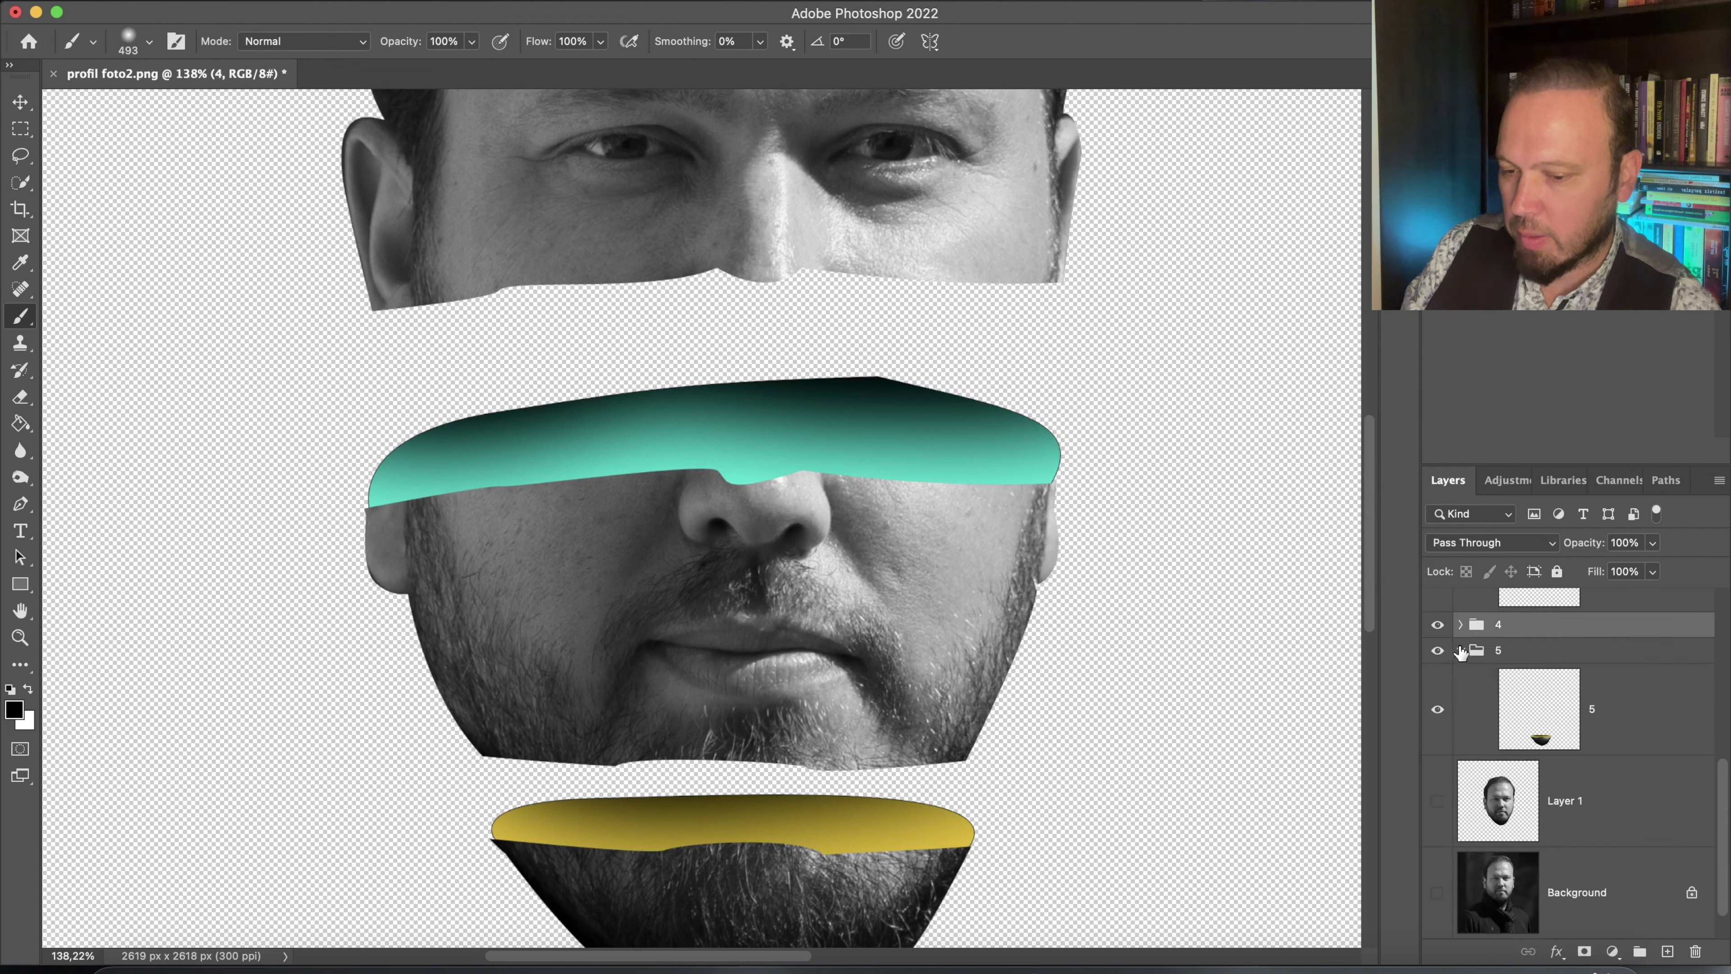
click(1461, 652)
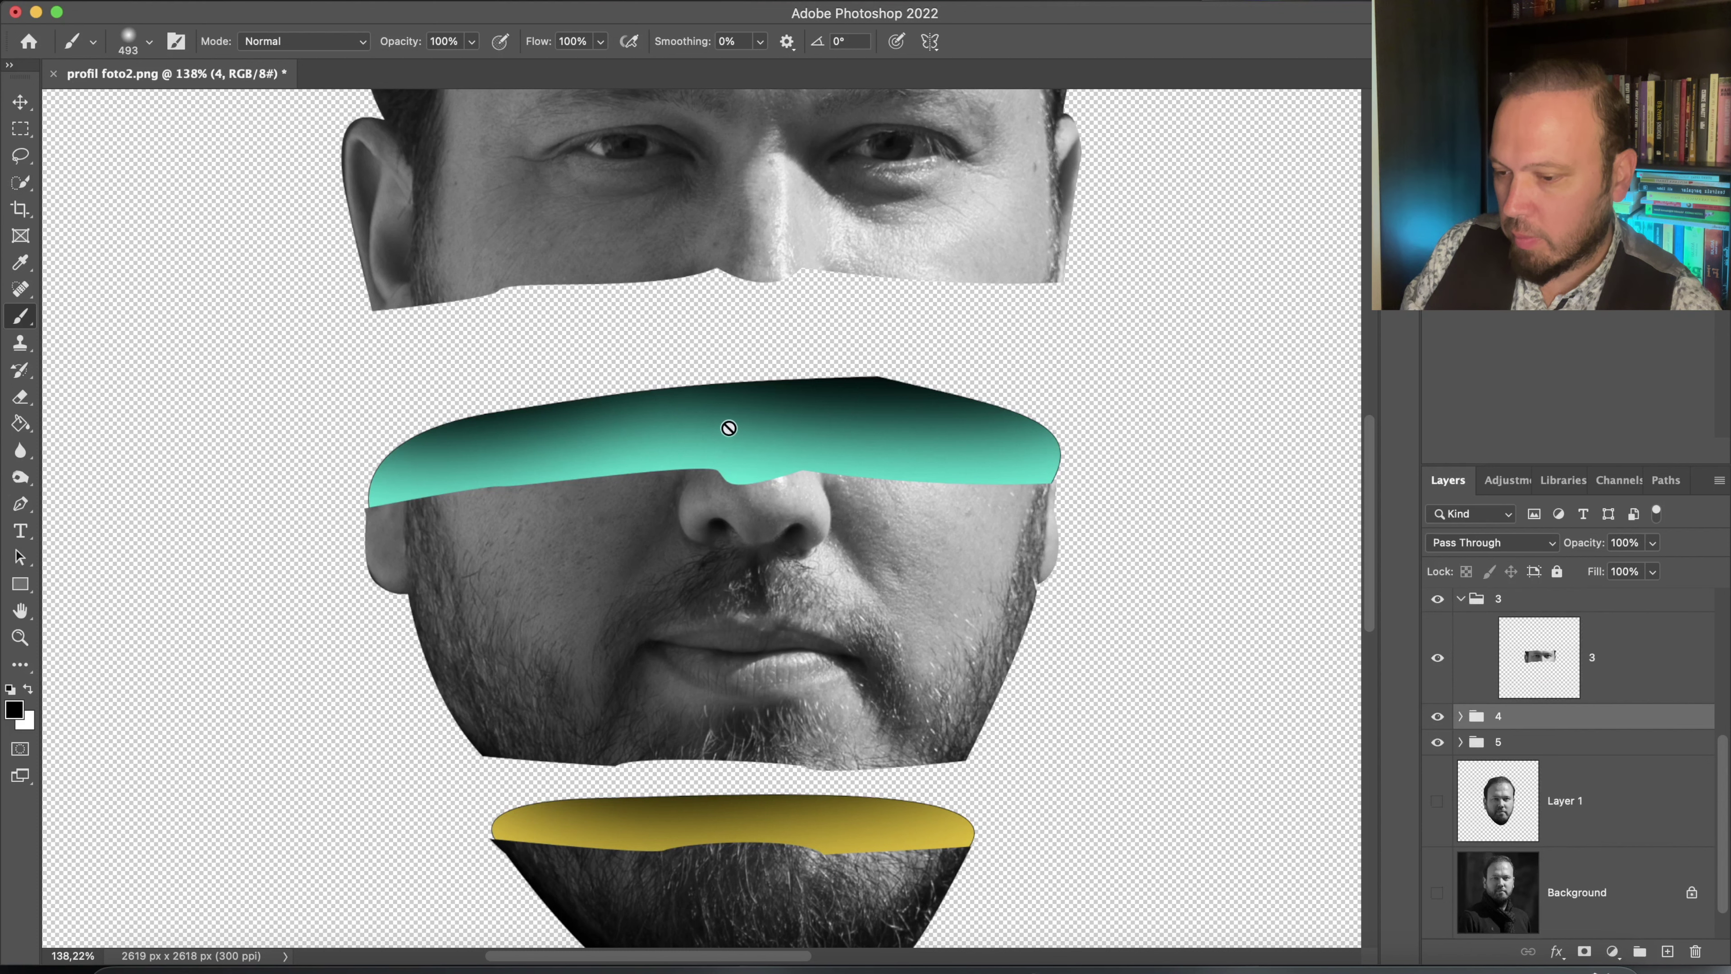
drag(742, 376, 746, 751)
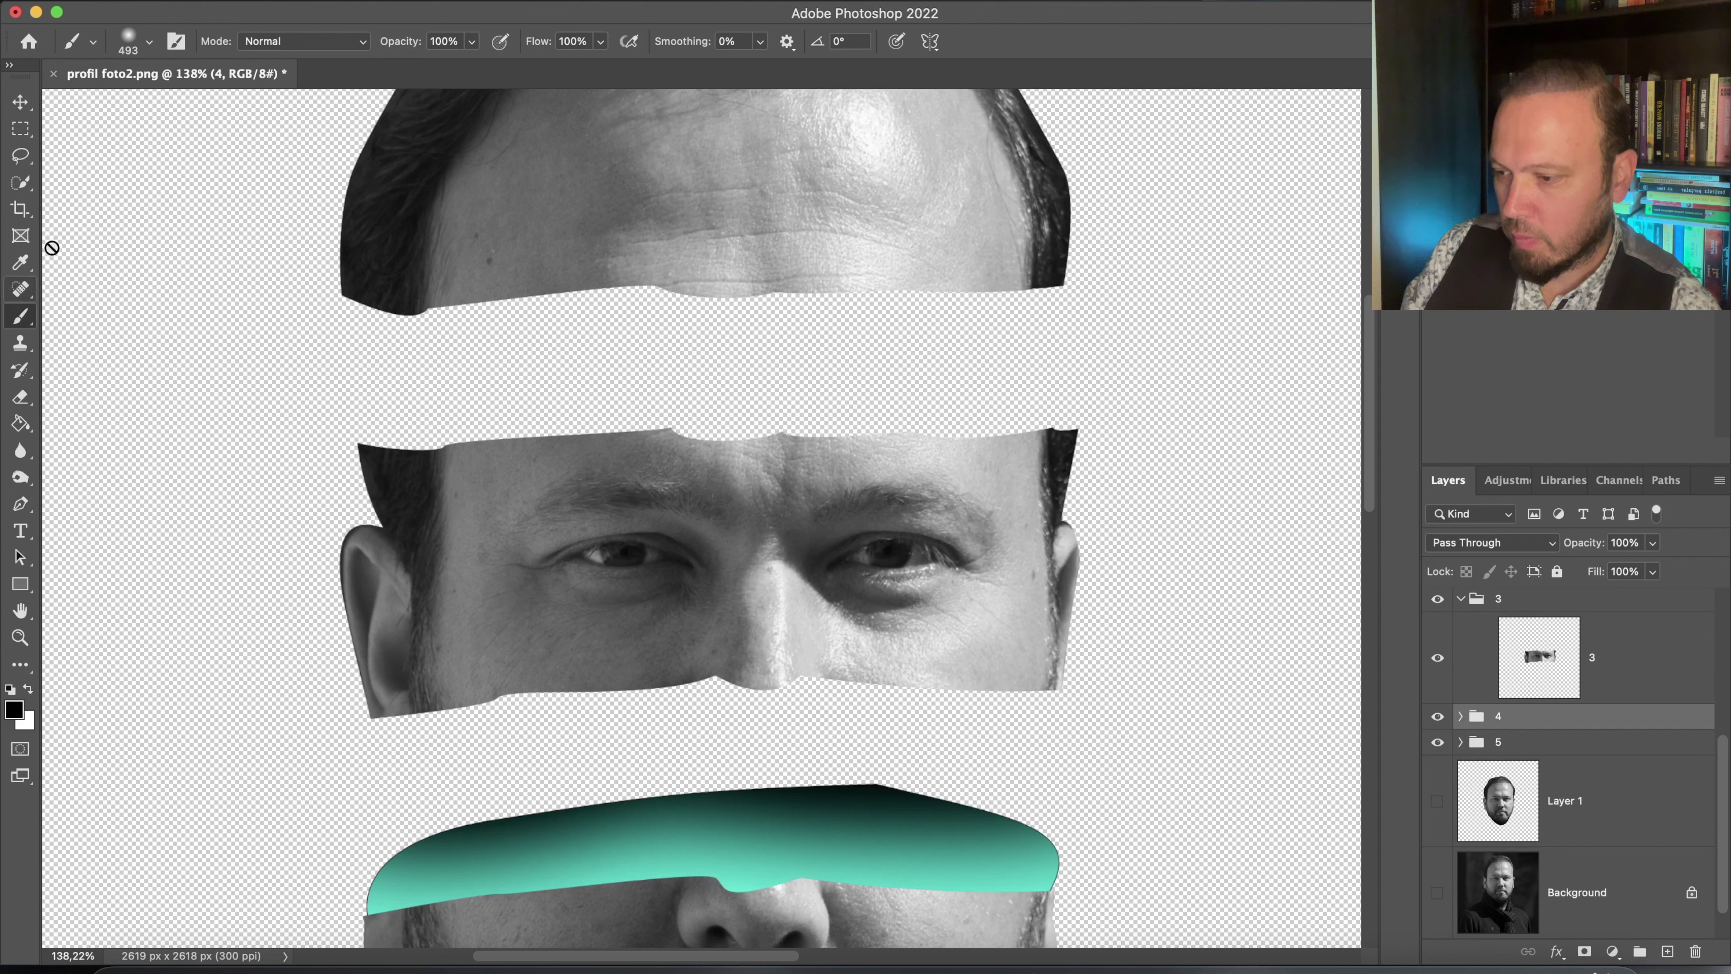
click(25, 108)
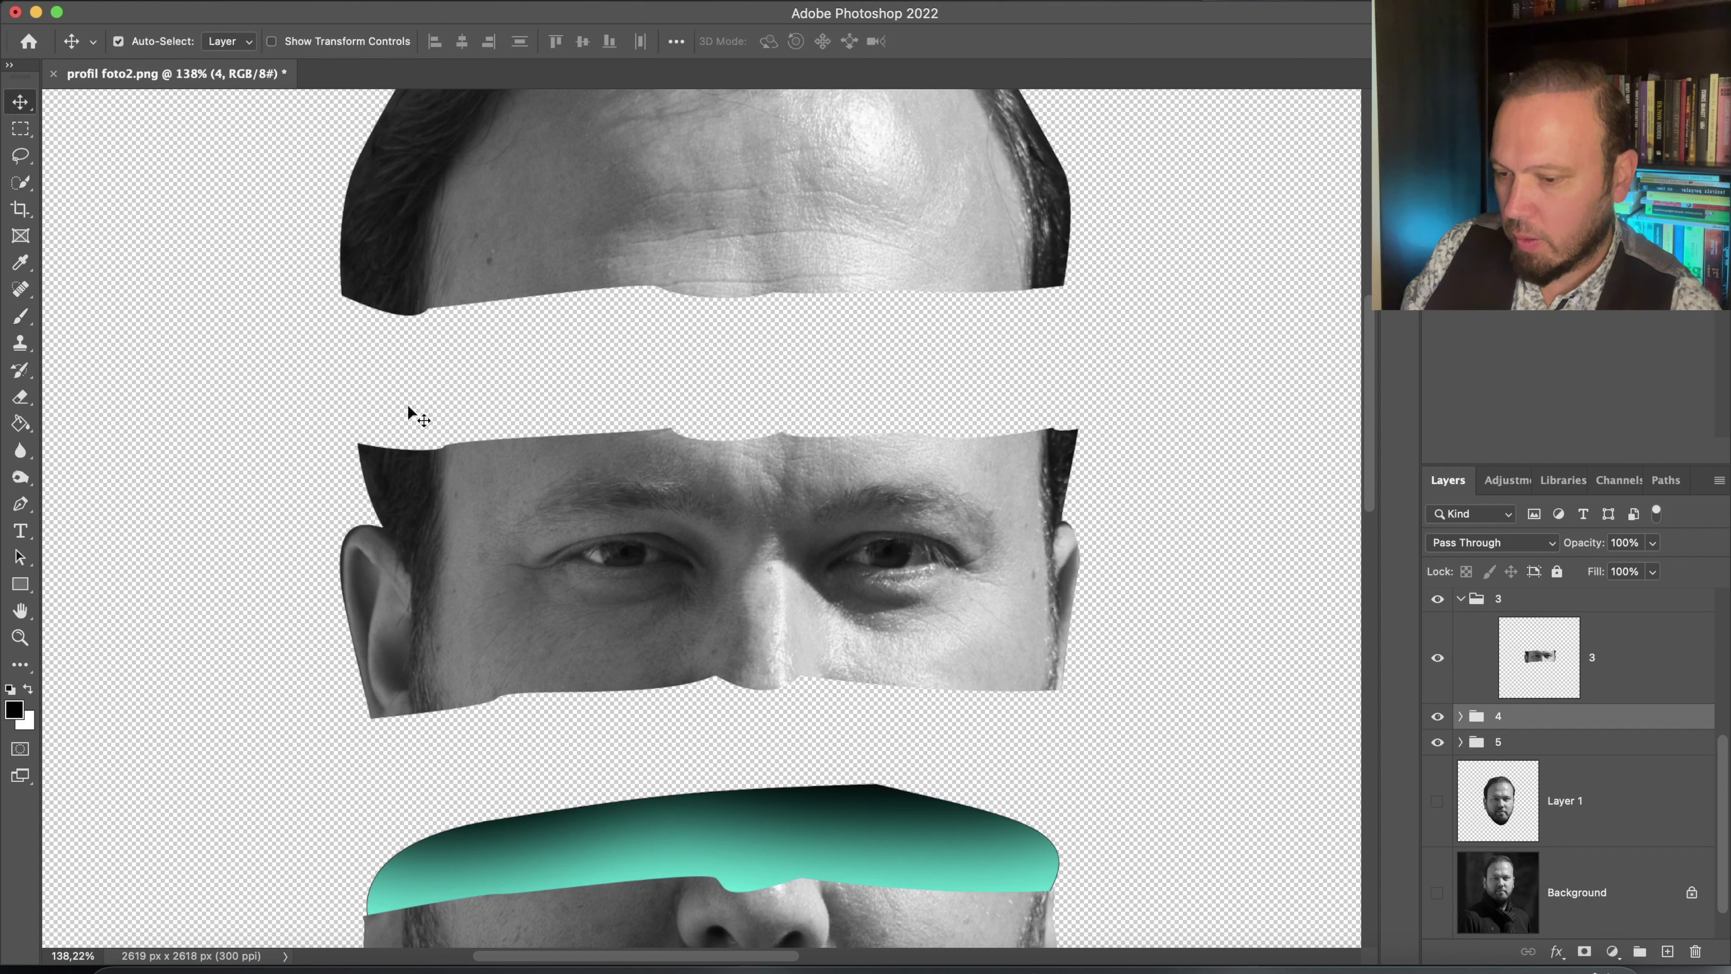
click(752, 590)
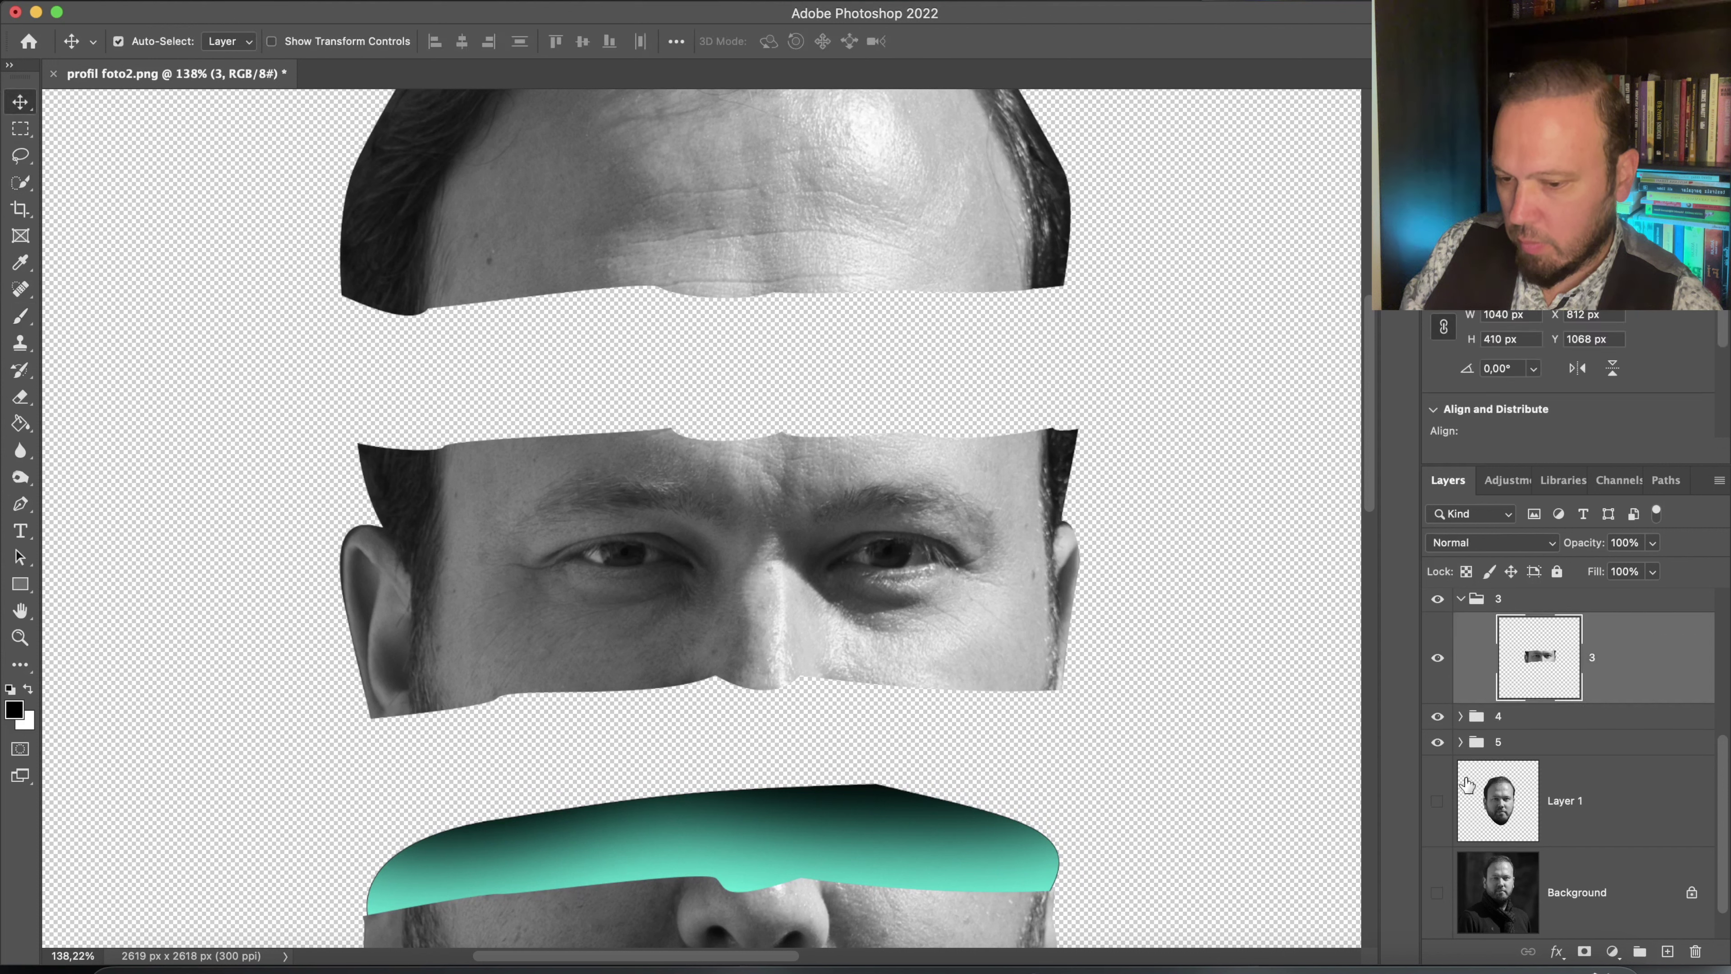
click(1668, 951)
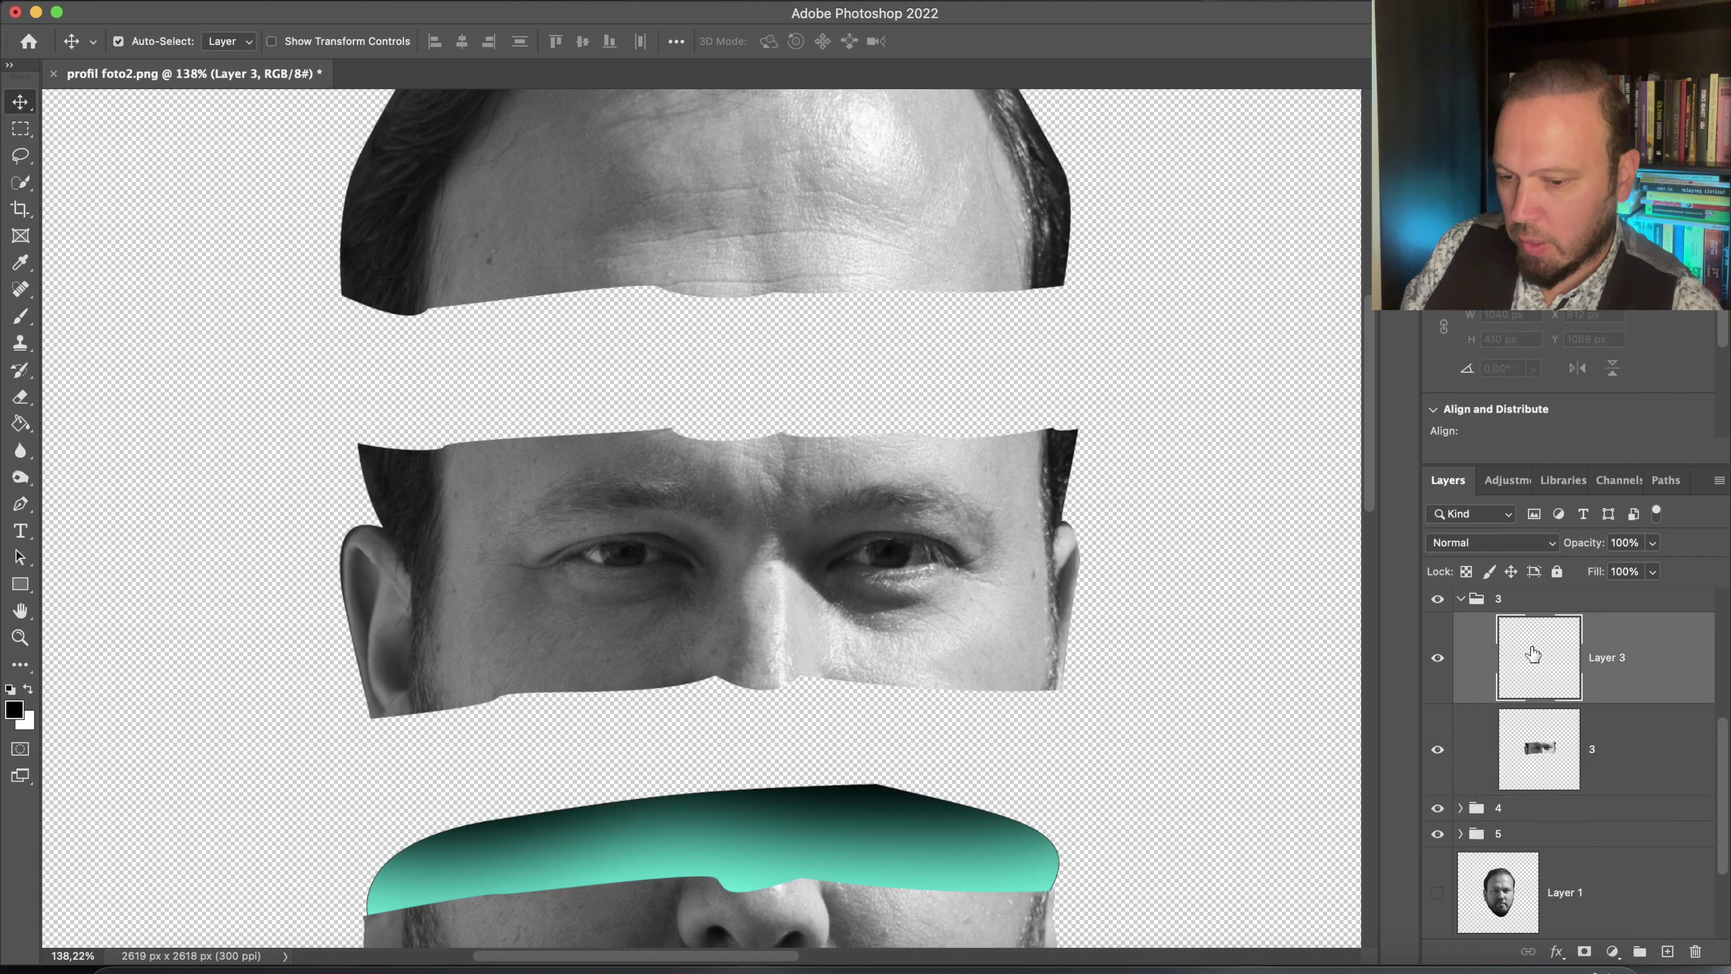
drag(1533, 653, 1559, 796)
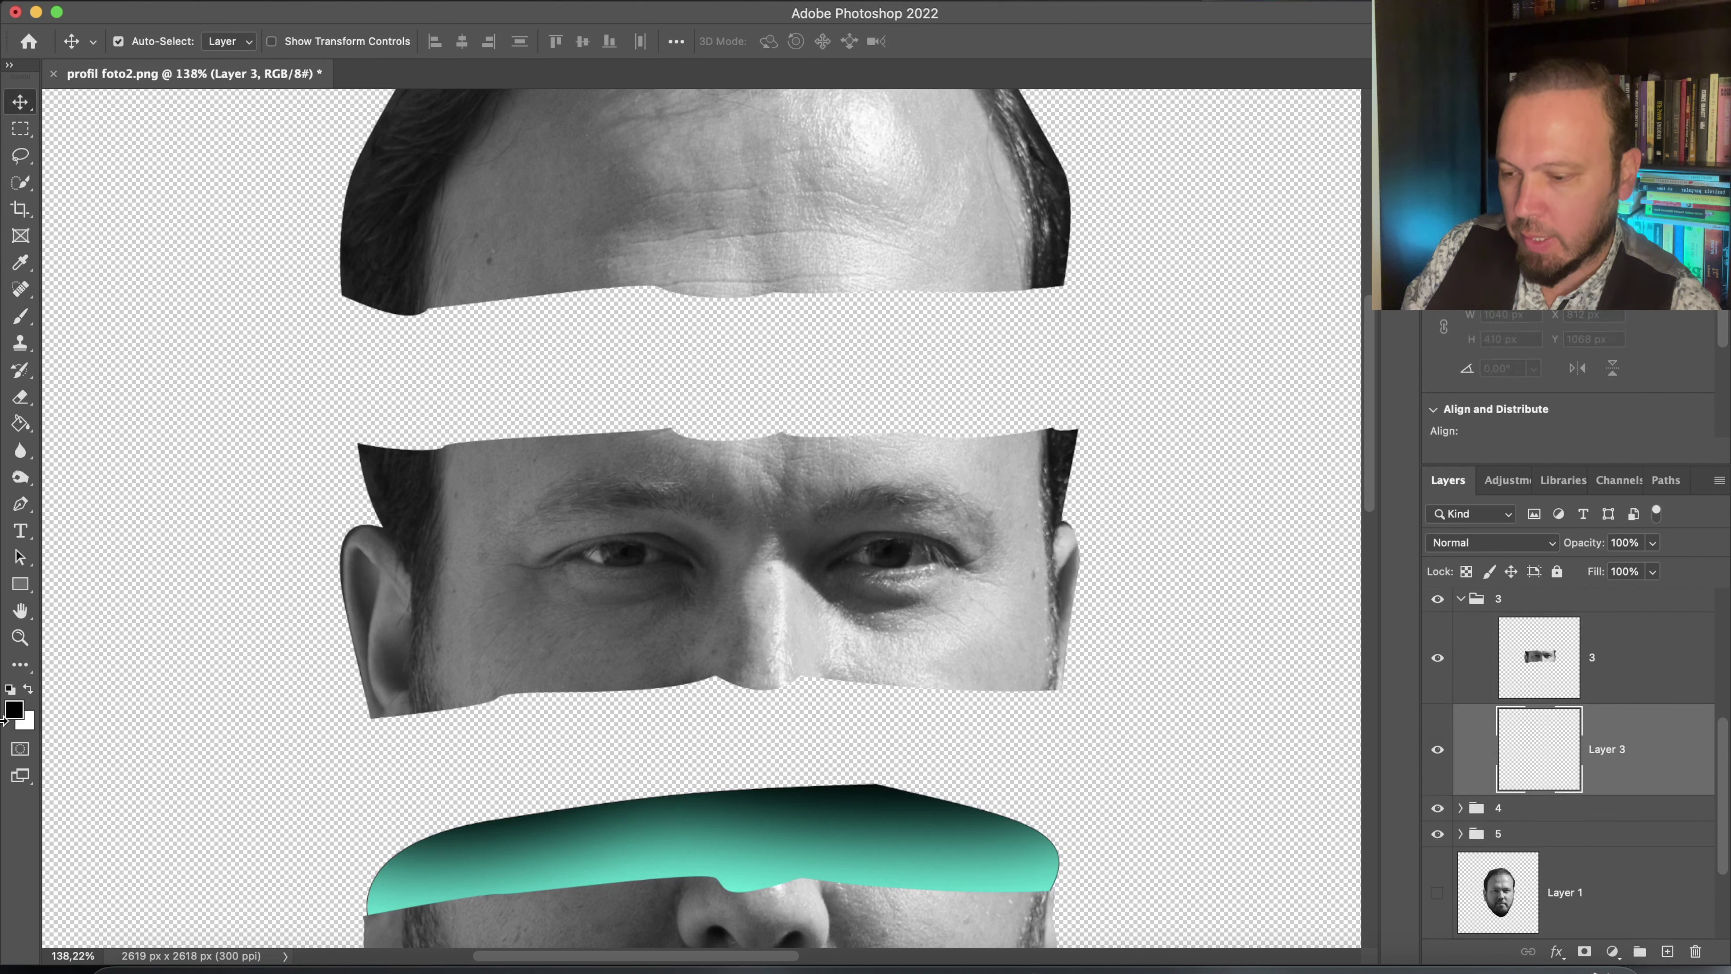
Set the foreground colour to magenta #ff00f0
click(14, 709)
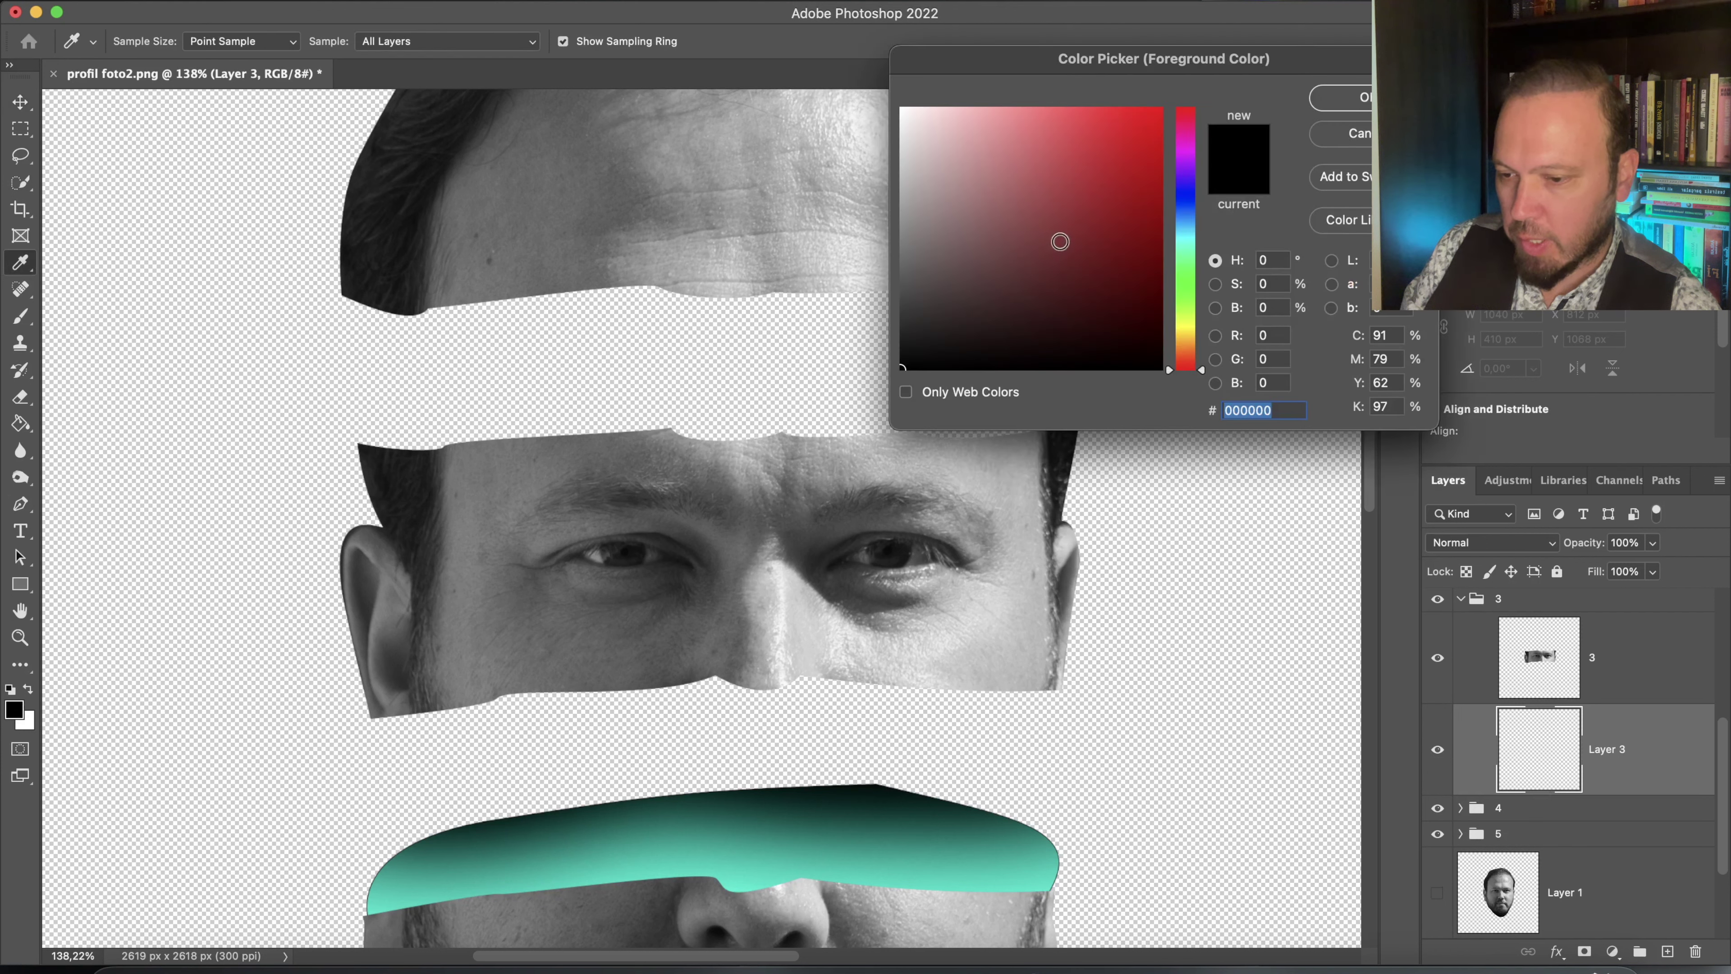
click(1186, 153)
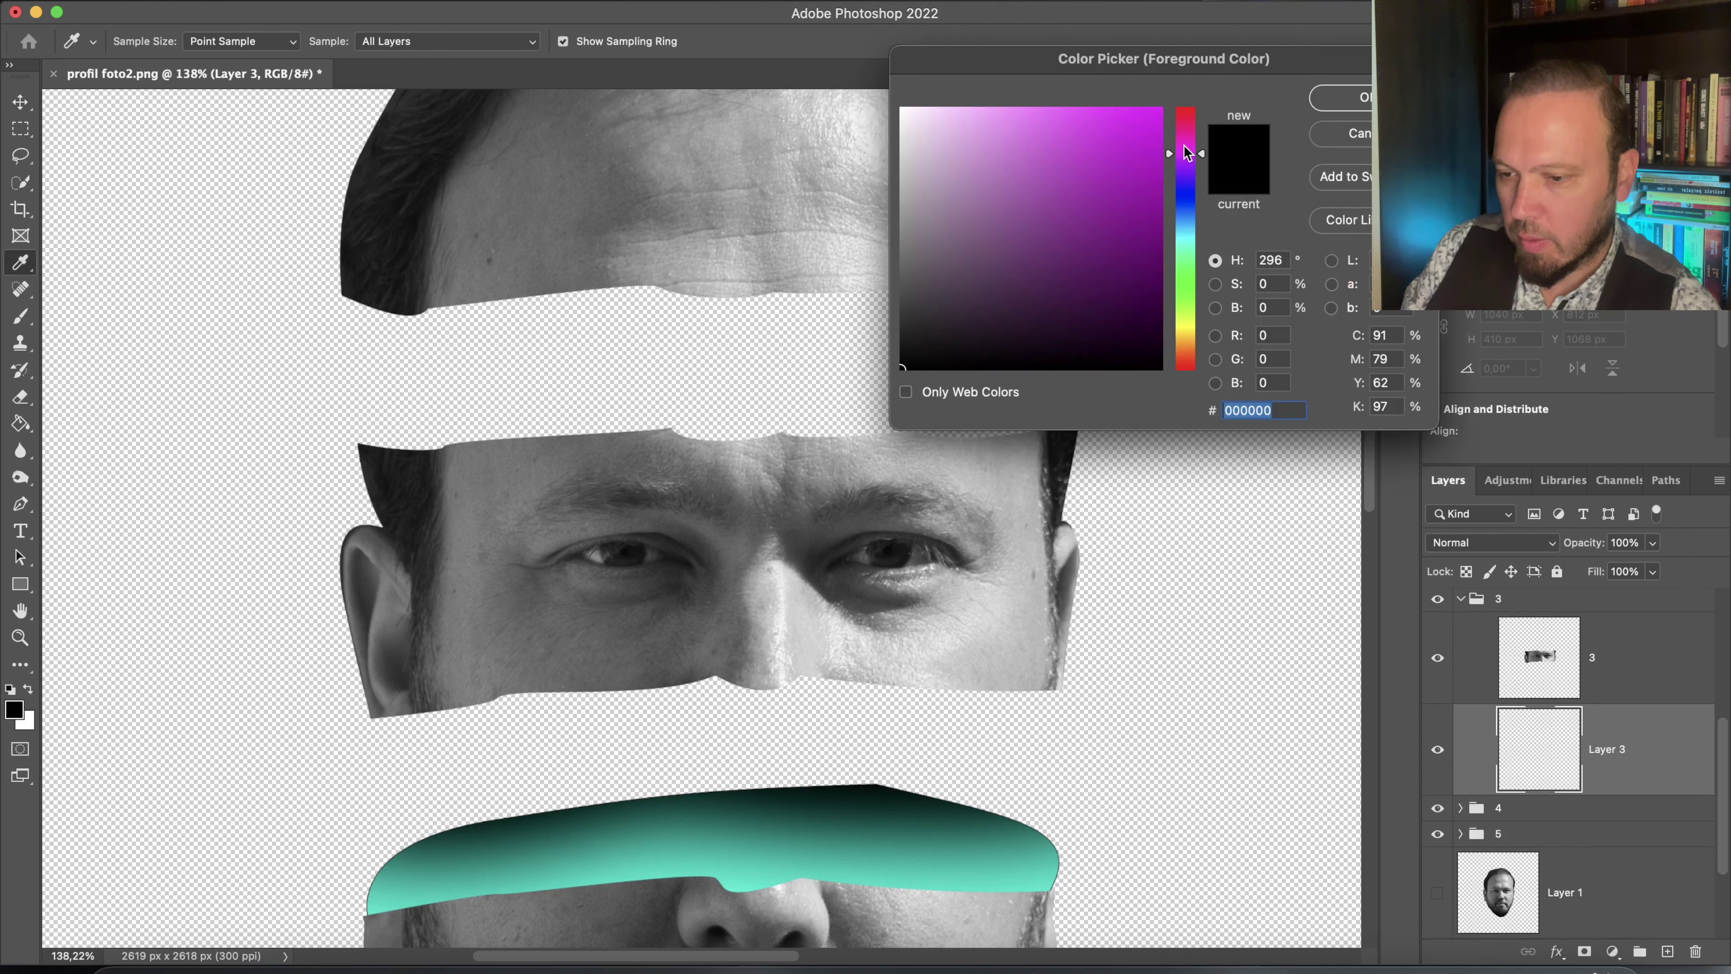
click(1163, 108)
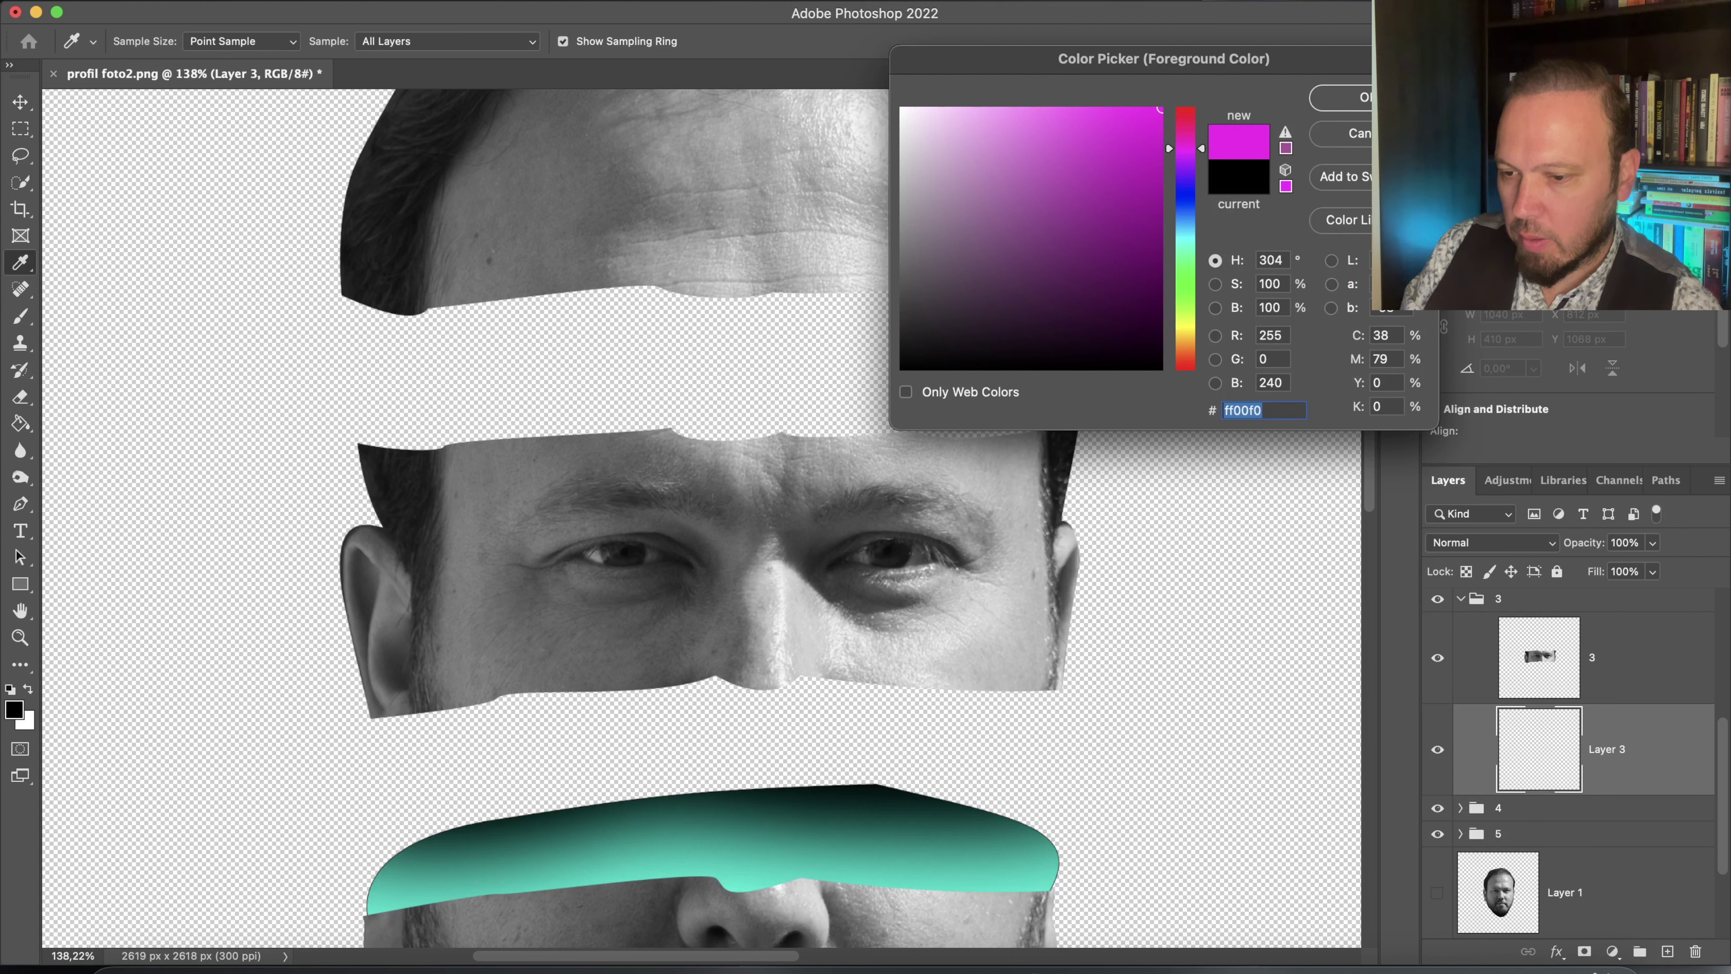
click(1346, 97)
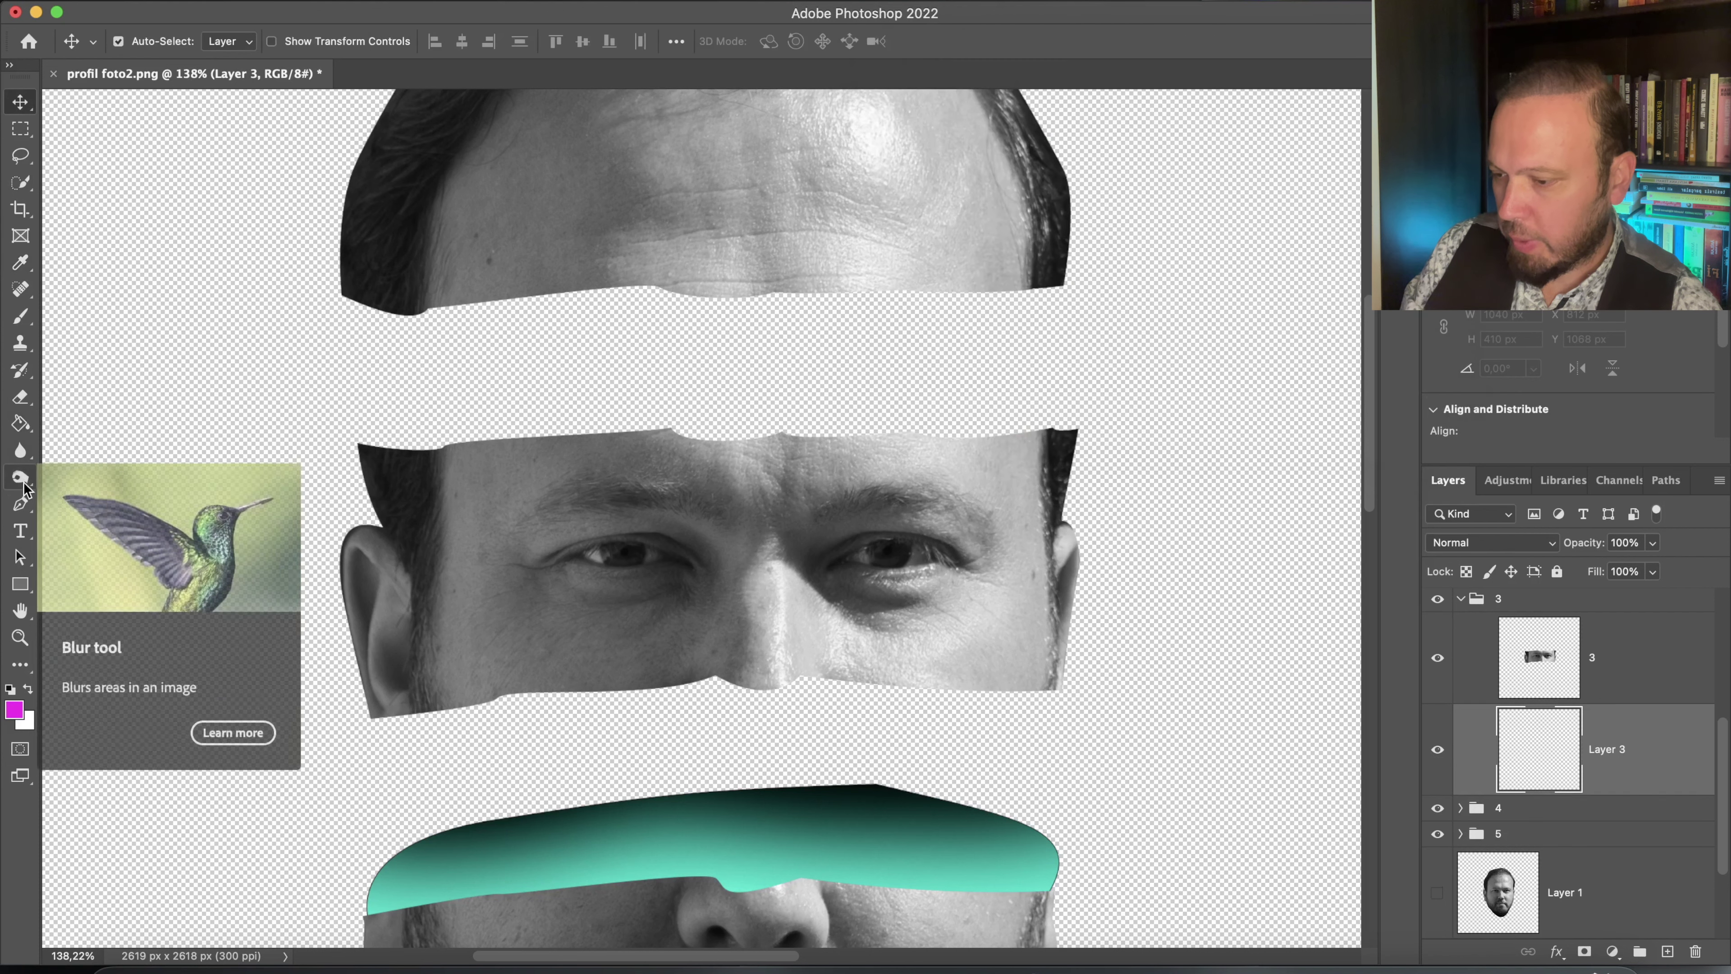
Draw a closed, curved magenta shape over the eye strip's top and add an empty layer above it
click(20, 503)
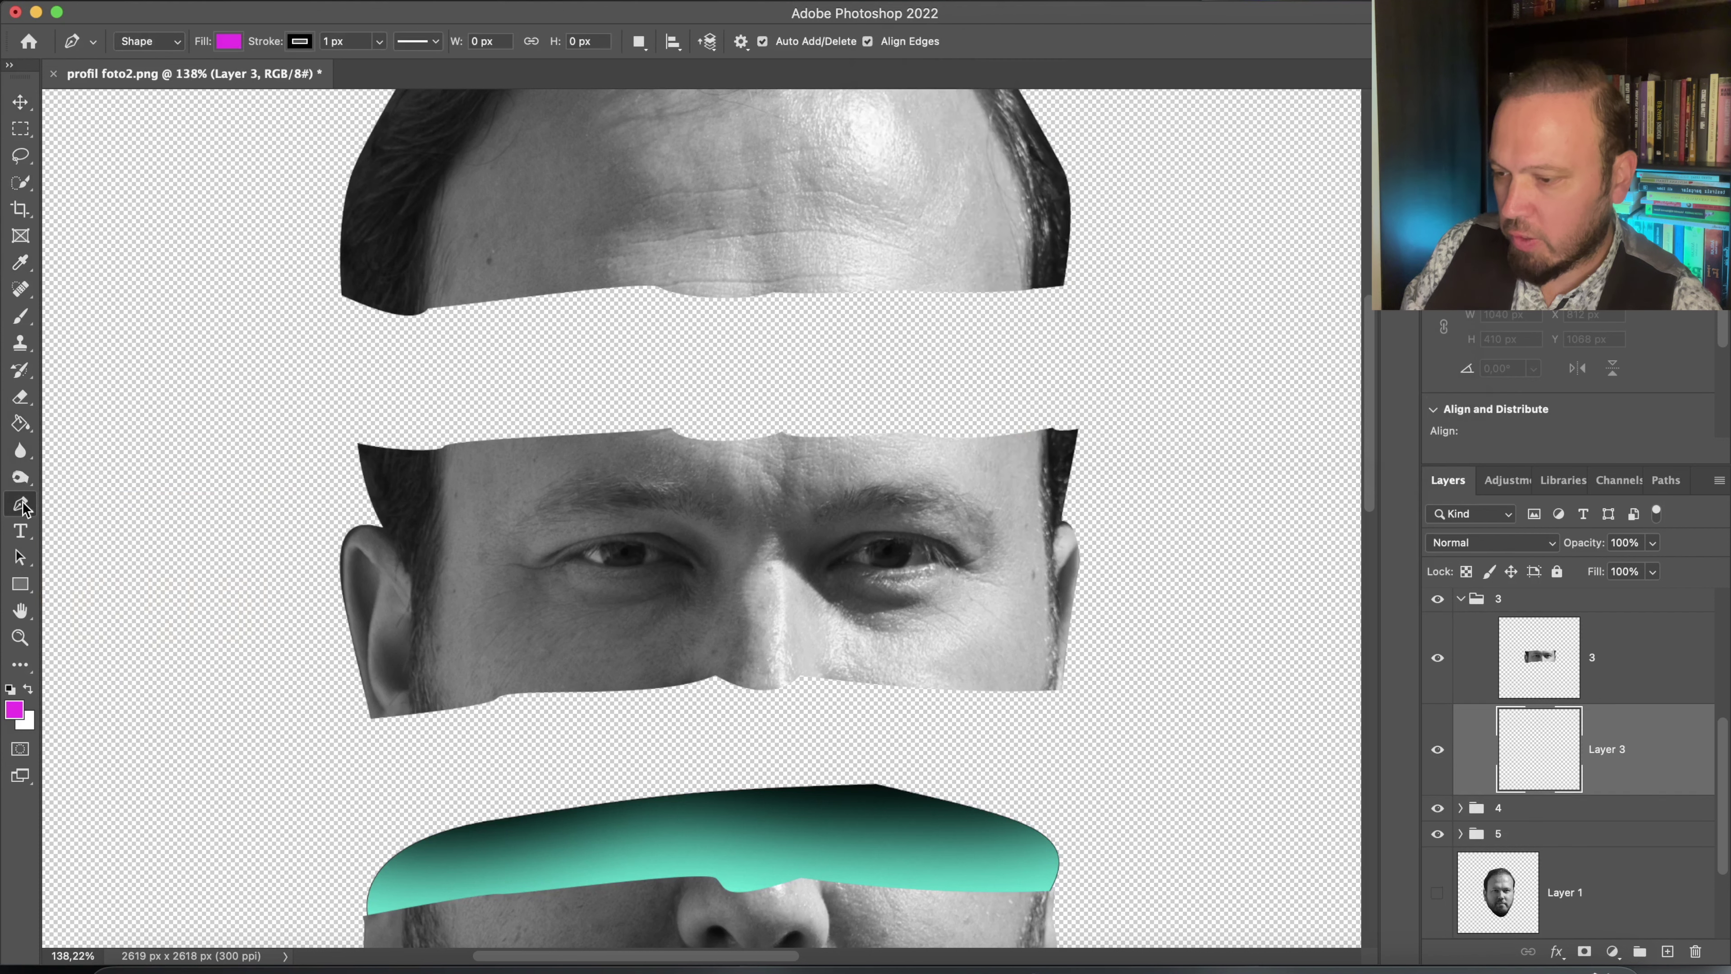
click(365, 455)
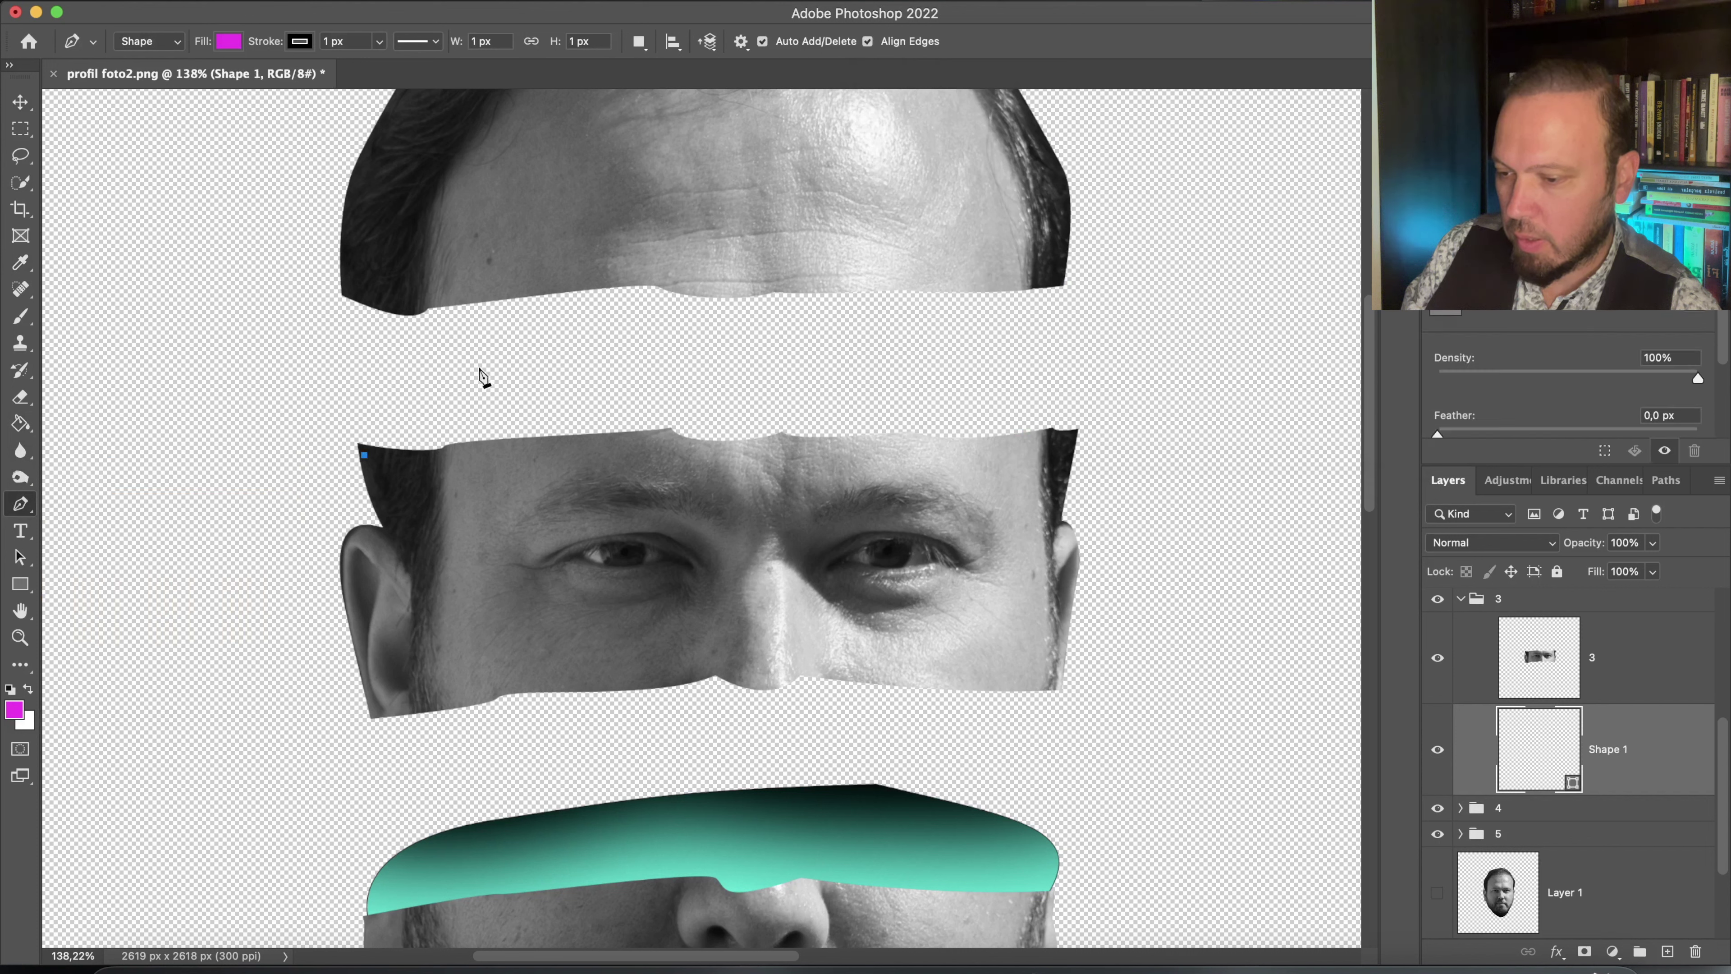
mouse_move(492, 366)
mouse_down()
mouse_move(669, 355)
mouse_move(664, 336)
mouse_move(647, 352)
mouse_up()
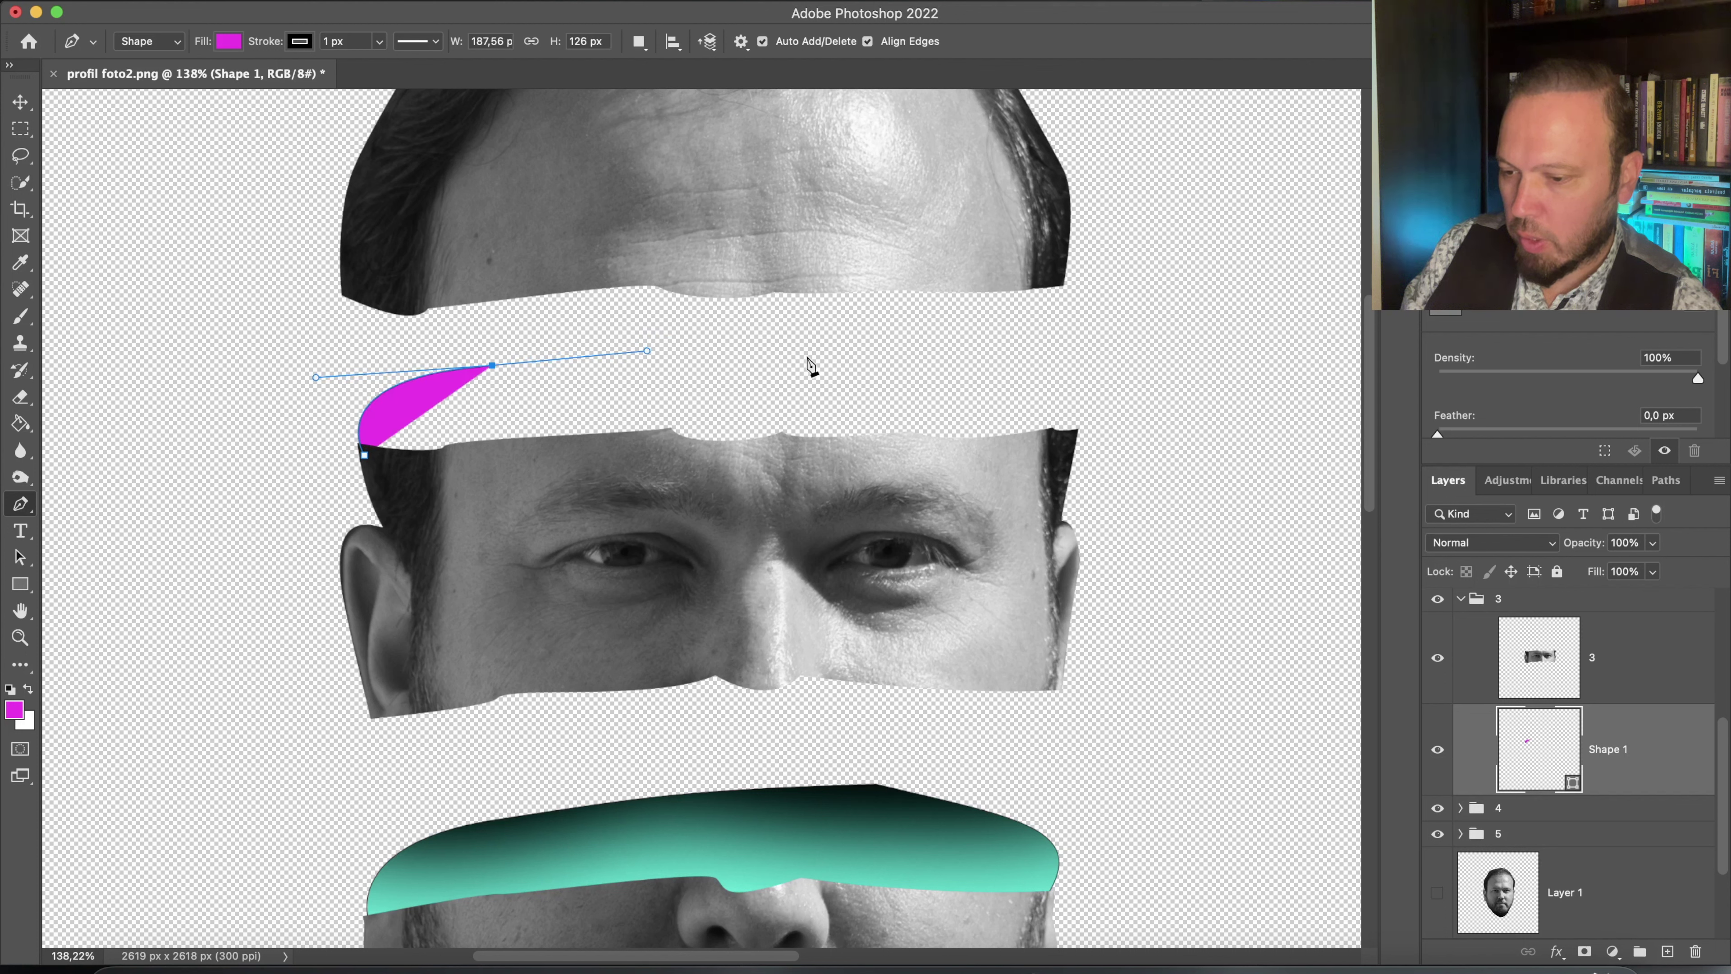
drag(811, 354, 880, 353)
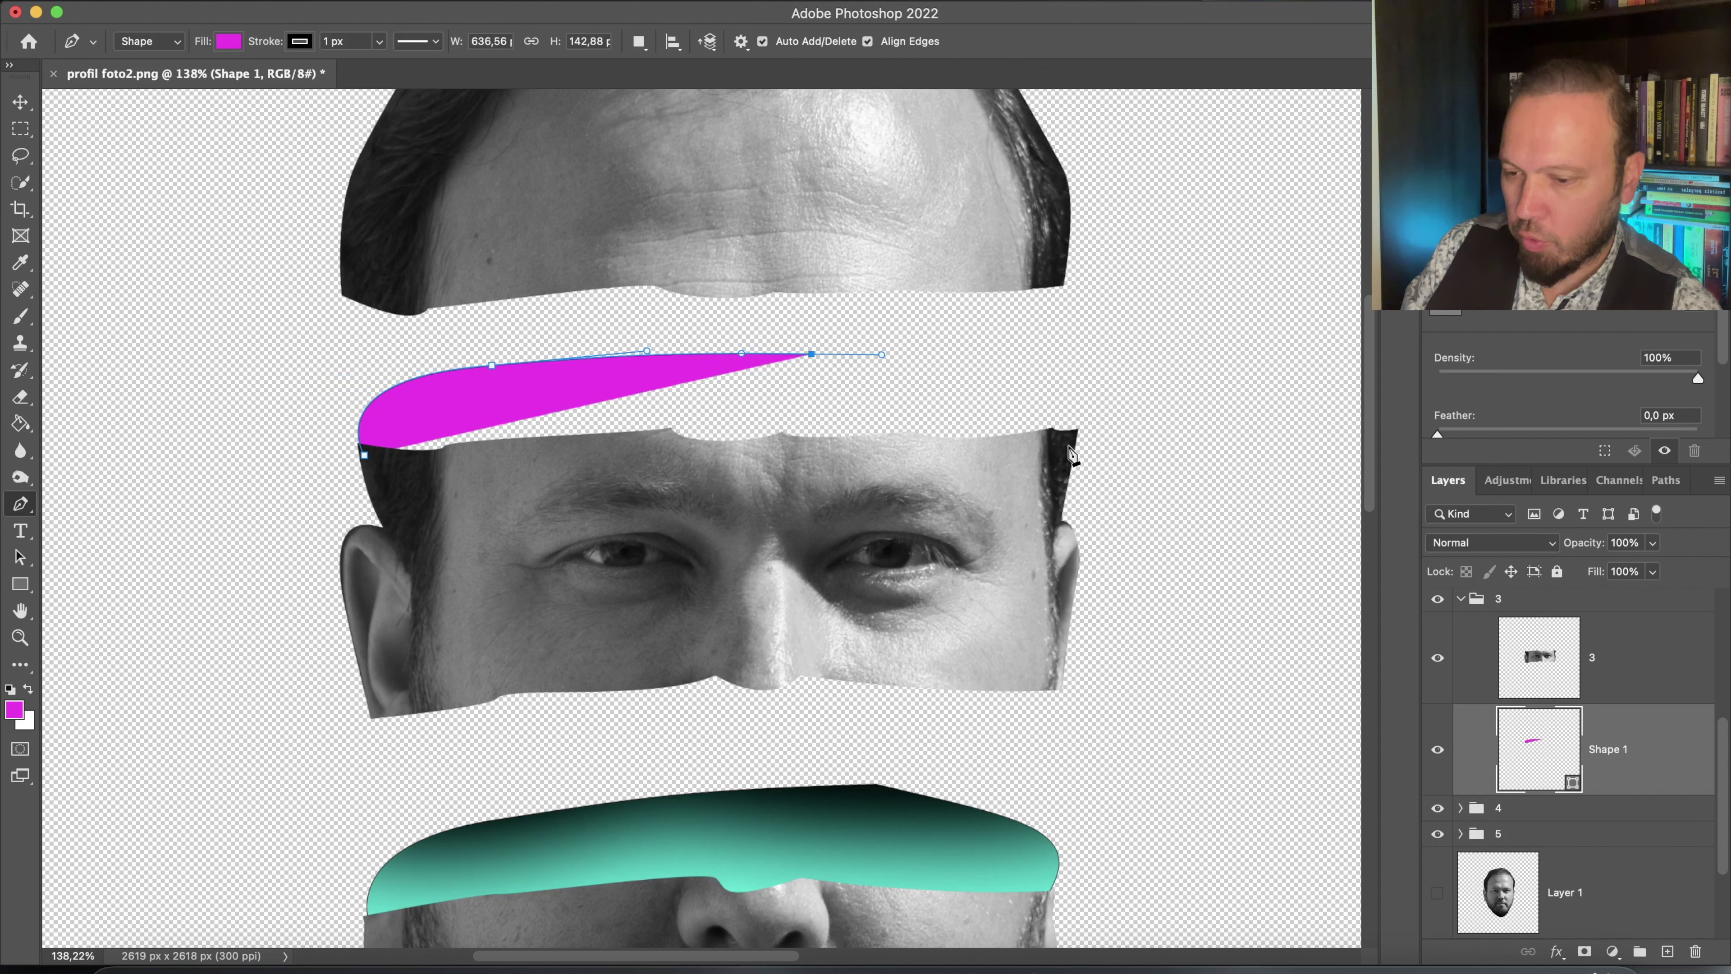
drag(1068, 447, 1012, 519)
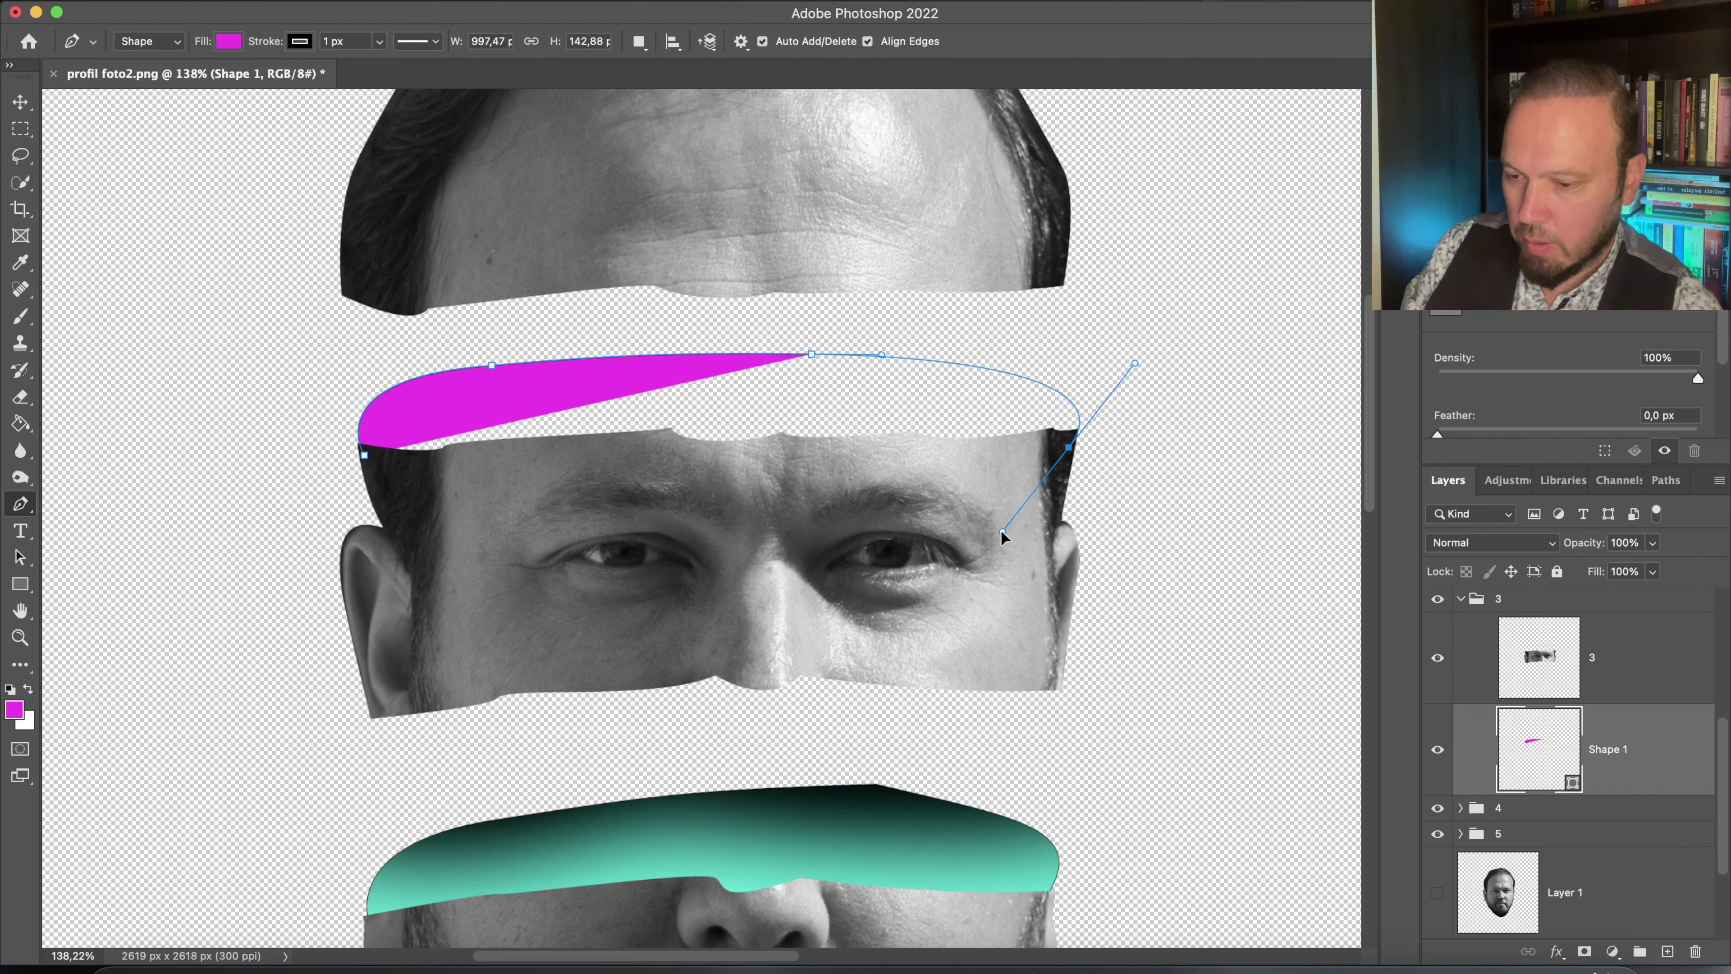
drag(1012, 518, 986, 574)
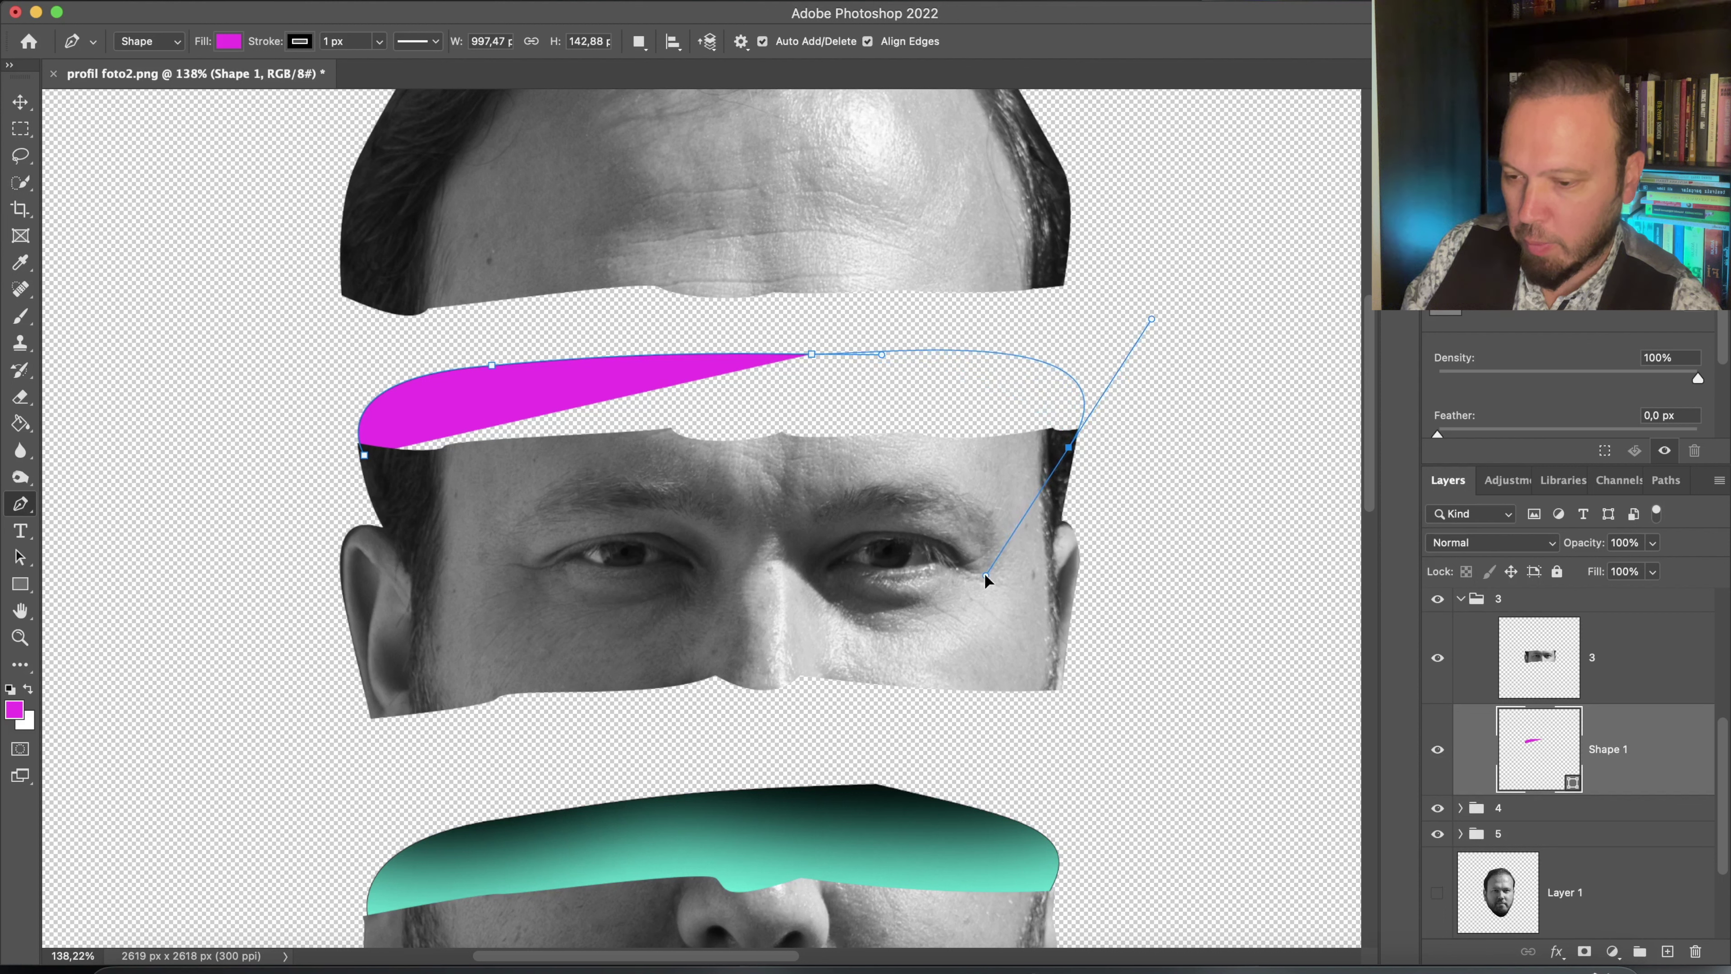
drag(986, 572, 985, 576)
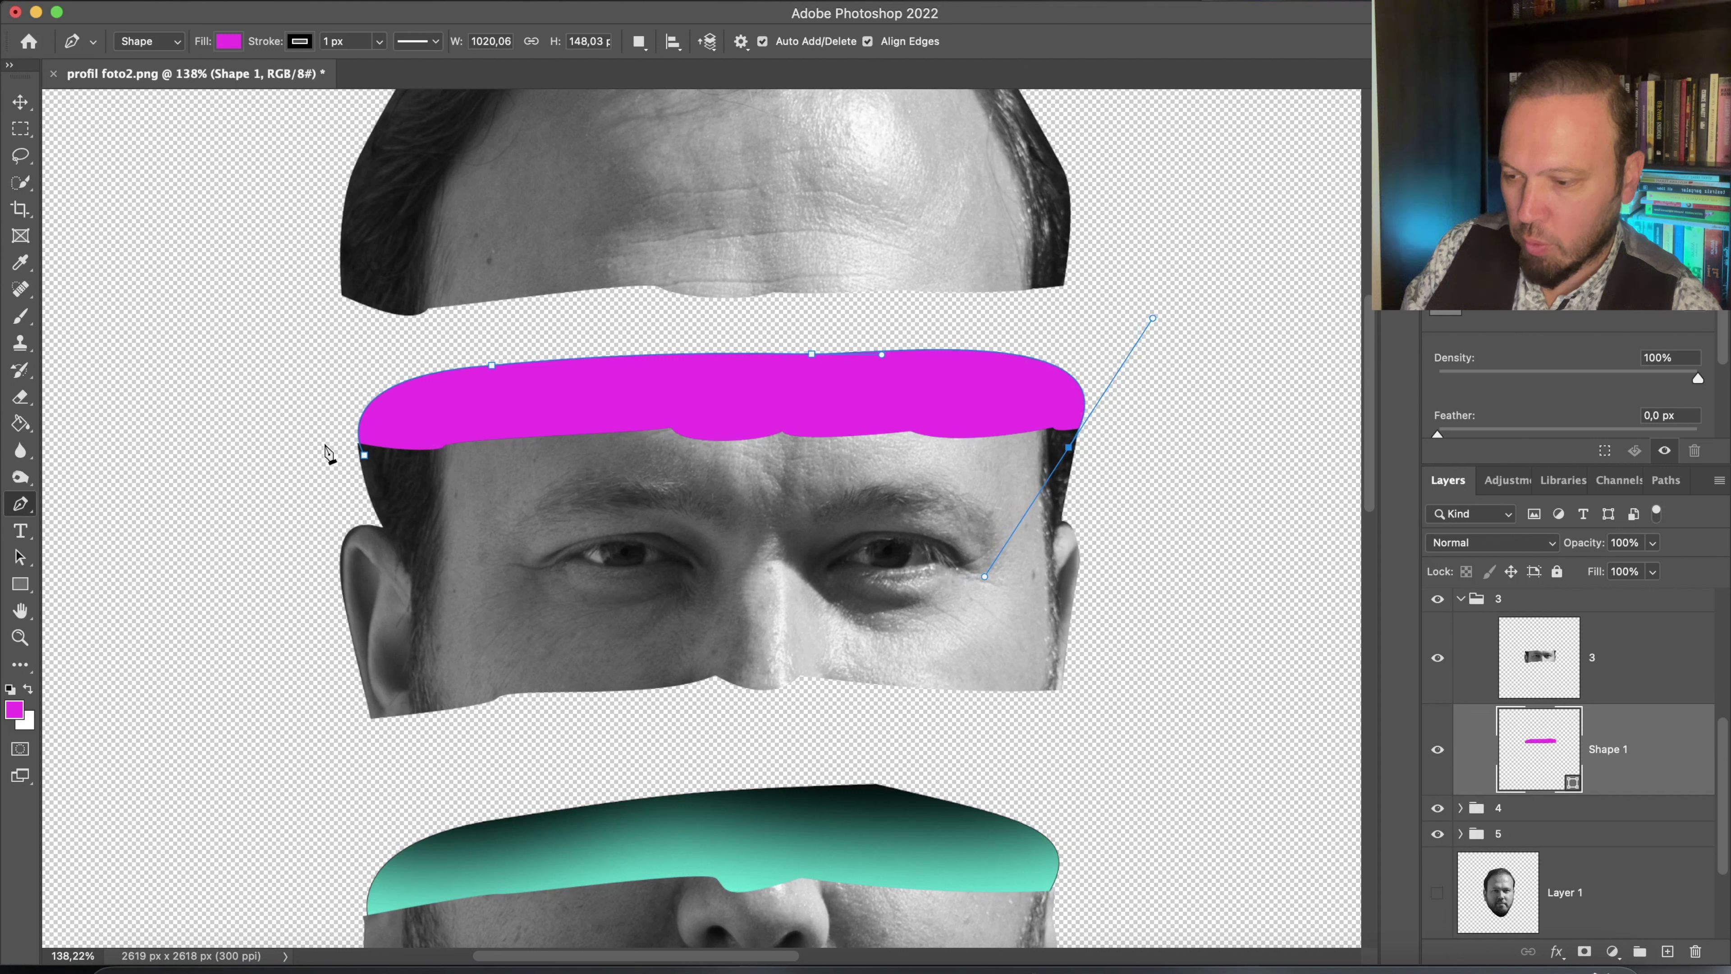
click(367, 457)
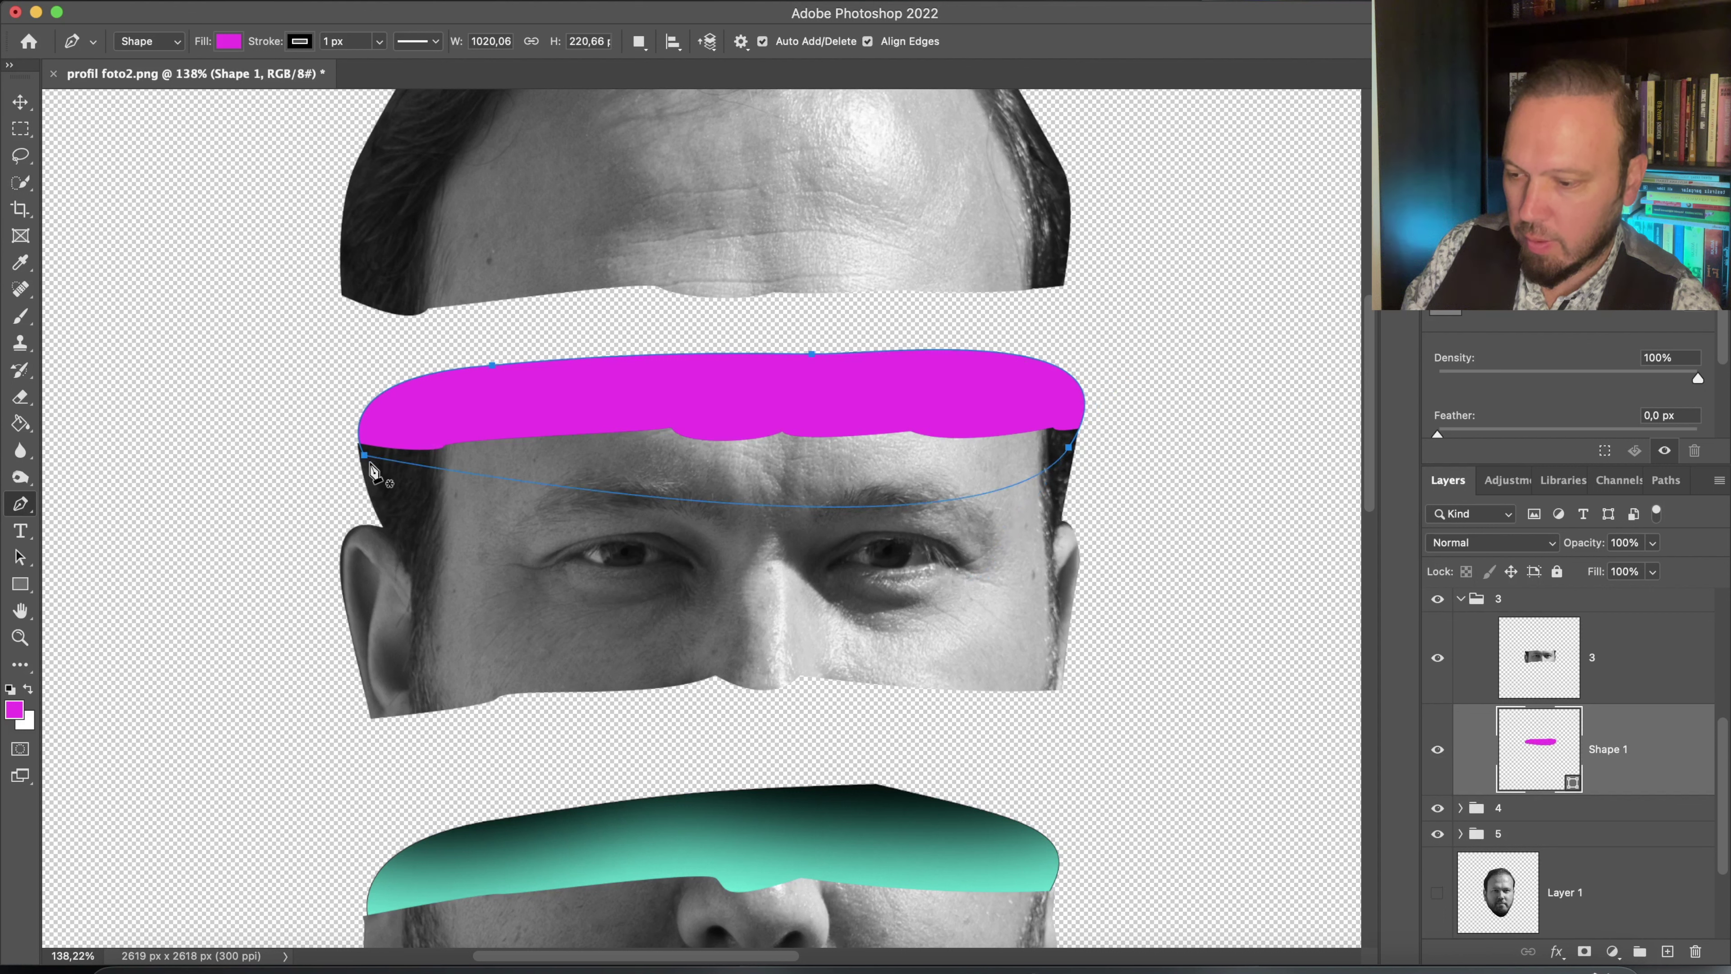
key(Return)
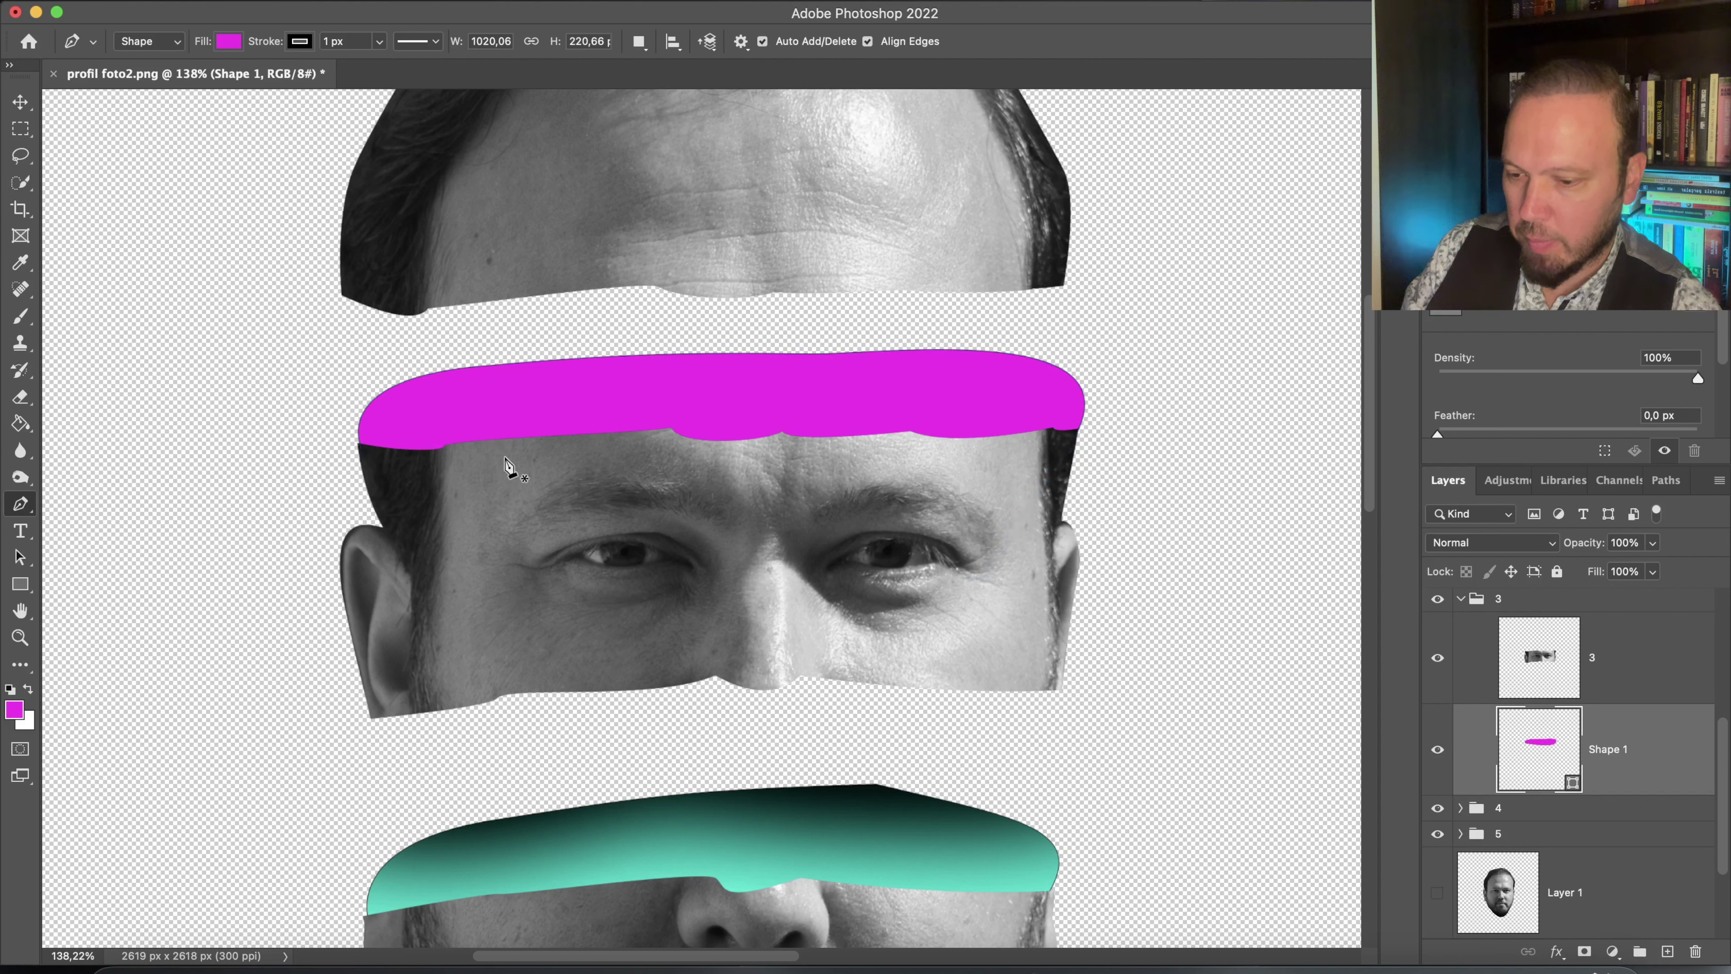
click(1666, 950)
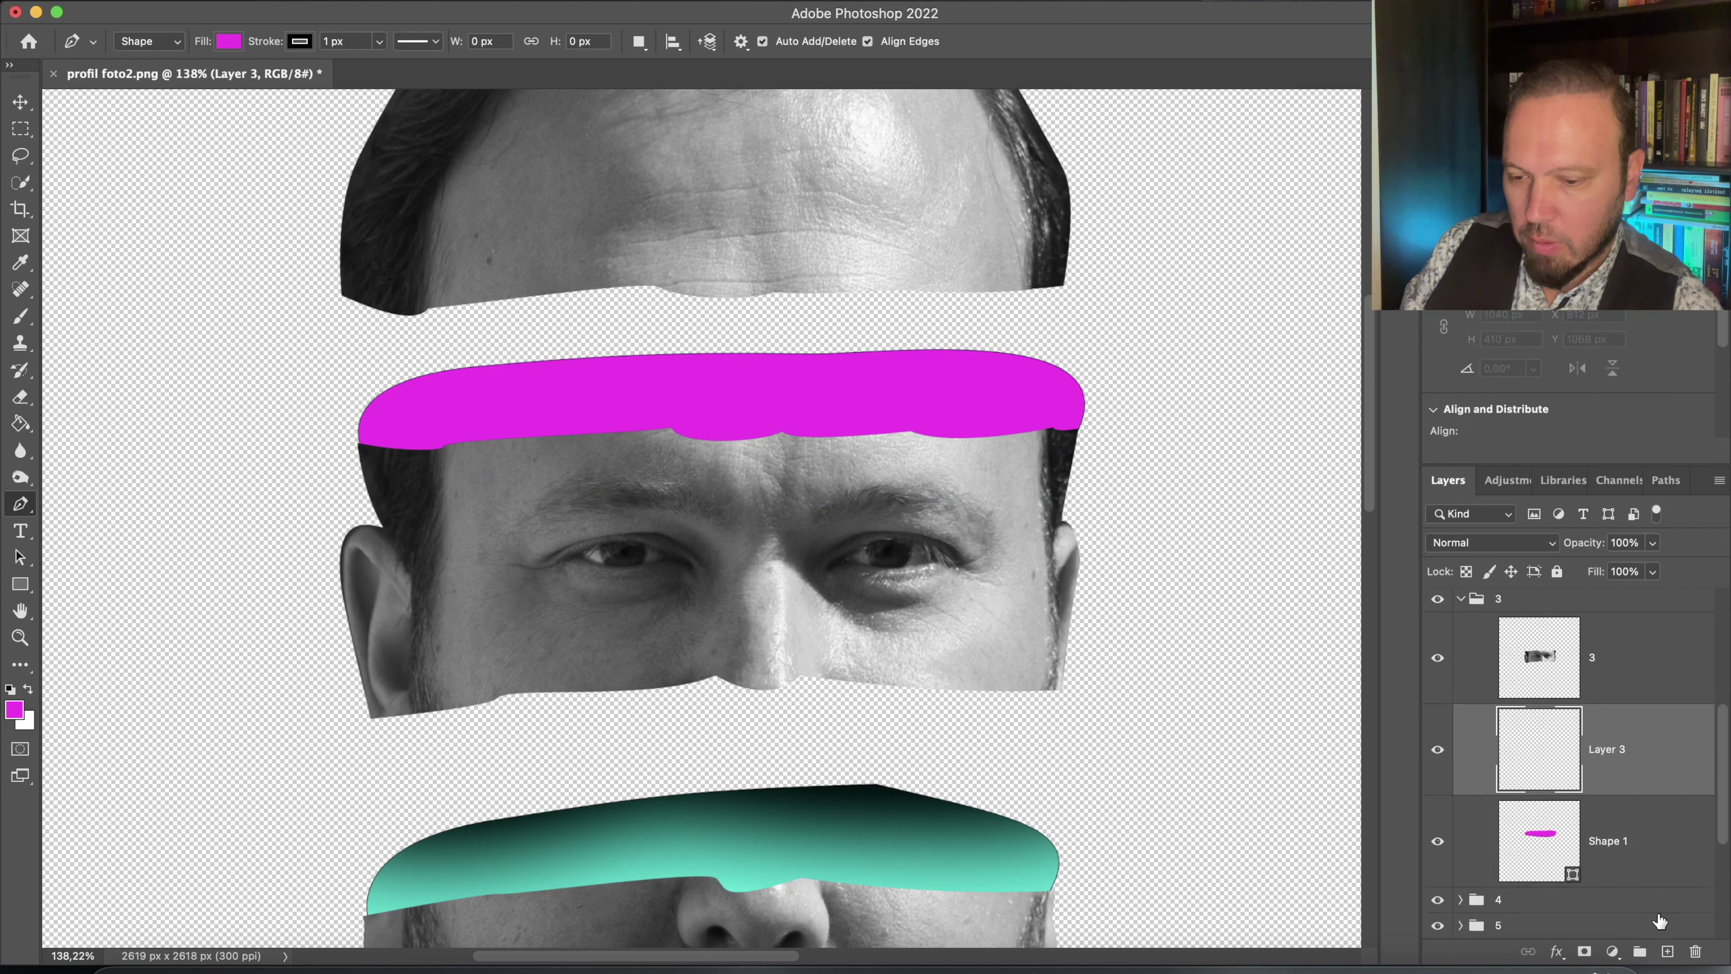
Clip Layer 3 to the magenta shape and paint soft black shading along its top
alt+click(1638, 793)
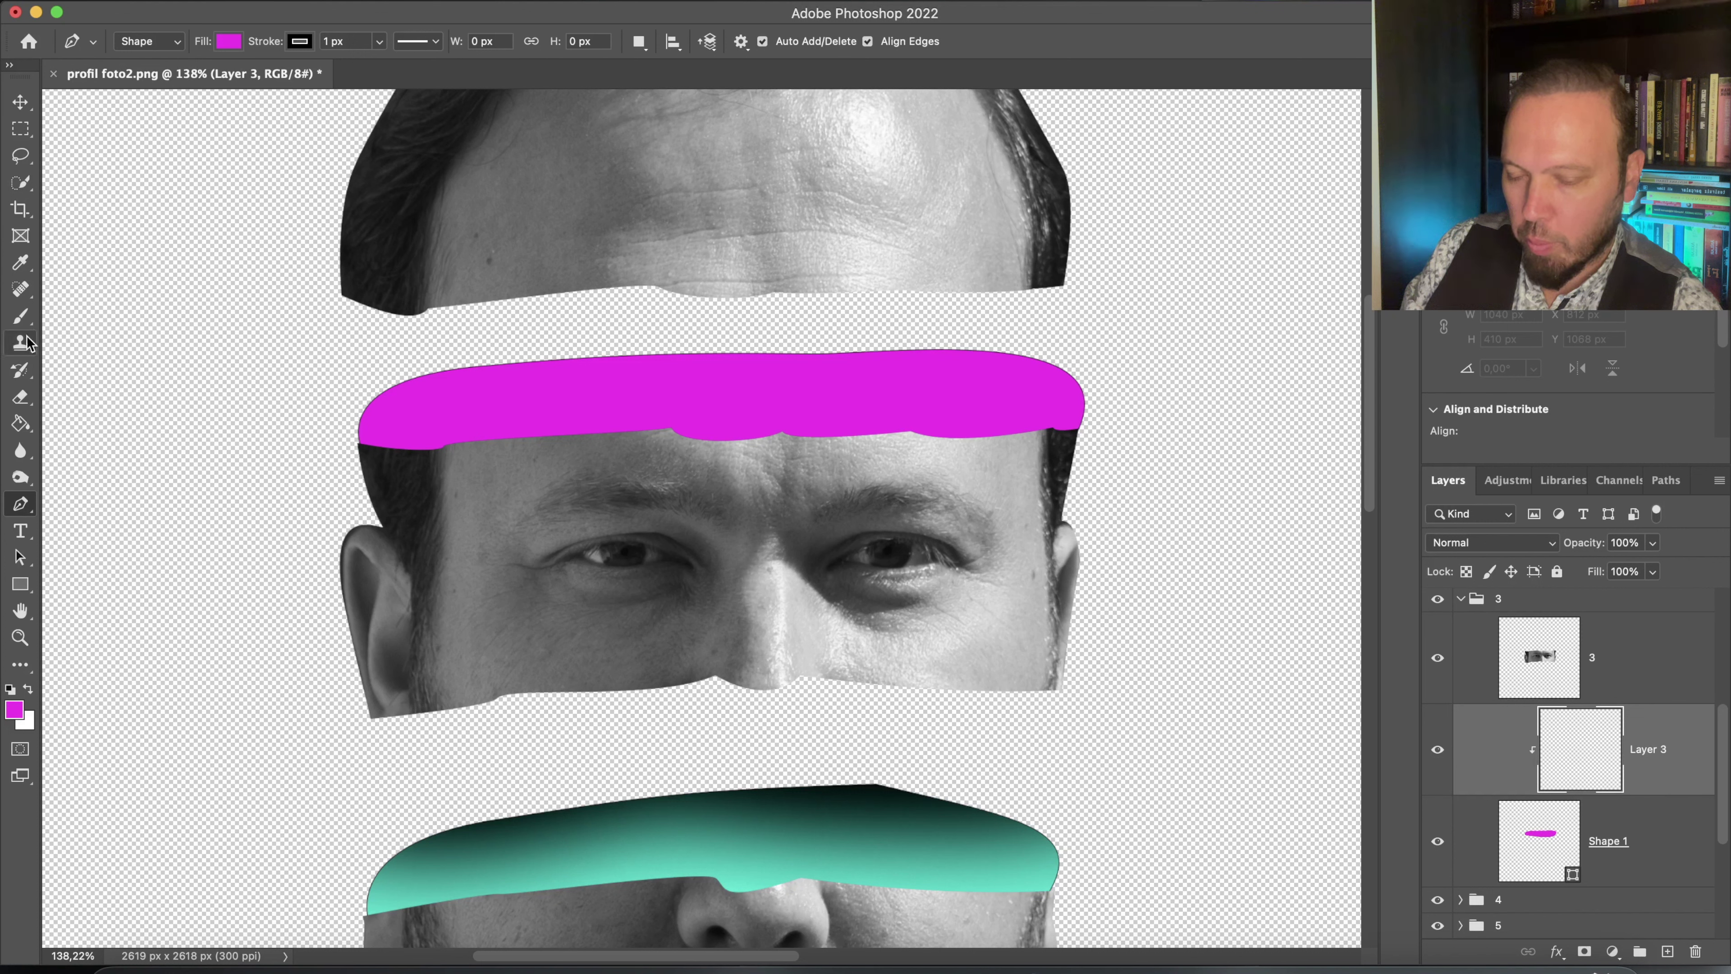
click(20, 317)
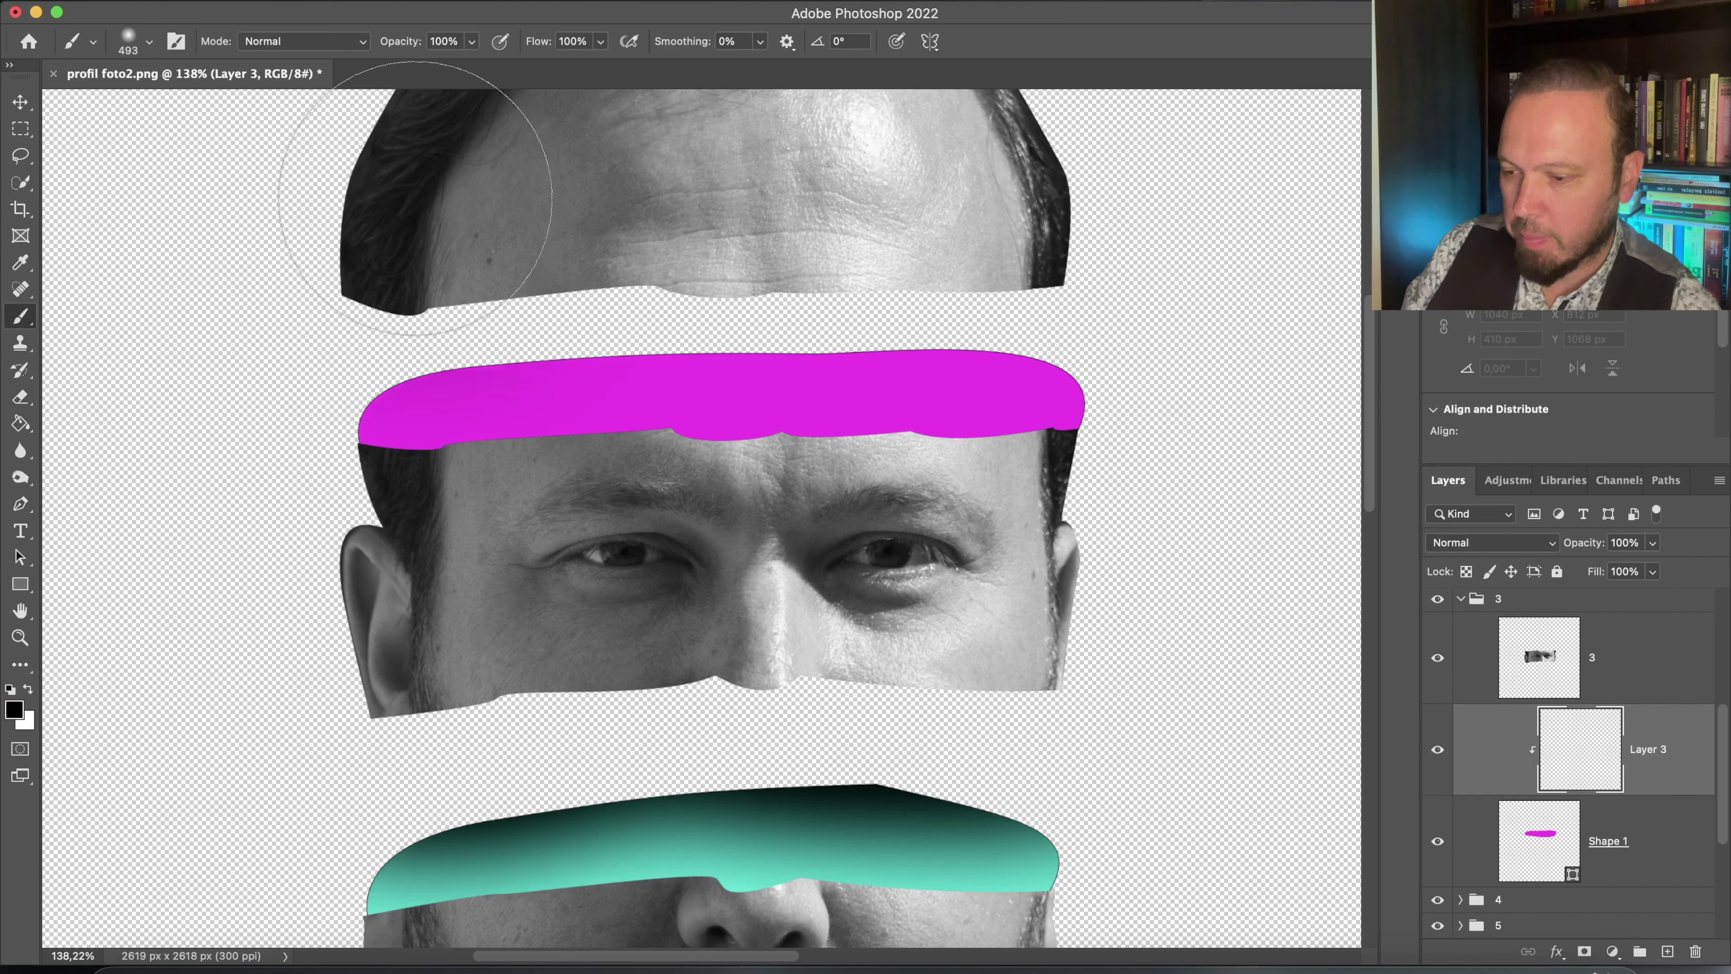
mouse_move(422, 231)
mouse_down()
mouse_move(746, 211)
mouse_move(1090, 236)
mouse_move(779, 191)
mouse_up()
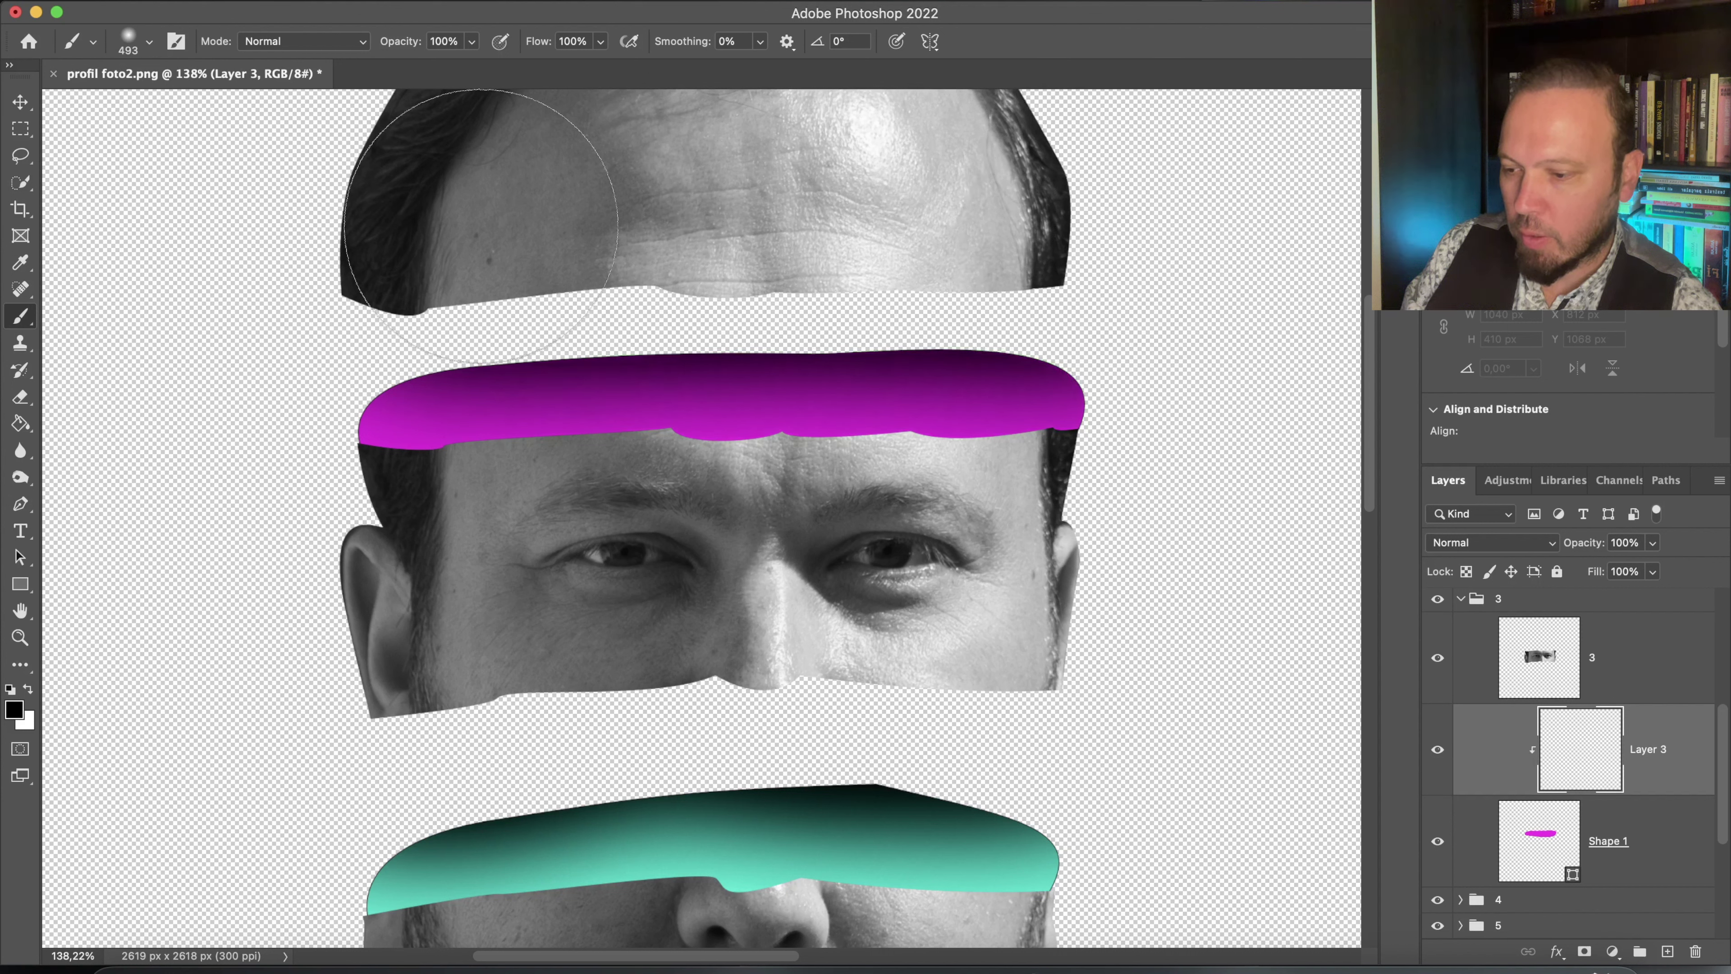
mouse_move(423, 225)
mouse_down()
mouse_move(373, 219)
mouse_move(1140, 268)
mouse_up()
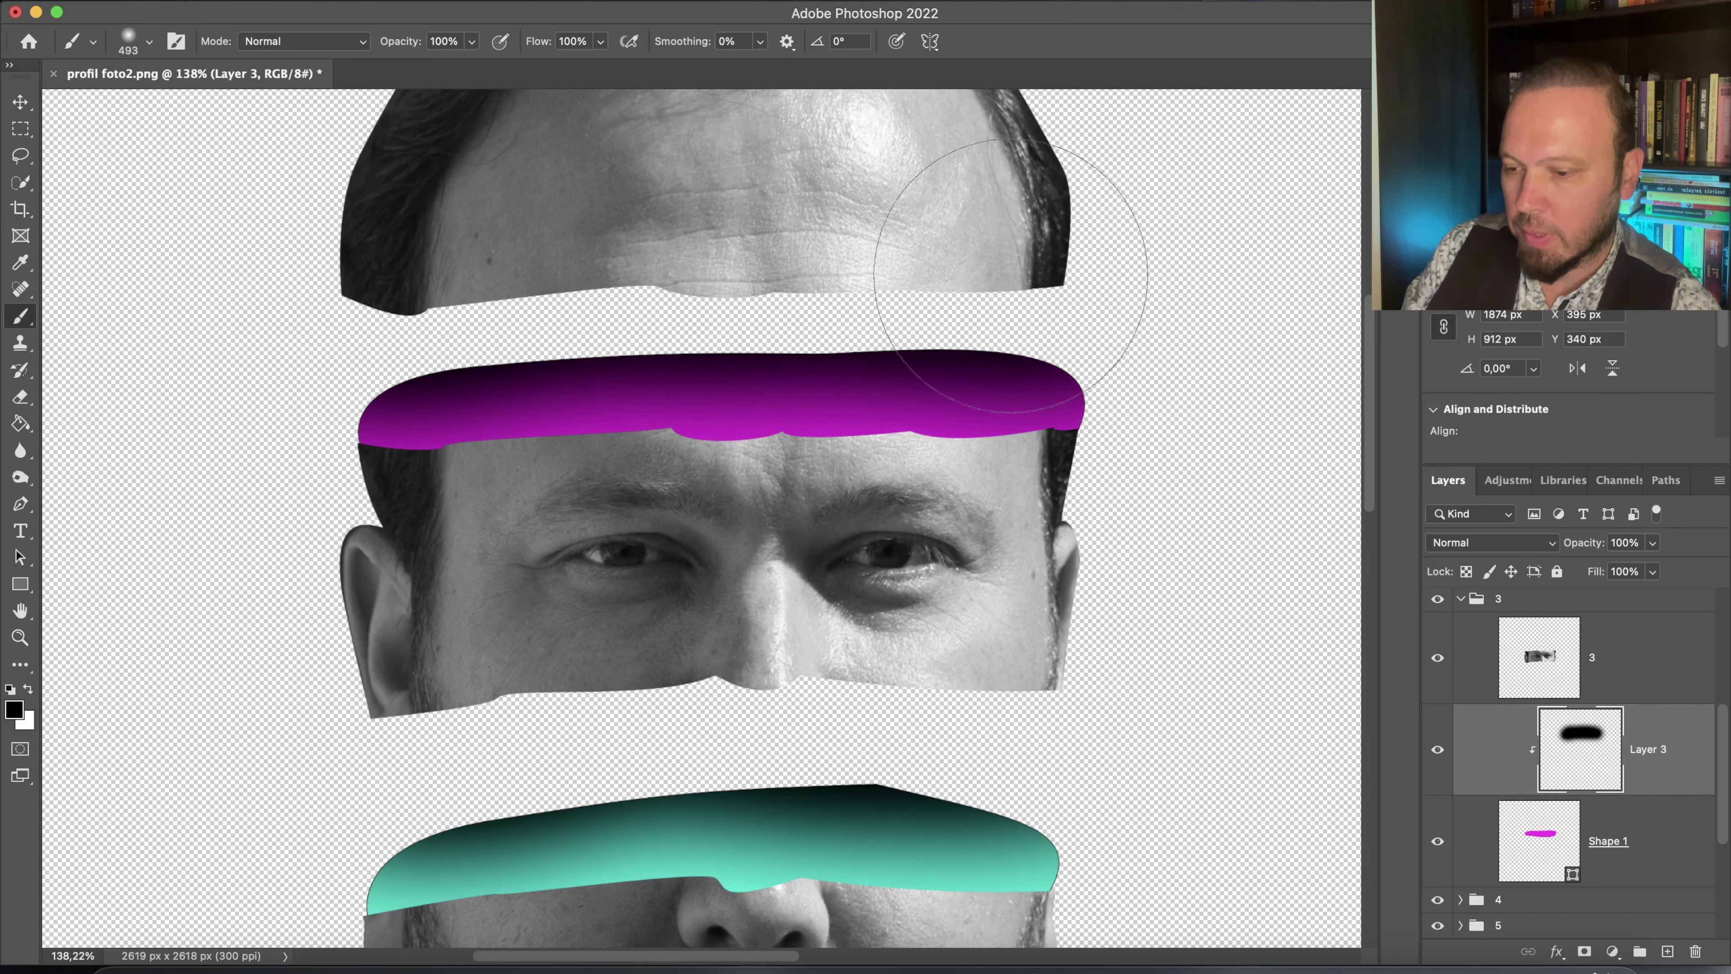
scroll(988, 283, up, 5)
scroll(988, 266, up, 2)
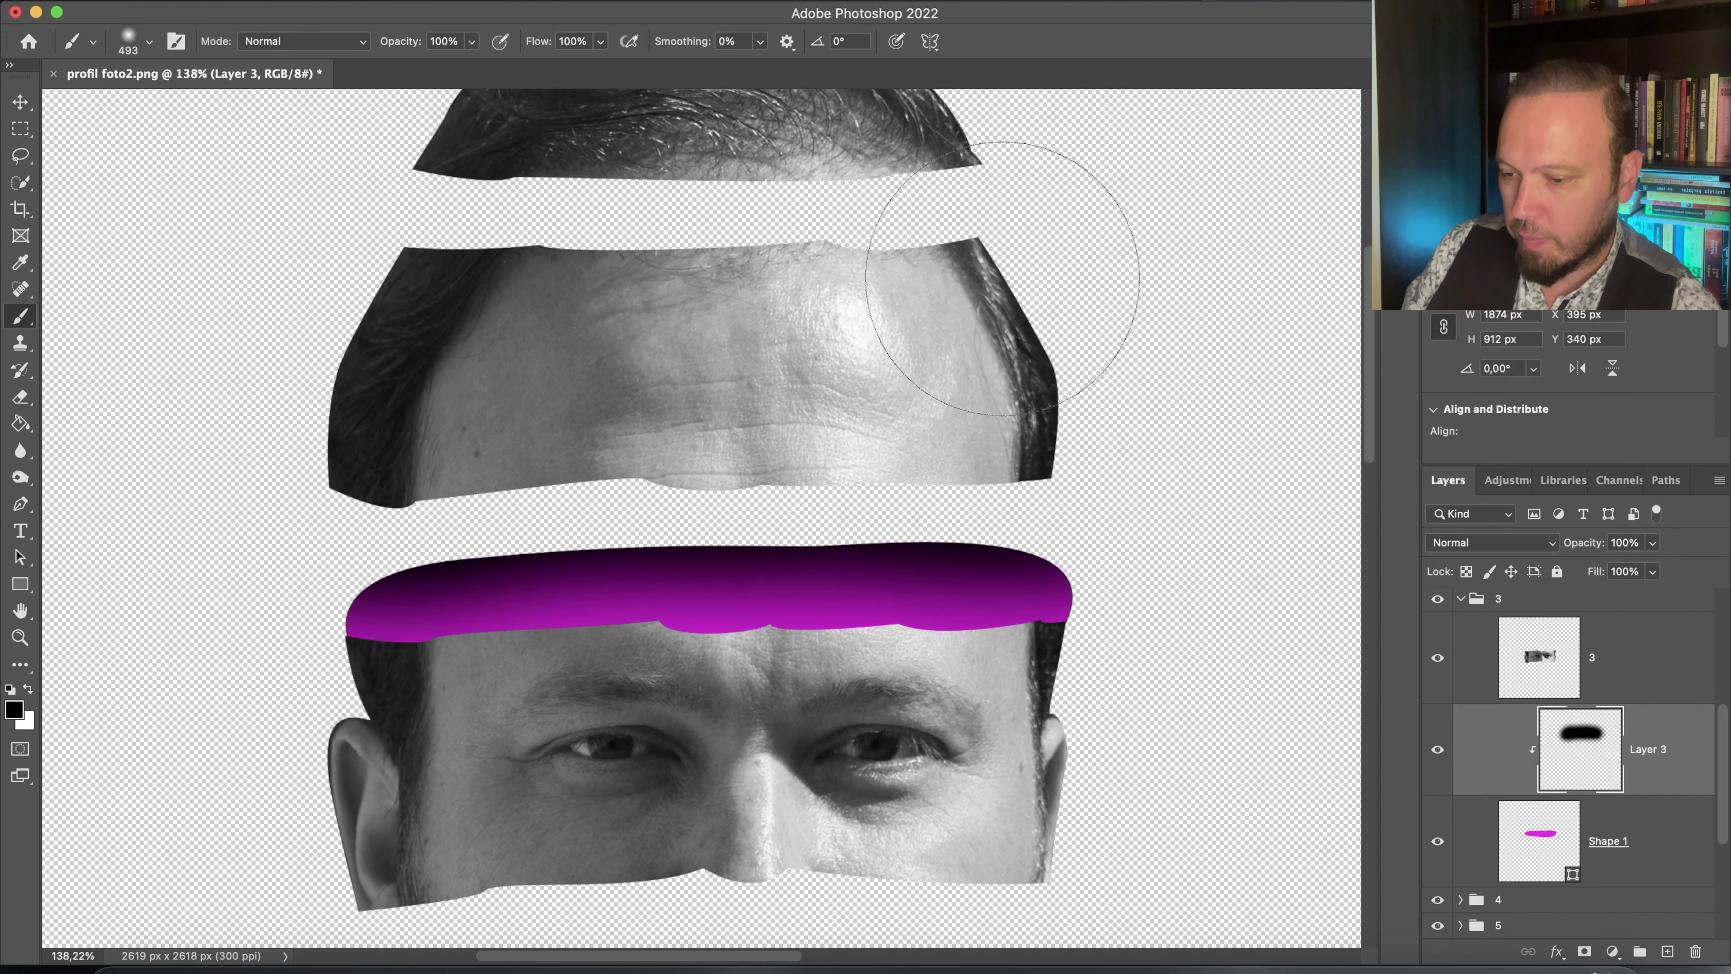
scroll(968, 246, up, 2)
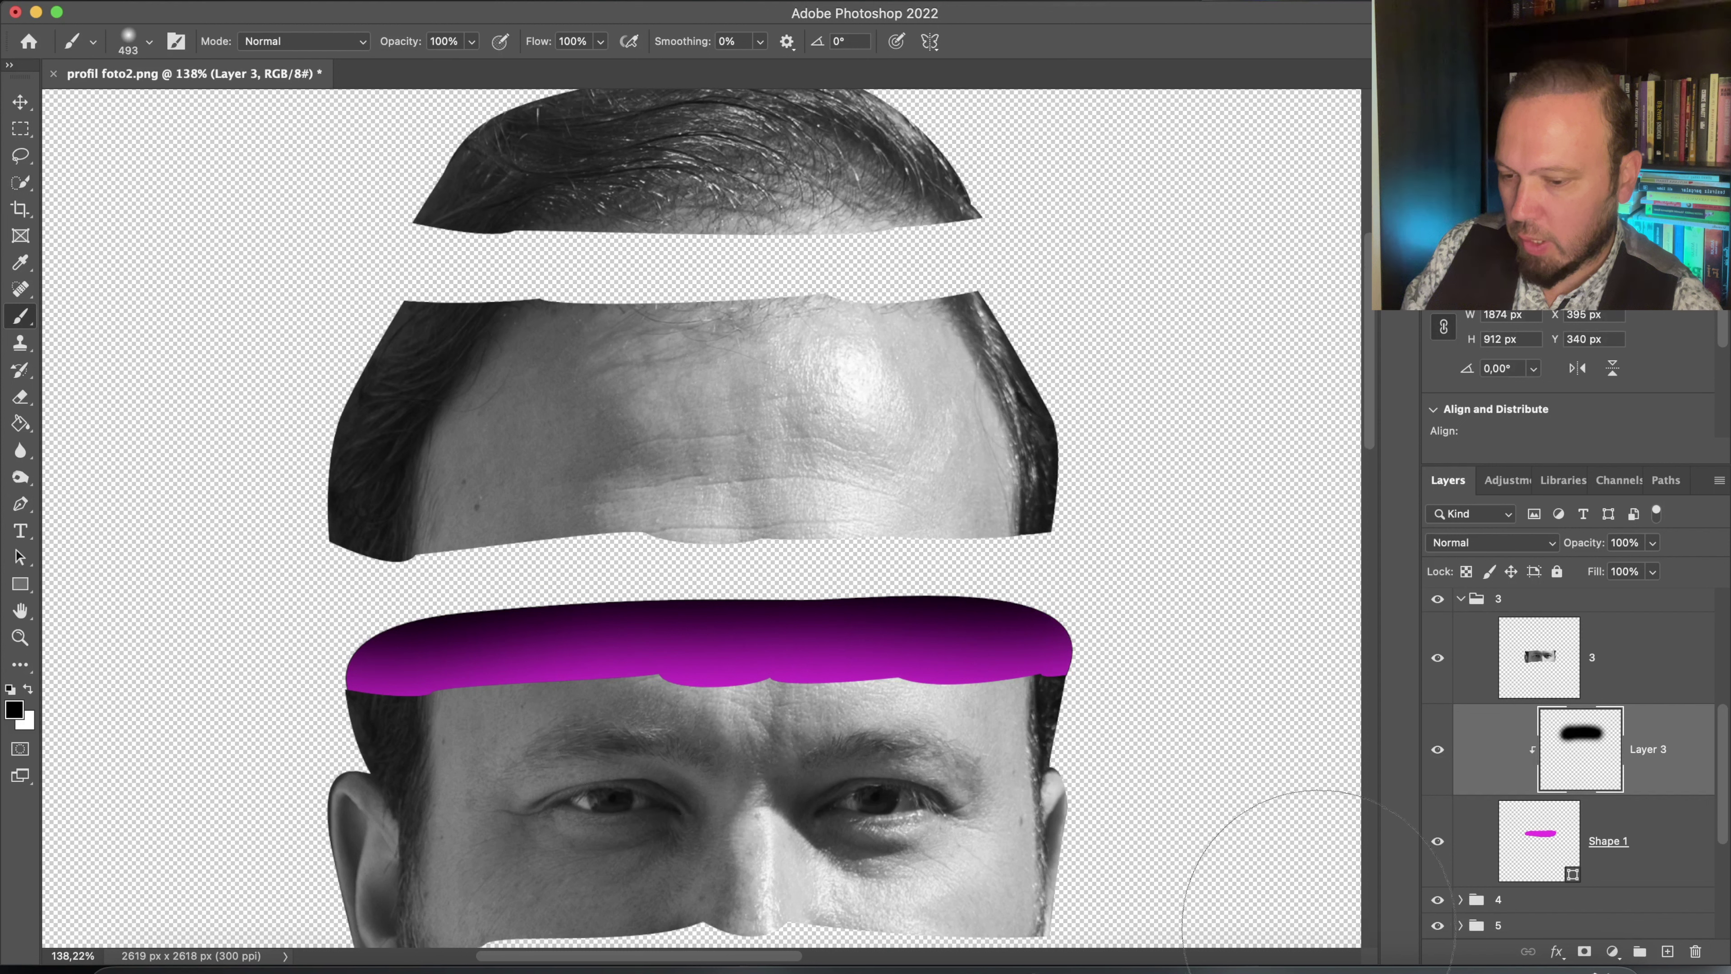
Merge the shading and magenta shape into layer 3 and collapse group 3
click(1506, 686)
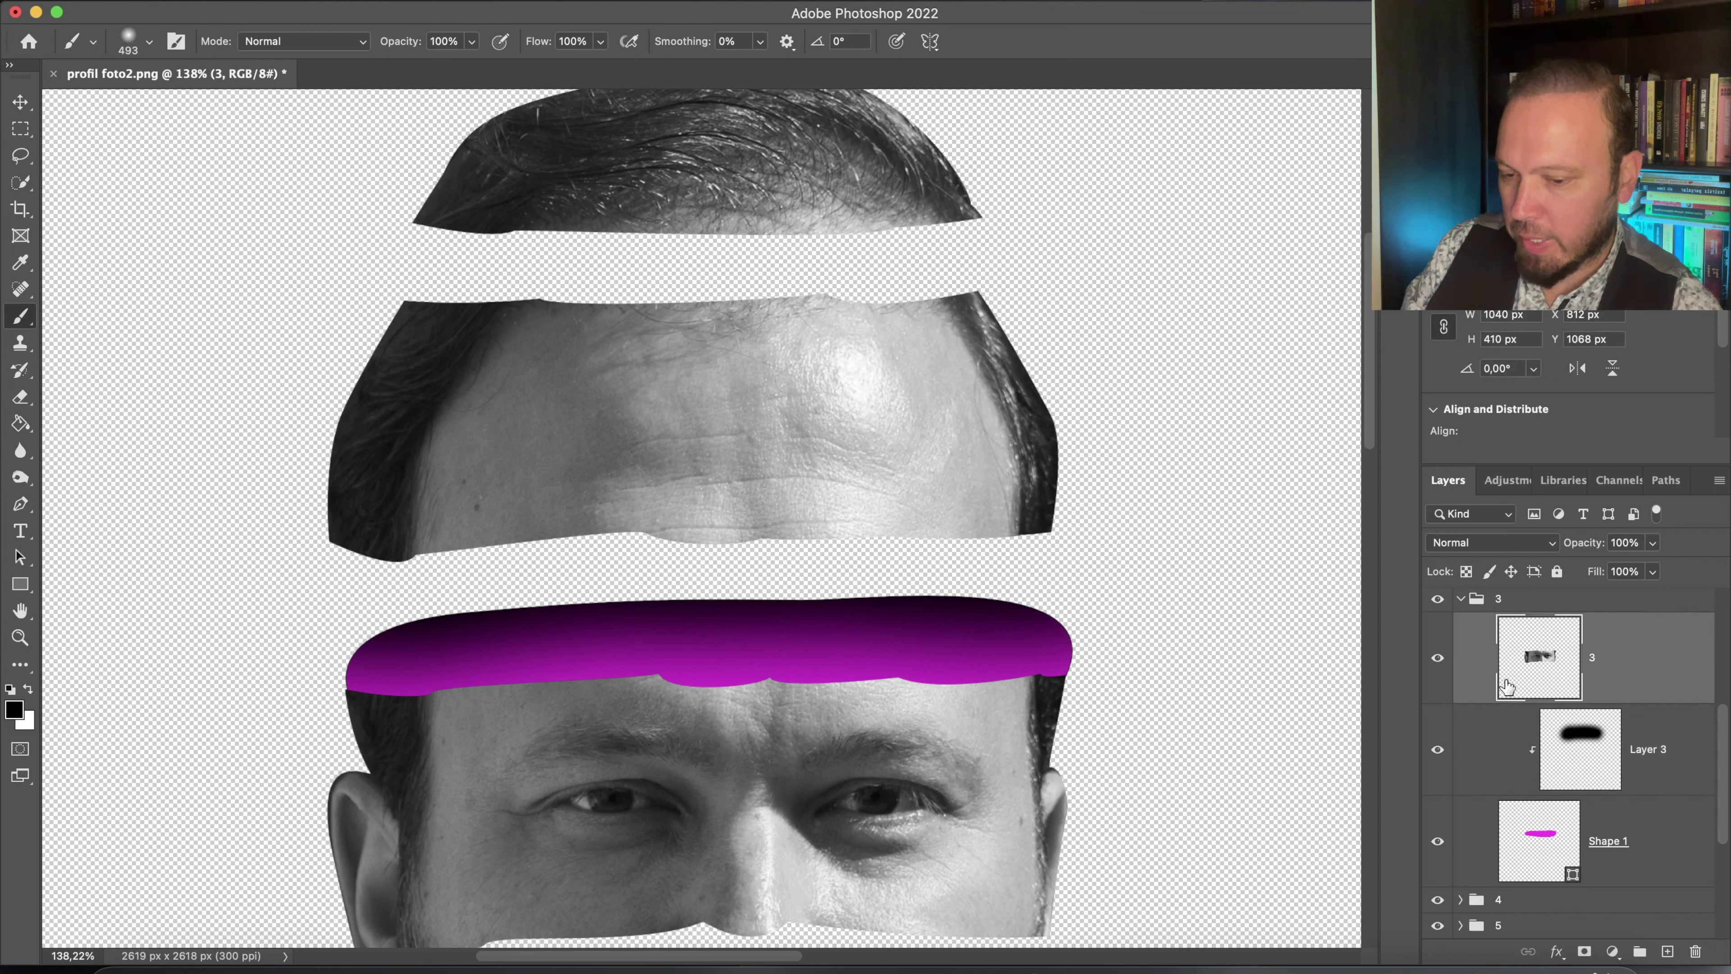
click(1523, 841)
key(ctrl+e)
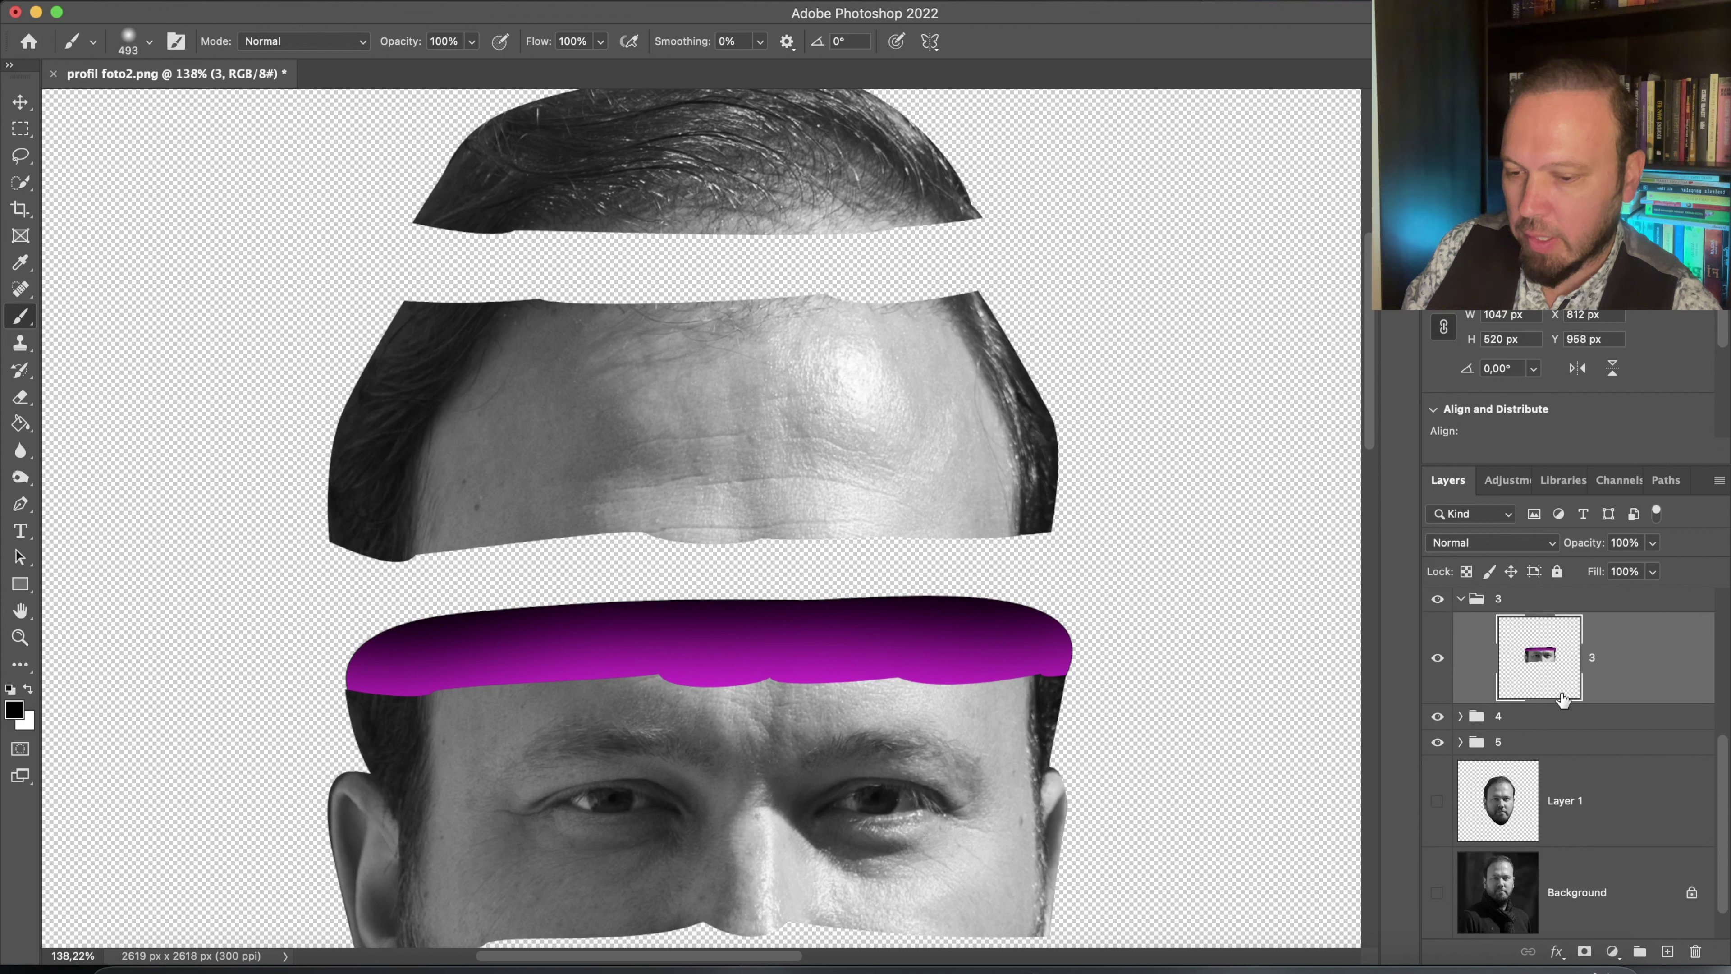
click(1460, 600)
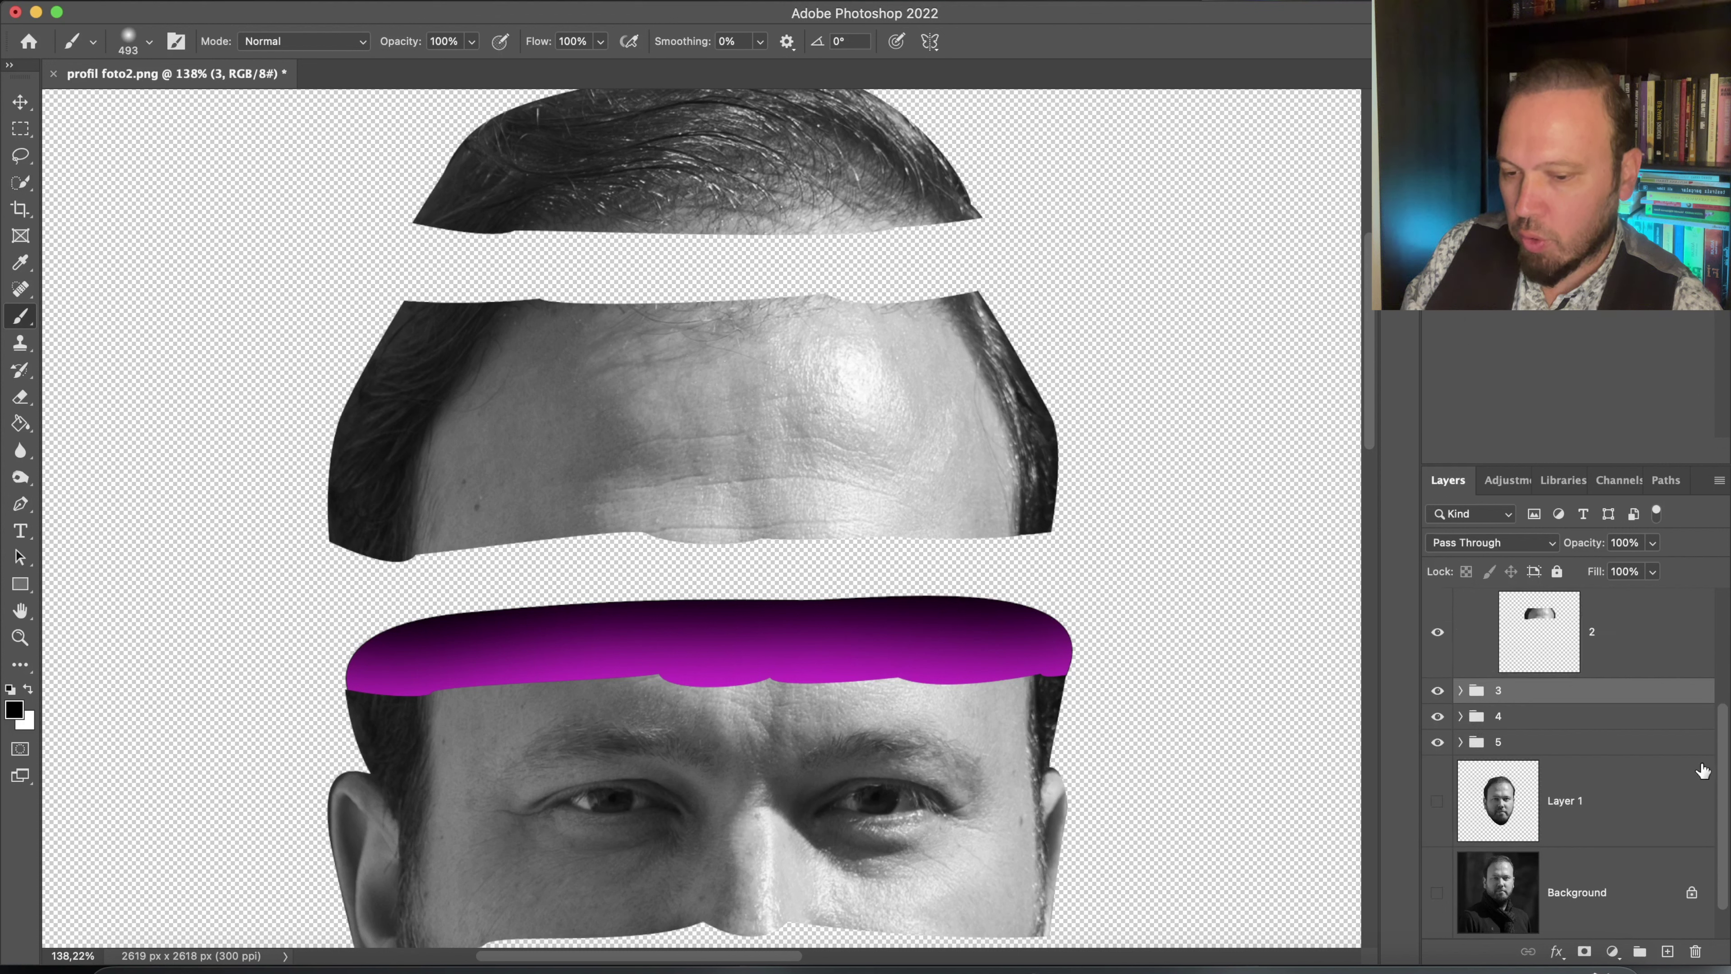
drag(1724, 771, 1725, 733)
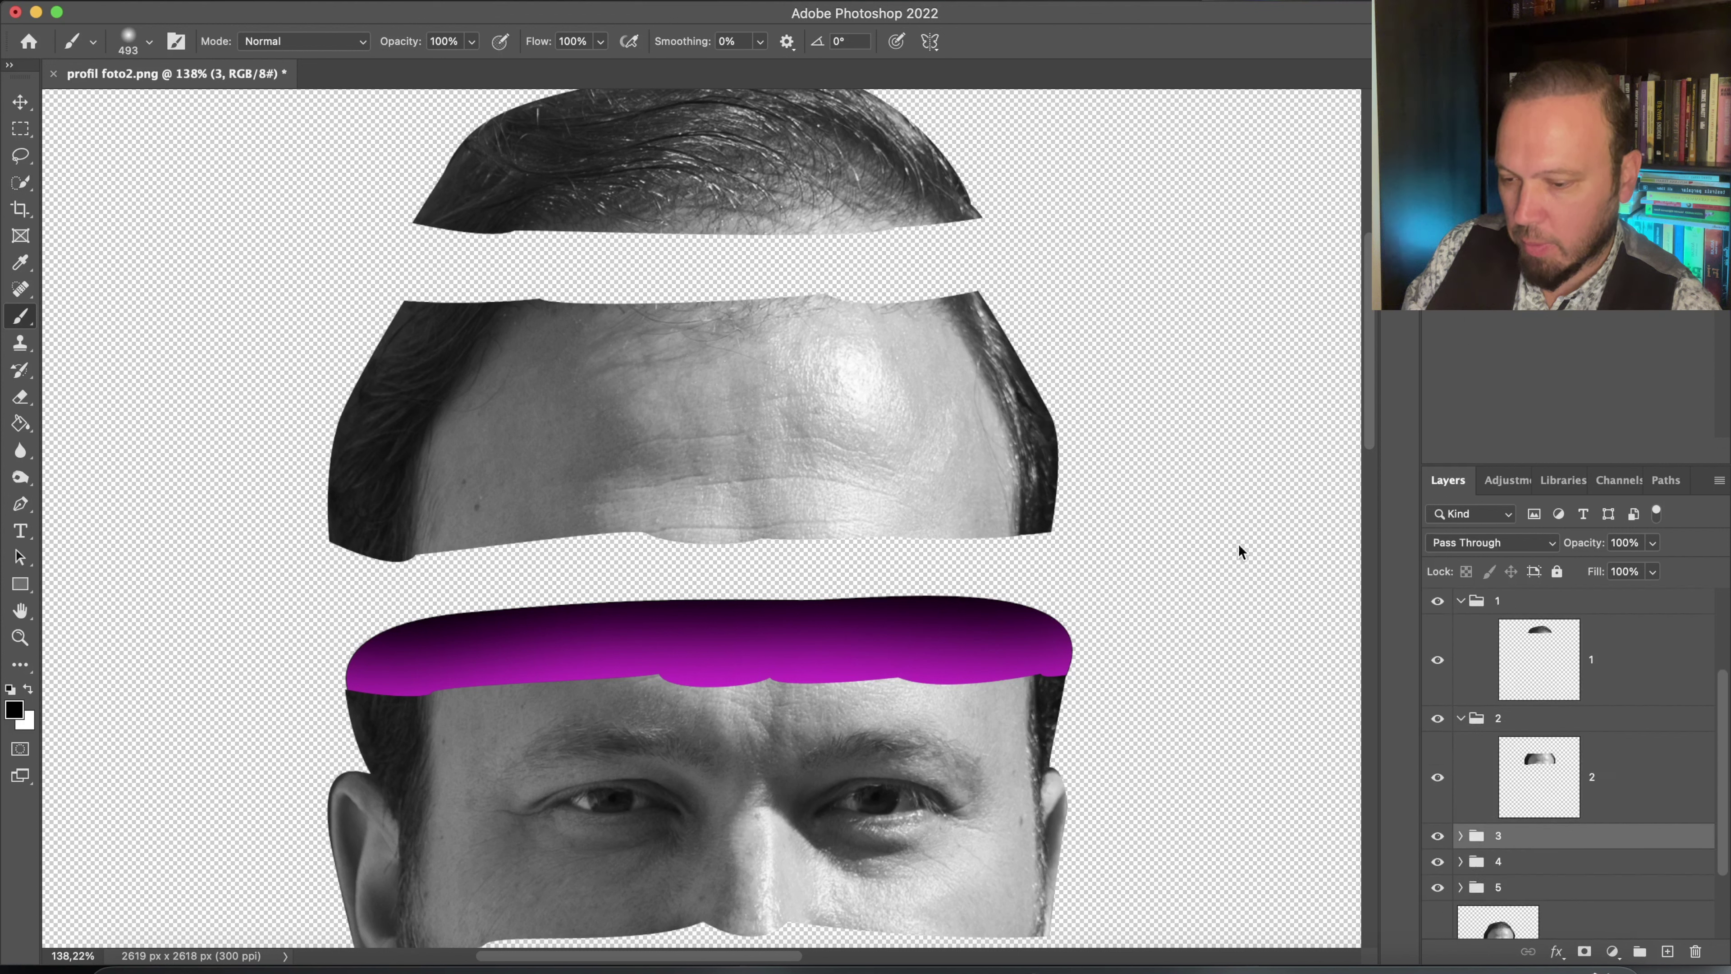
Add an empty Layer 3 beneath the forehead strip layer 2
key(v)
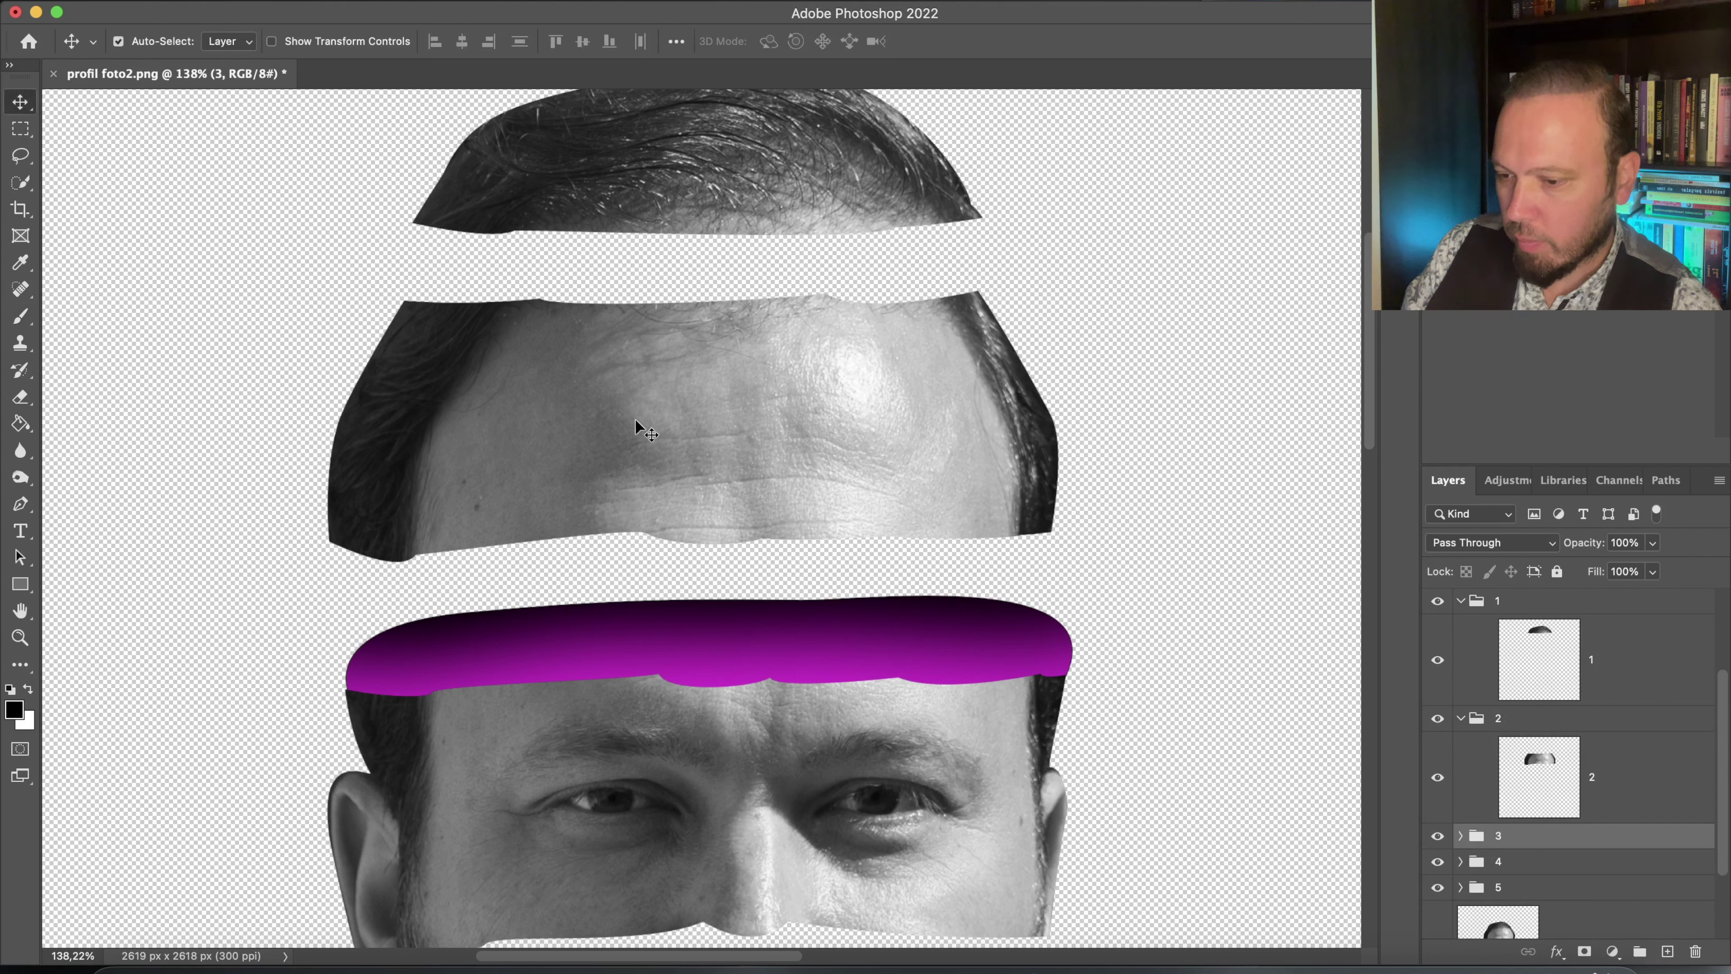
click(647, 429)
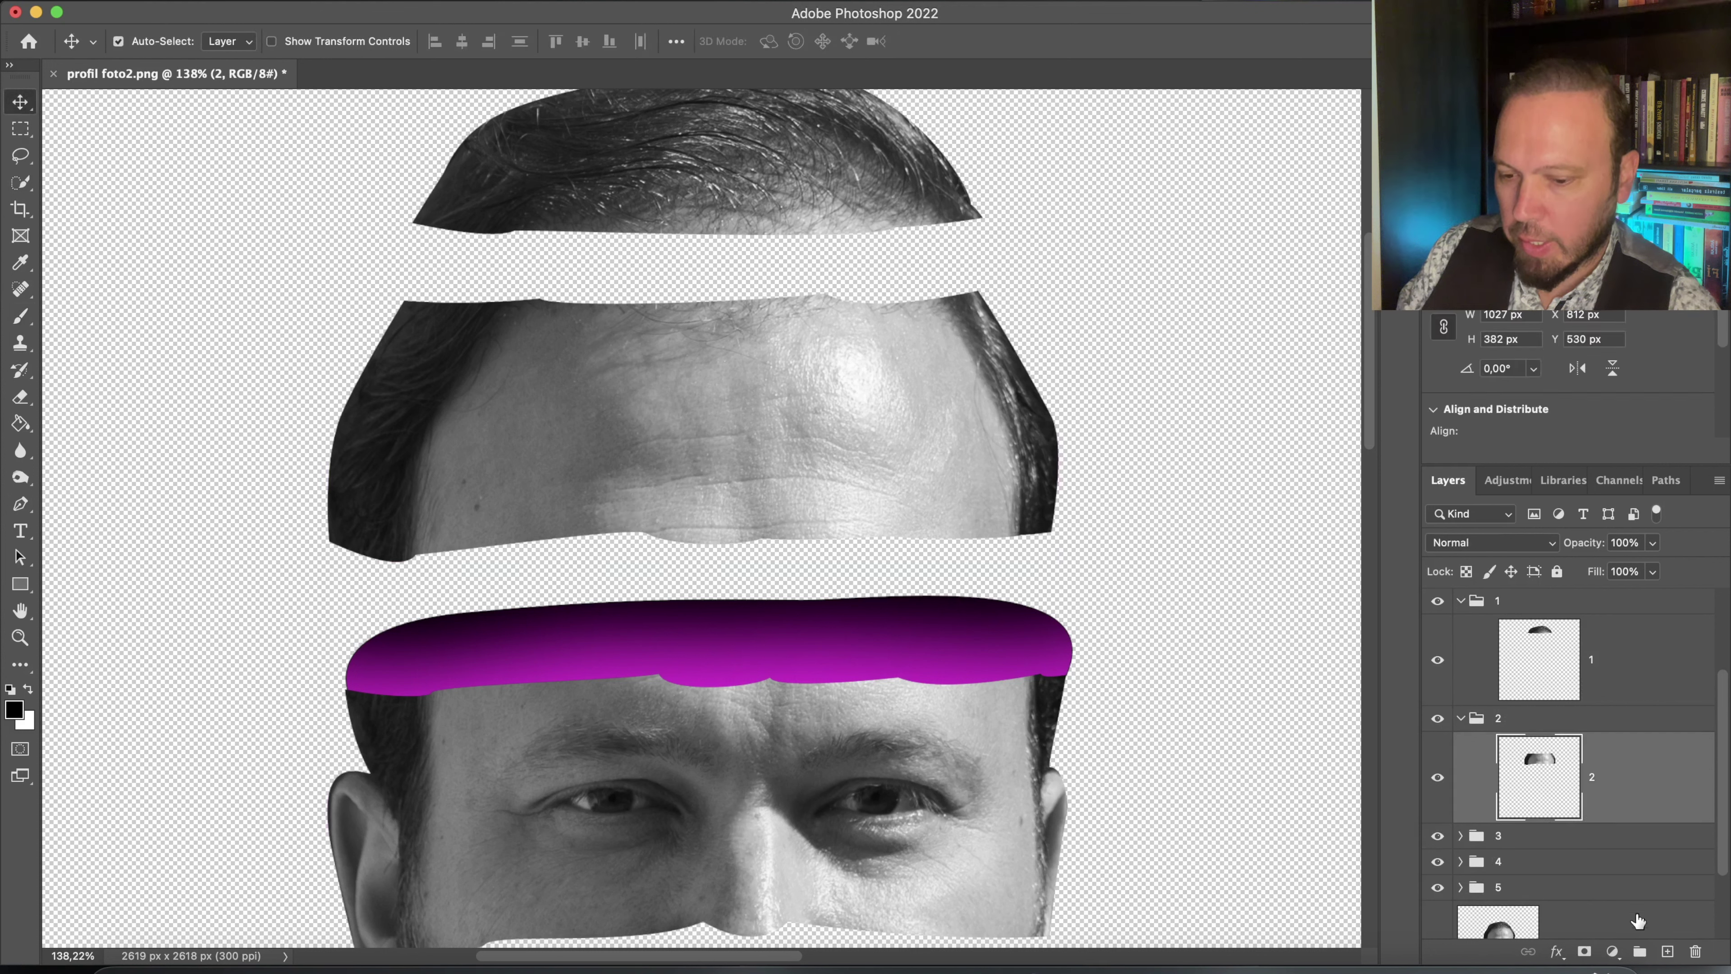
click(1667, 955)
drag(1539, 768, 1541, 930)
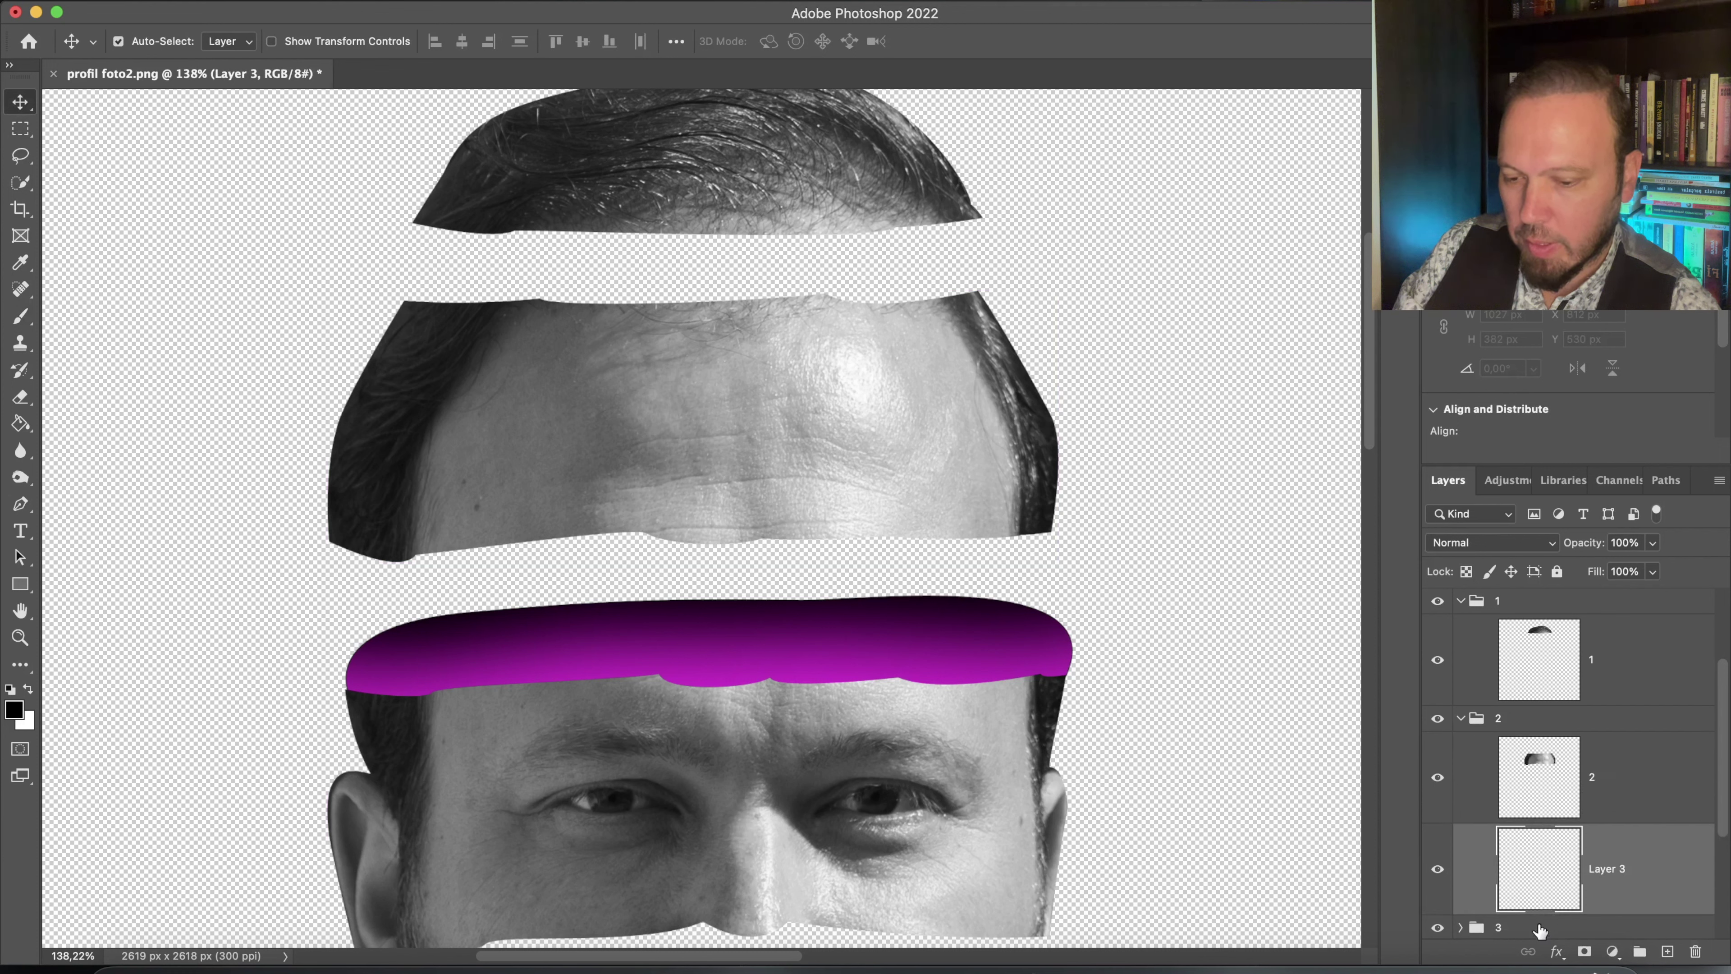
Set the foreground colour to deep red bc2023
click(13, 710)
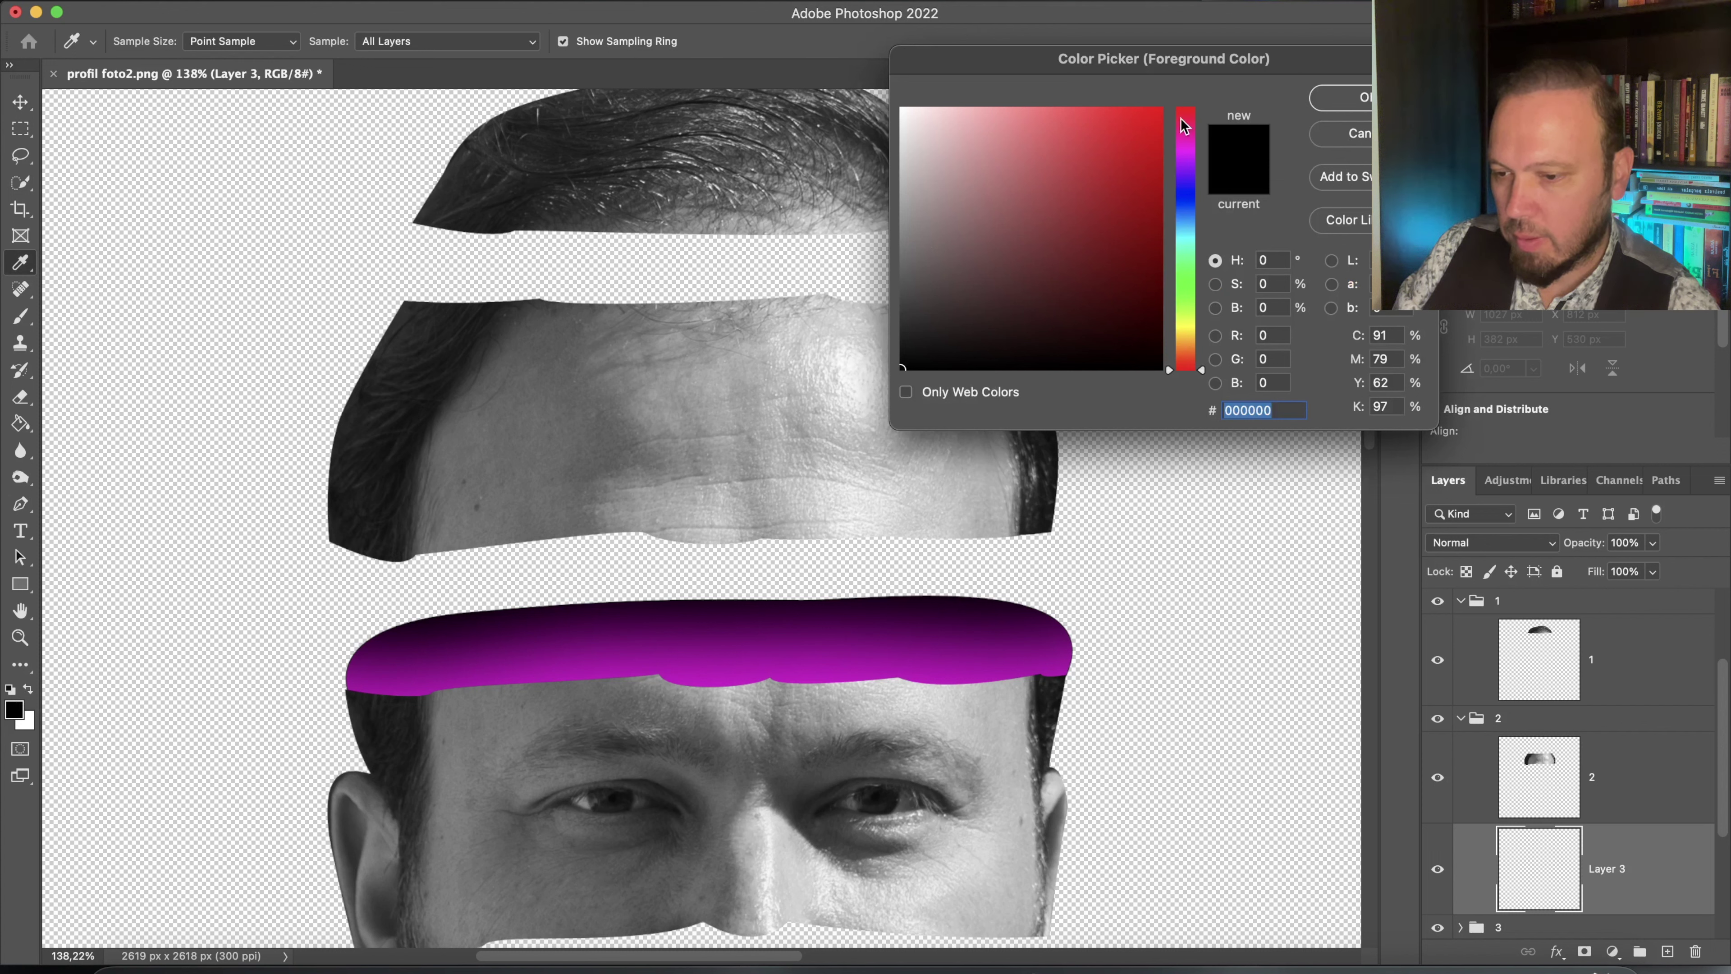
click(1151, 143)
drag(1189, 129, 1193, 114)
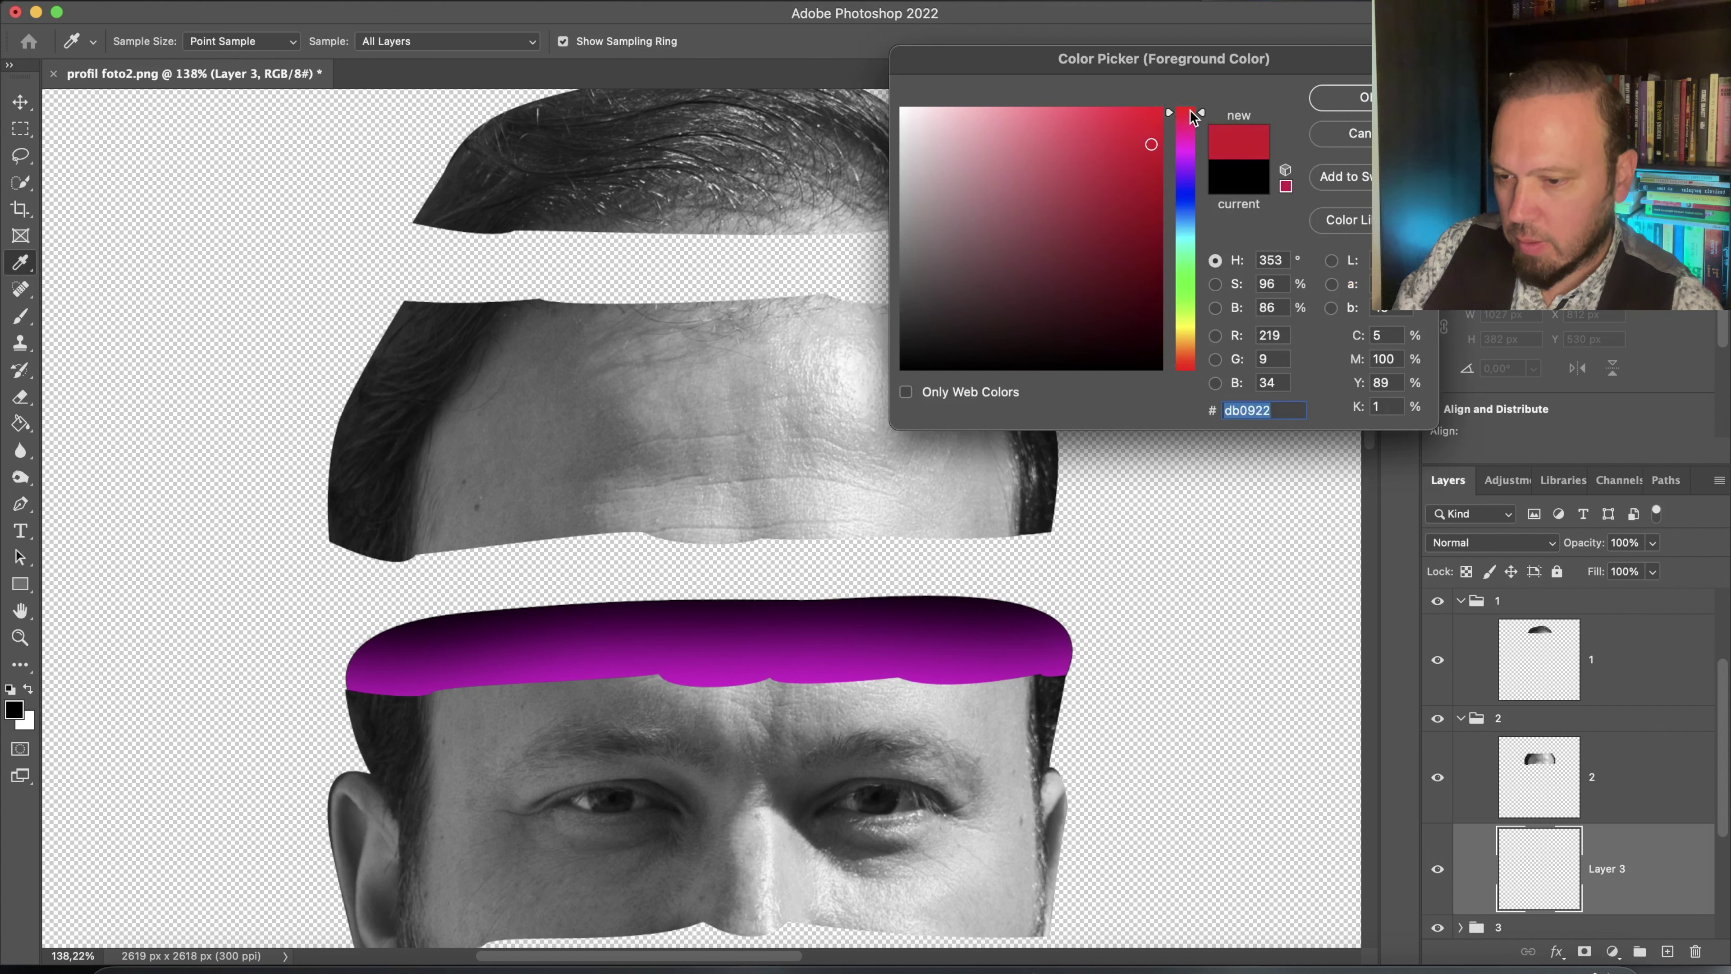
drag(1149, 257, 1143, 200)
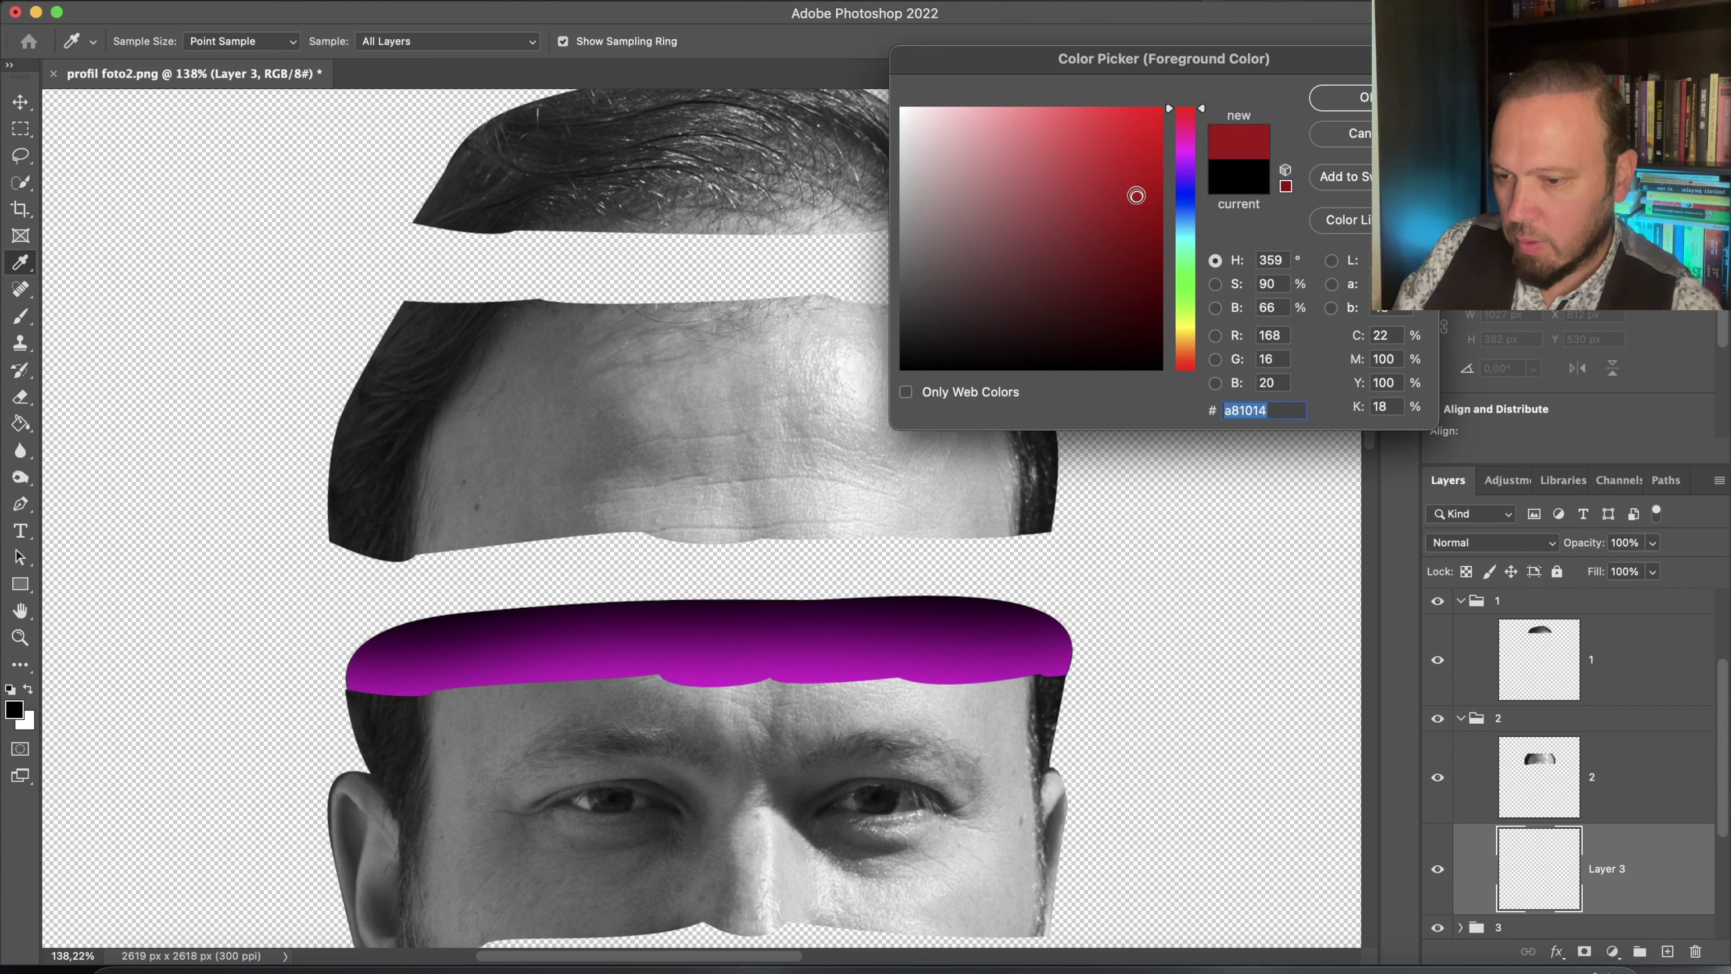
drag(1143, 200, 1118, 175)
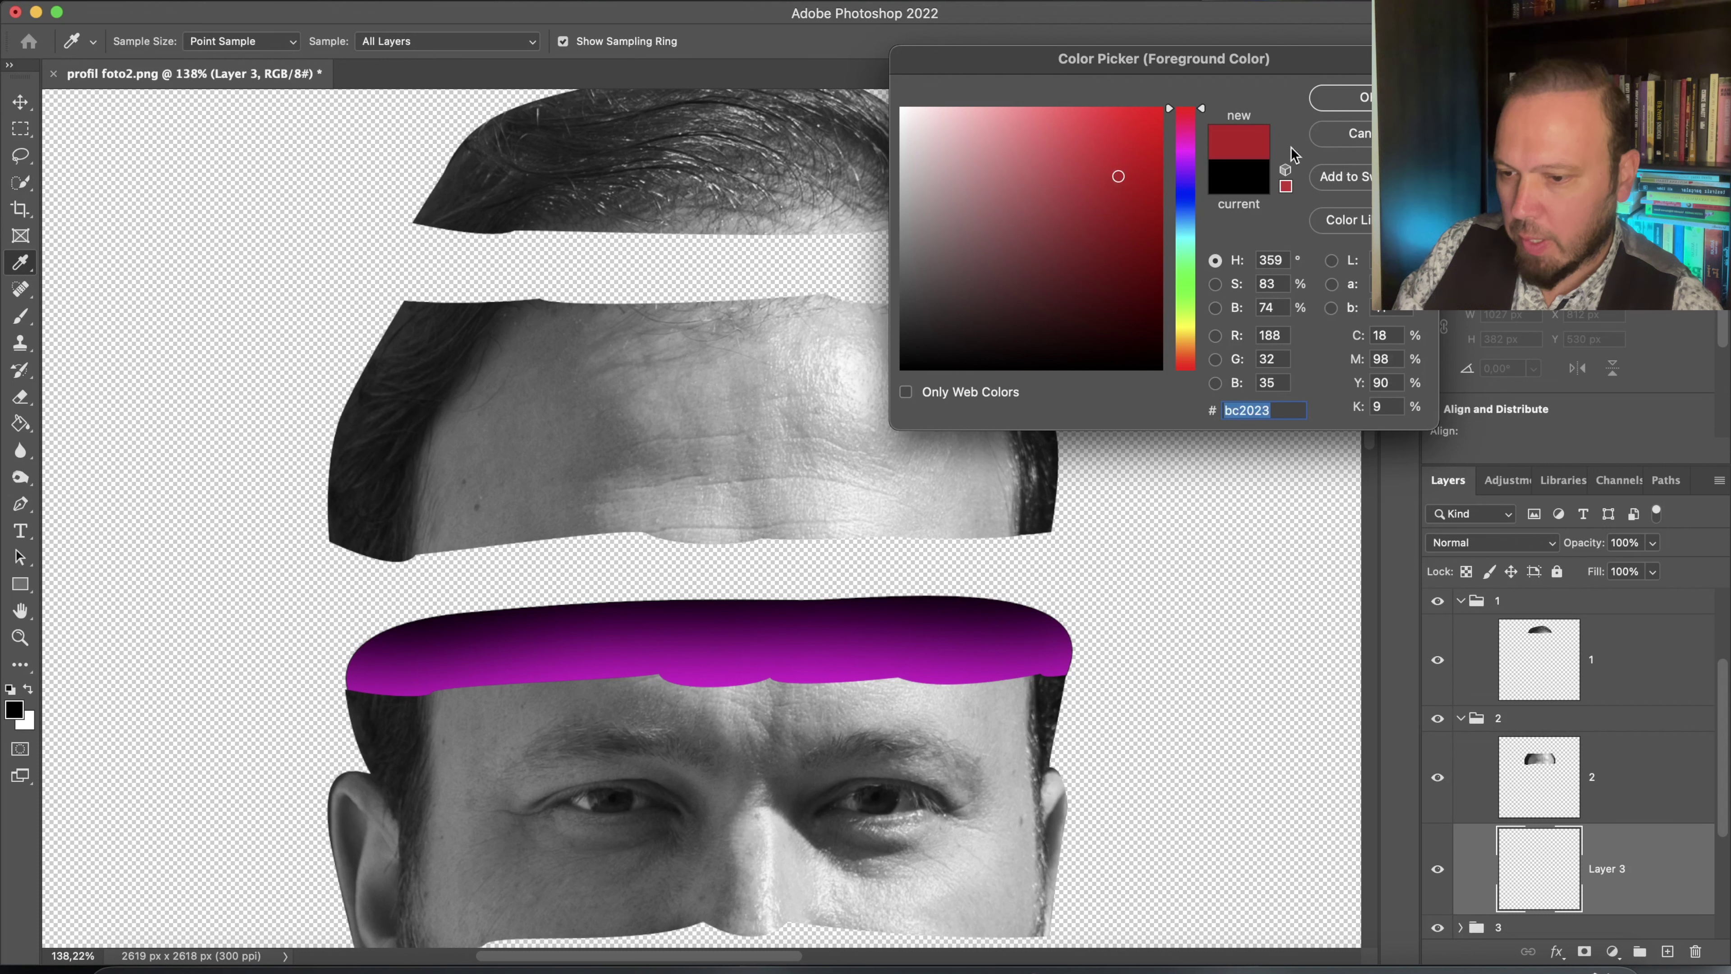
key(Return)
key(v)
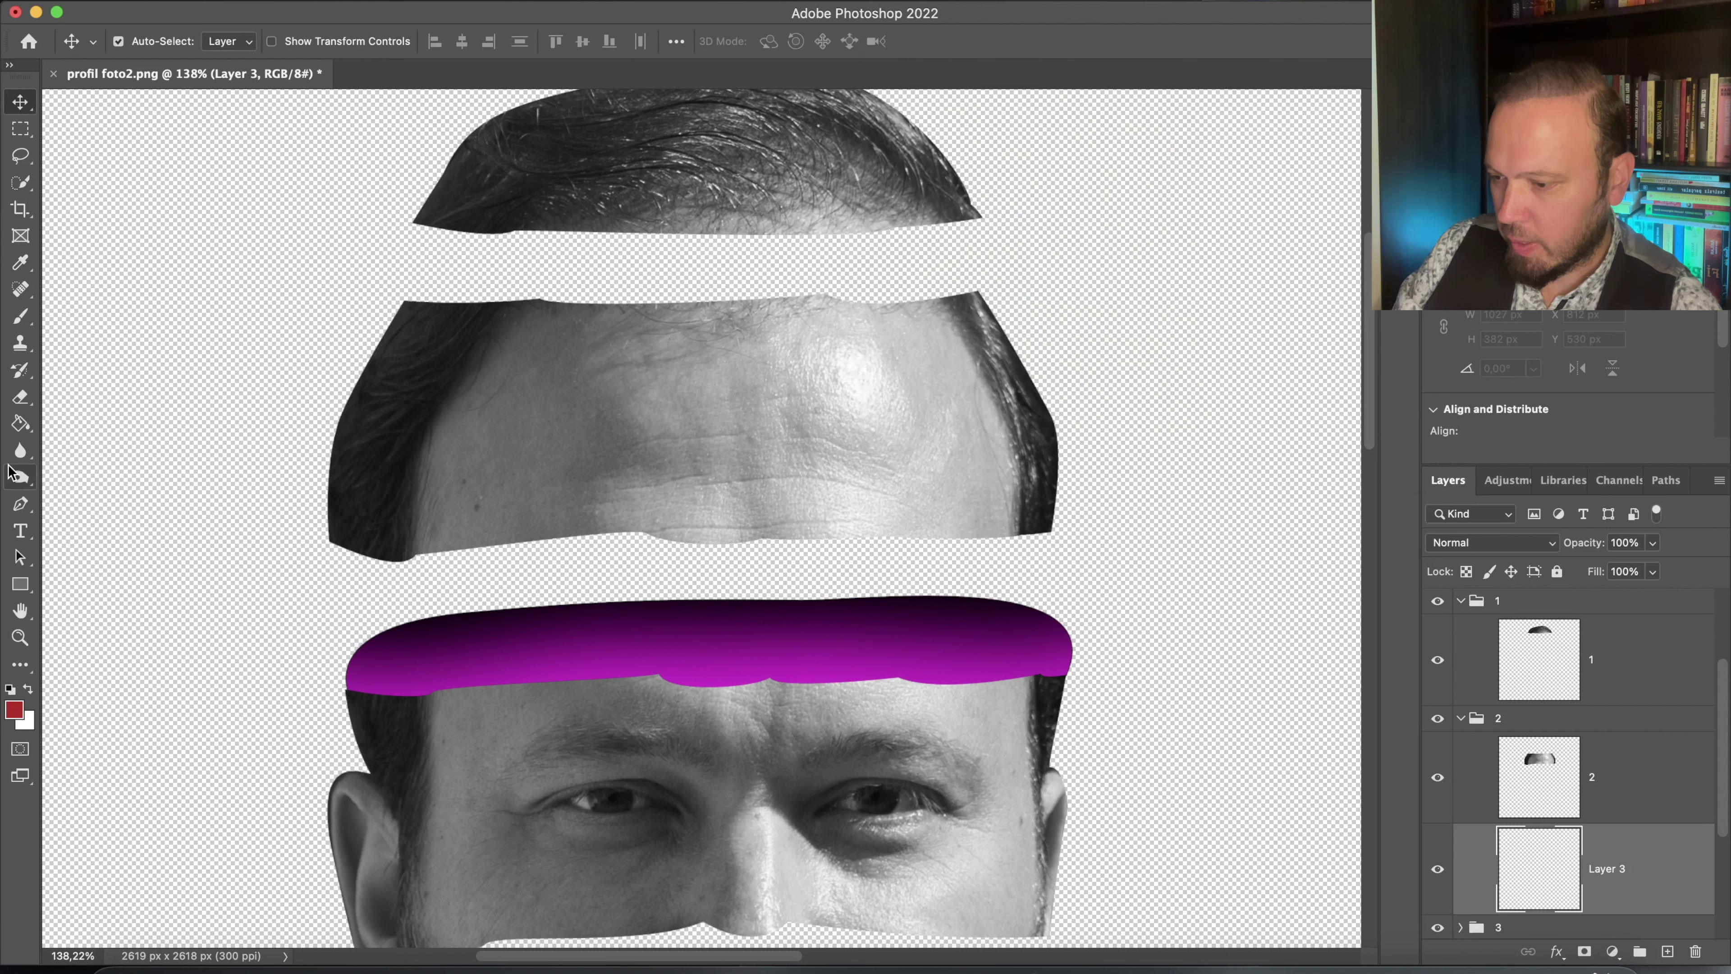
Draw a closed red curved Shape 1 capping the forehead strip, with empty Layer 3 above it
click(20, 504)
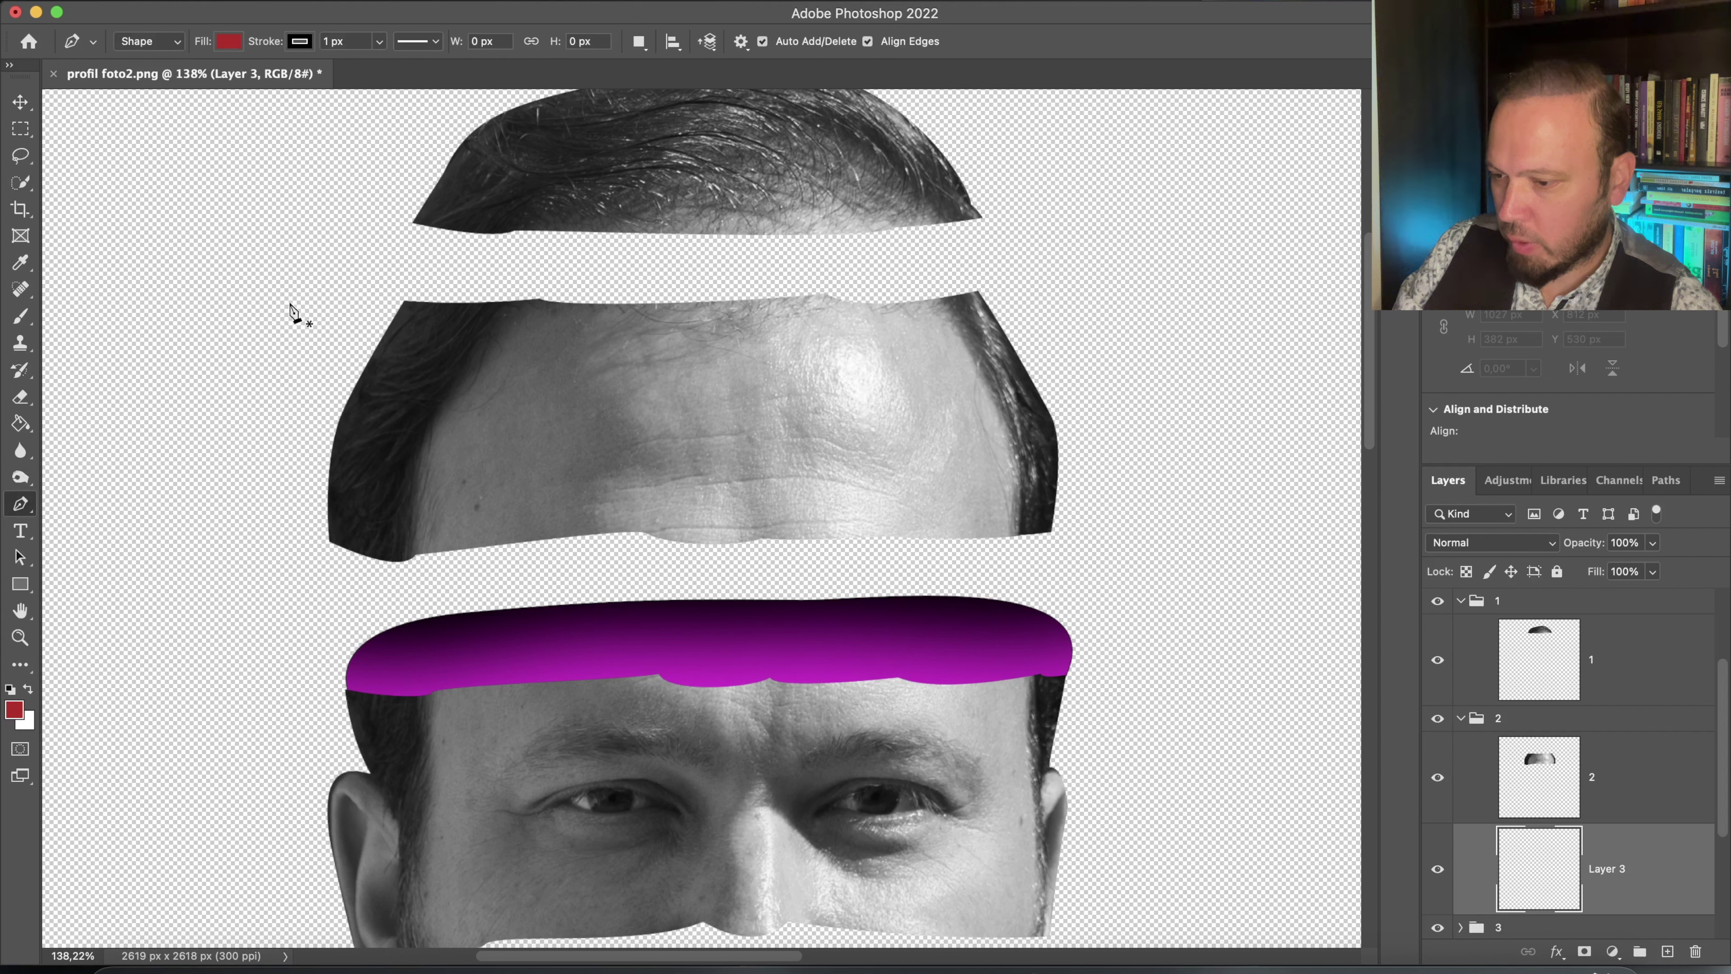
click(401, 314)
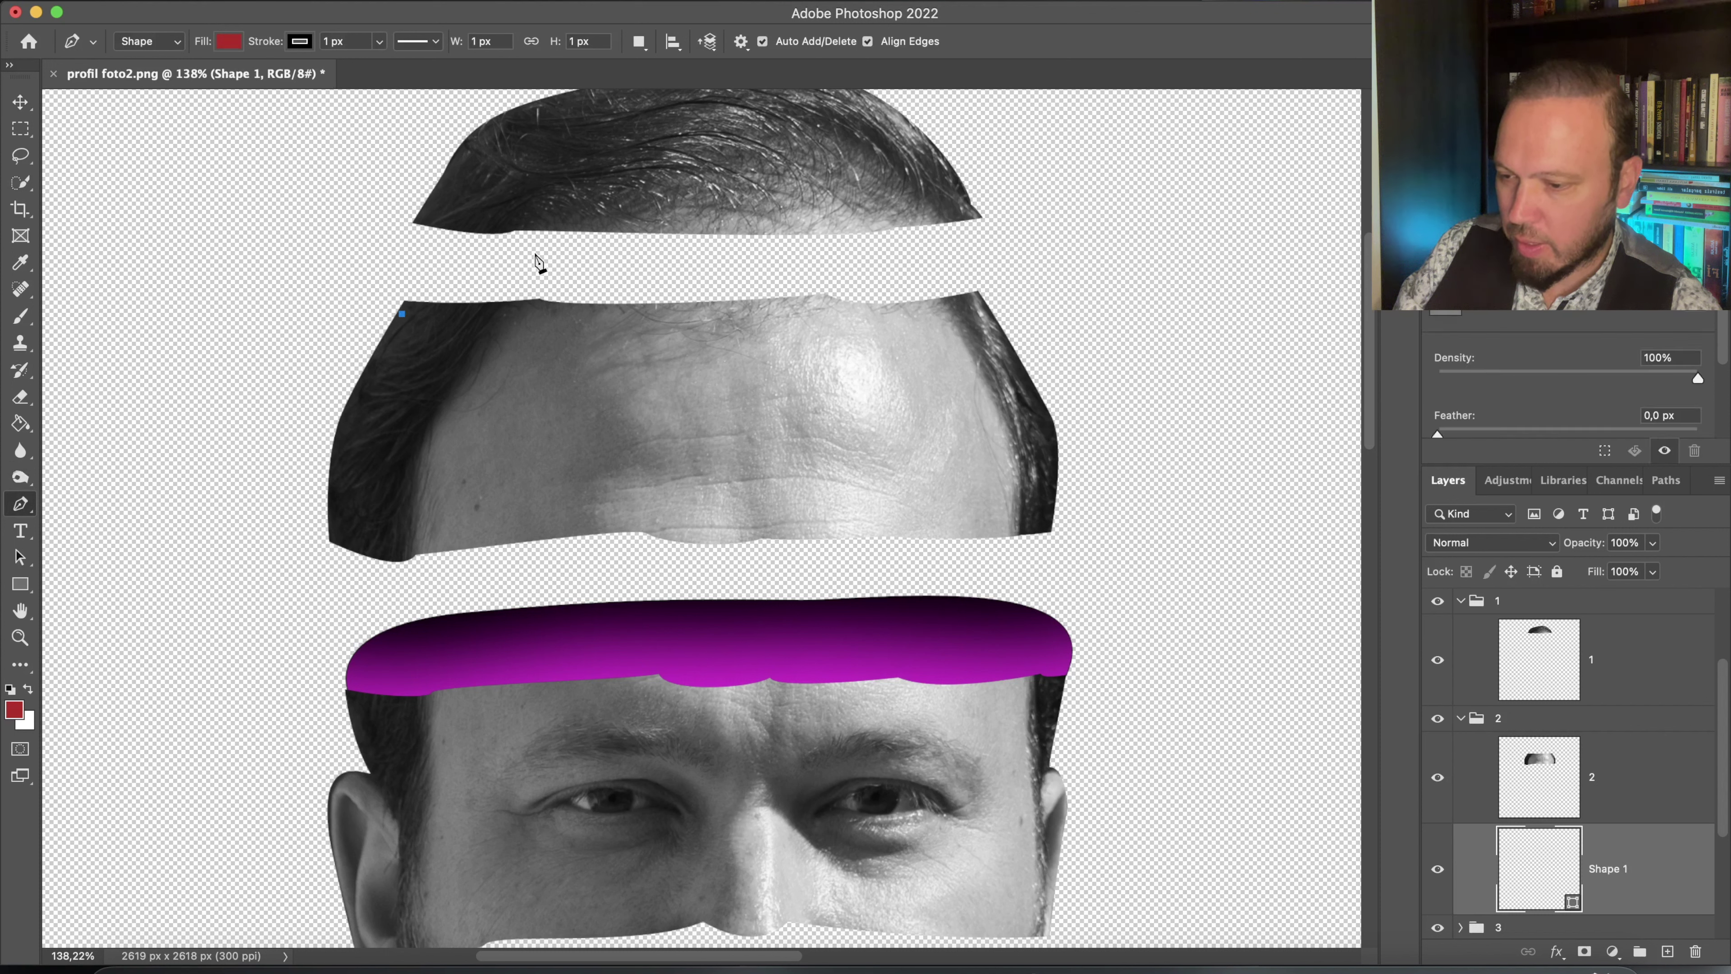
drag(546, 240, 701, 235)
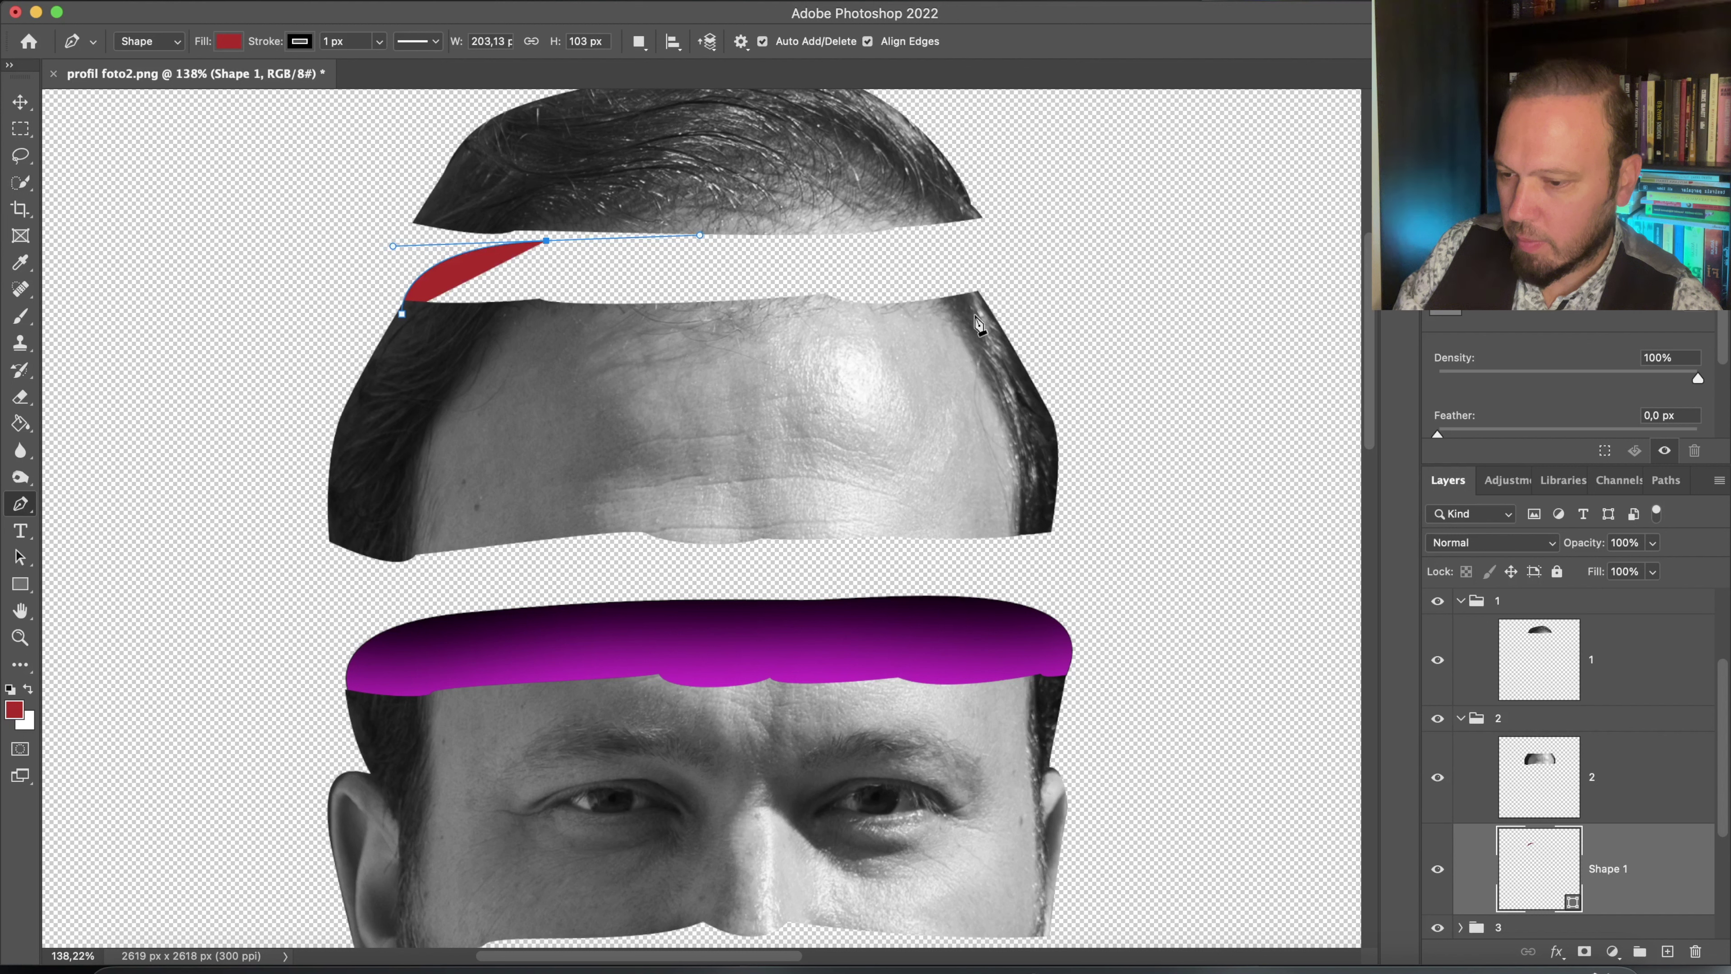
drag(980, 308, 959, 420)
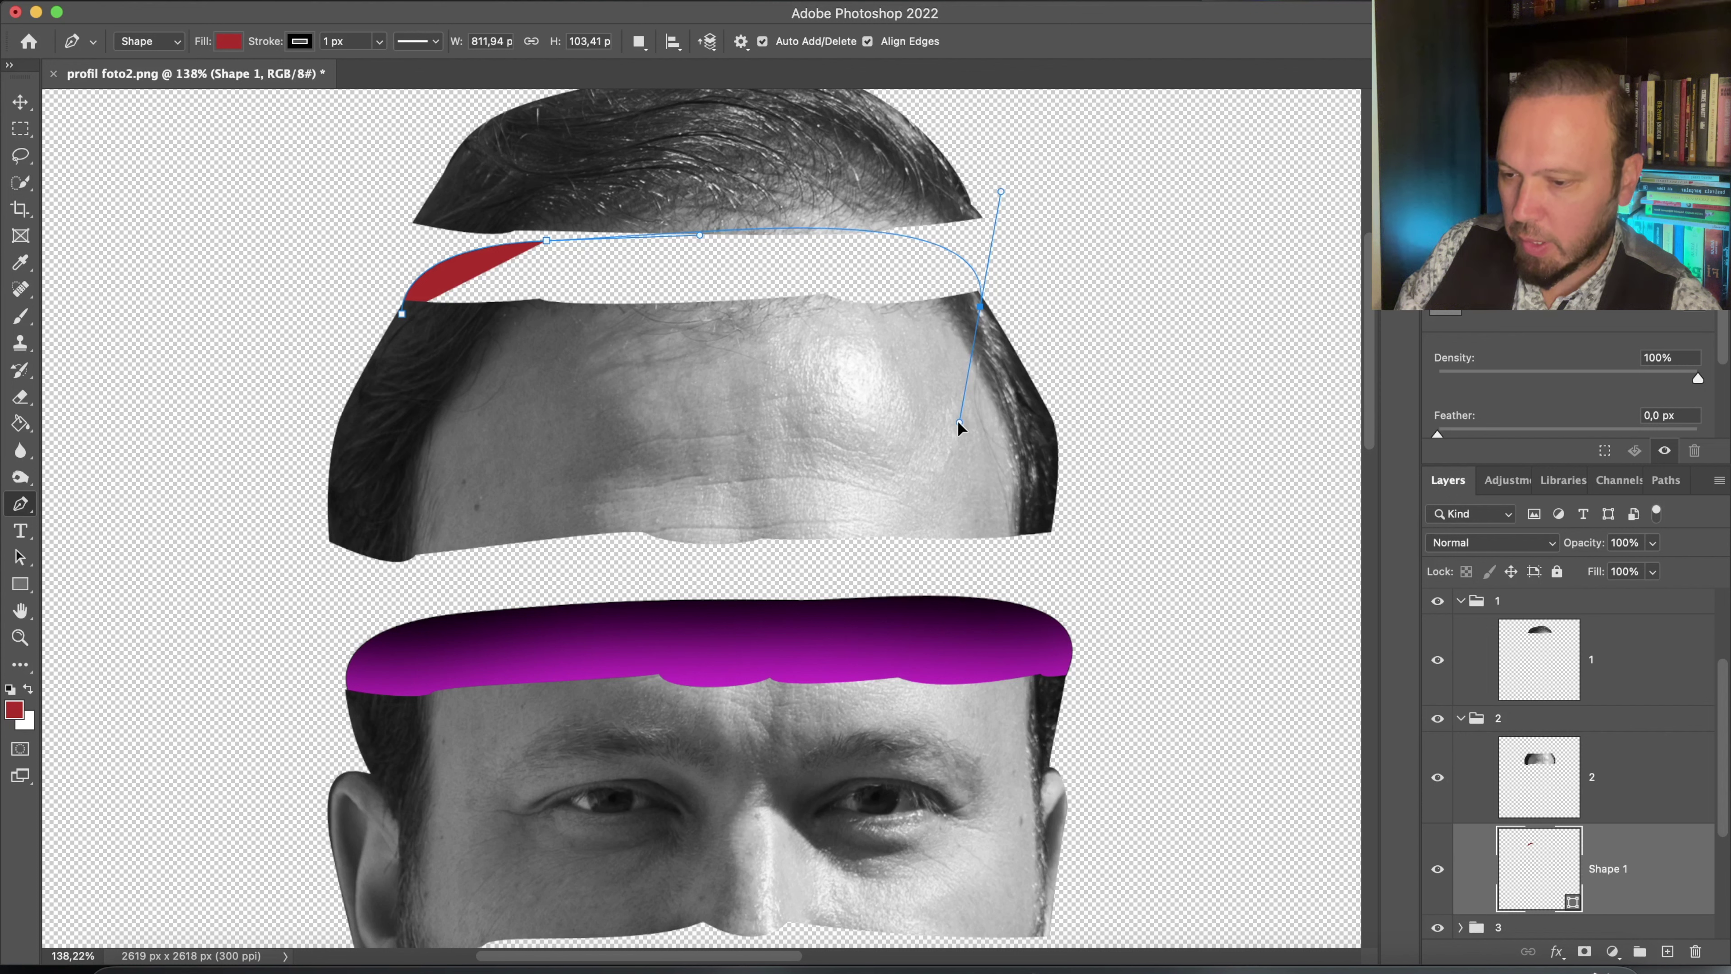
drag(959, 422, 958, 422)
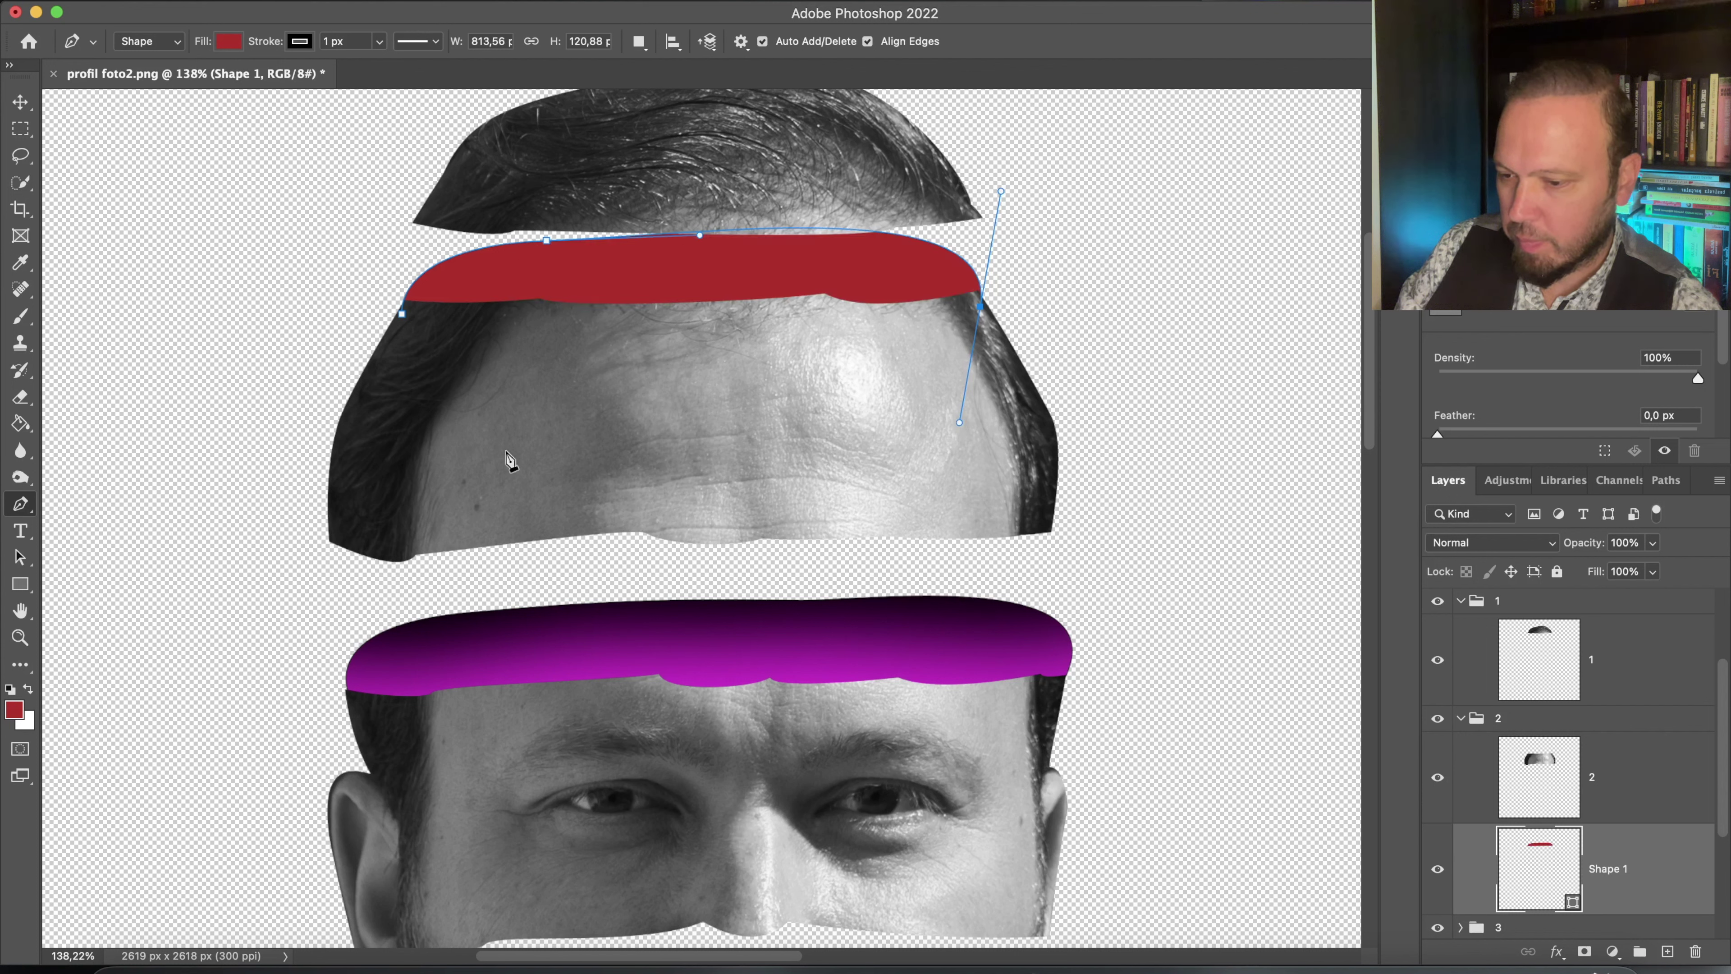
click(403, 315)
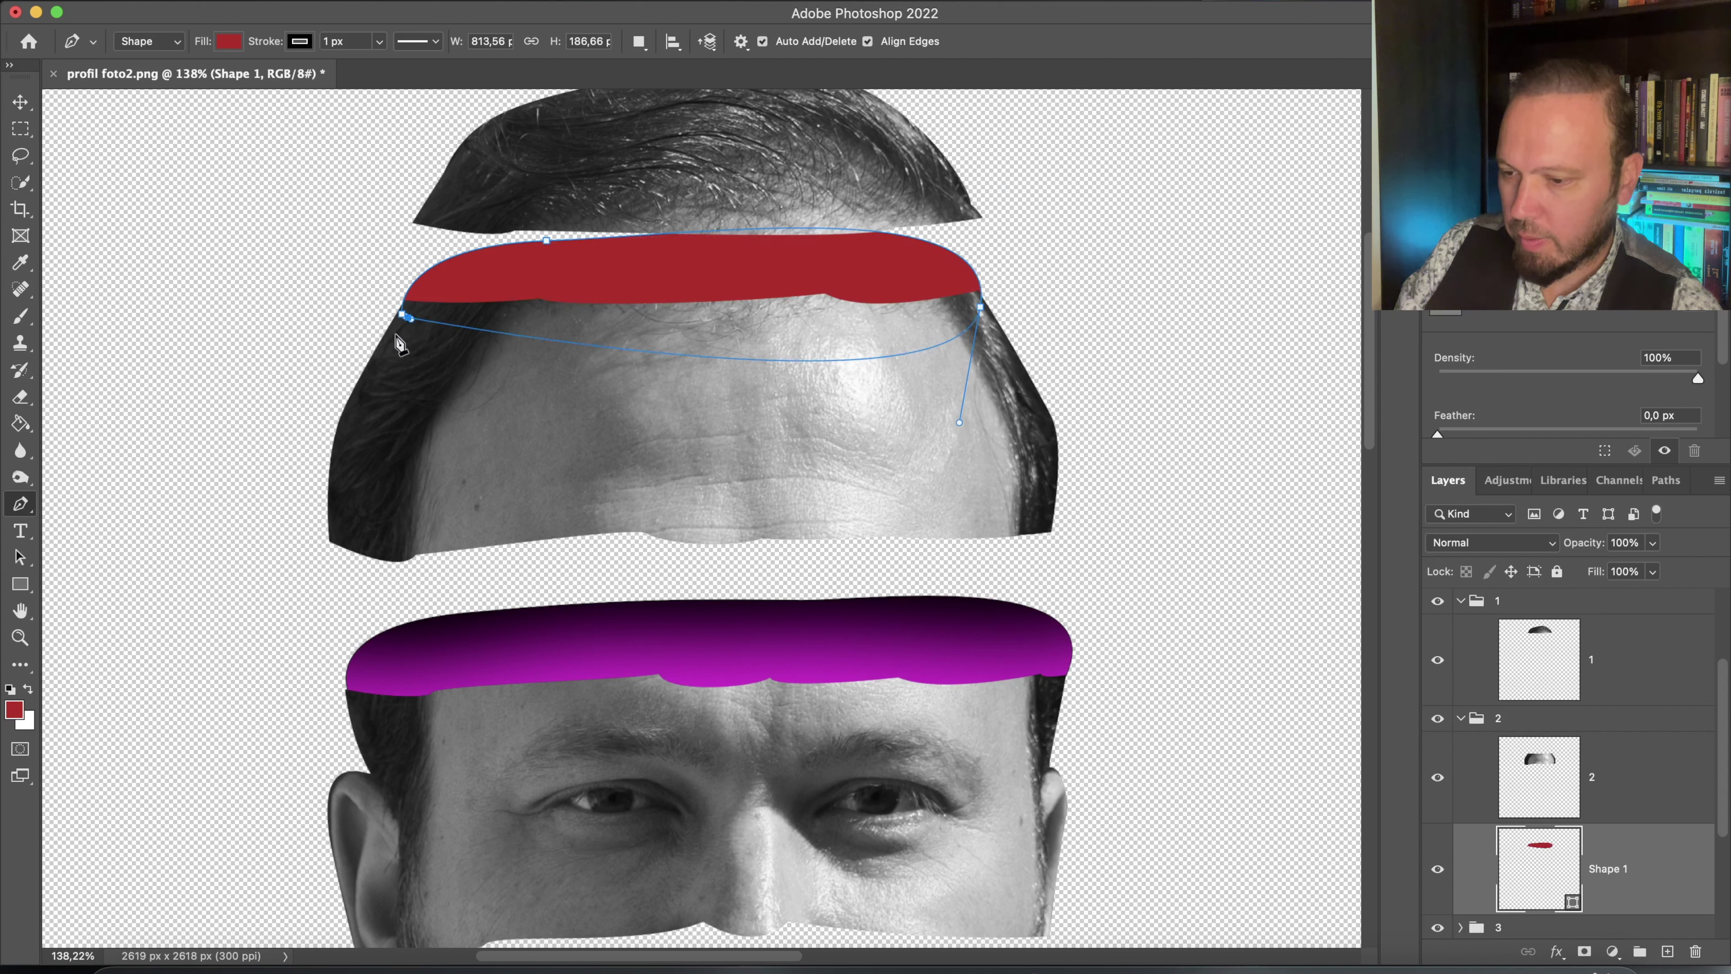
key(Return)
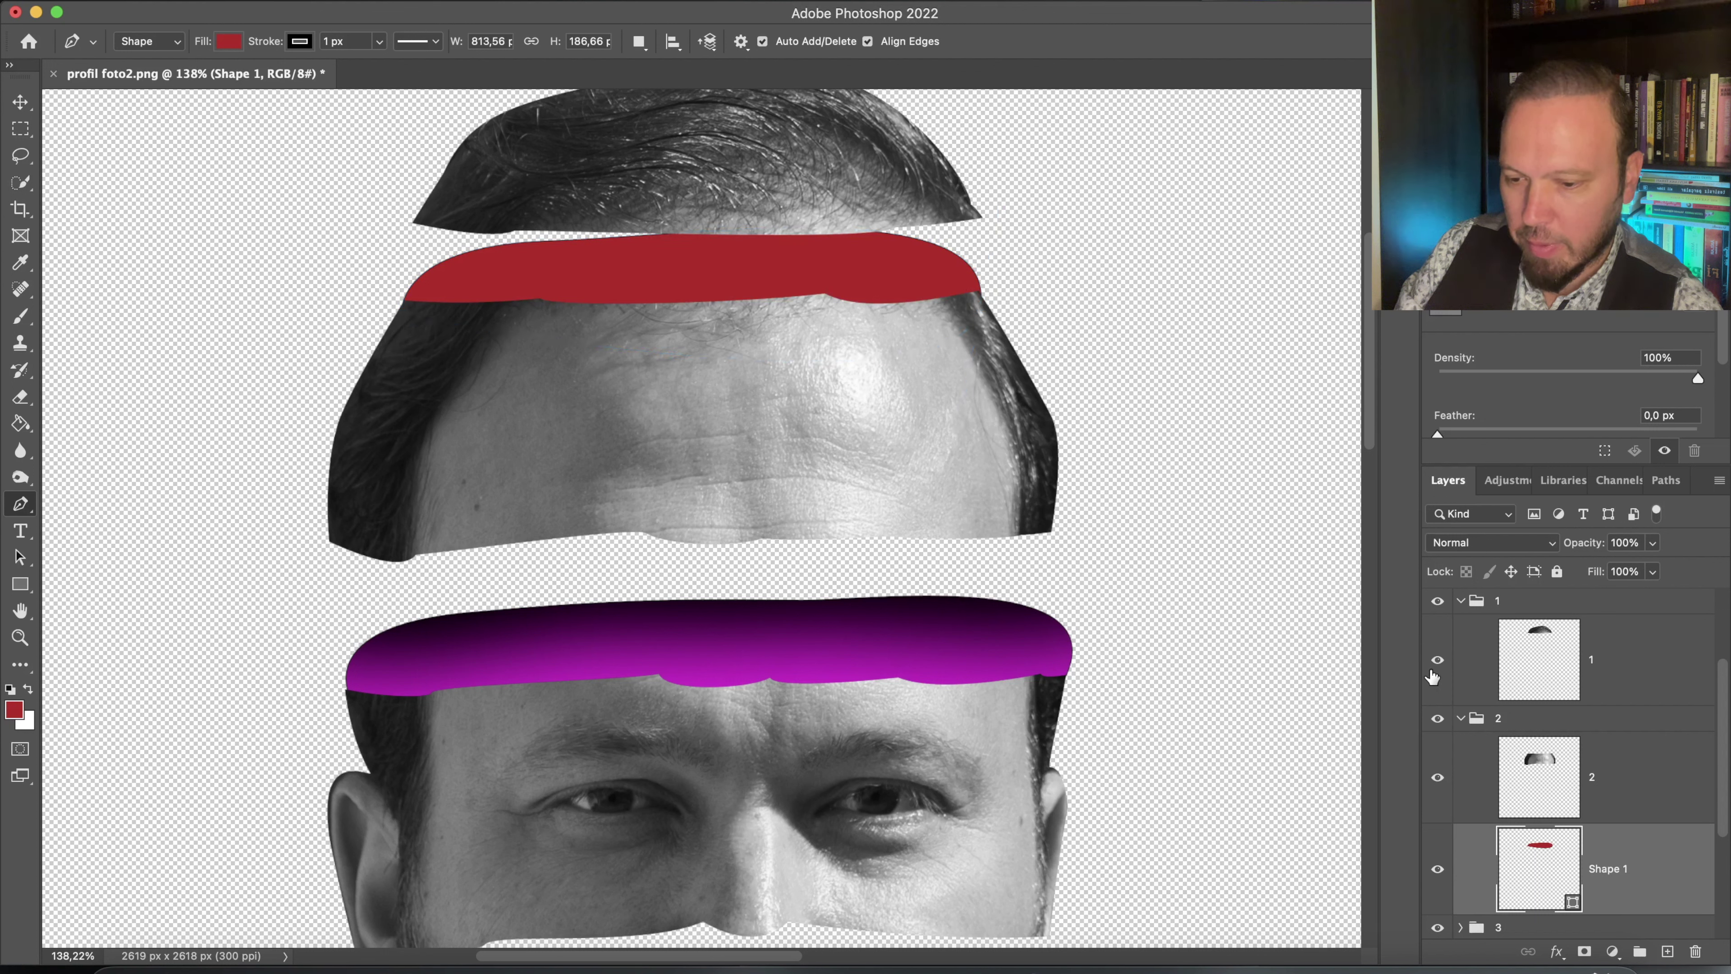
click(1668, 952)
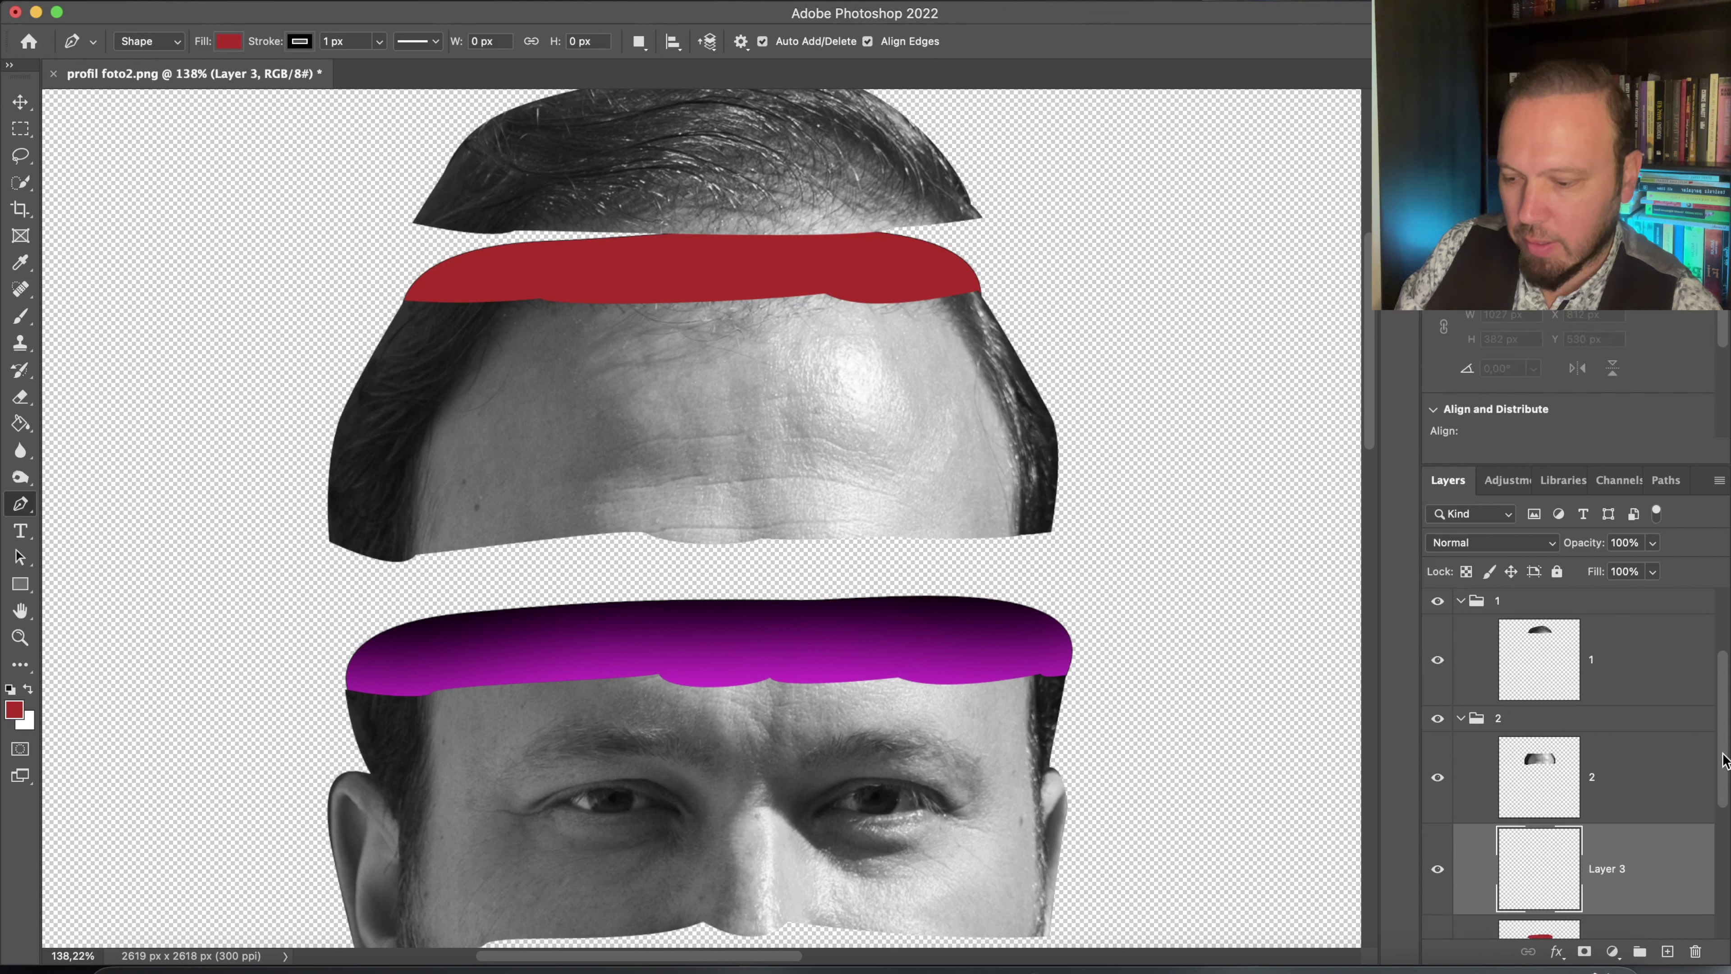
Clip Layer 3 to Shape 1 and brush soft black shading along the red cap's upper edge
drag(1724, 761, 1716, 804)
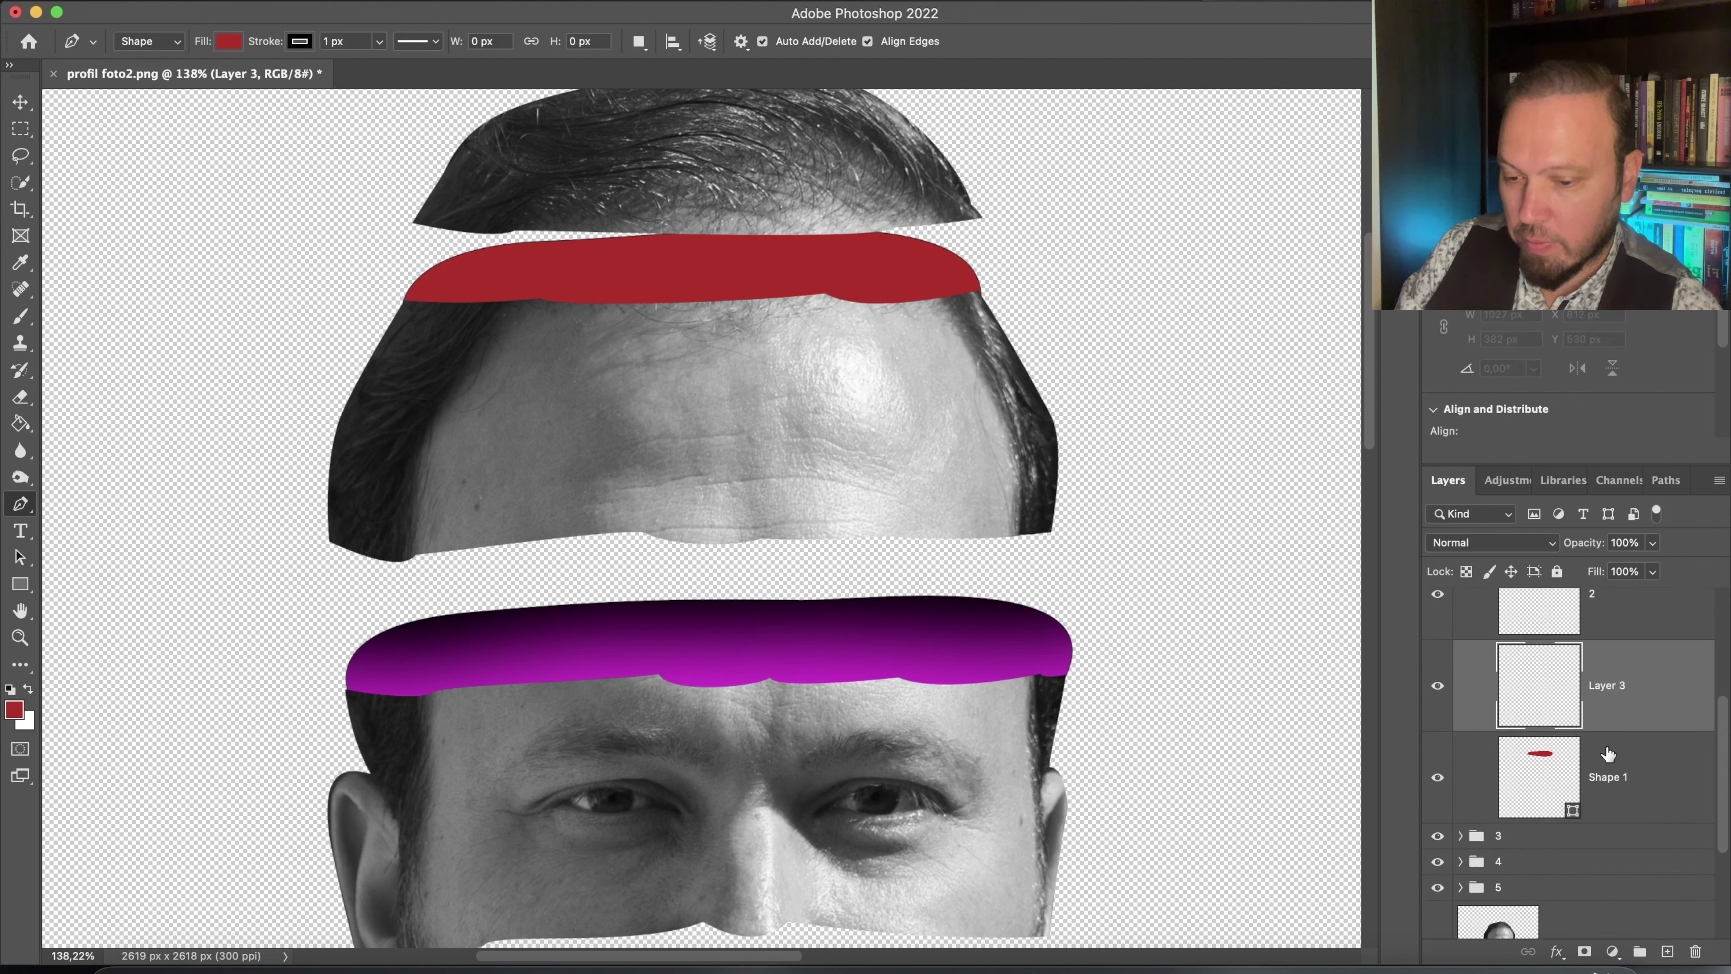
alt+click(1640, 727)
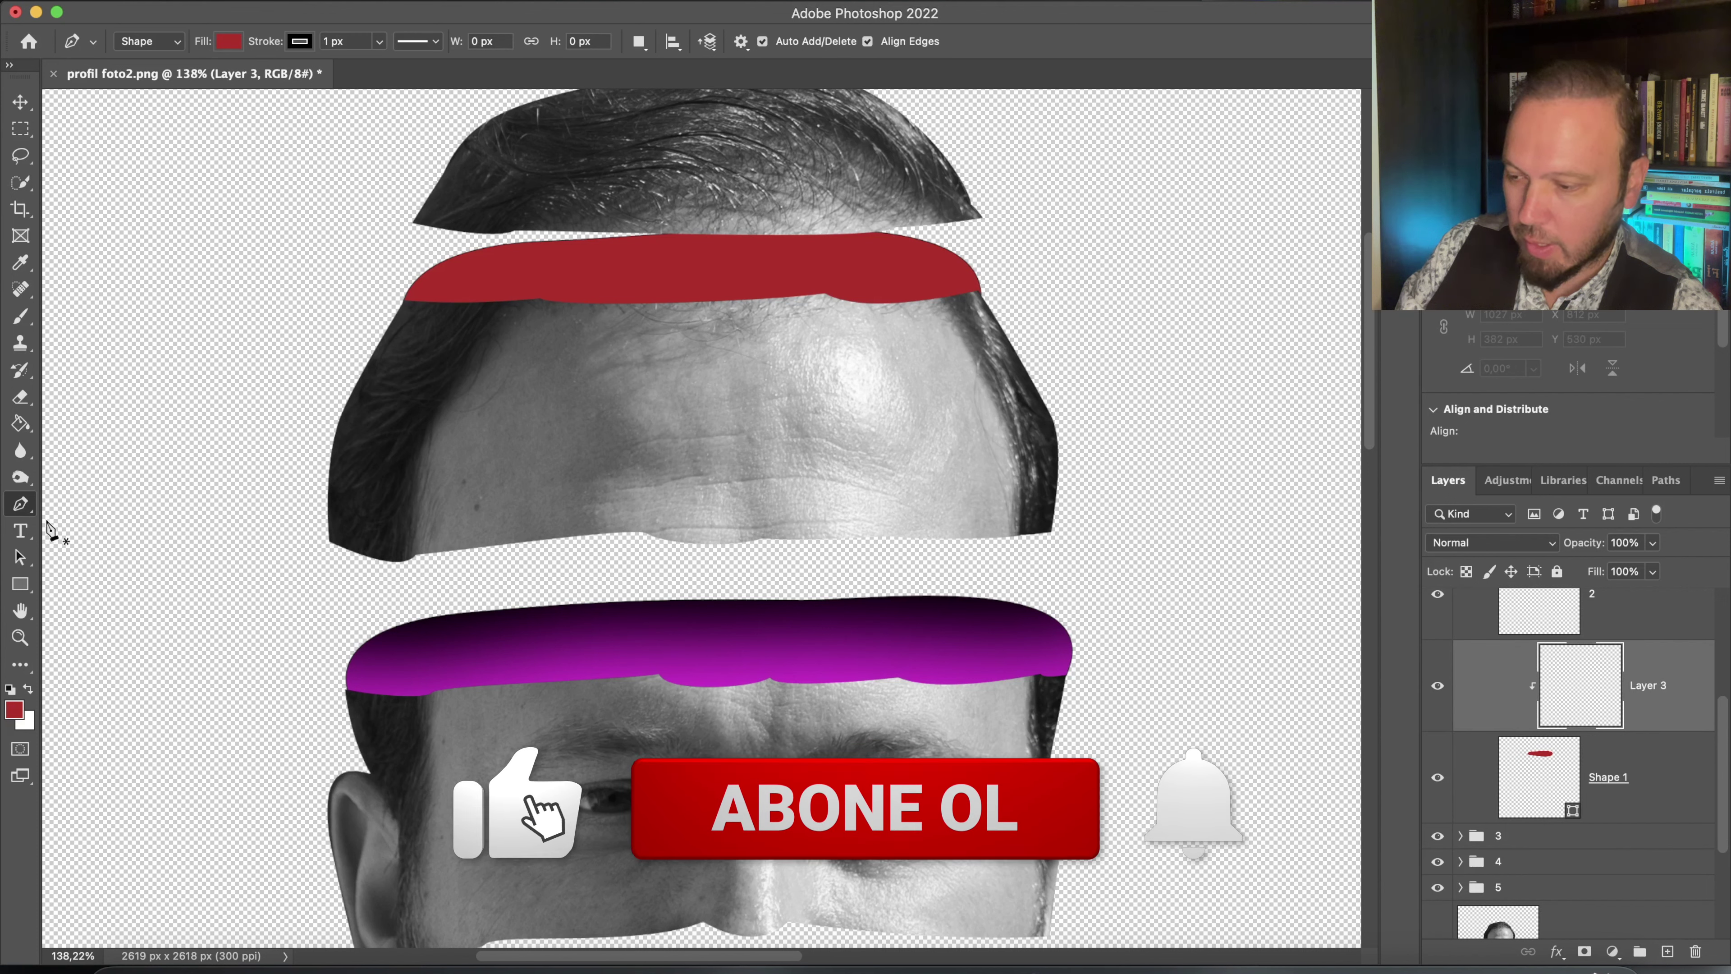
key(b)
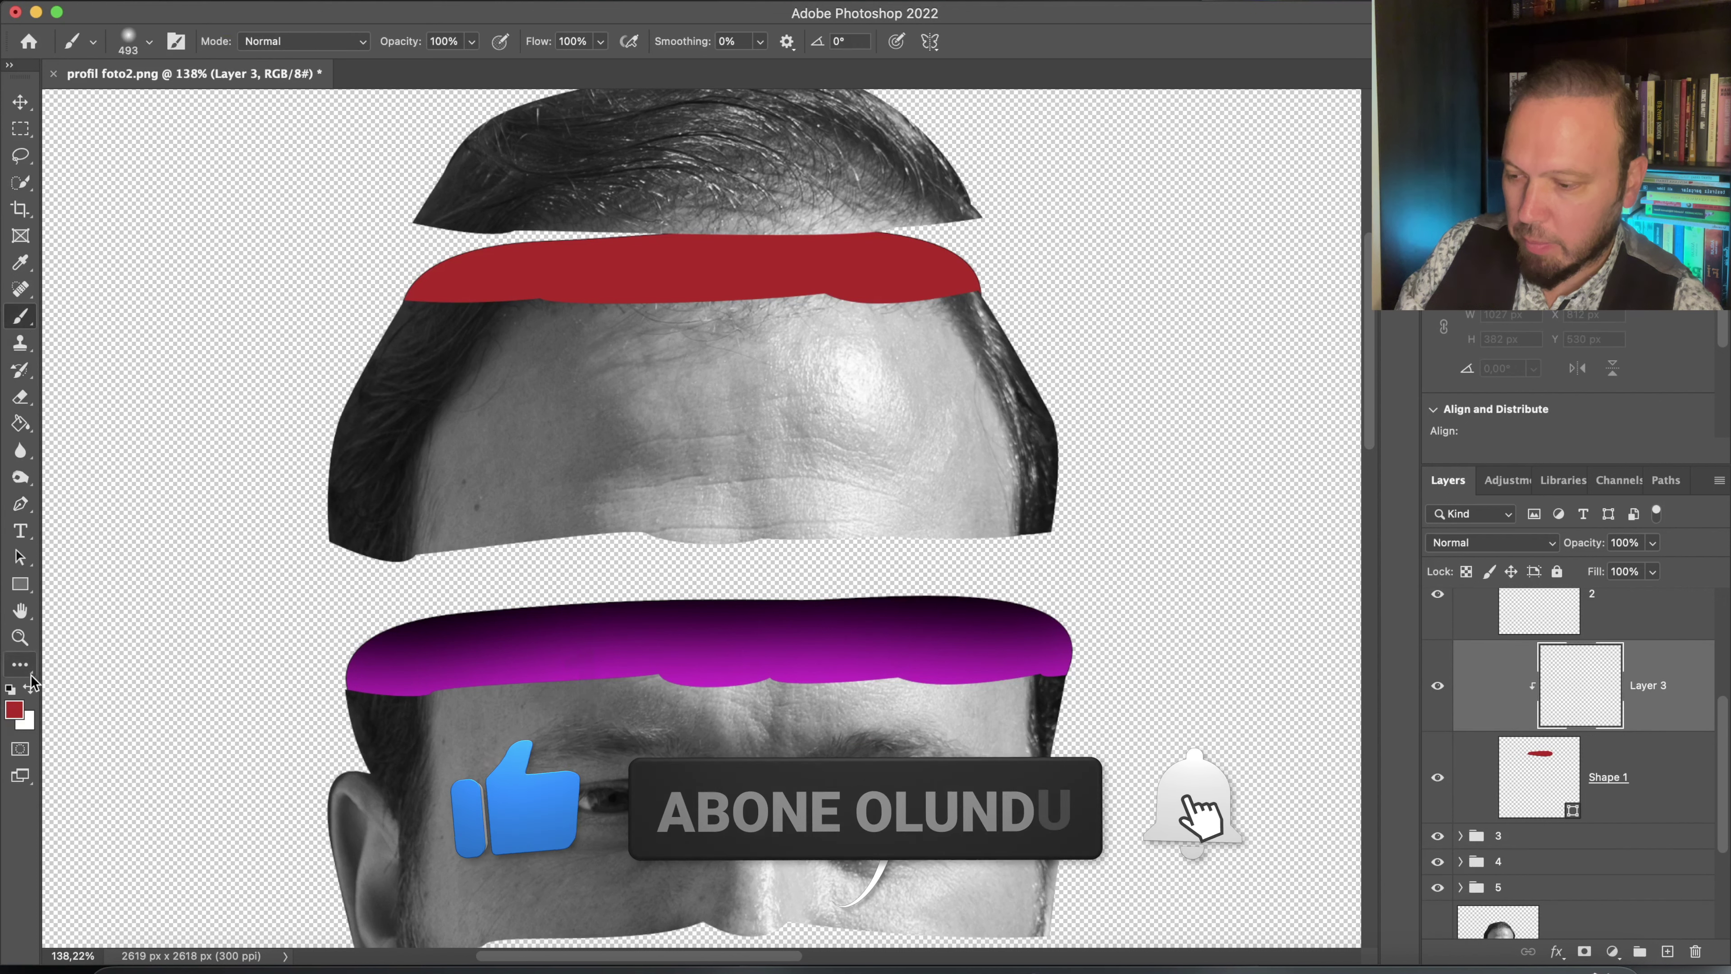
key(d)
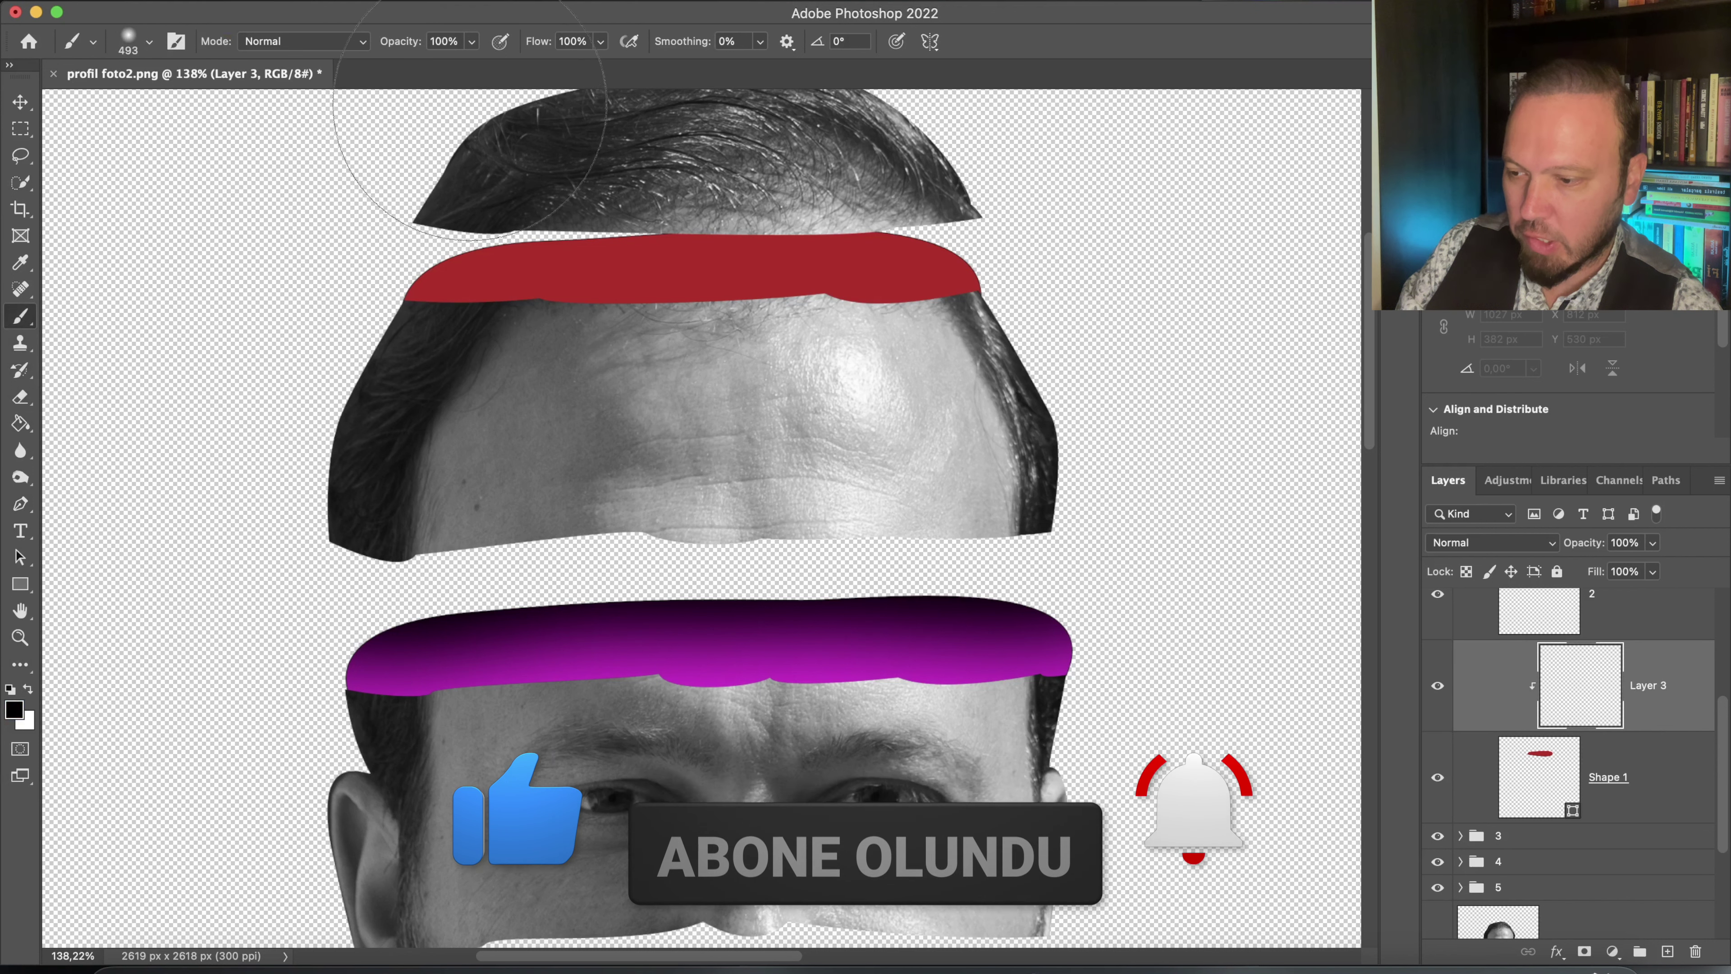
drag(559, 133, 940, 116)
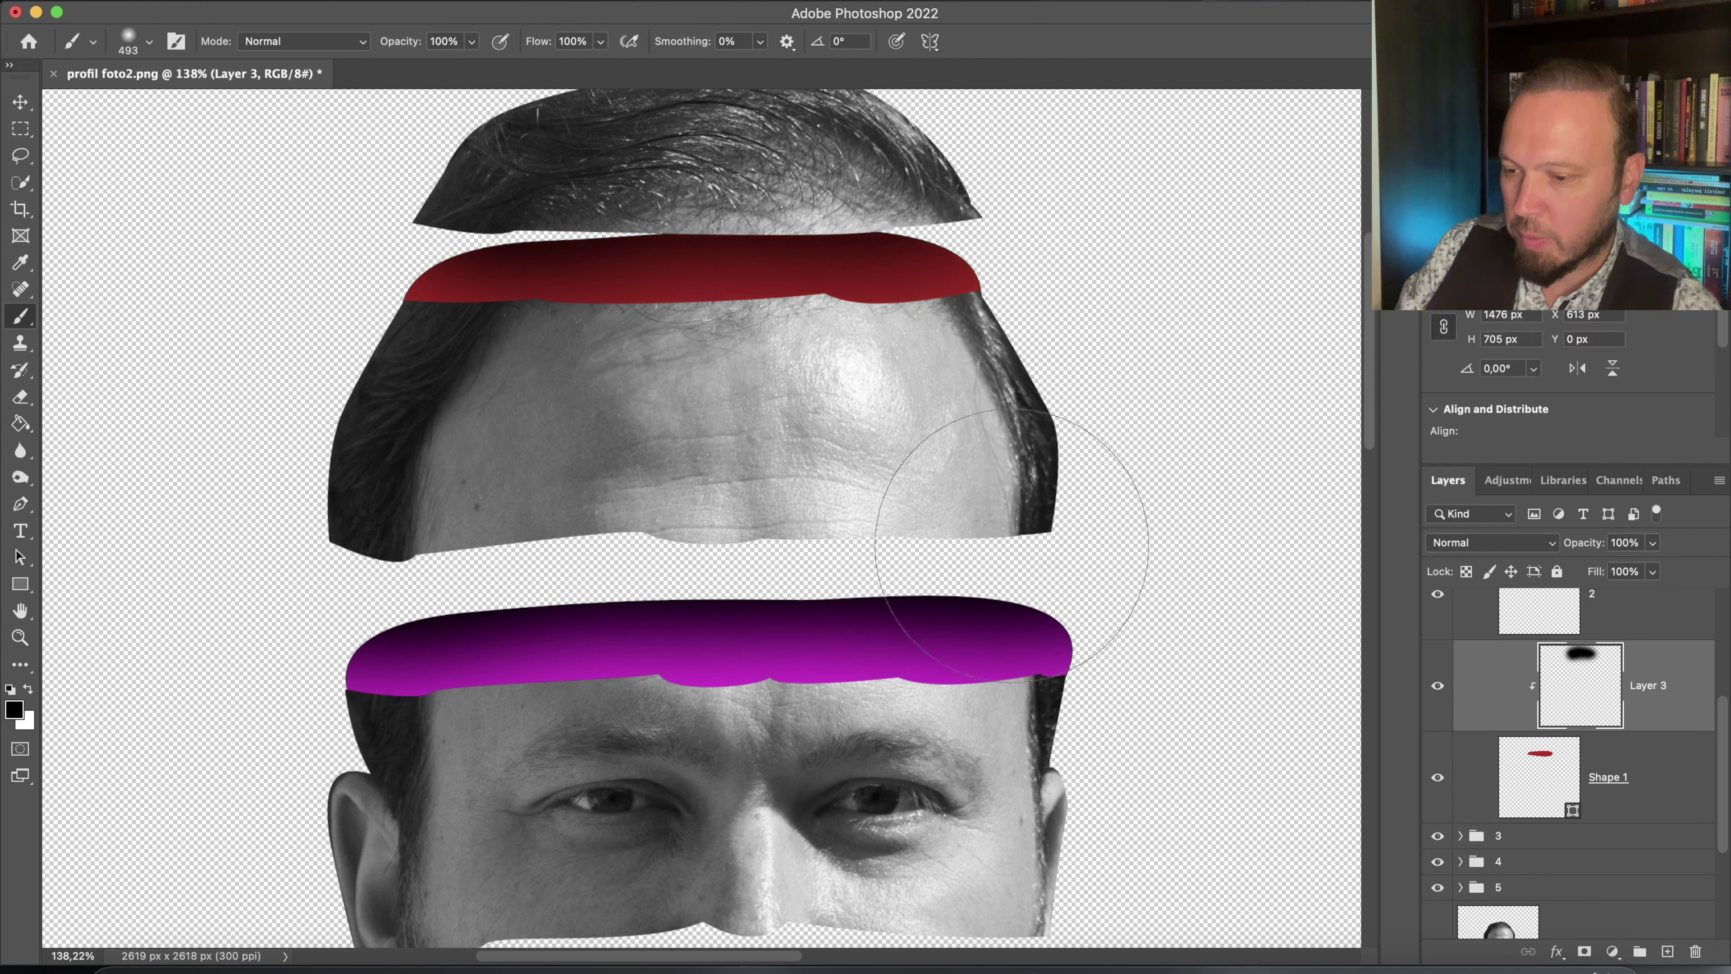
scroll(943, 569, down, 2)
scroll(943, 569, down, 2)
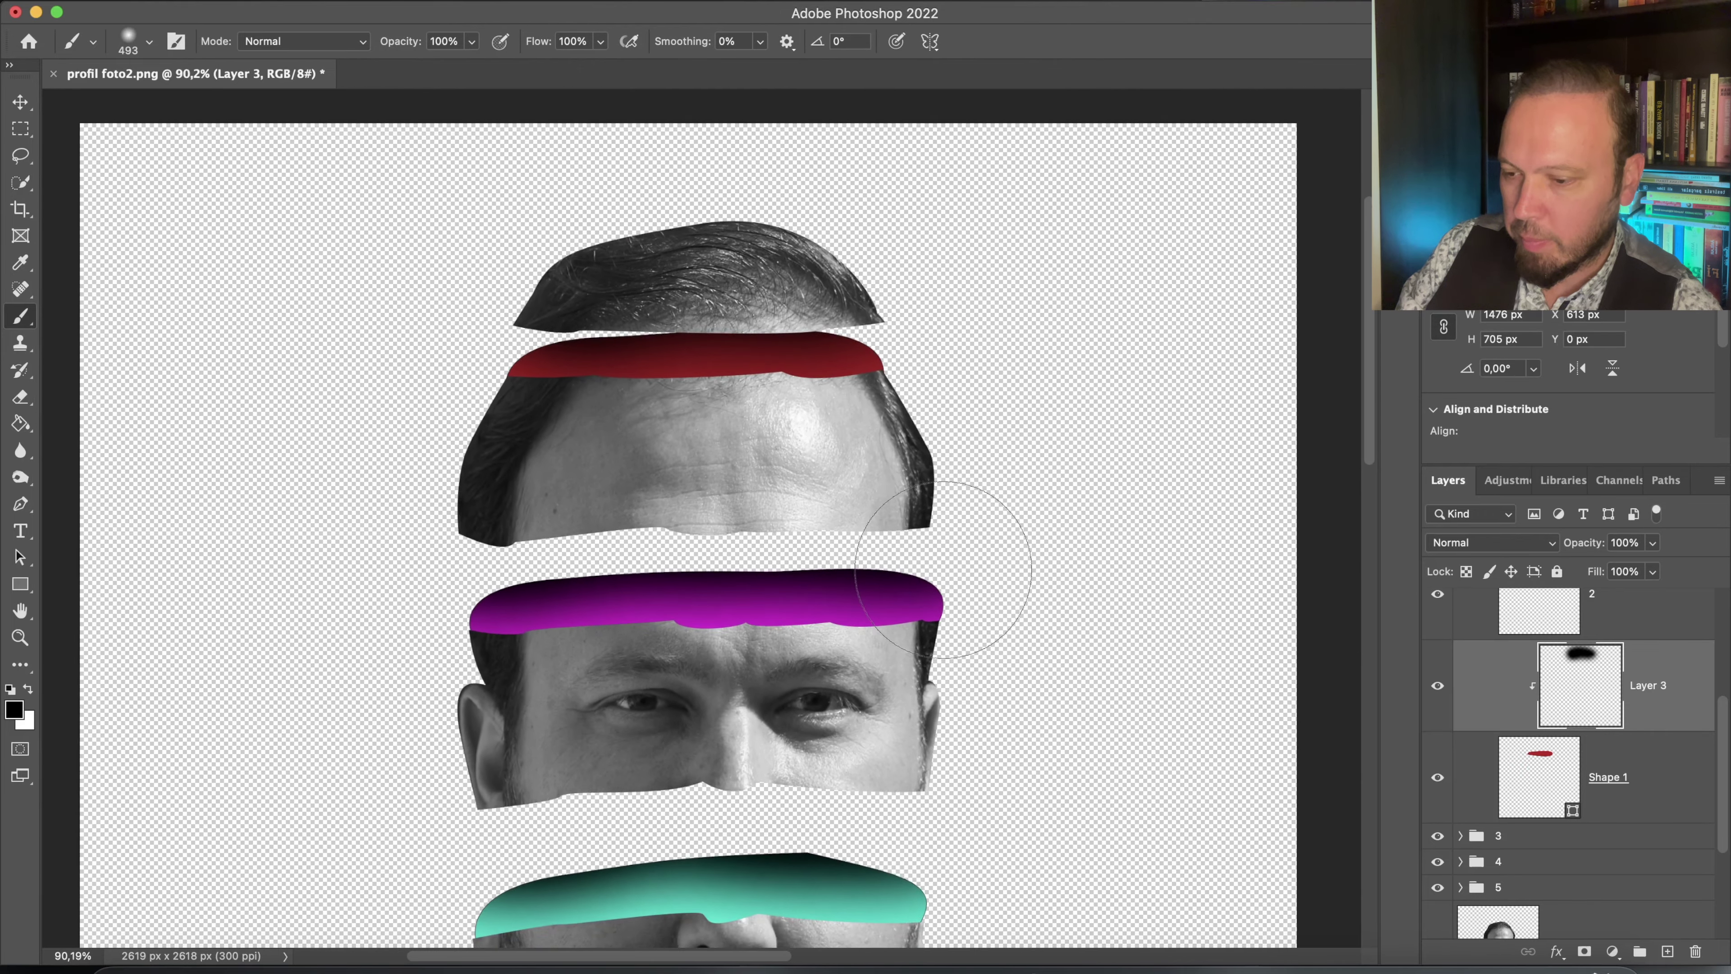
scroll(943, 569, down, 2)
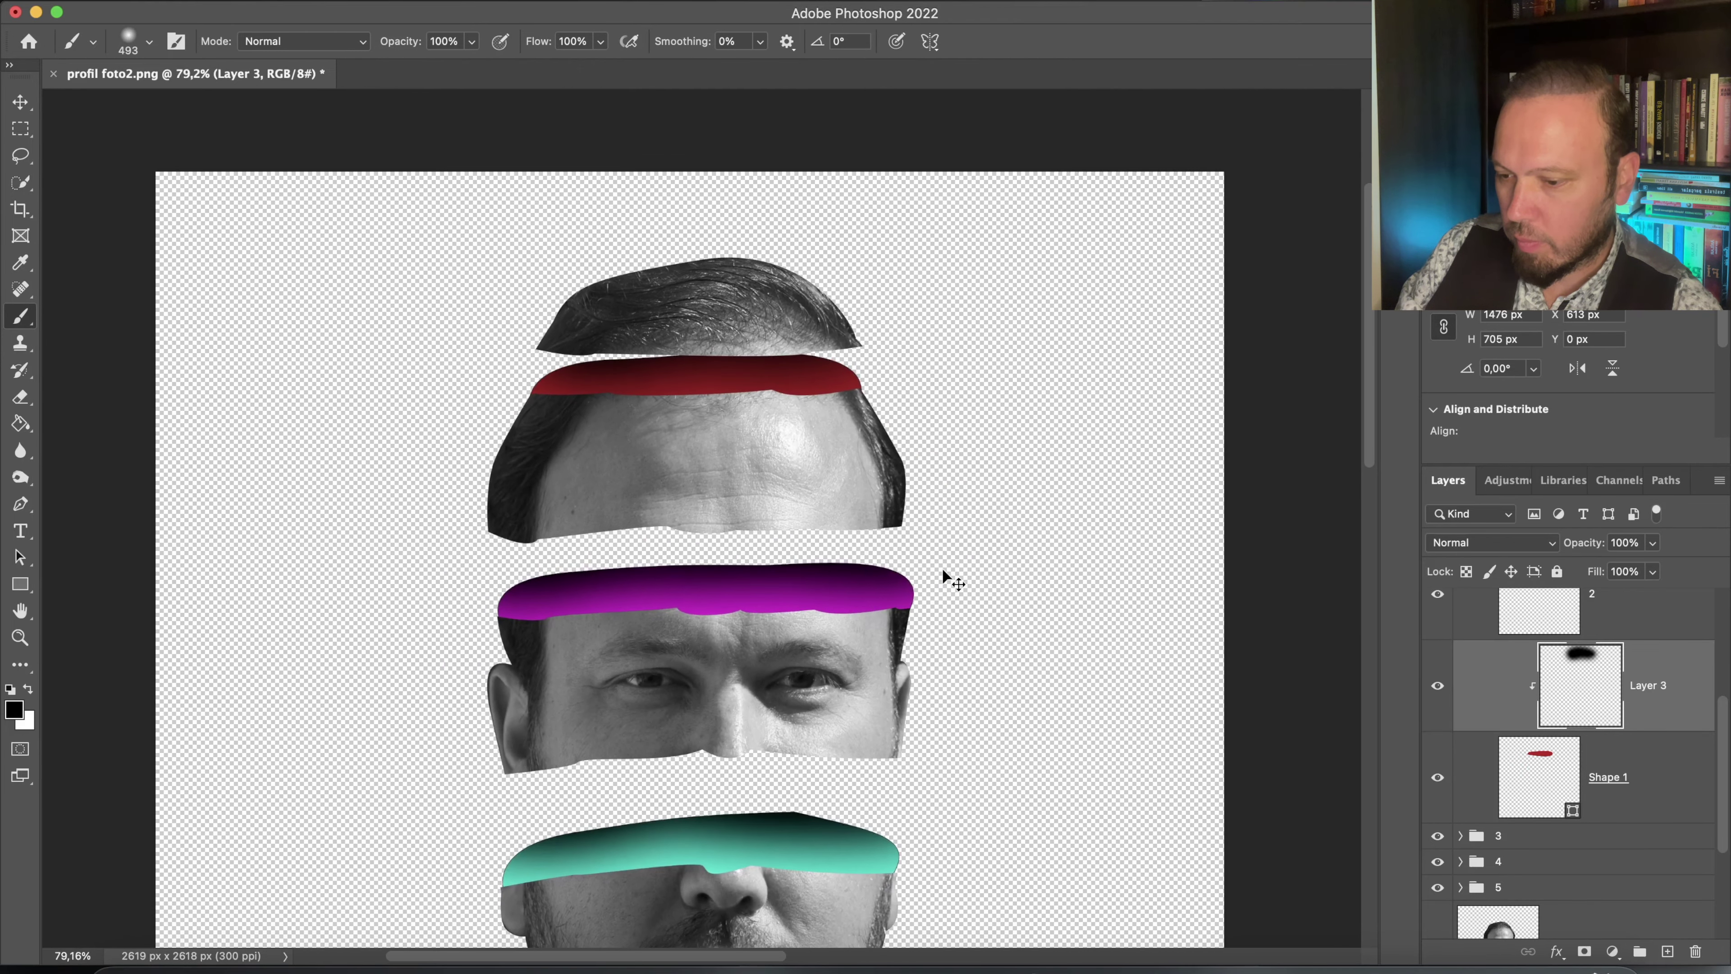
scroll(943, 569, down, 2)
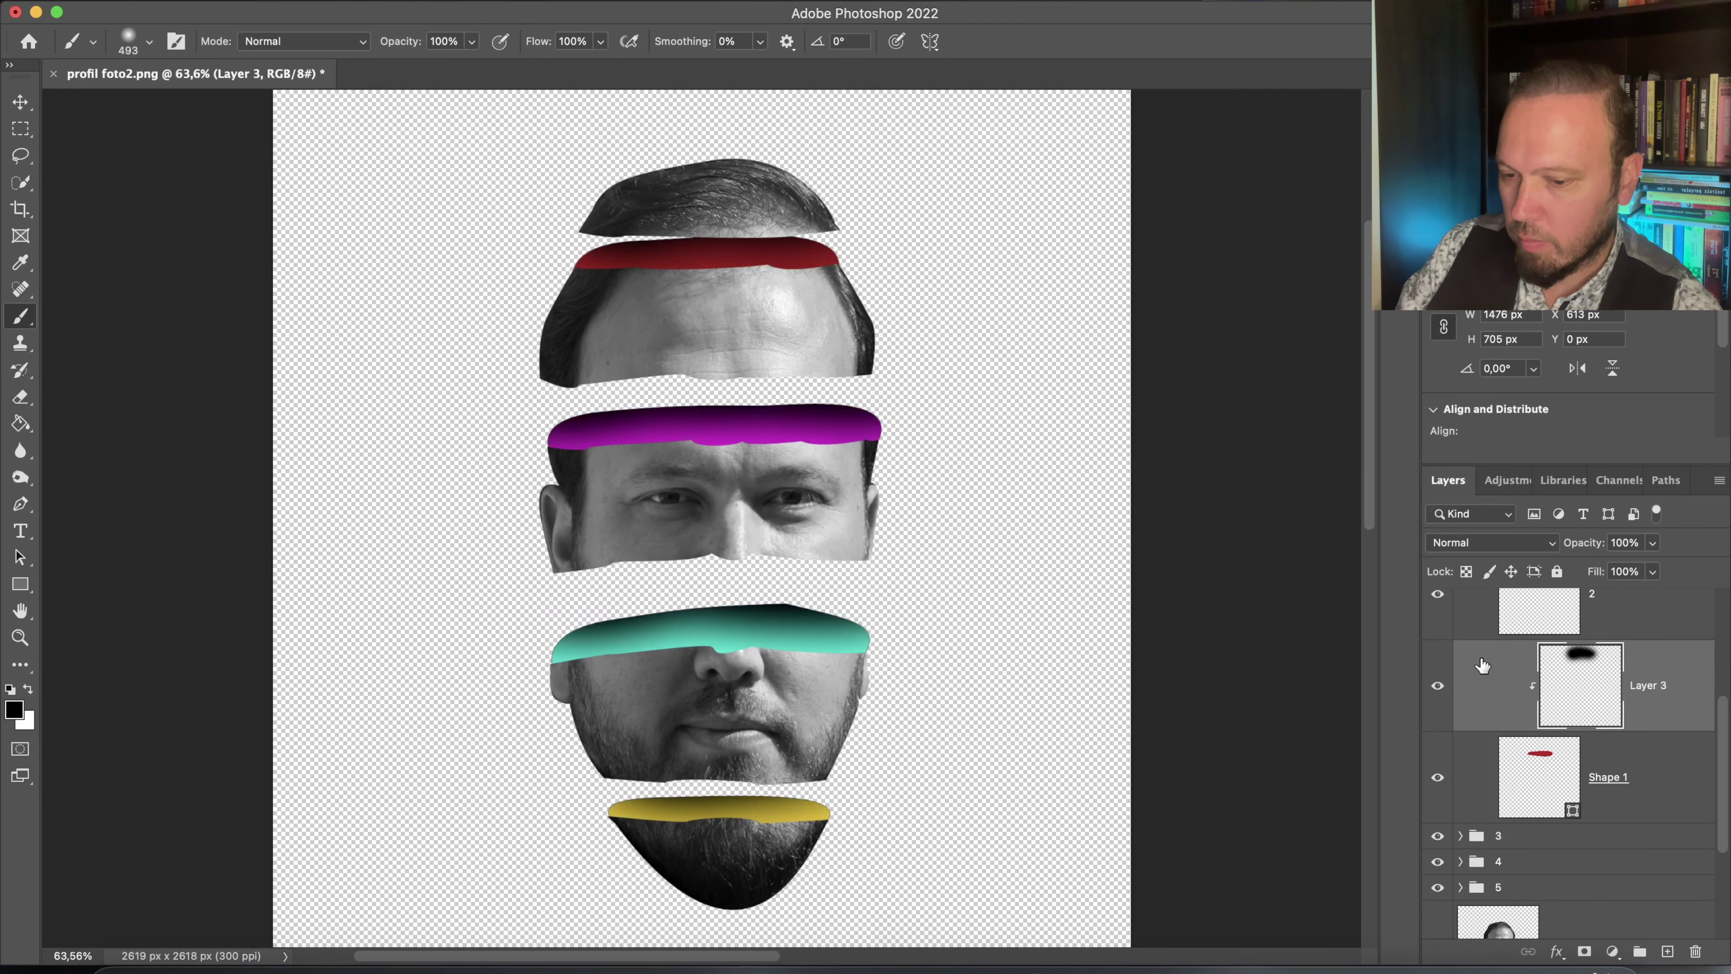
Merge layer 2, Layer 3 and Shape 1 into a single forehead strip layer
click(1555, 624)
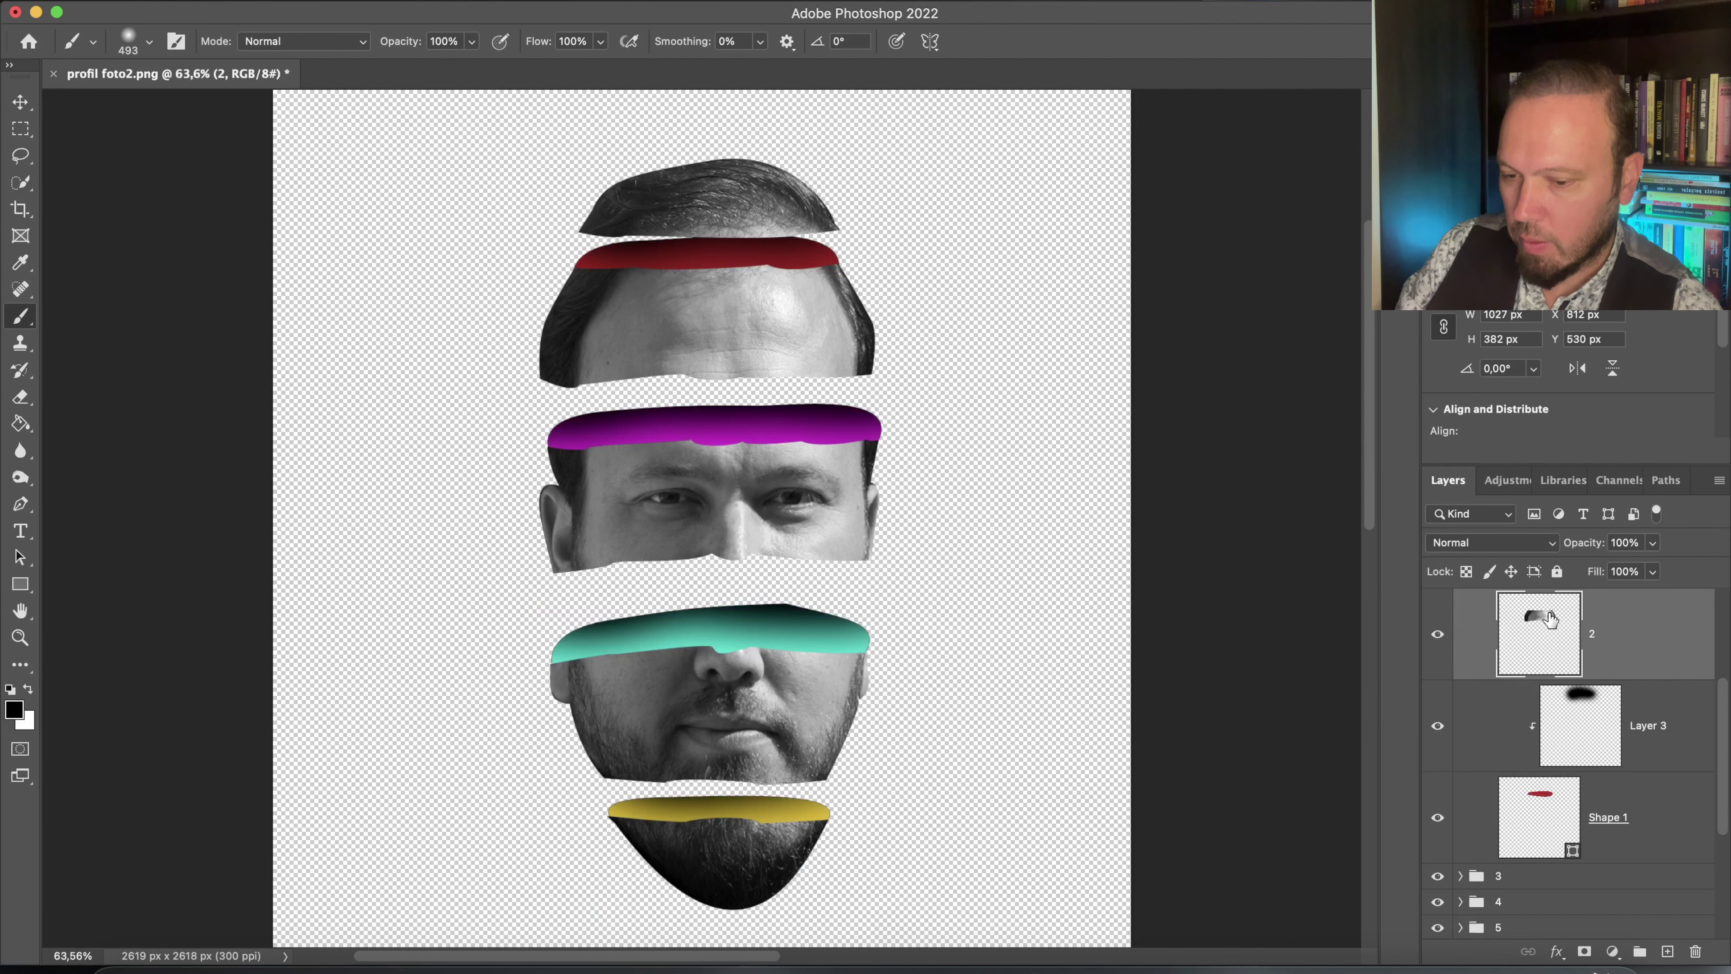
click(1533, 817)
key(ctrl+e)
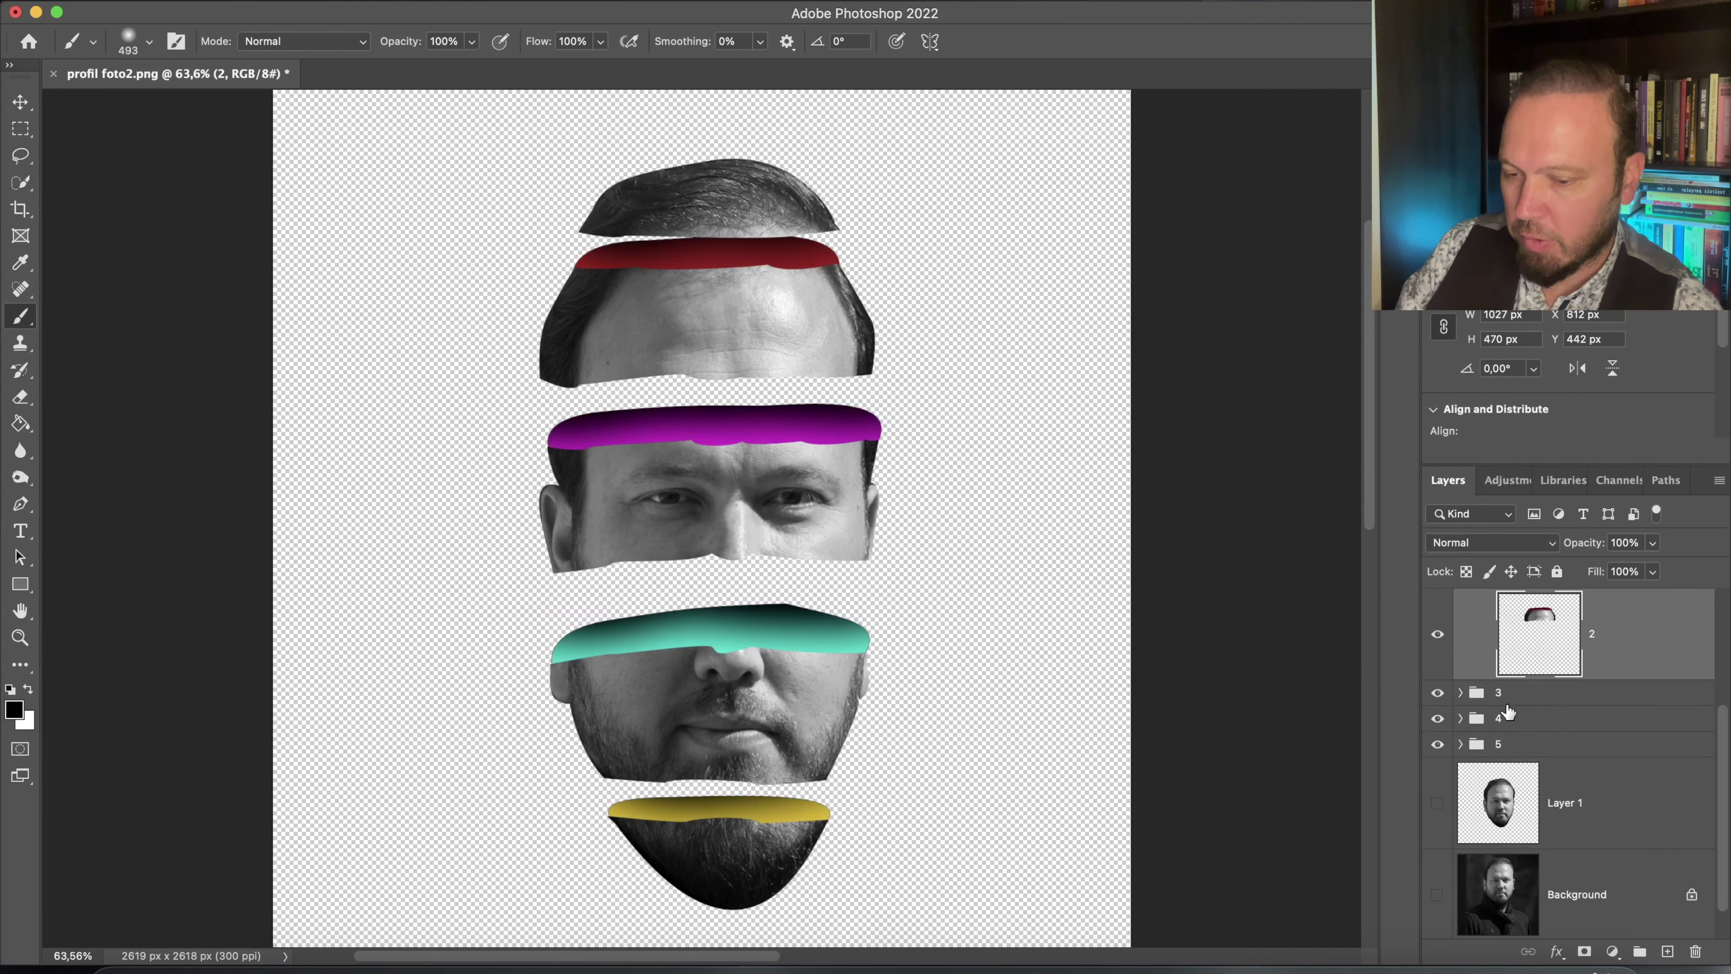
Collapse groups 2 and 1, and select the chin strip group 5
drag(1726, 764, 1726, 733)
click(1460, 625)
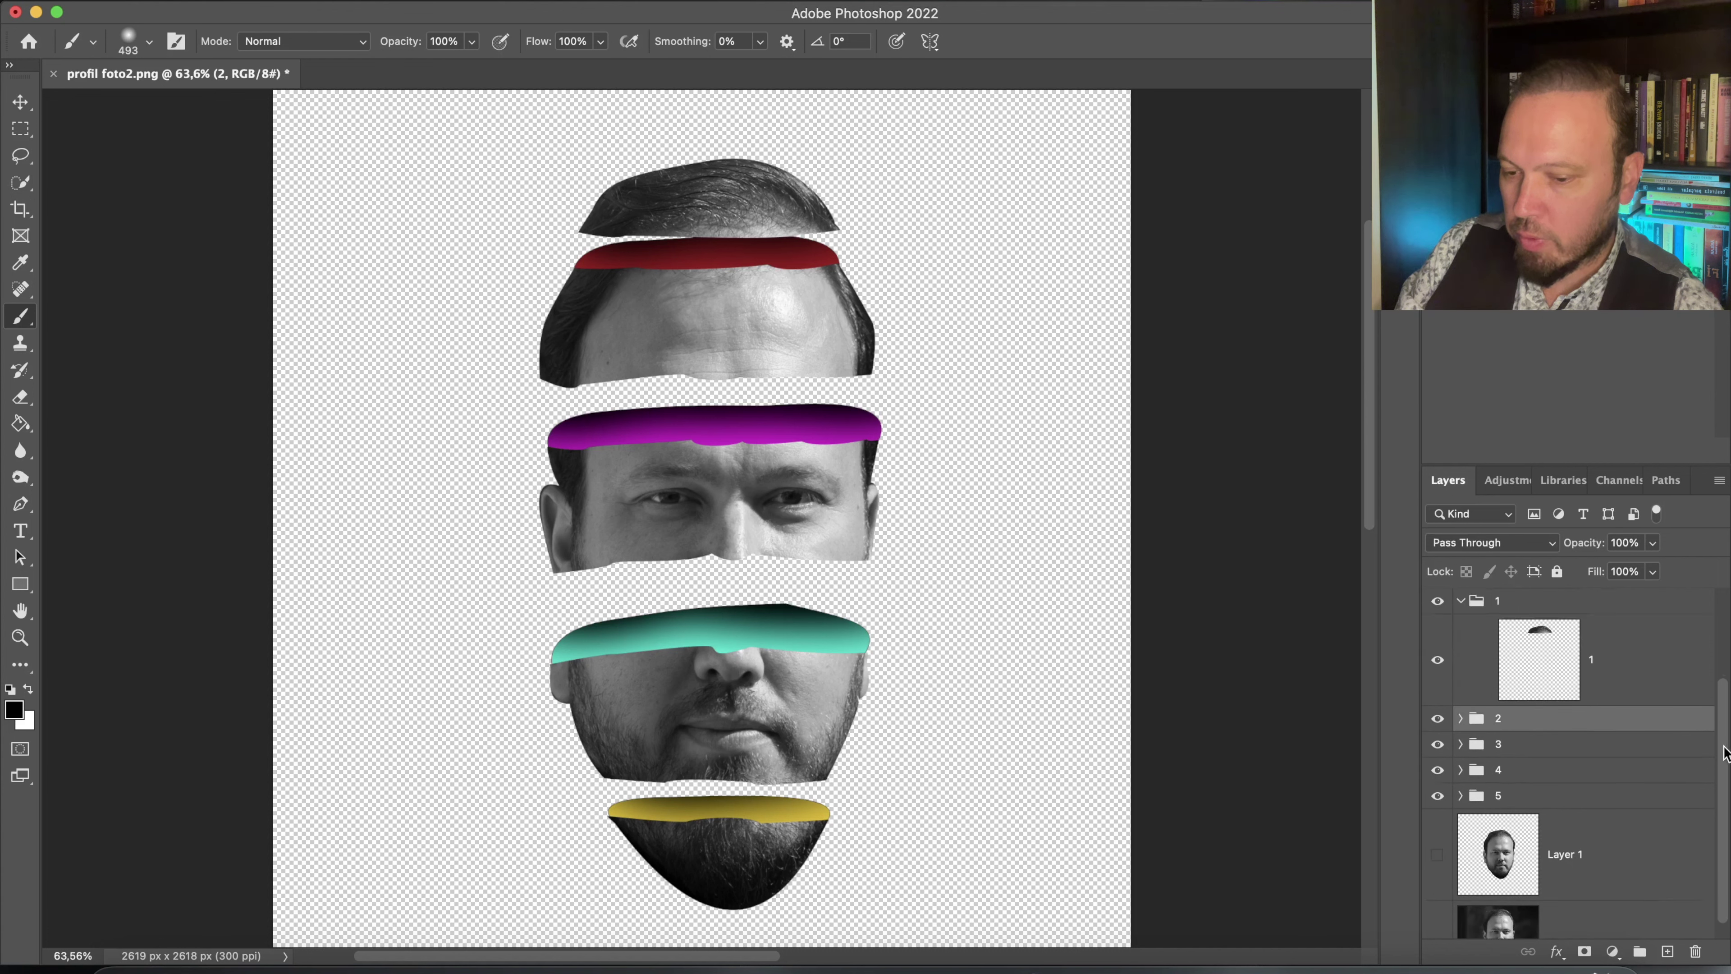
click(1462, 602)
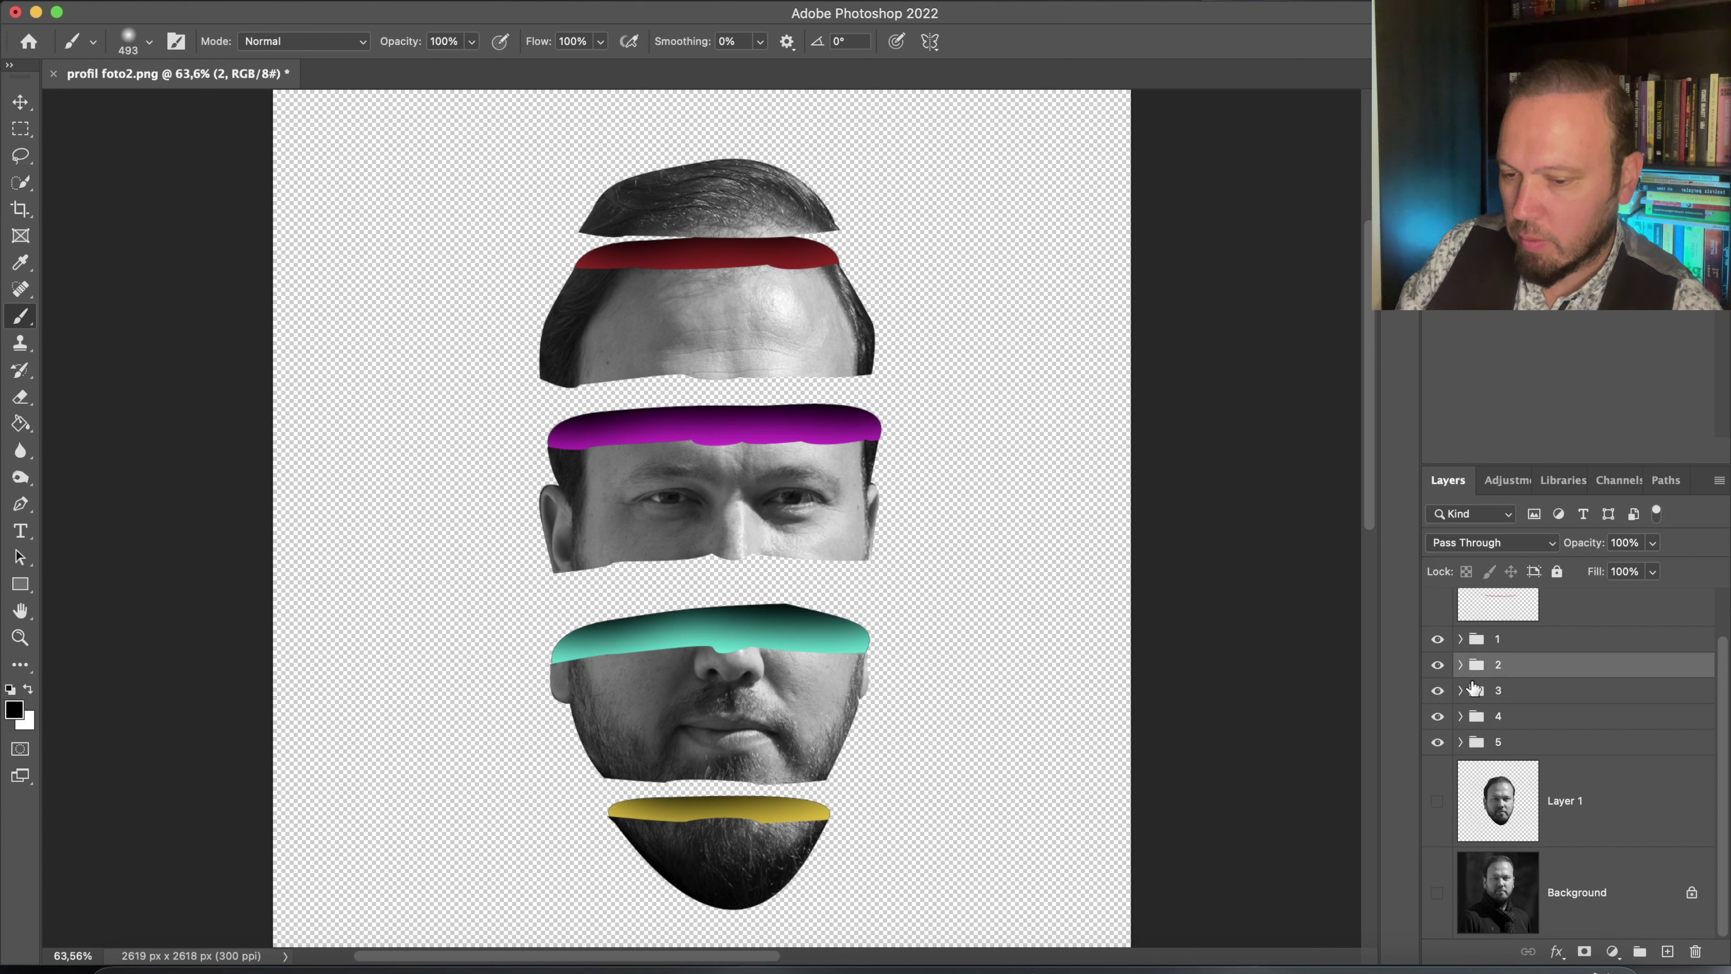
click(1477, 746)
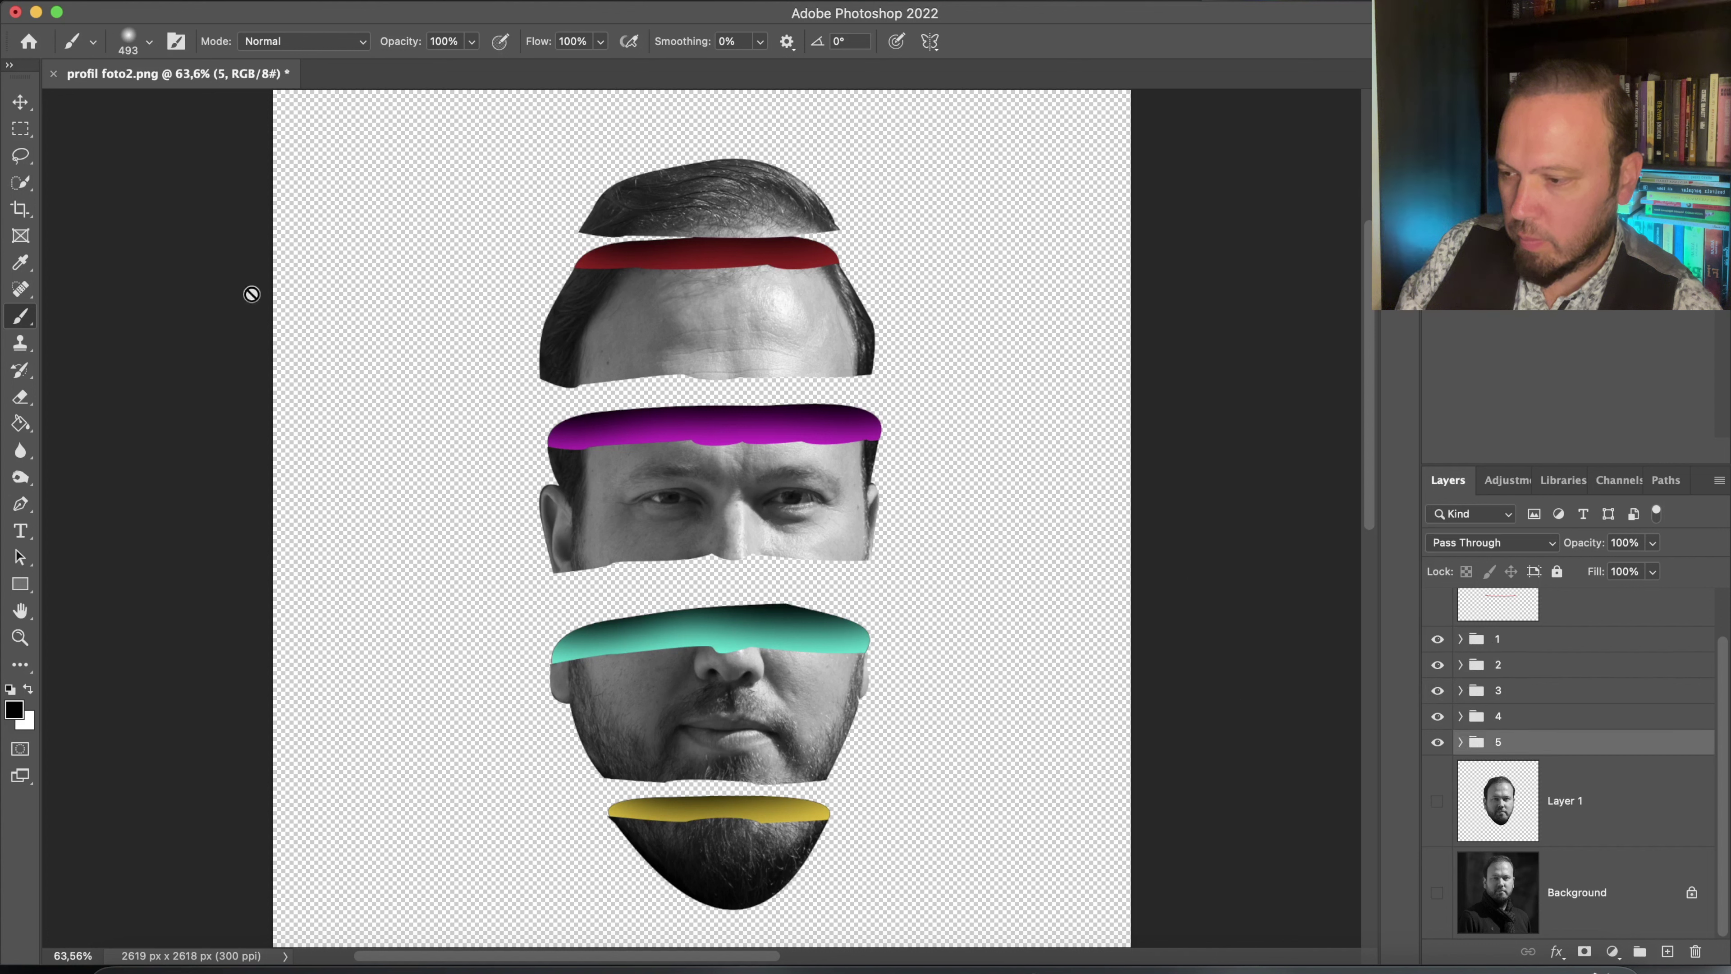
Move the chin, nose, eyes, forehead and hair strips into a tight stack
click(21, 102)
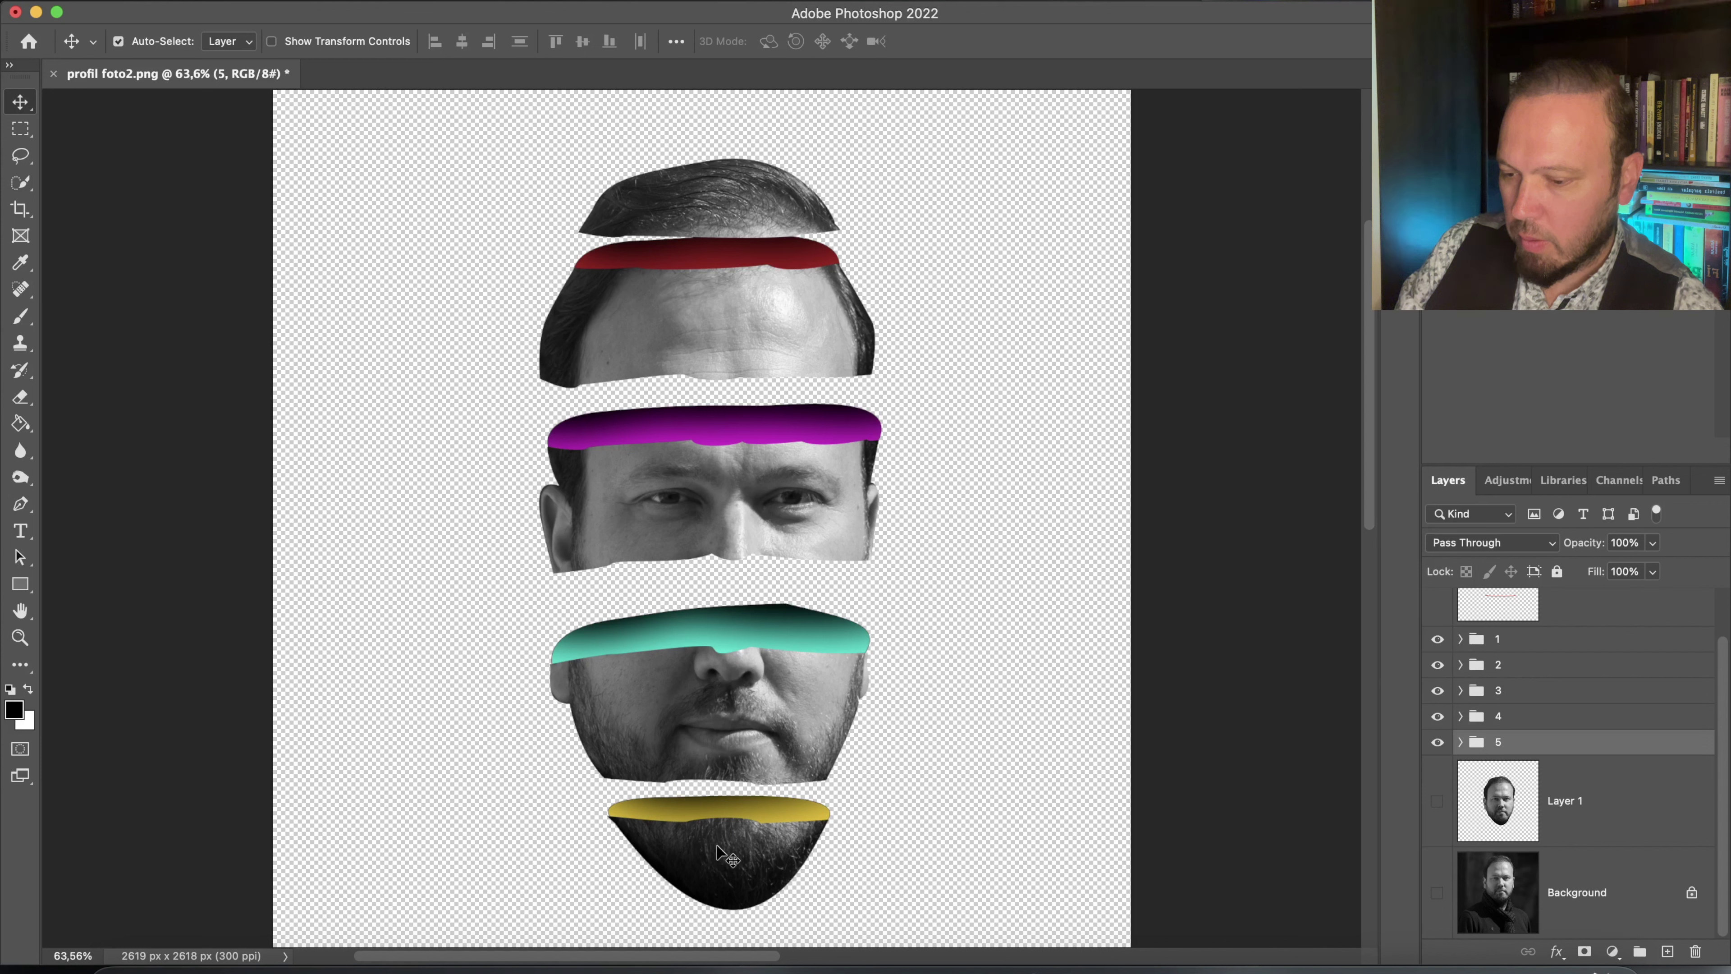
drag(714, 847, 729, 828)
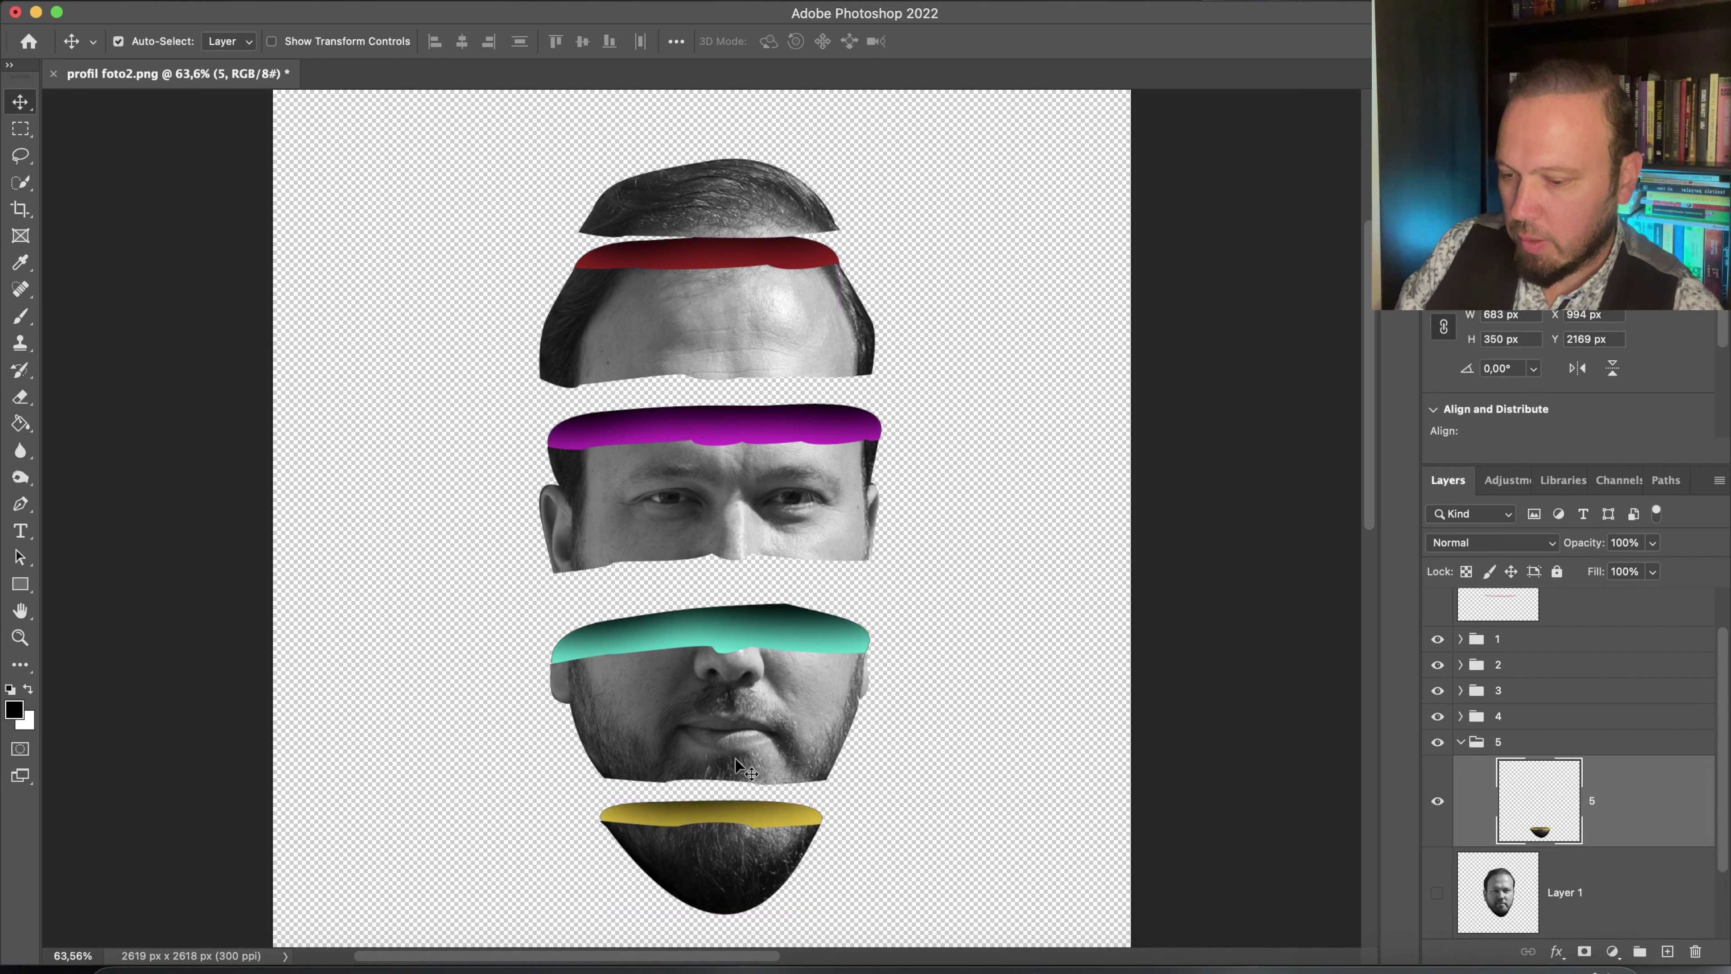
click(725, 732)
drag(727, 737, 761, 763)
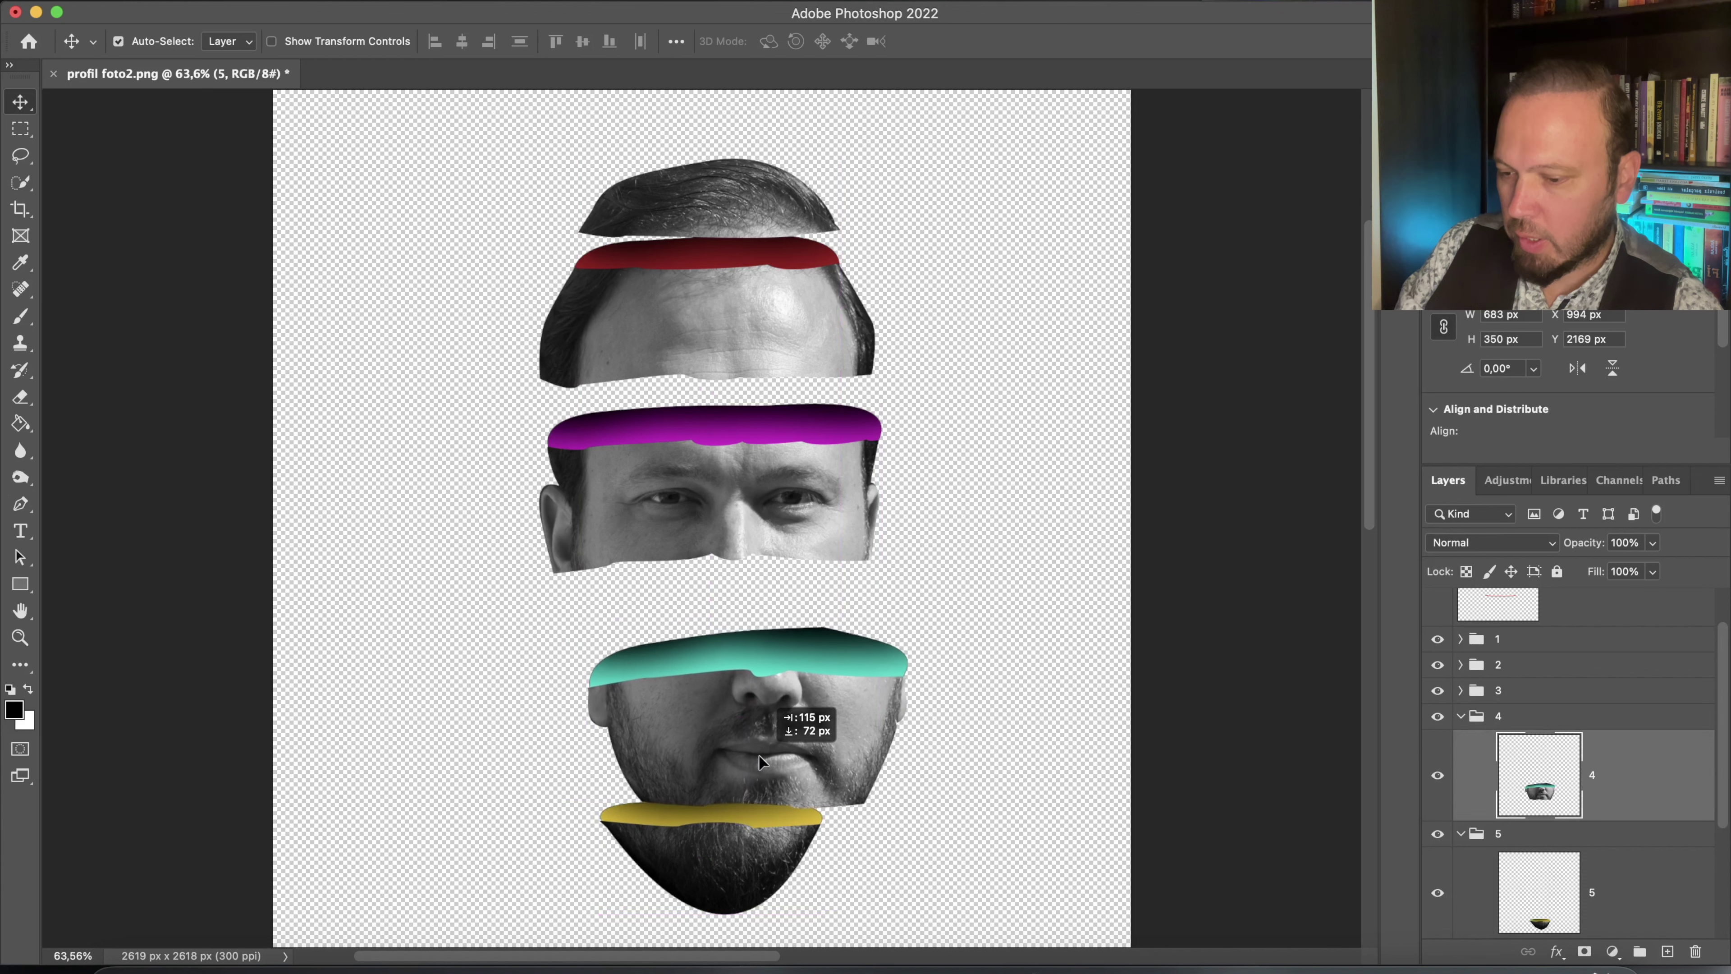
drag(760, 762, 750, 764)
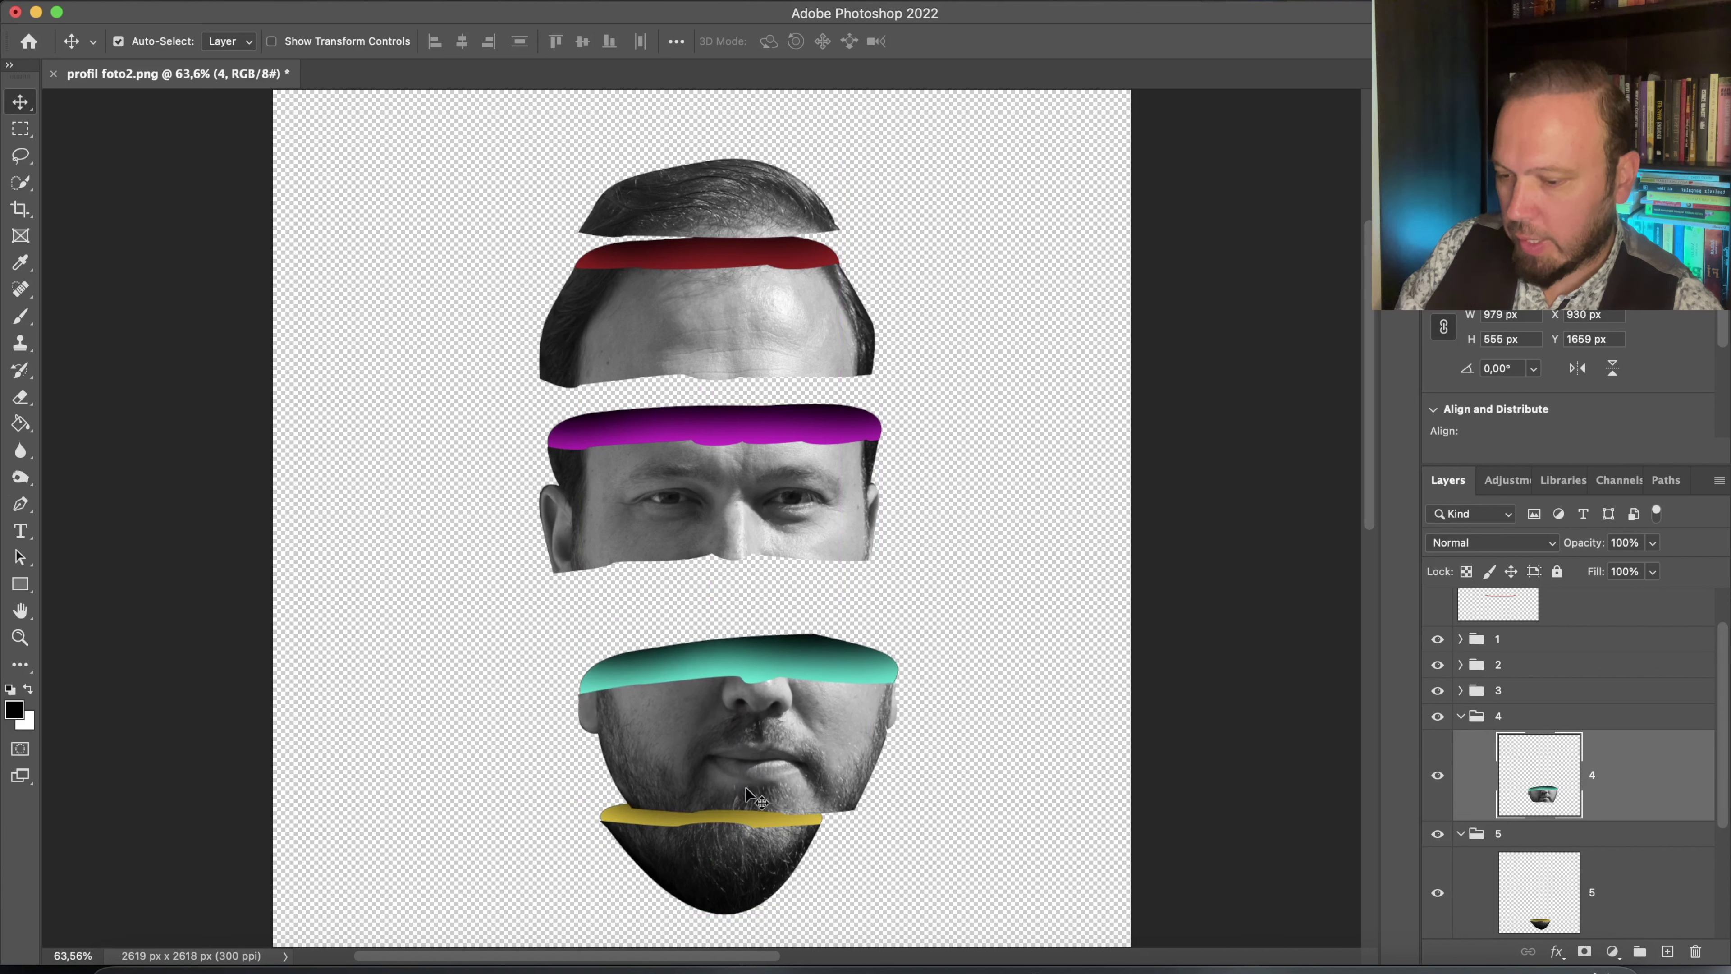
drag(708, 524, 706, 618)
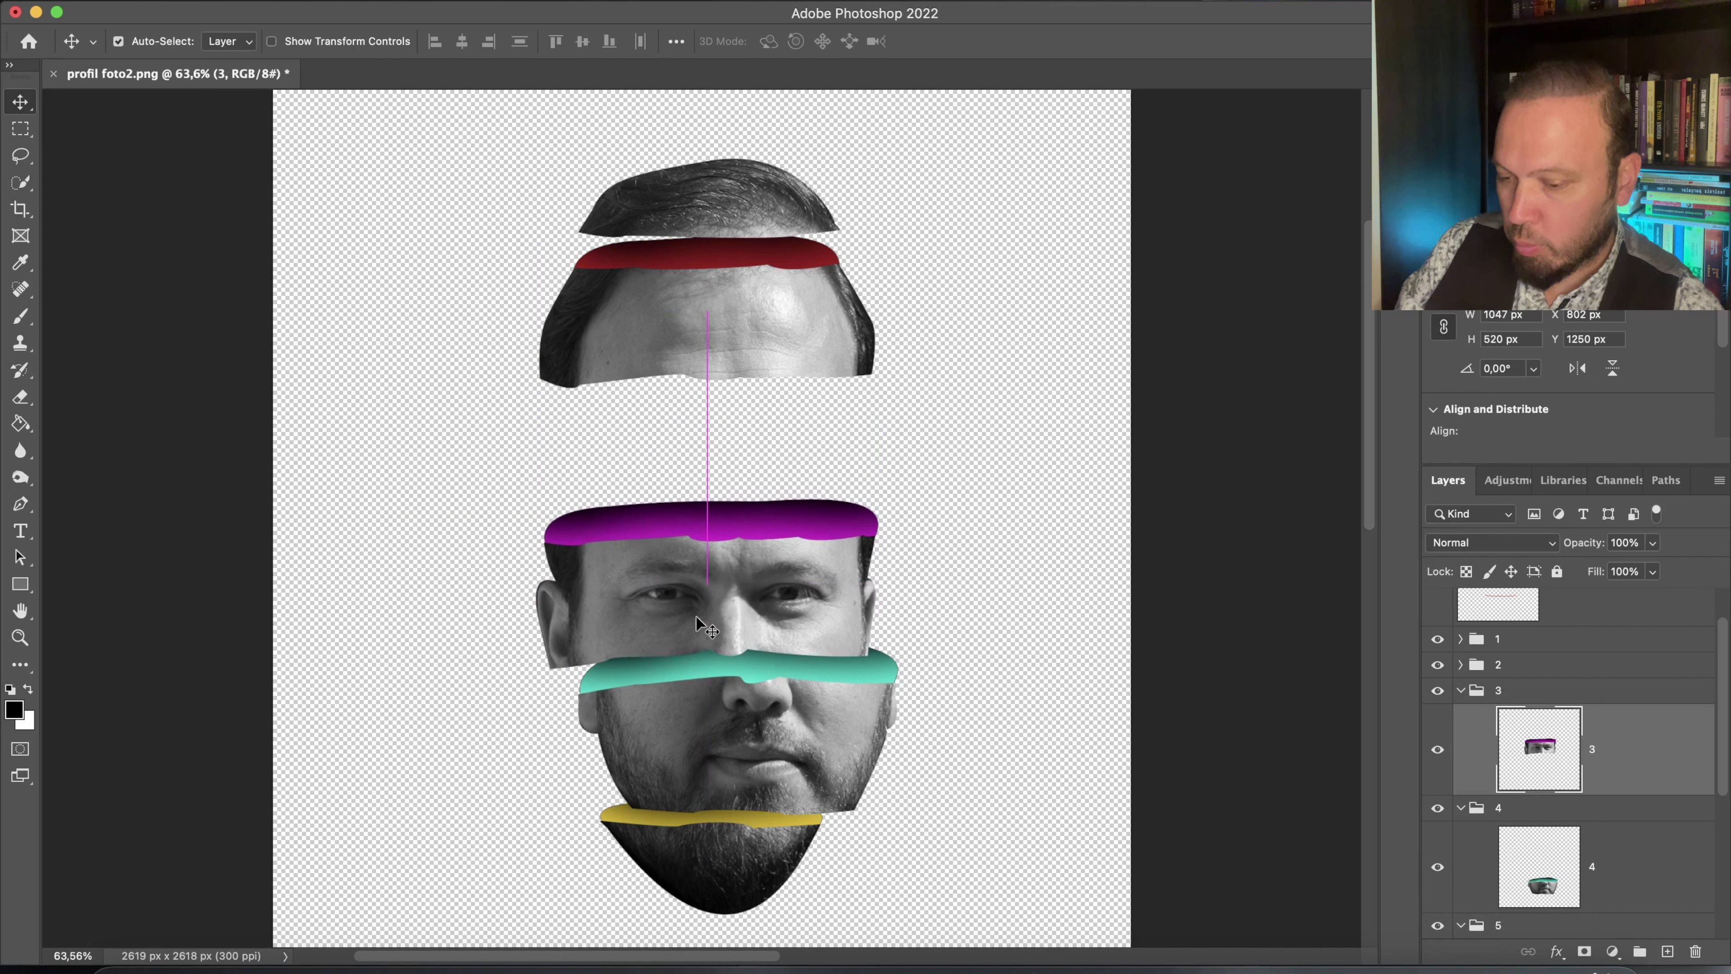
drag(732, 358, 793, 489)
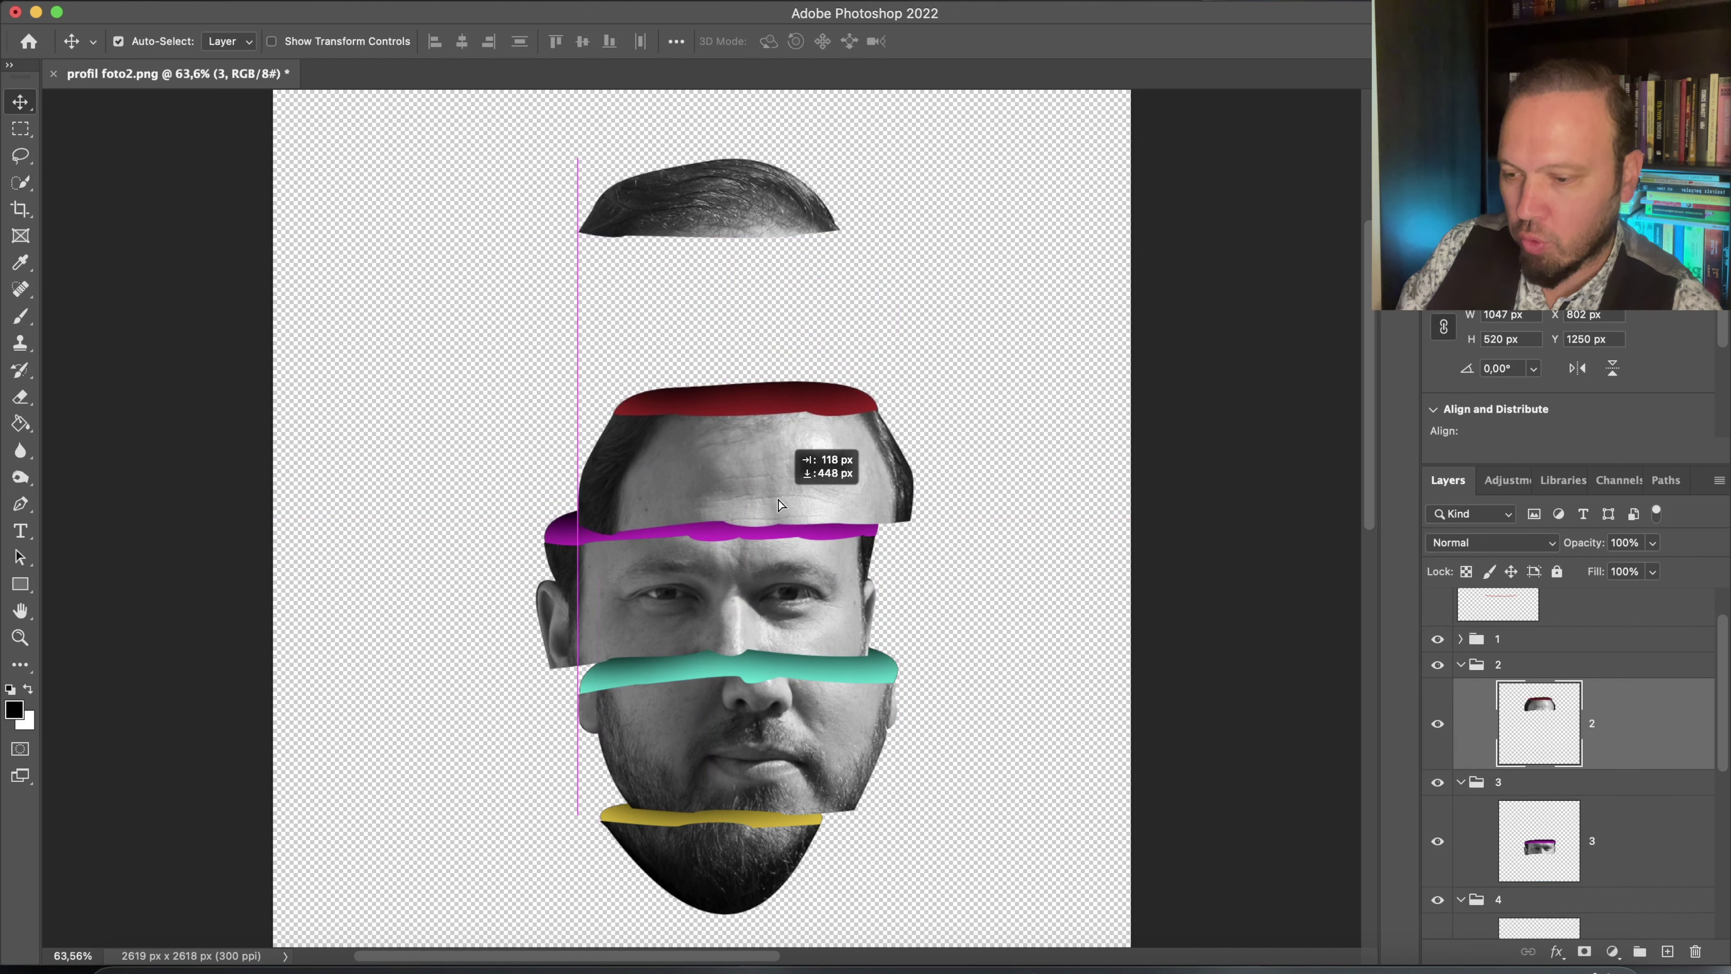
drag(793, 490, 759, 506)
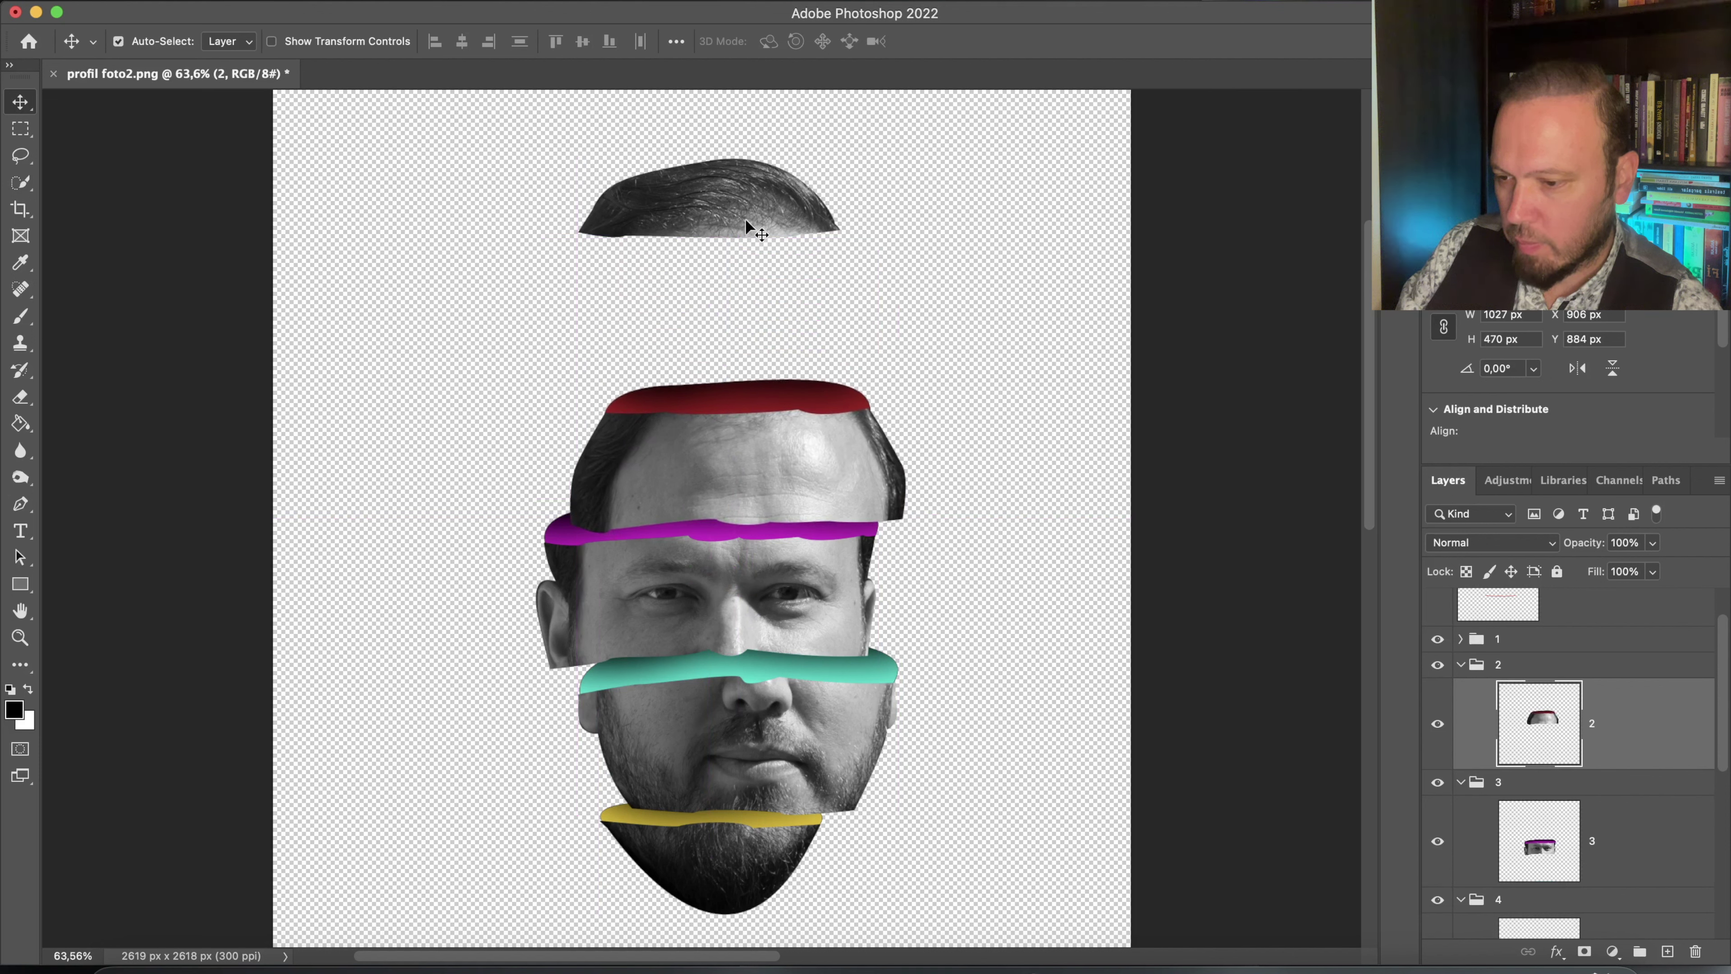
drag(744, 218, 757, 366)
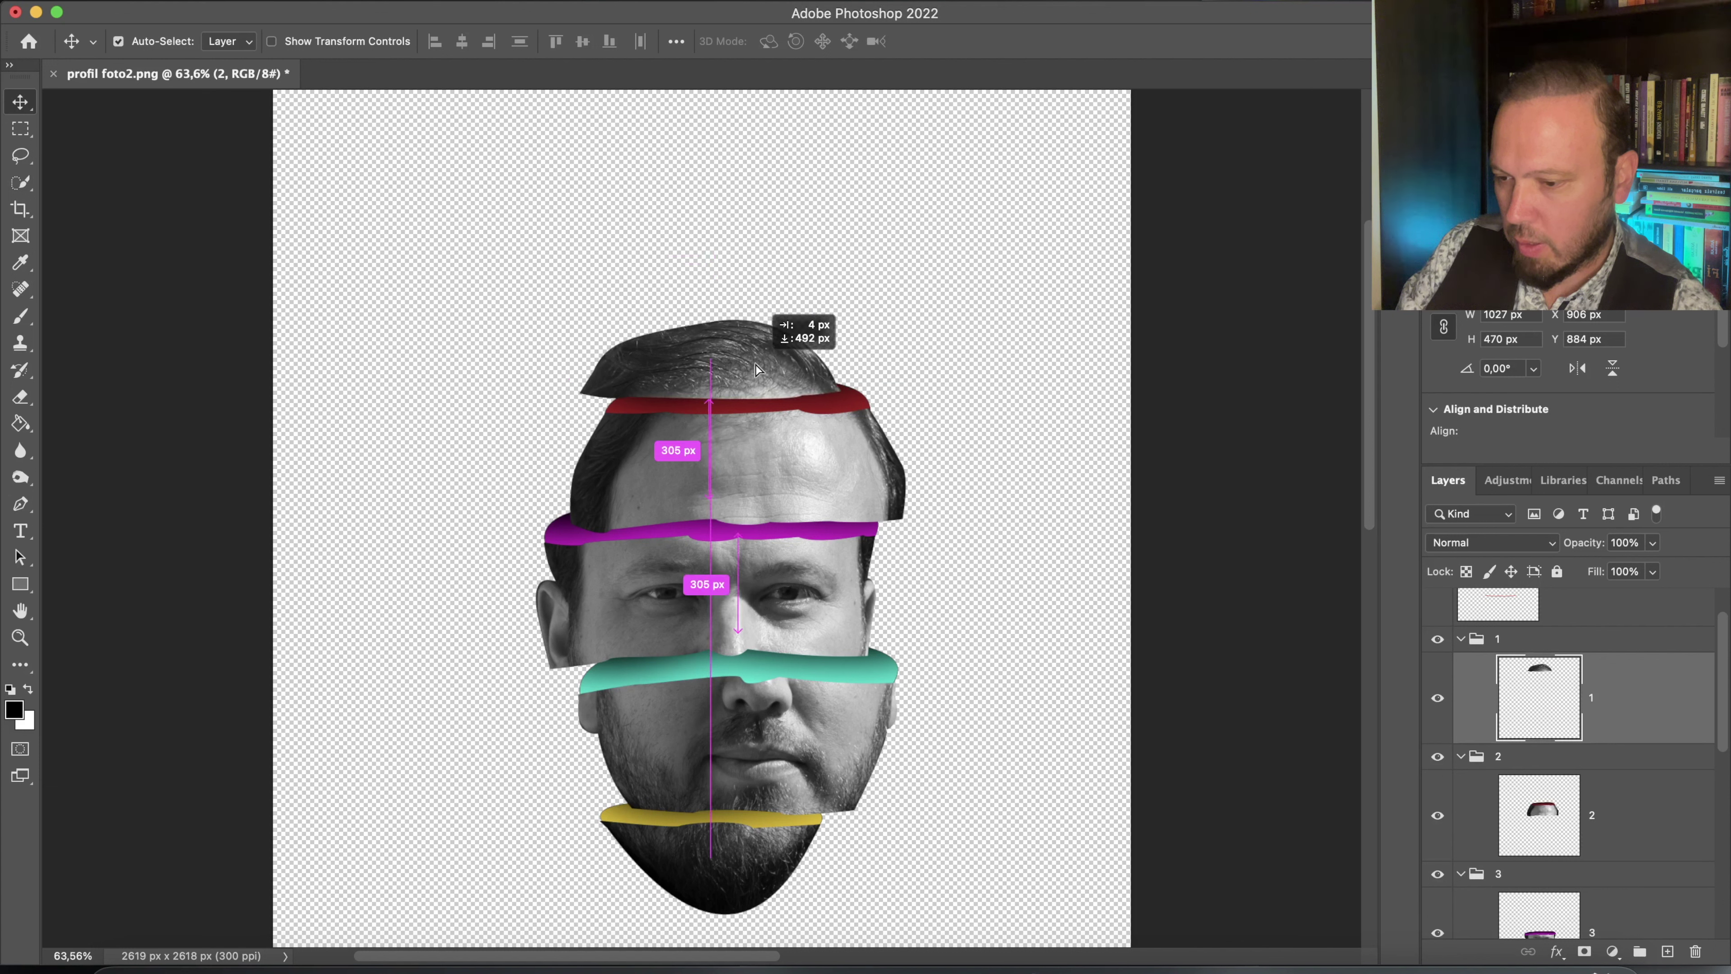